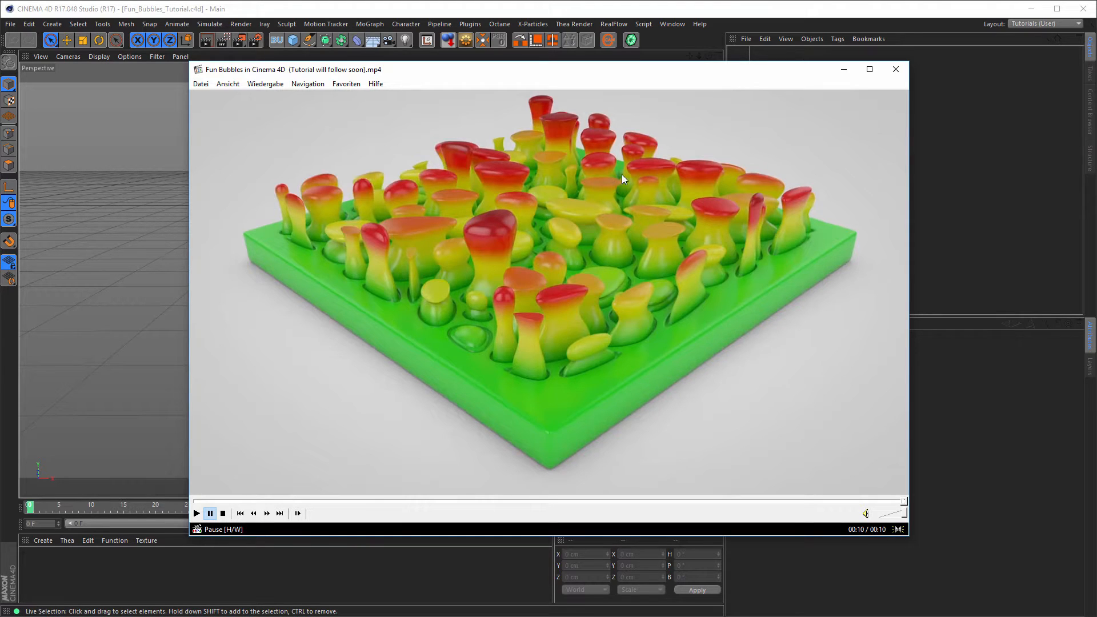
Step: Close the reference video and add a Landscape object to the scene
click(904, 73)
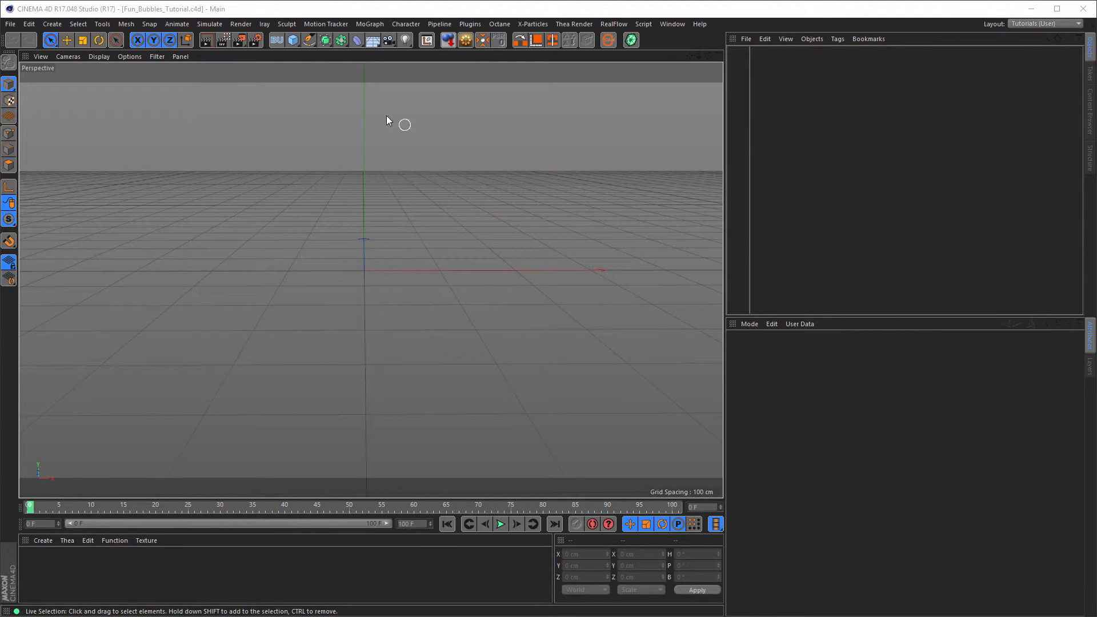
click(292, 40)
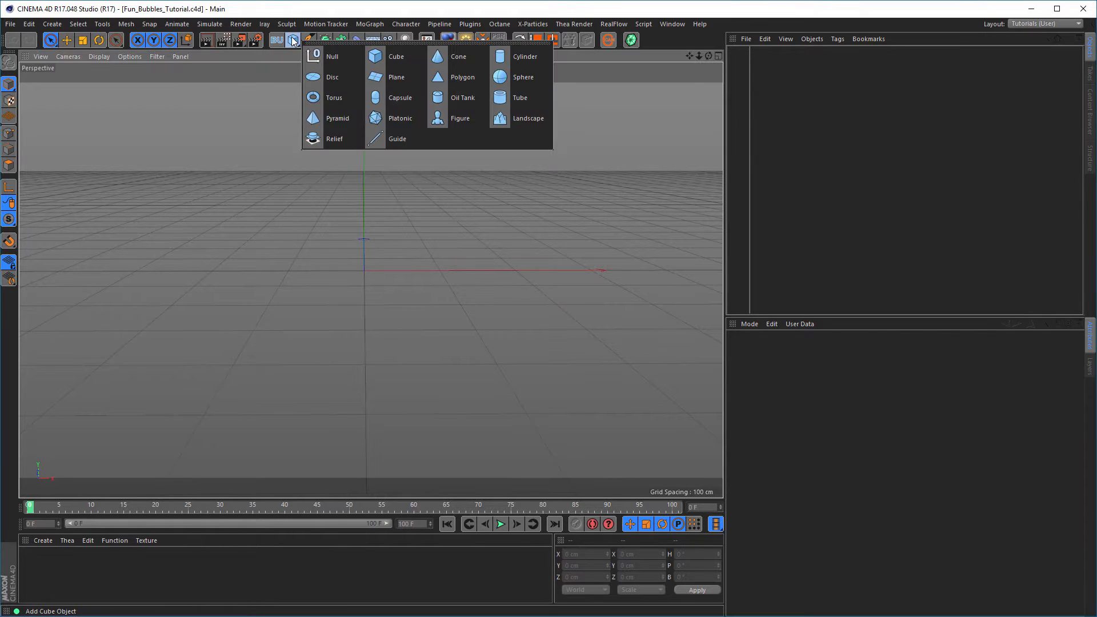
click(523, 121)
scroll(402, 275, up, 3)
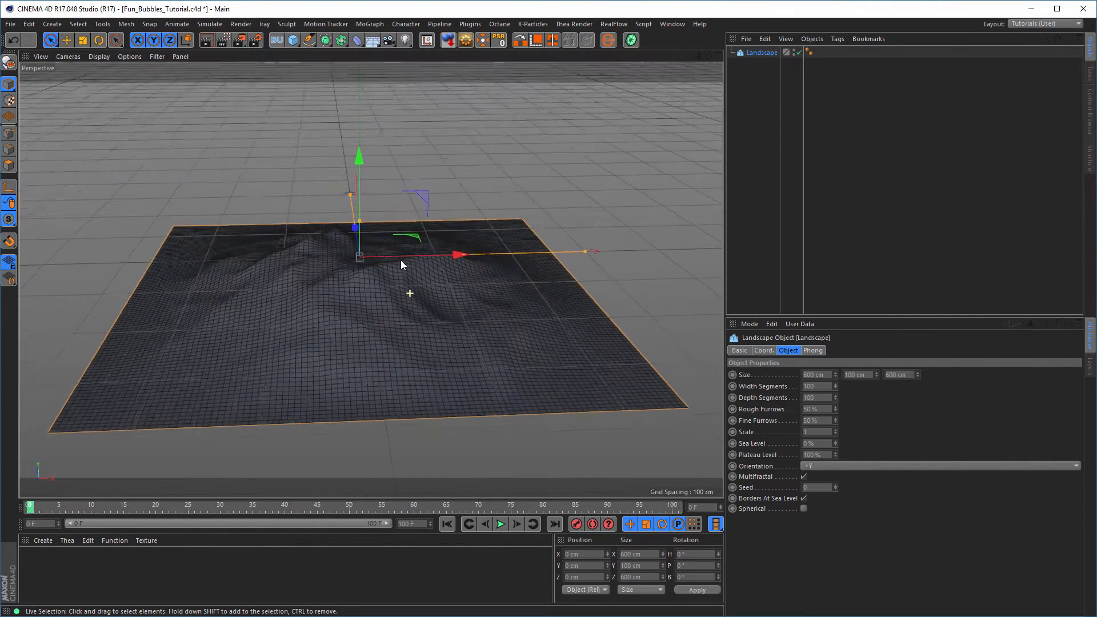
alt+drag(401, 264, 422, 241)
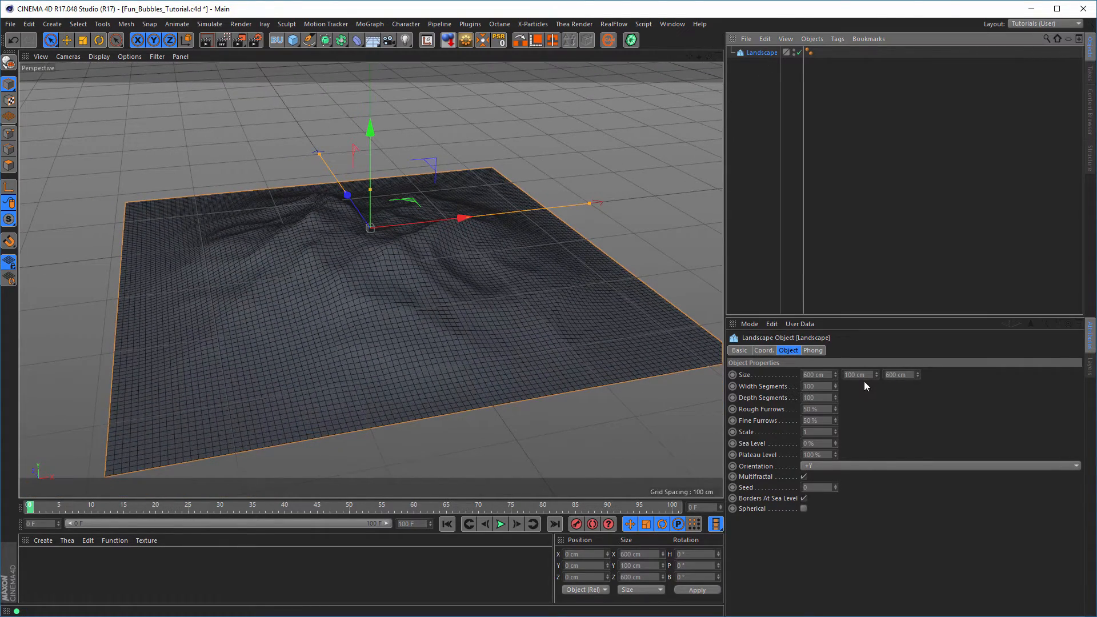
Step: Set the landscape's width segments and depth segments to 50 each
double_click(817, 386)
text(50)
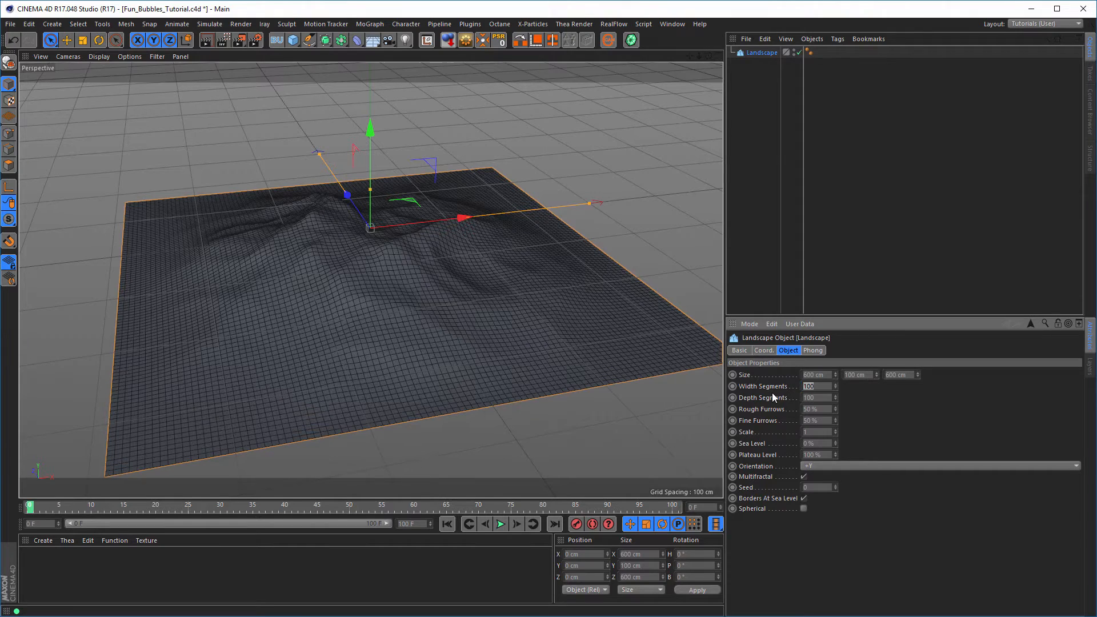
key(Tab)
text(50)
key(Return)
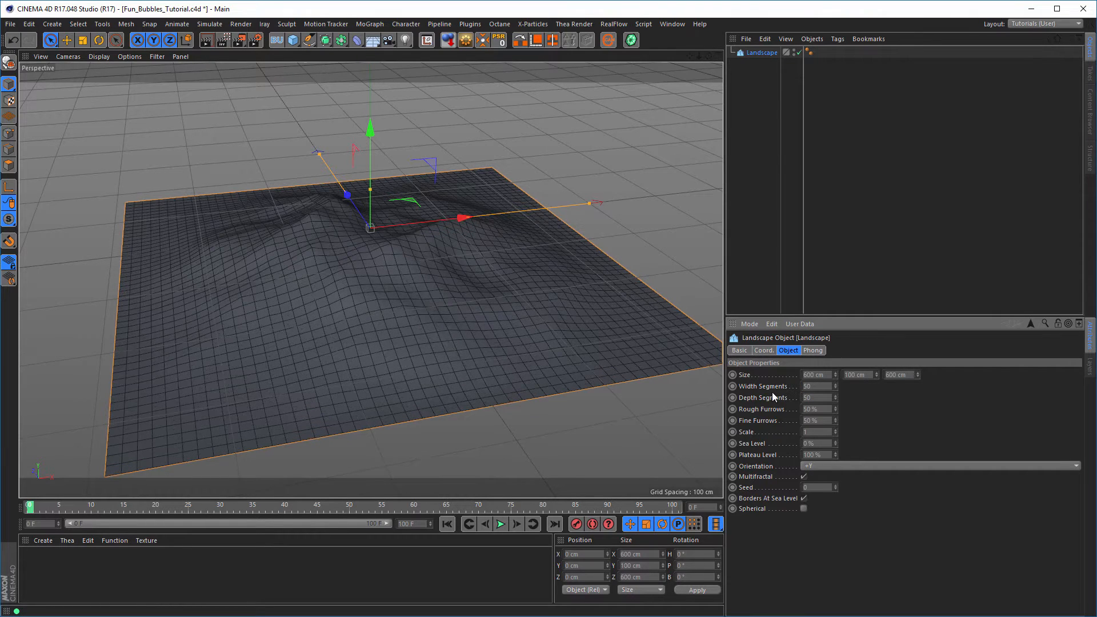
Step: Set the landscape's rough and fine furrows to 0% and disable Multifractal and Borders At Sea Level
drag(837, 408, 836, 424)
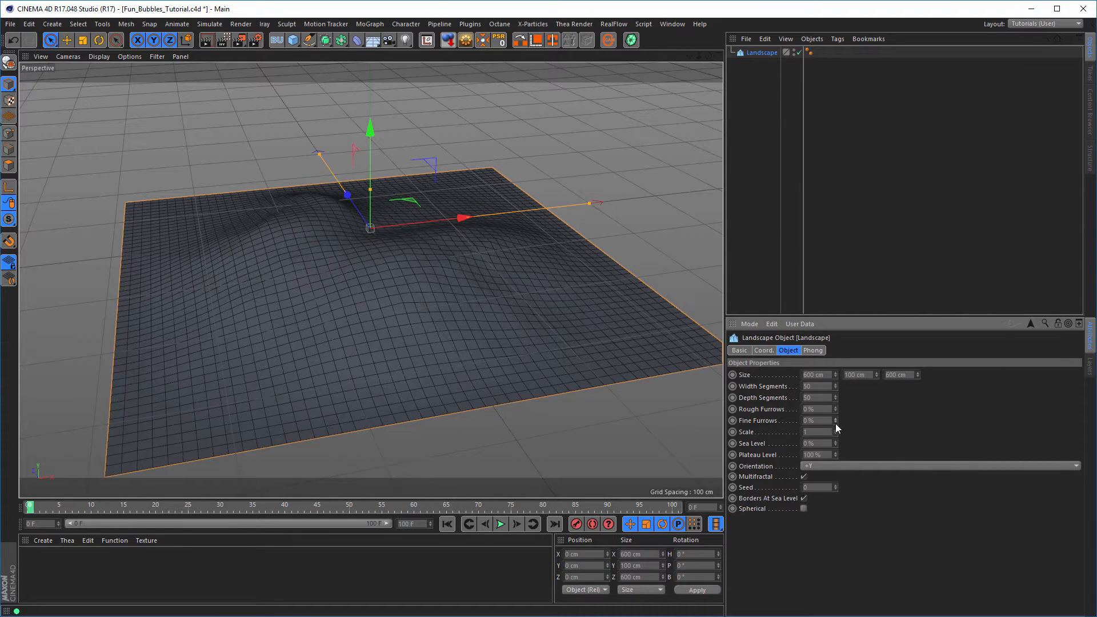
click(804, 476)
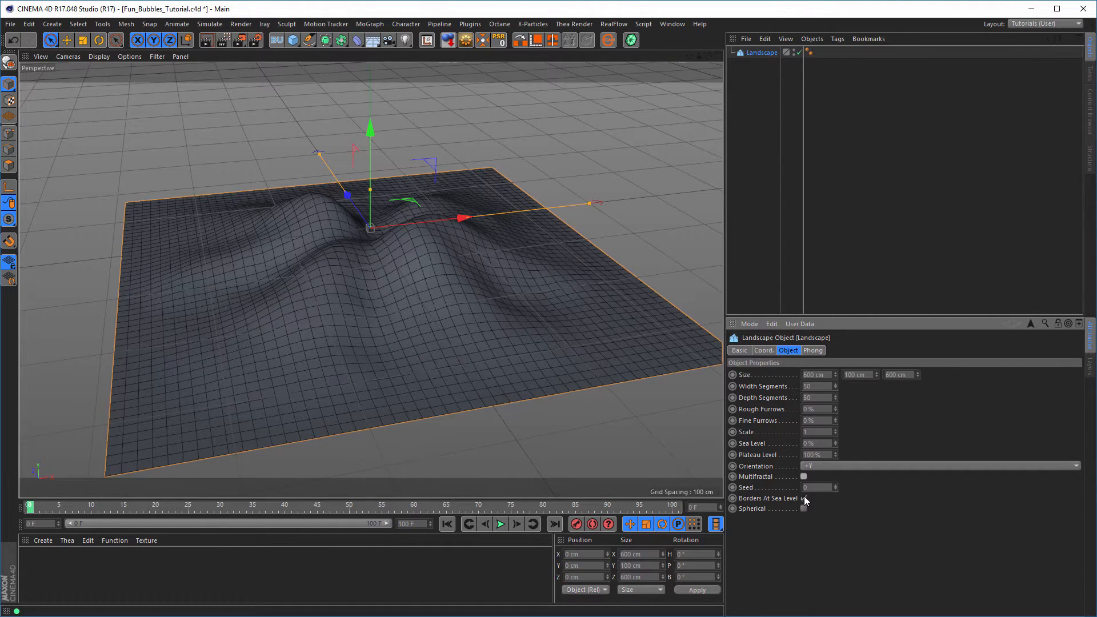
click(804, 498)
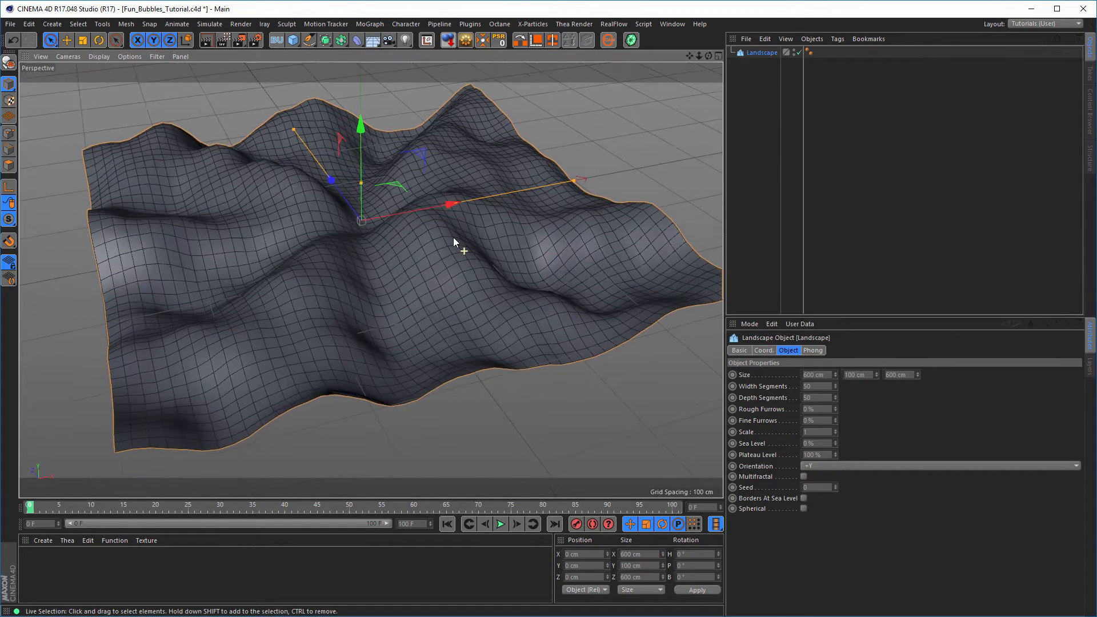
Step: Add a Polygon Reduction deformer as a child of the landscape
mouse_move(453, 238)
alt+mouse_down()
mouse_move(426, 261)
mouse_move(526, 211)
alt+mouse_up()
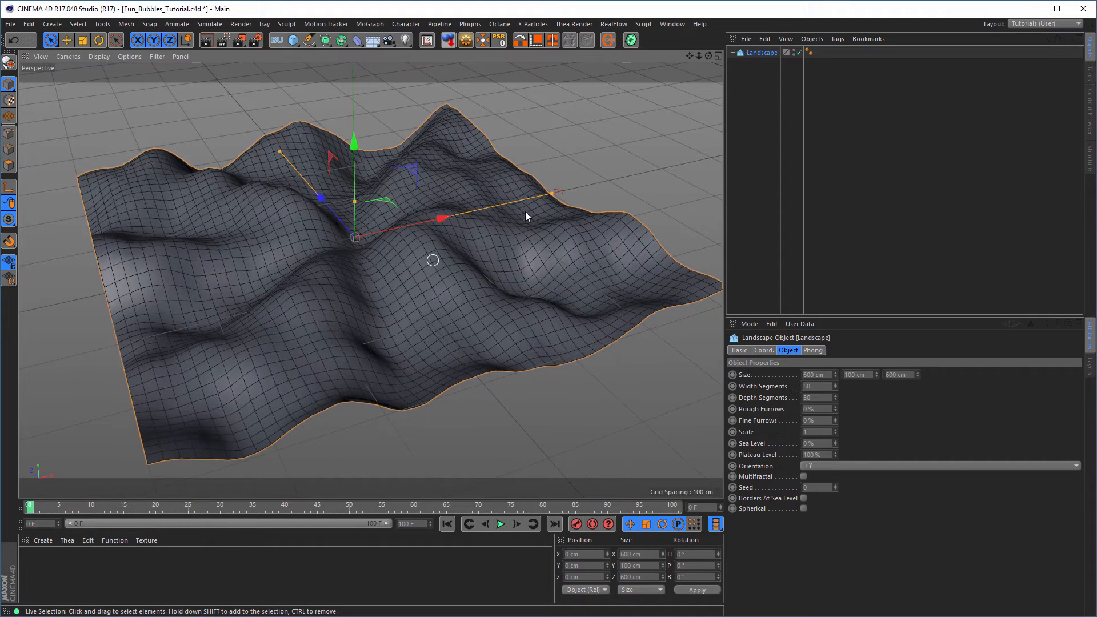
click(356, 40)
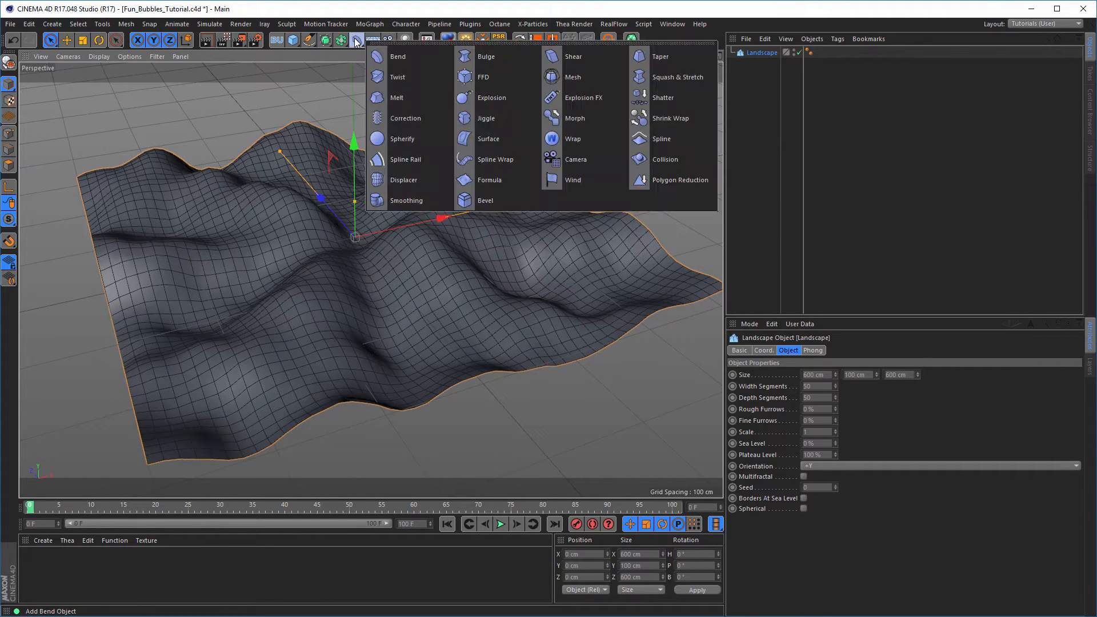
shift+click(680, 181)
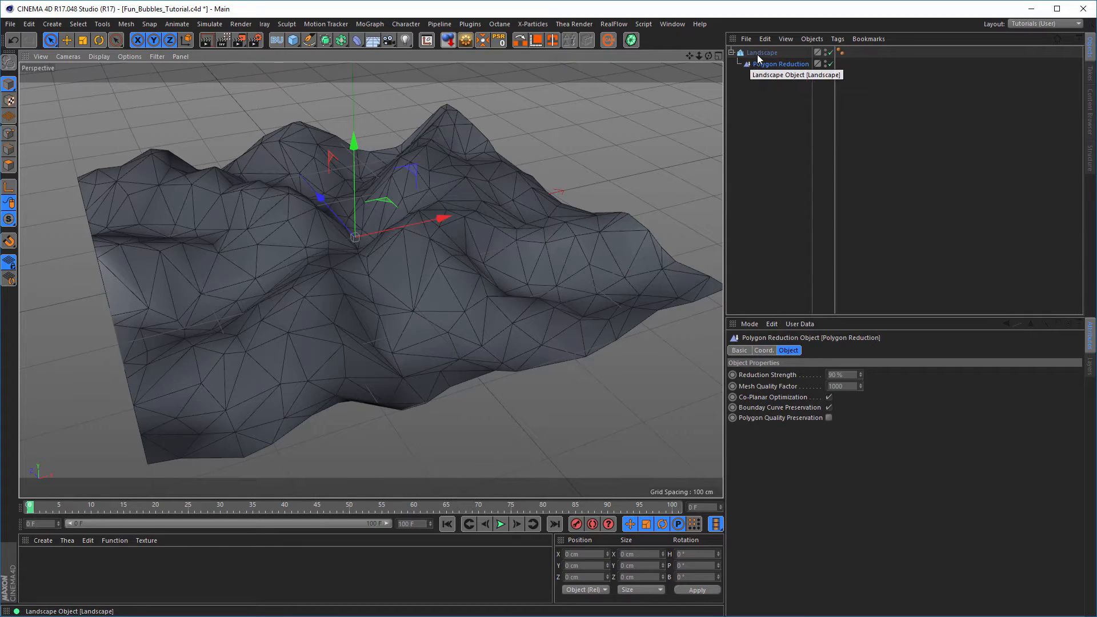
Step: Disable the landscape and try the Polygon Reduction deformer on a new Plane object instead
click(831, 52)
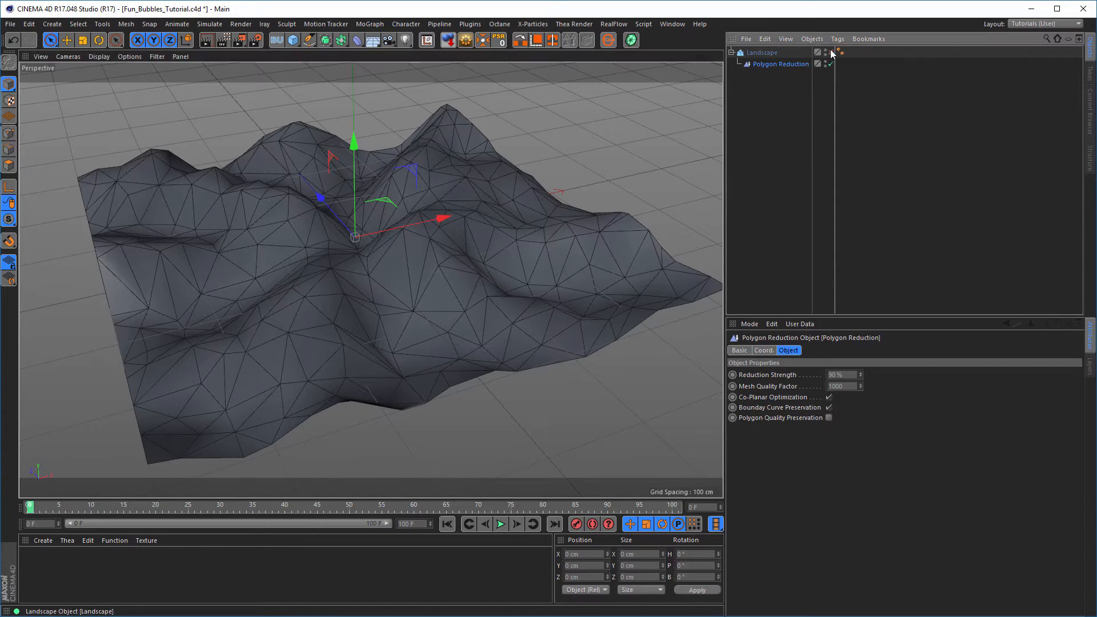
click(295, 41)
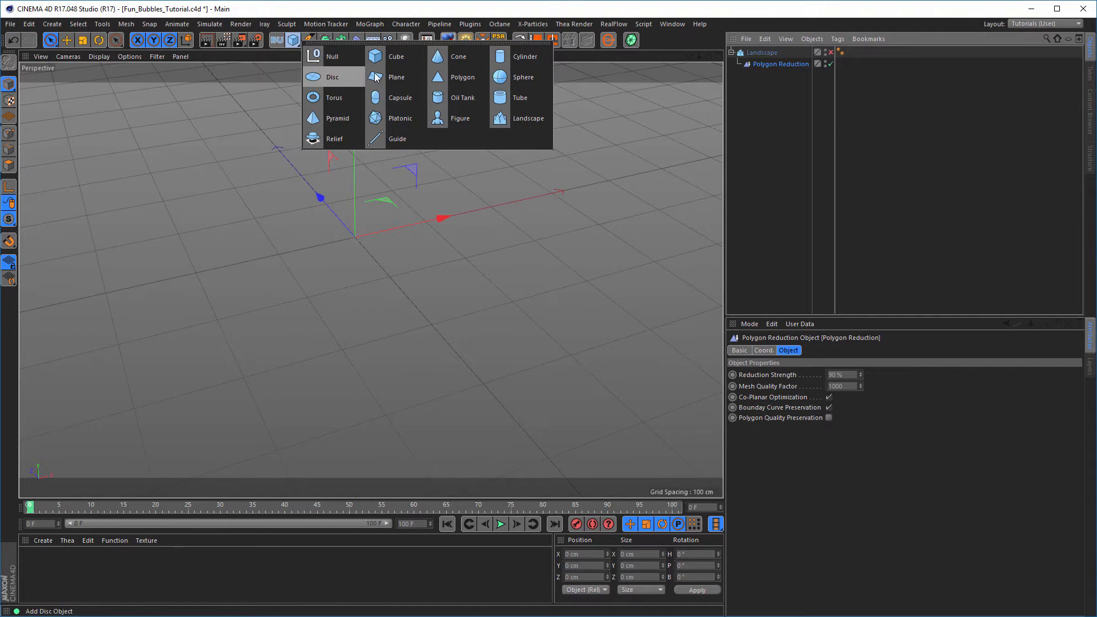
click(394, 76)
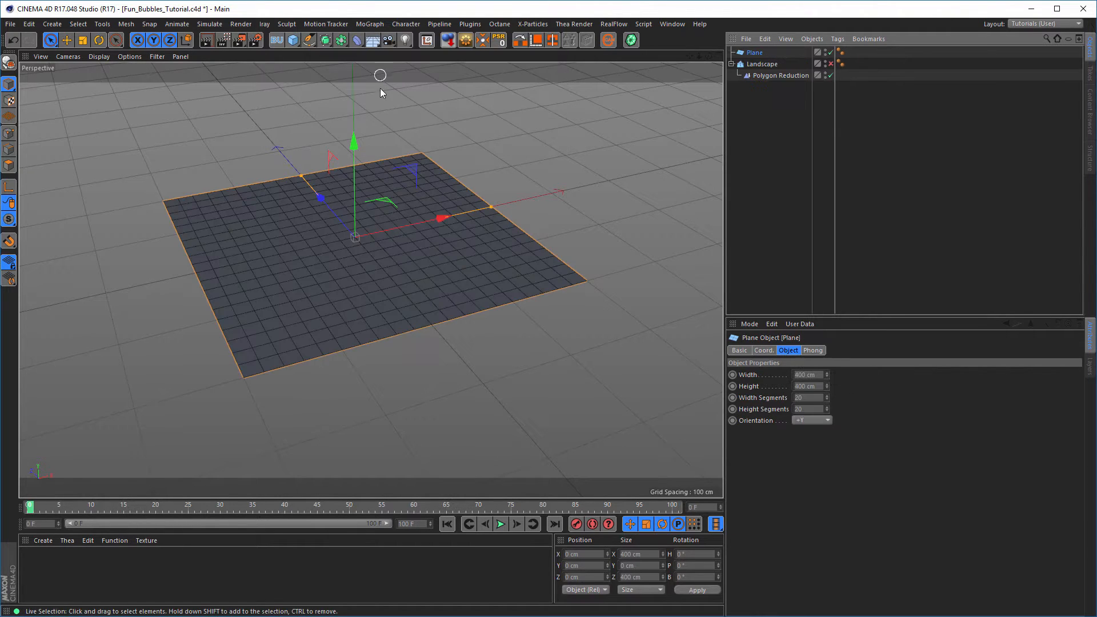
click(763, 78)
drag(767, 78, 757, 52)
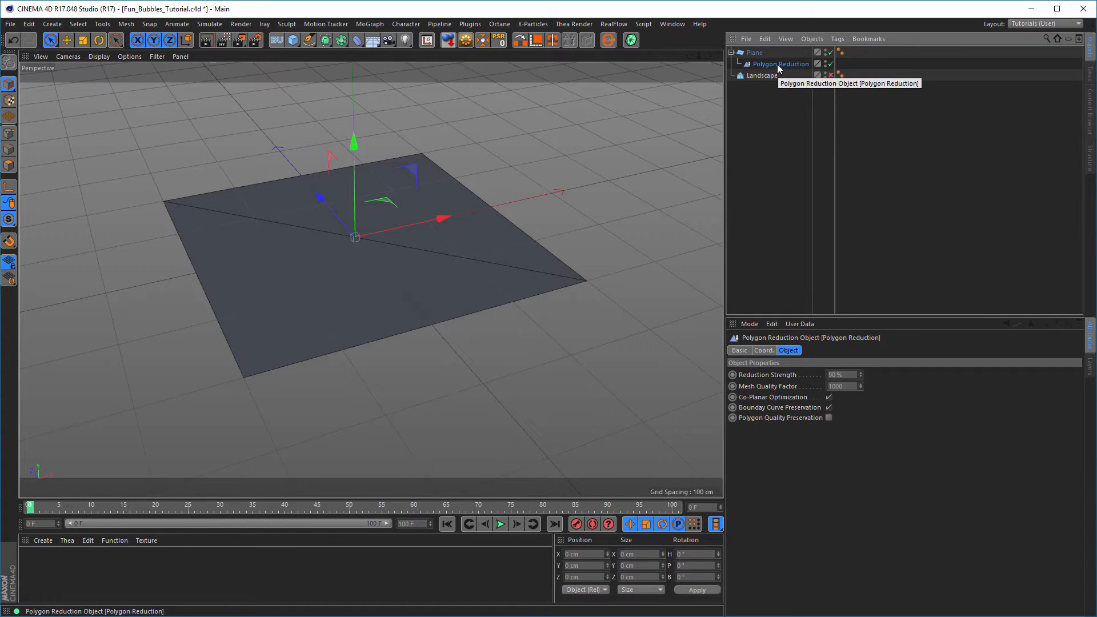
Step: Put the Polygon Reduction back under the re-enabled landscape and delete the plane
drag(777, 64, 766, 76)
click(757, 52)
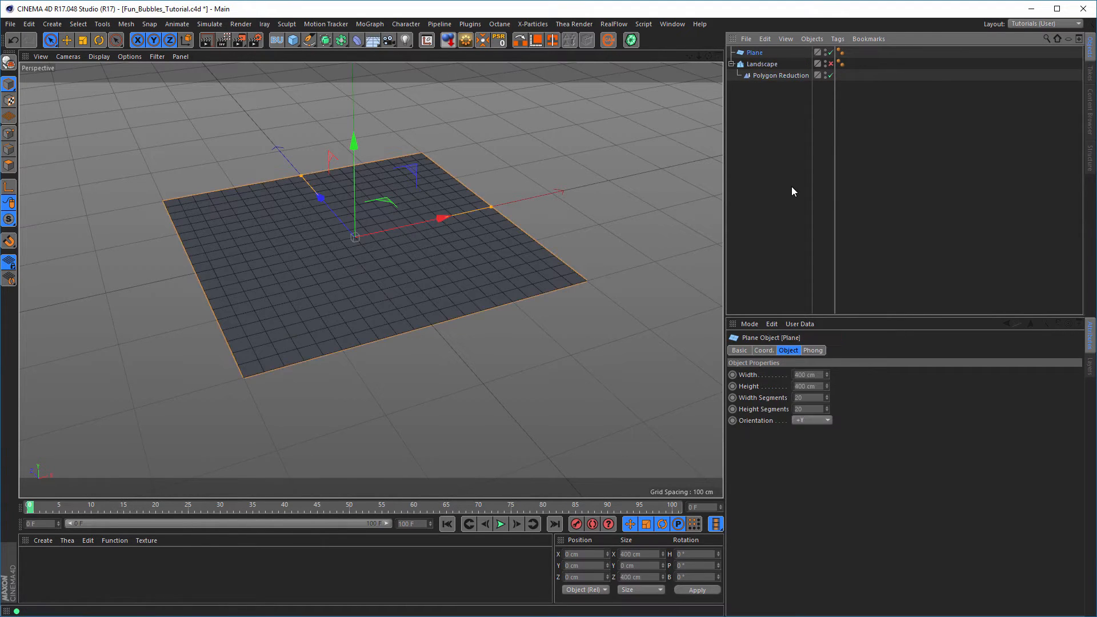
key(Delete)
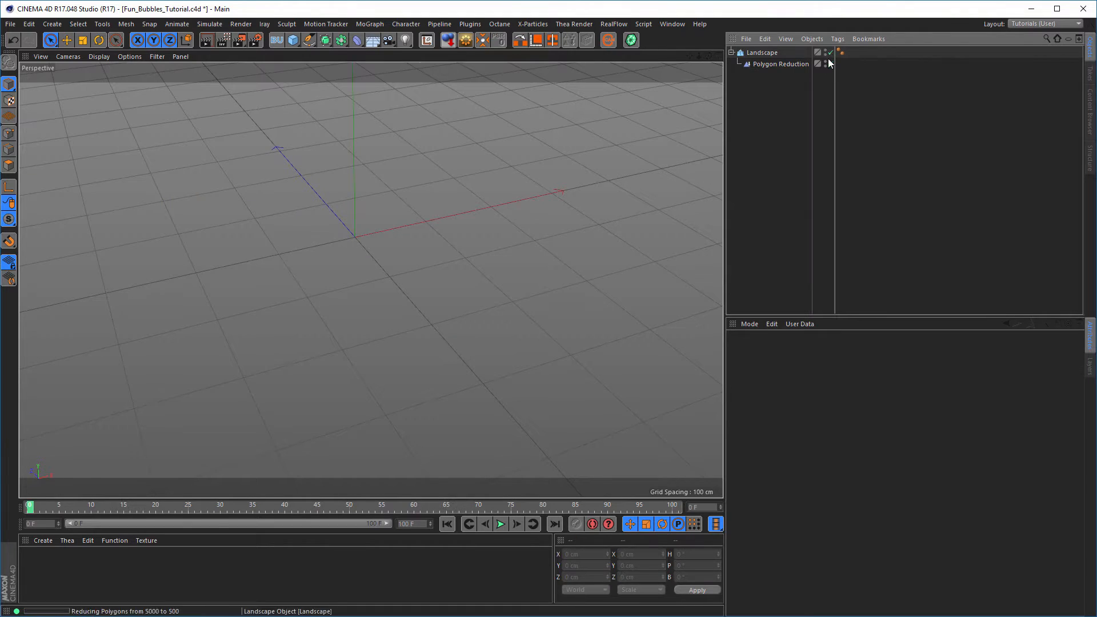
click(831, 52)
Step: Set the Polygon Reduction's Reduction Strength to 95%
alt+drag(414, 278, 425, 234)
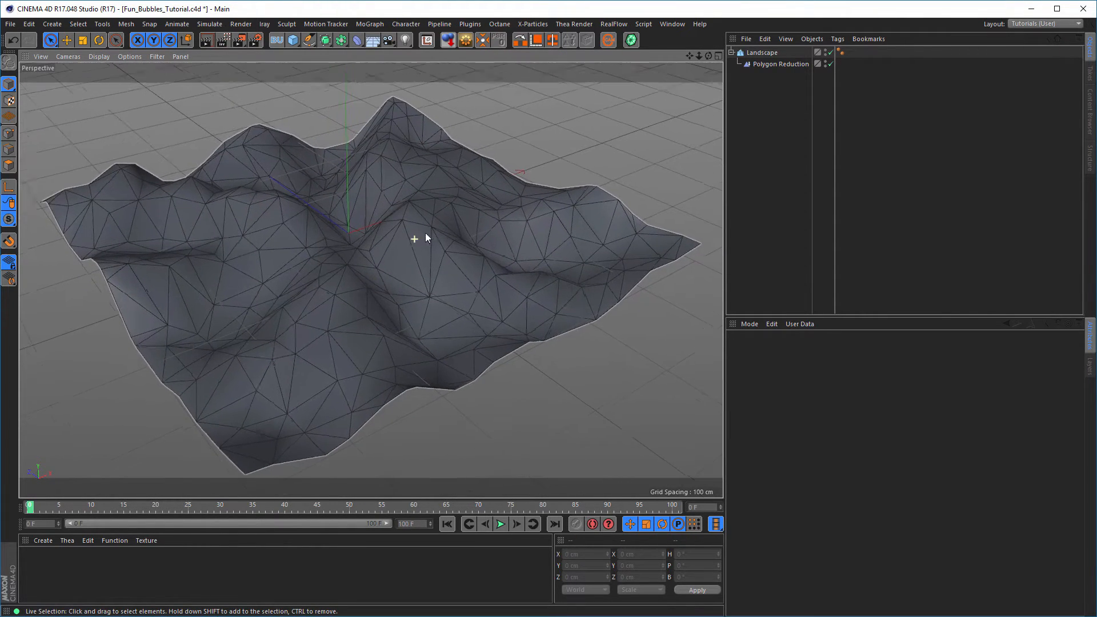
scroll(425, 232, up, 3)
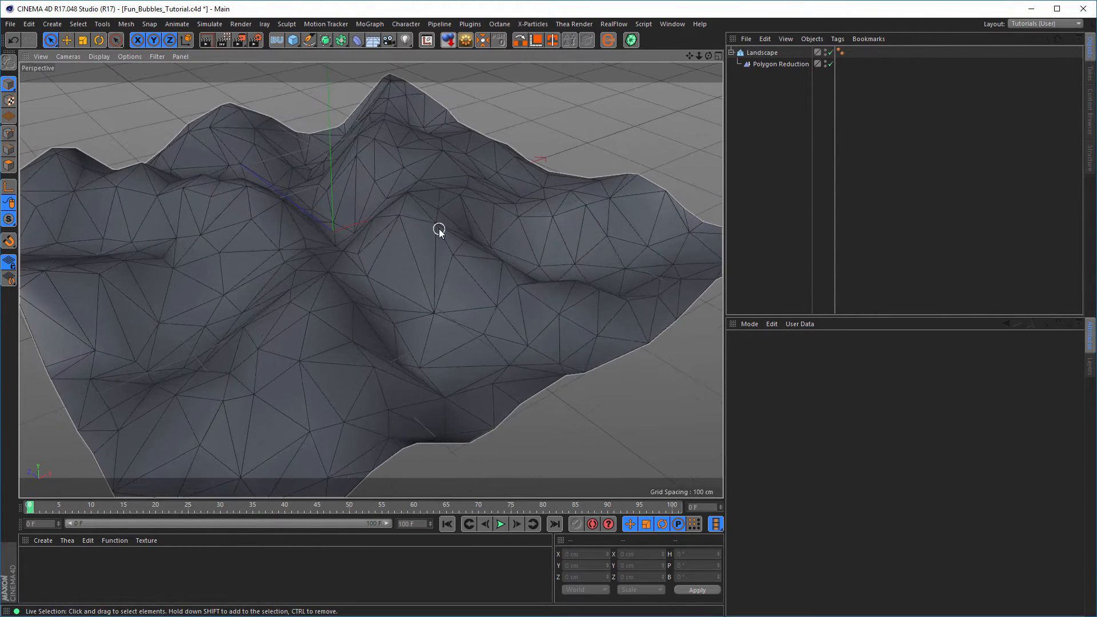
click(769, 64)
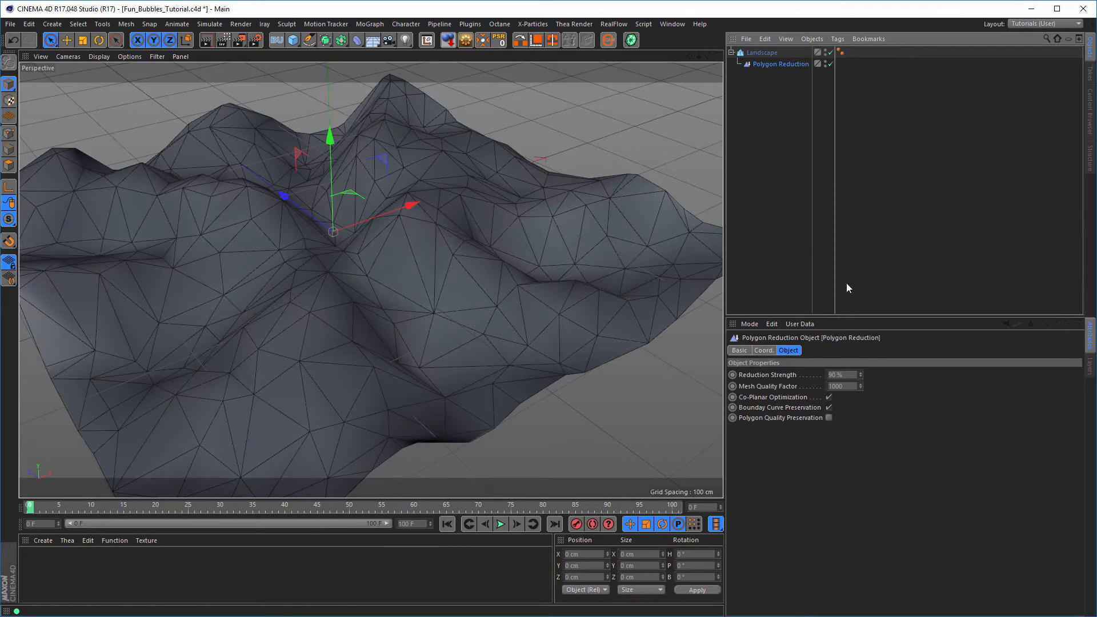
click(861, 372)
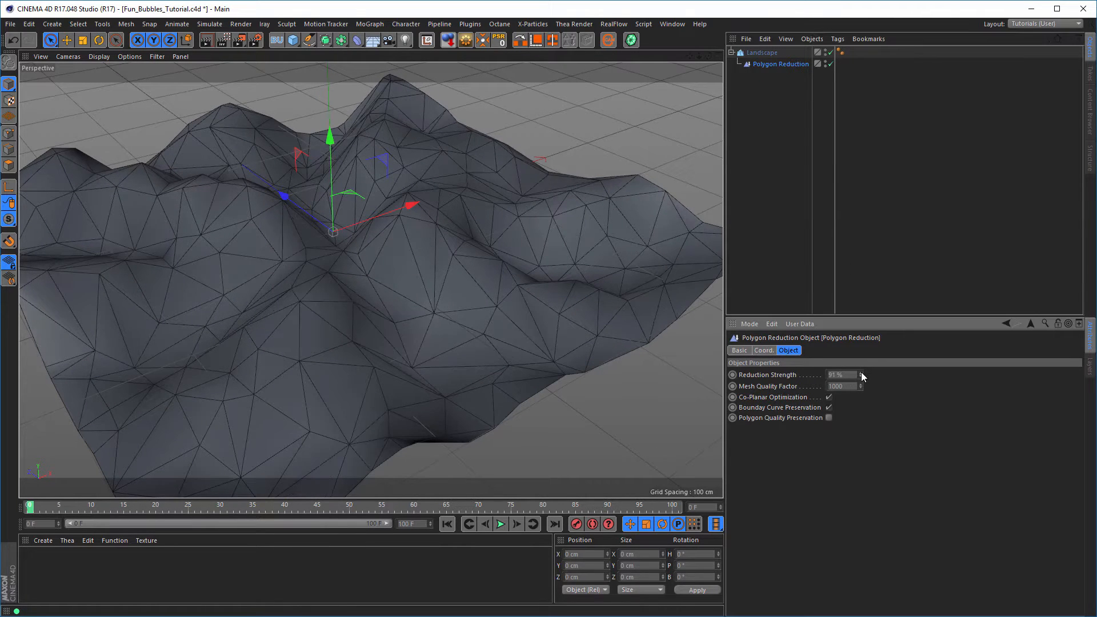
click(861, 372)
click(861, 373)
click(861, 373)
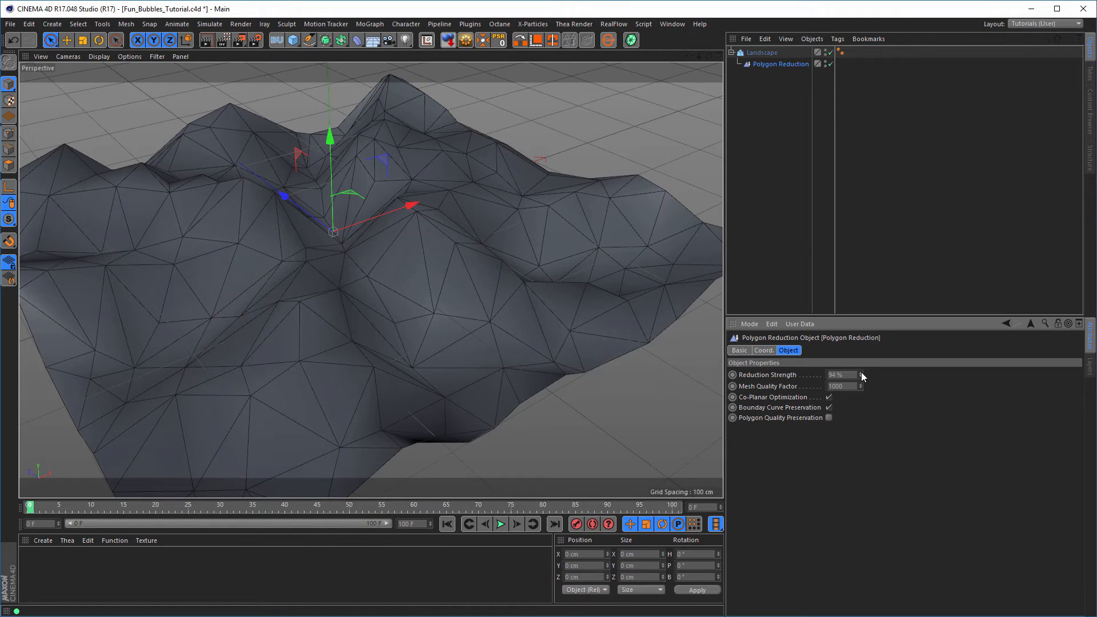
click(861, 372)
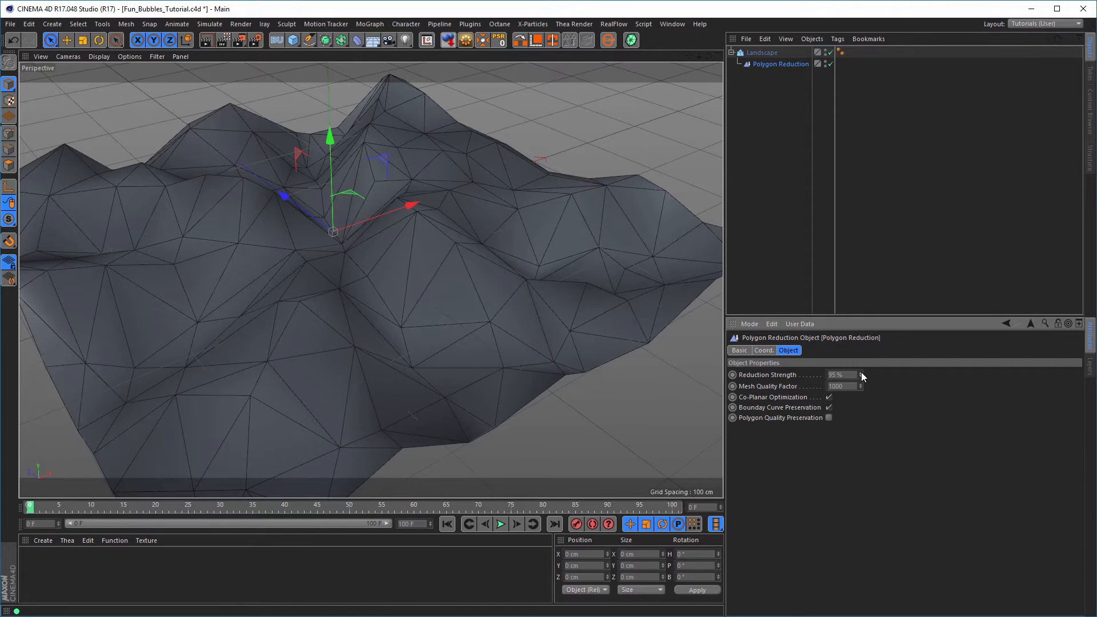
Step: Create a polygon copy of the reduced landscape with Current State to Object and disable the original landscape
scroll(499, 321, down, 6)
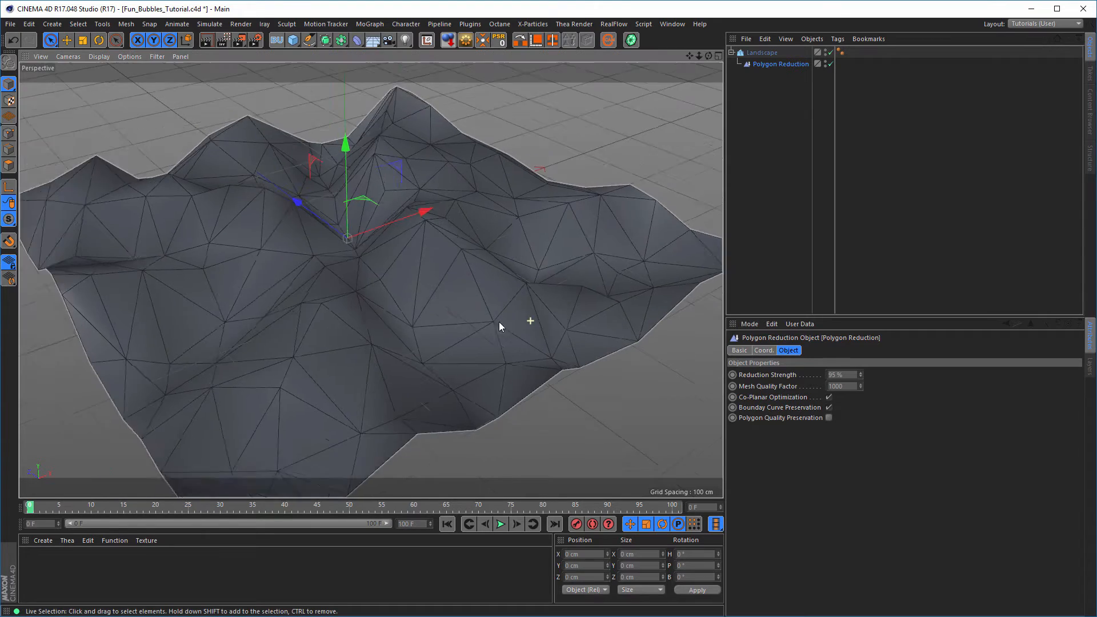
alt+drag(472, 329, 474, 280)
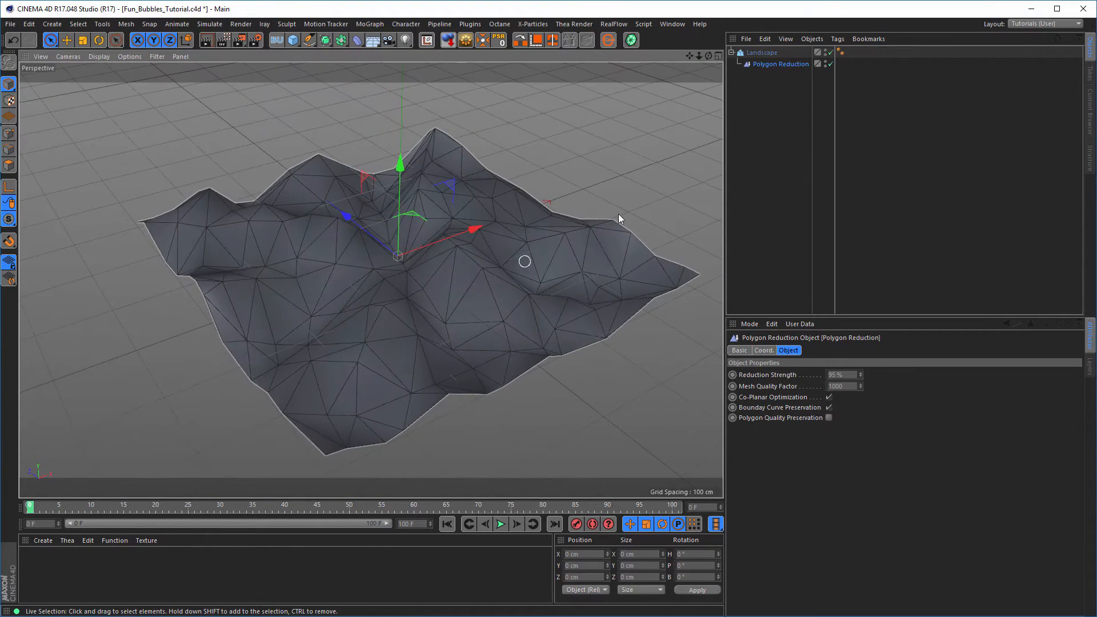
right_click(755, 55)
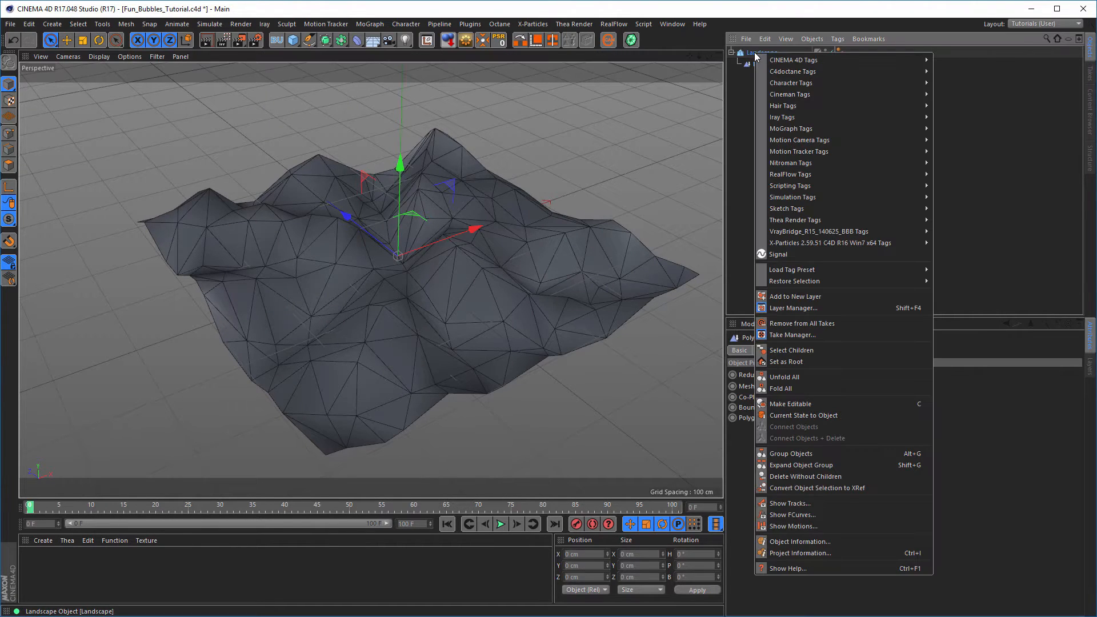
click(780, 416)
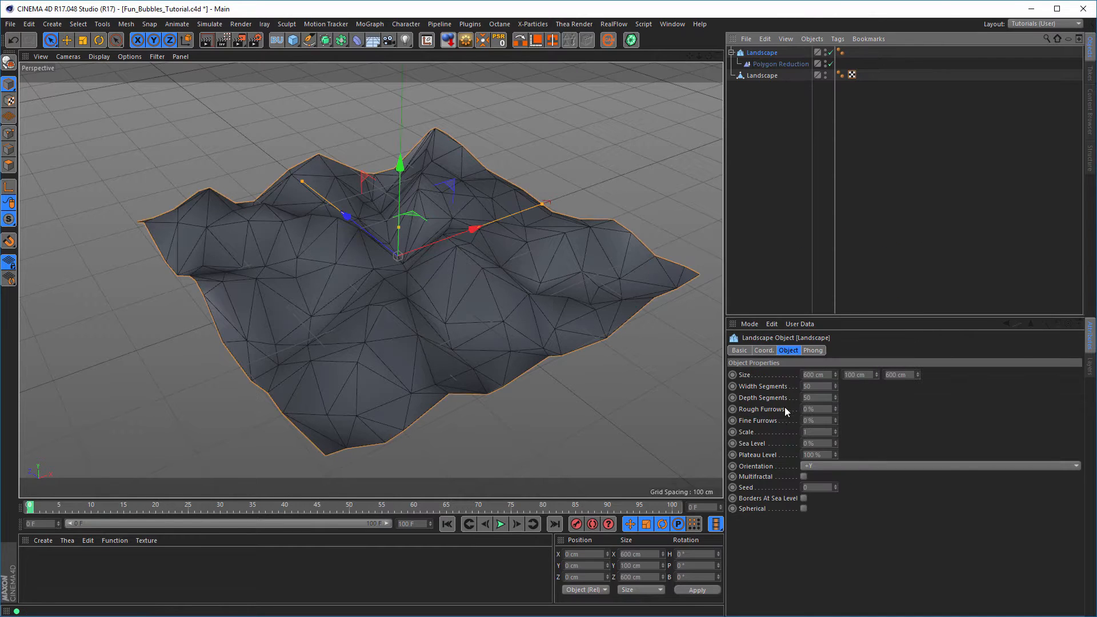
click(830, 52)
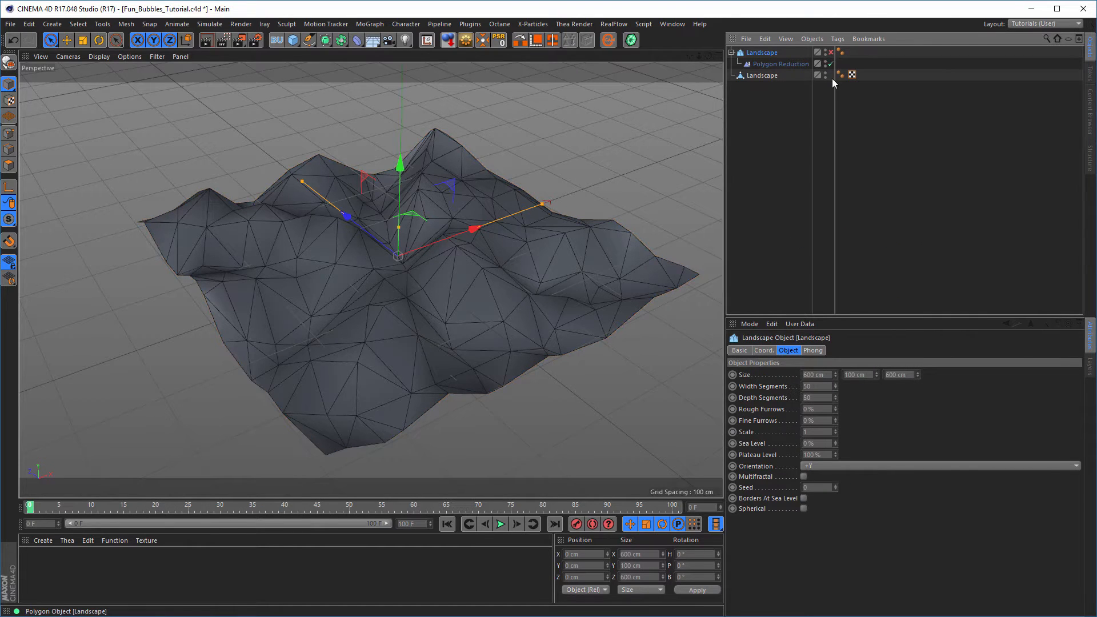
Step: Inner-extrude all polygons of the landscape copy individually by about 4.3 cm, with Preserve Groups off
click(762, 76)
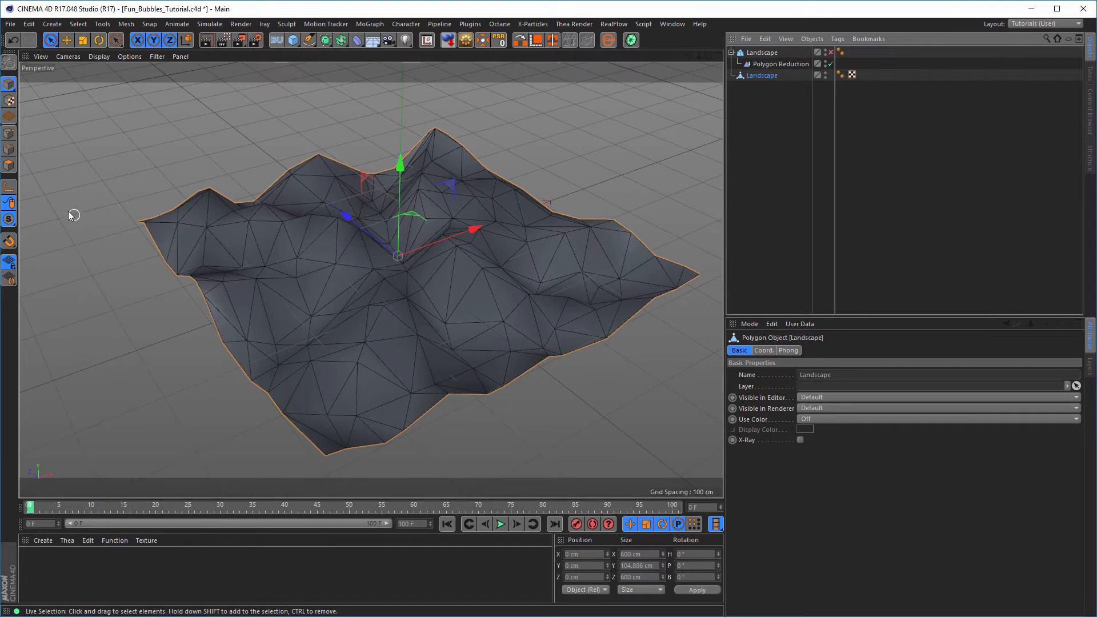
click(9, 165)
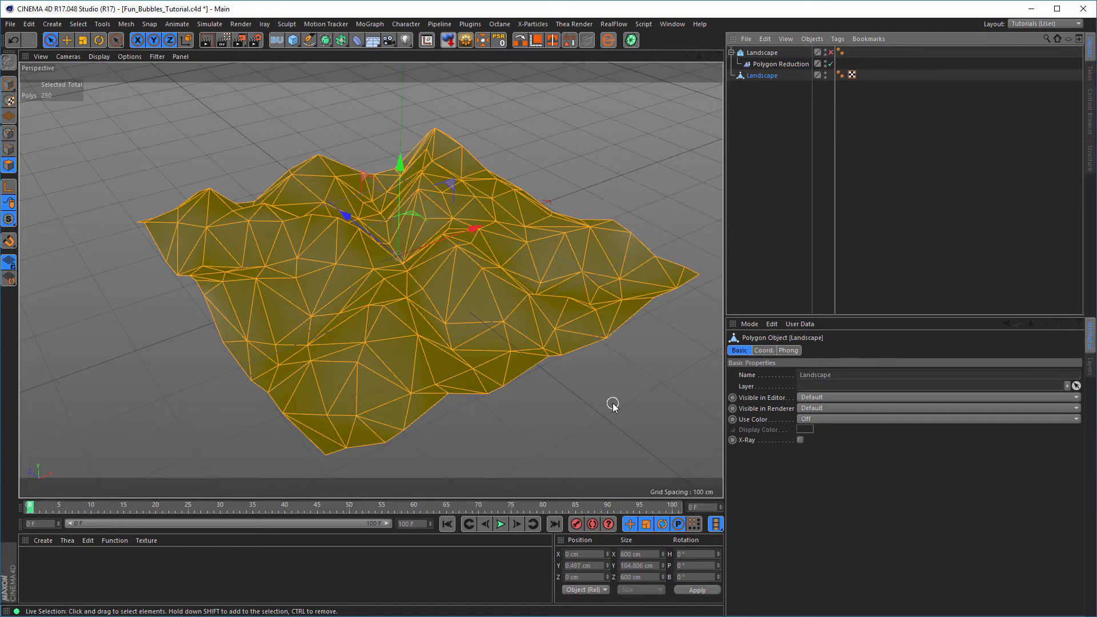
key(i)
drag(634, 382, 657, 382)
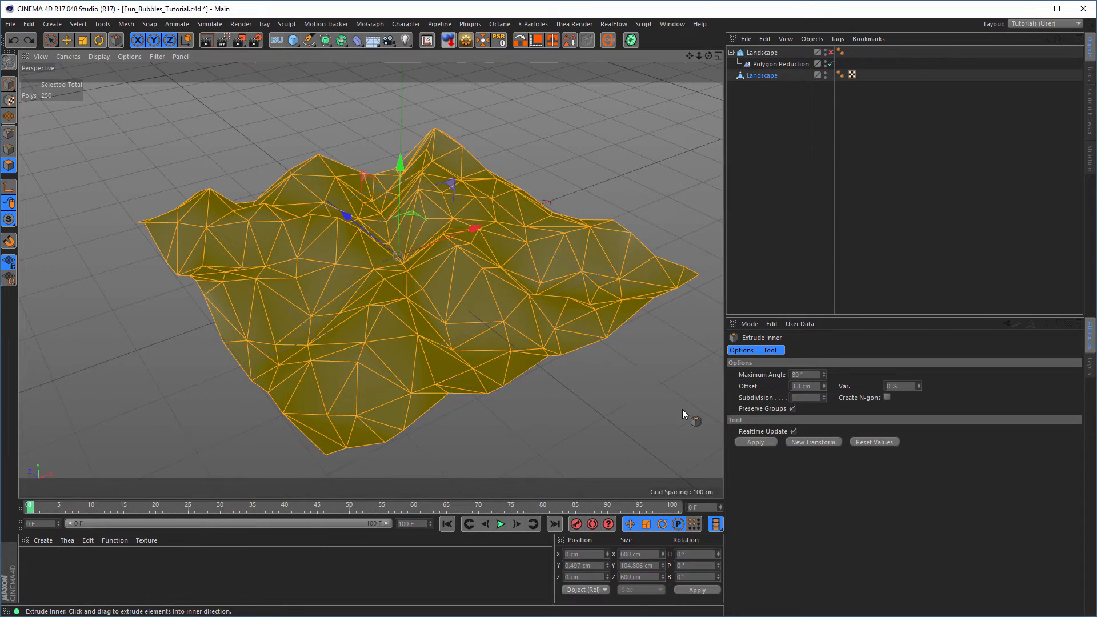
click(792, 408)
drag(639, 373, 657, 373)
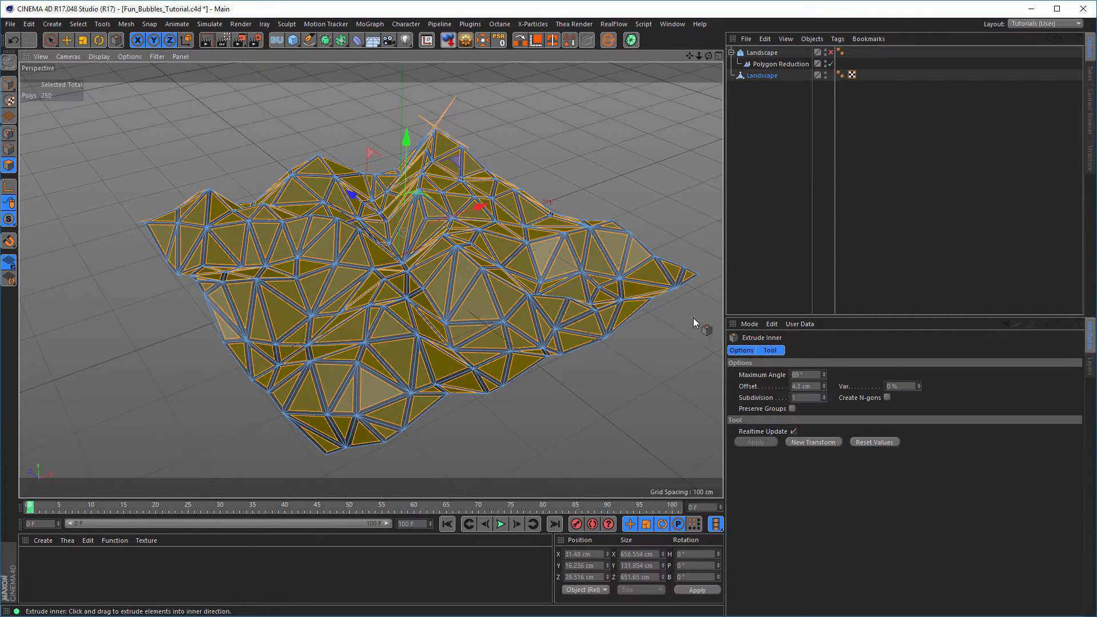
Step: Delete the inner-extruded landscape copy and re-enable the original landscape
click(765, 76)
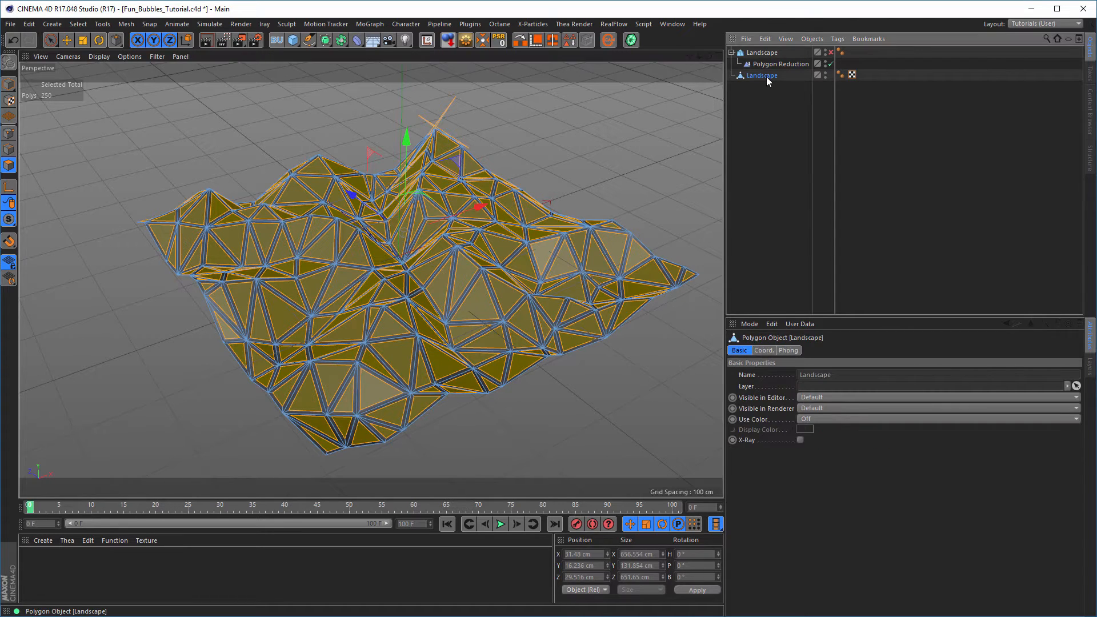
key(Delete)
click(831, 52)
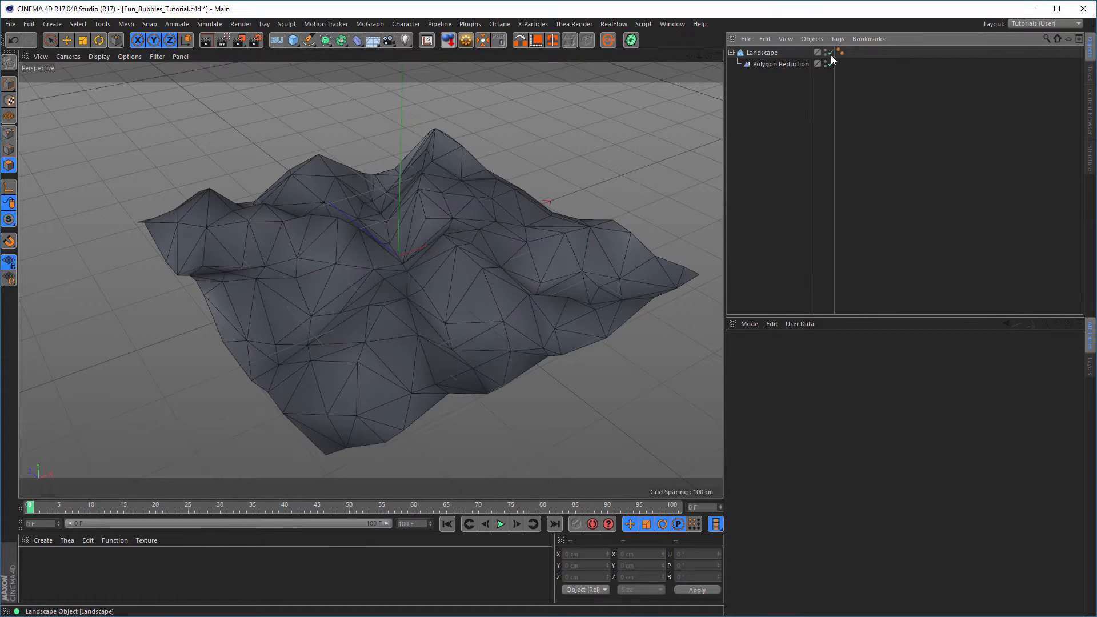
Step: Add a Dual Graph object as the parent of the Landscape to turn its triangles into irregular cells
click(755, 53)
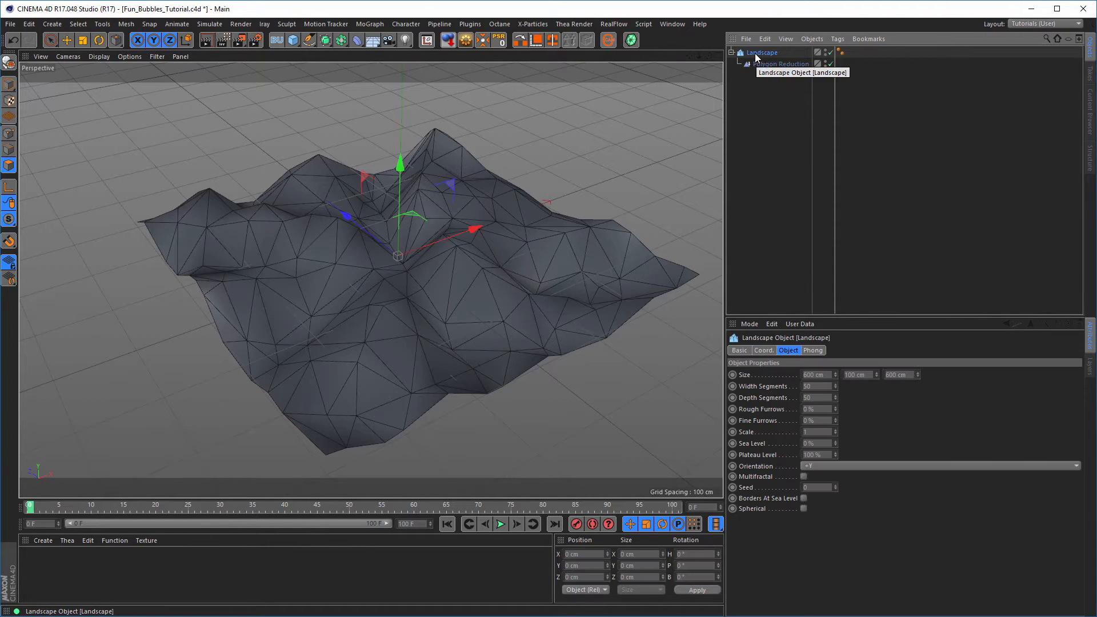
mouse_move(431, 187)
alt+mouse_down()
mouse_move(430, 213)
mouse_move(412, 197)
alt+mouse_up()
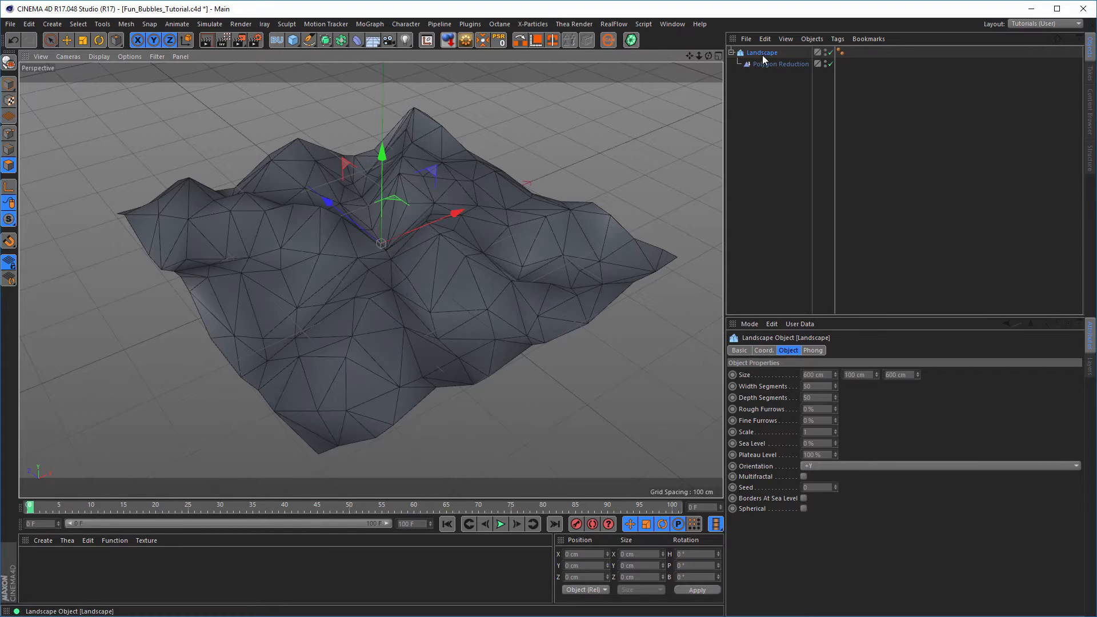
alt+click(632, 40)
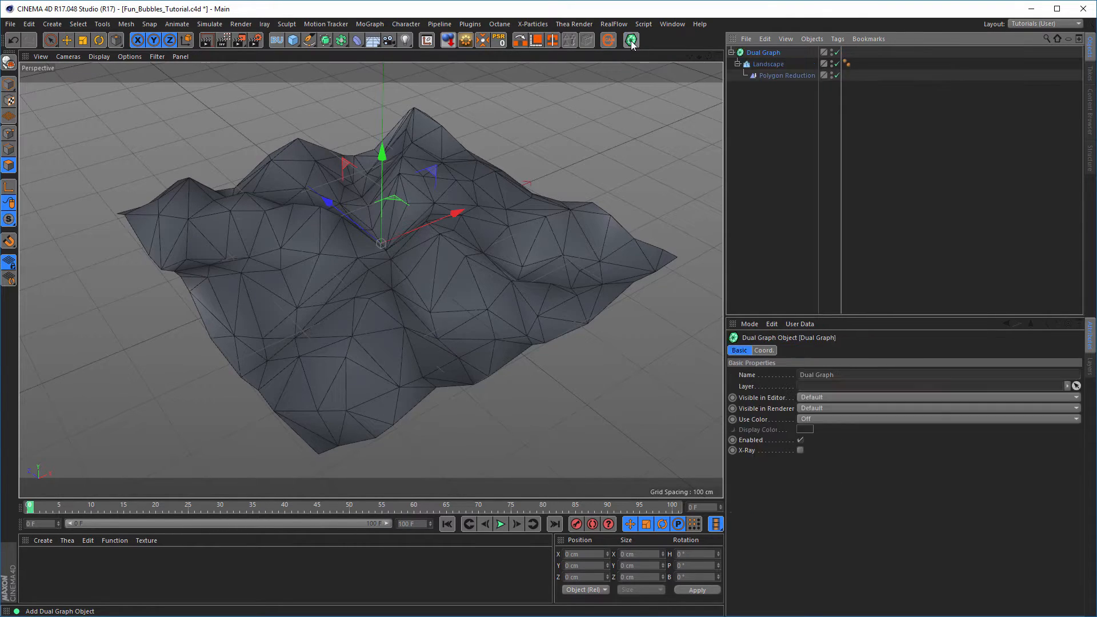
scroll(445, 249, up, 2)
mouse_move(444, 249)
alt+mouse_down()
mouse_move(461, 265)
mouse_move(451, 247)
alt+mouse_up()
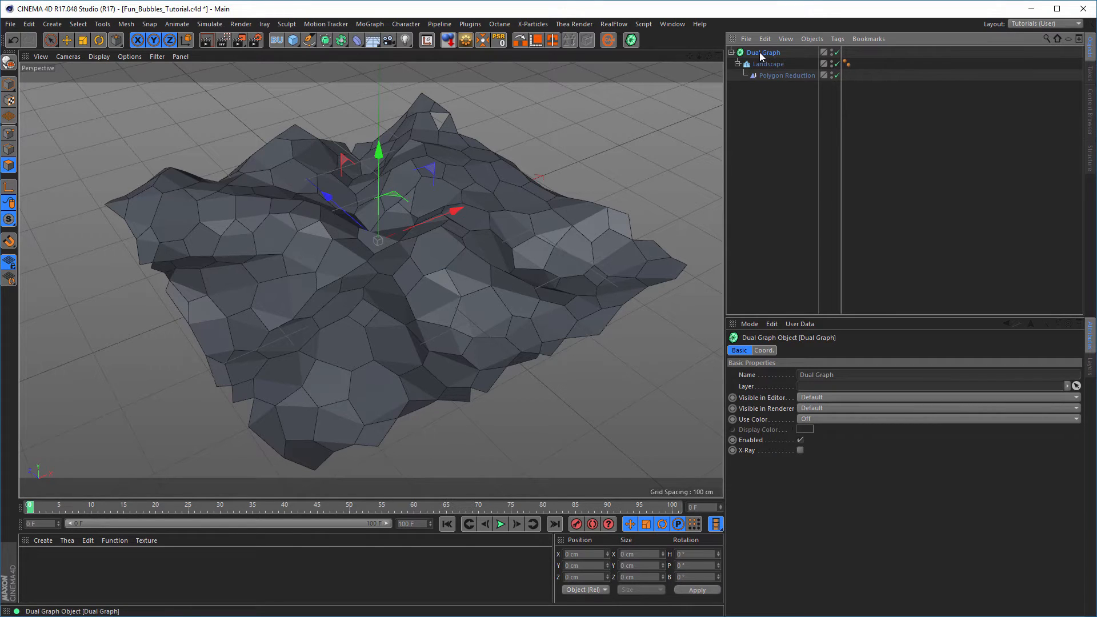
Step: Create a null named Backup, hide it in editor and renderer, and place a copy of the Dual Graph hierarchy inside
click(277, 42)
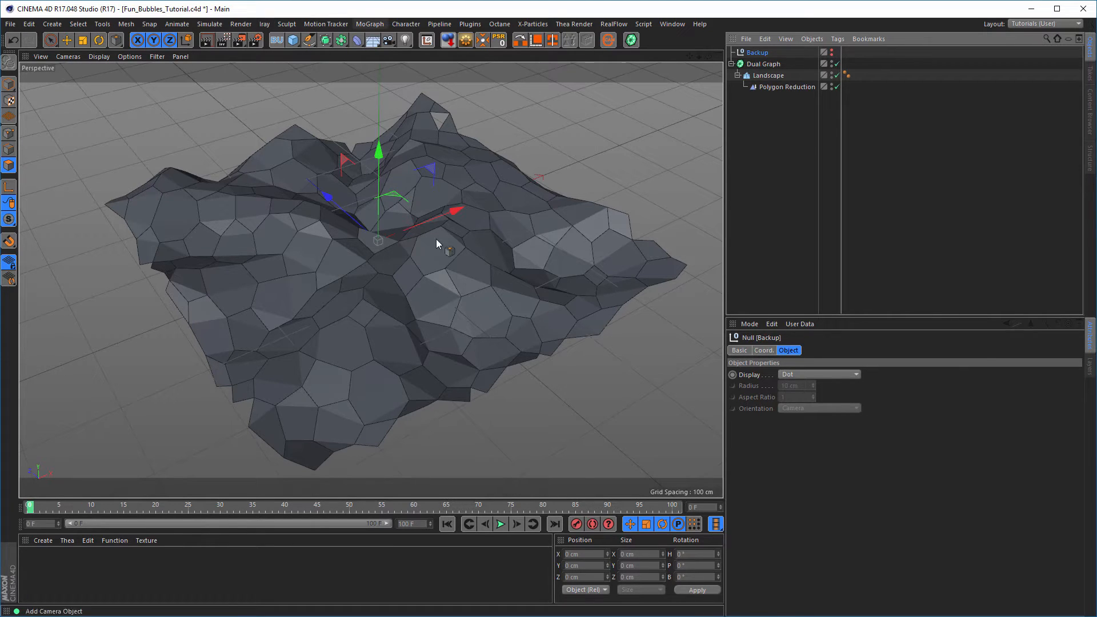
click(757, 63)
ctrl+click(755, 64)
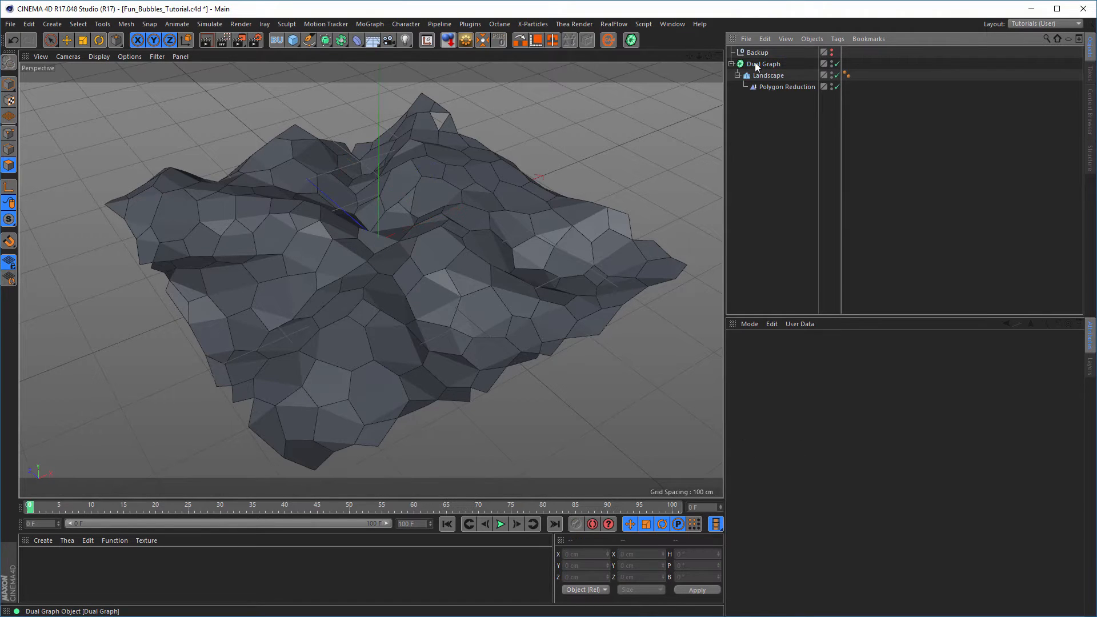
click(755, 64)
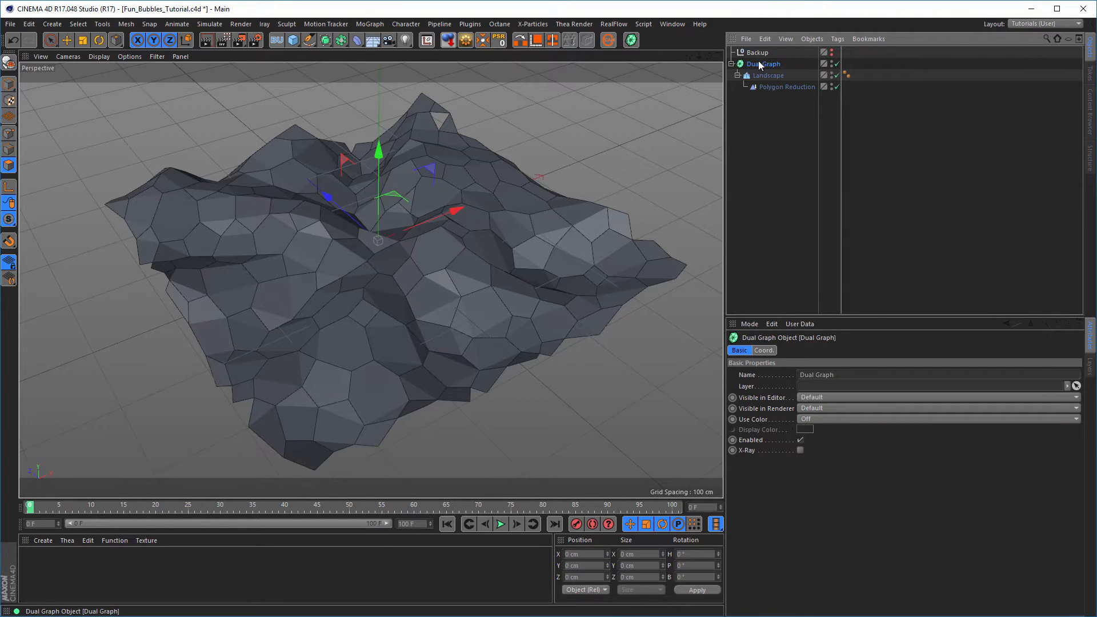
ctrl+drag(754, 64, 760, 52)
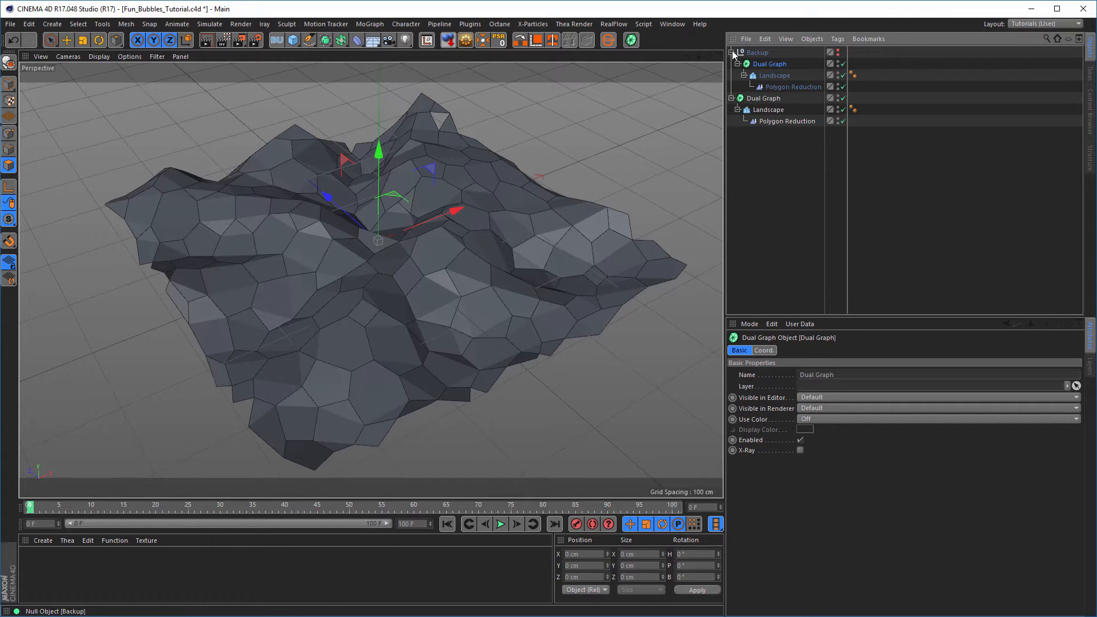
drag(843, 64, 845, 83)
click(731, 52)
Step: Collapse the original Dual Graph hierarchy outside the Backup null into a single polygon object
click(760, 63)
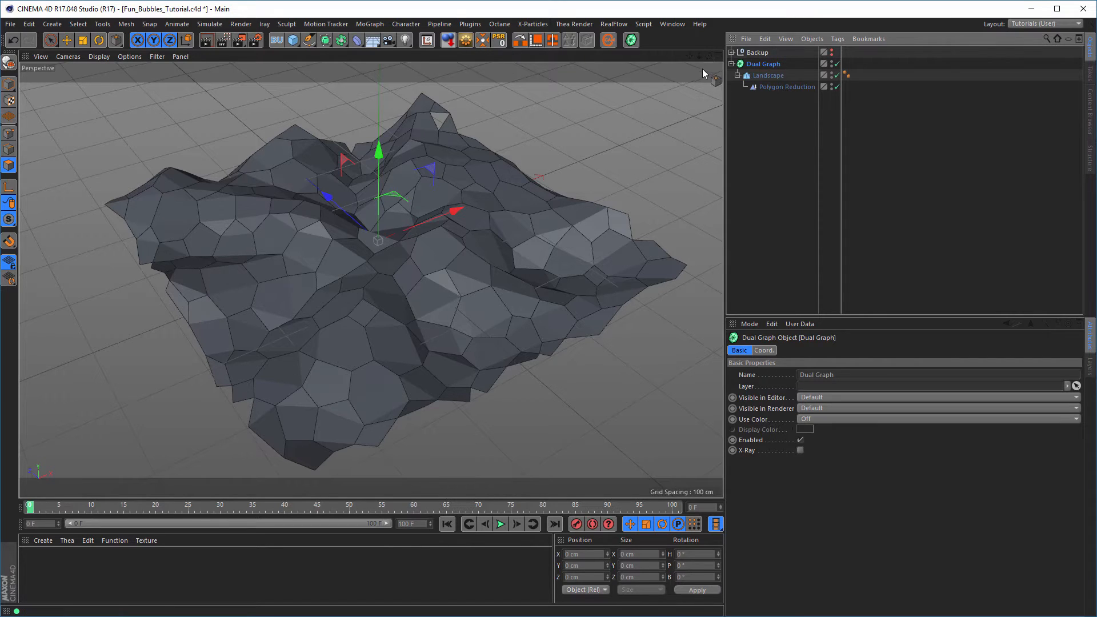
click(466, 41)
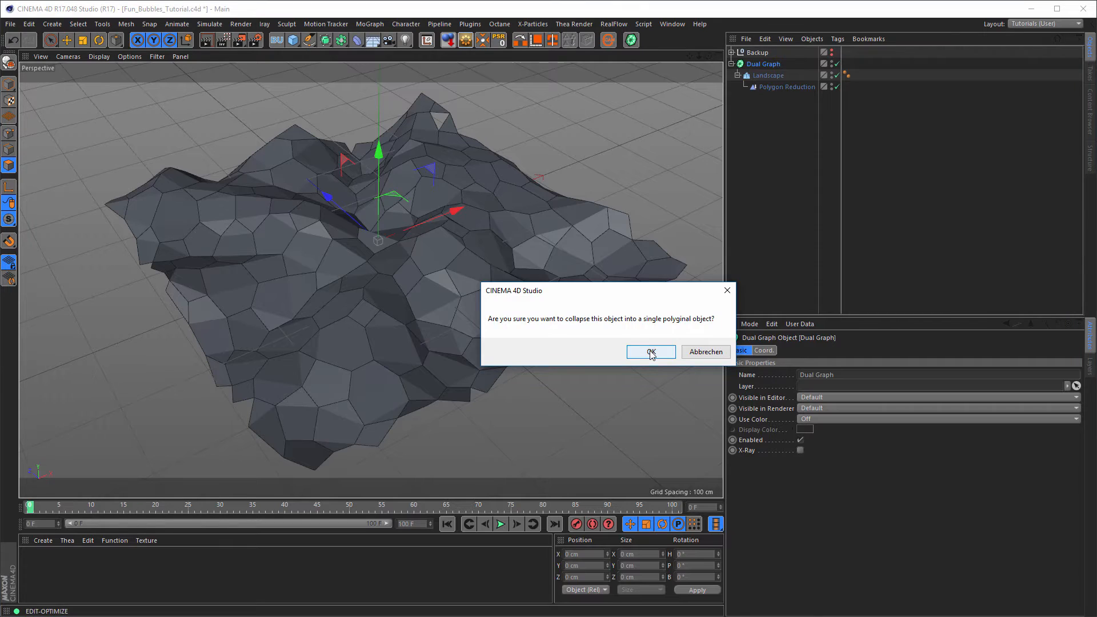
click(650, 351)
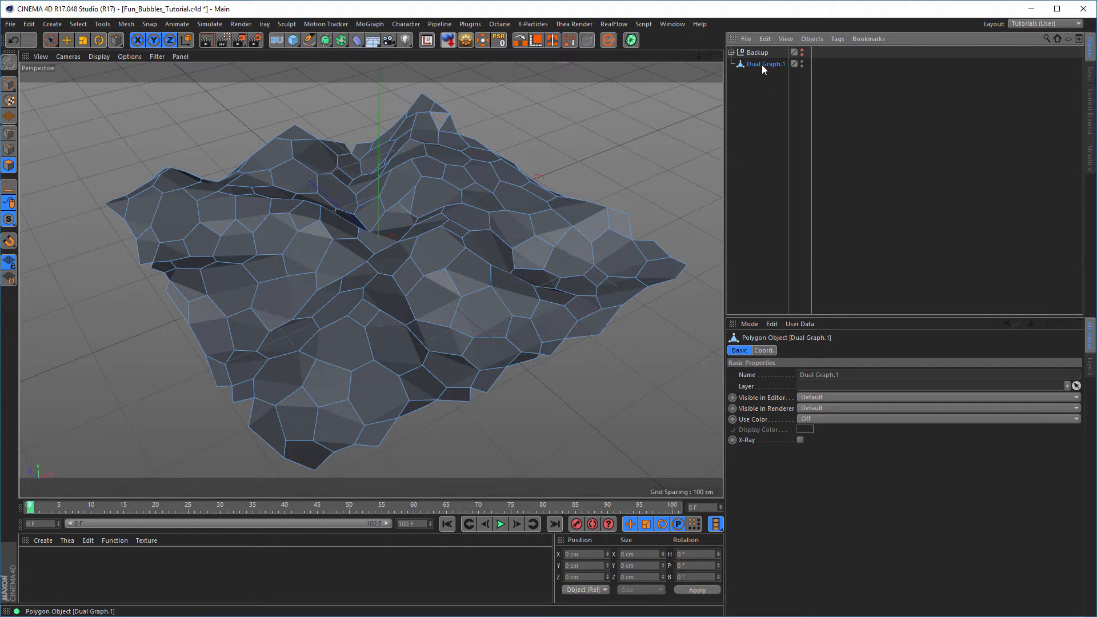
Step: Flatten the collapsed mesh by selecting all its points and setting their Y size to 0 cm
mouse_move(434, 234)
alt+mouse_down()
mouse_move(461, 280)
mouse_move(448, 324)
mouse_move(436, 250)
alt+mouse_up()
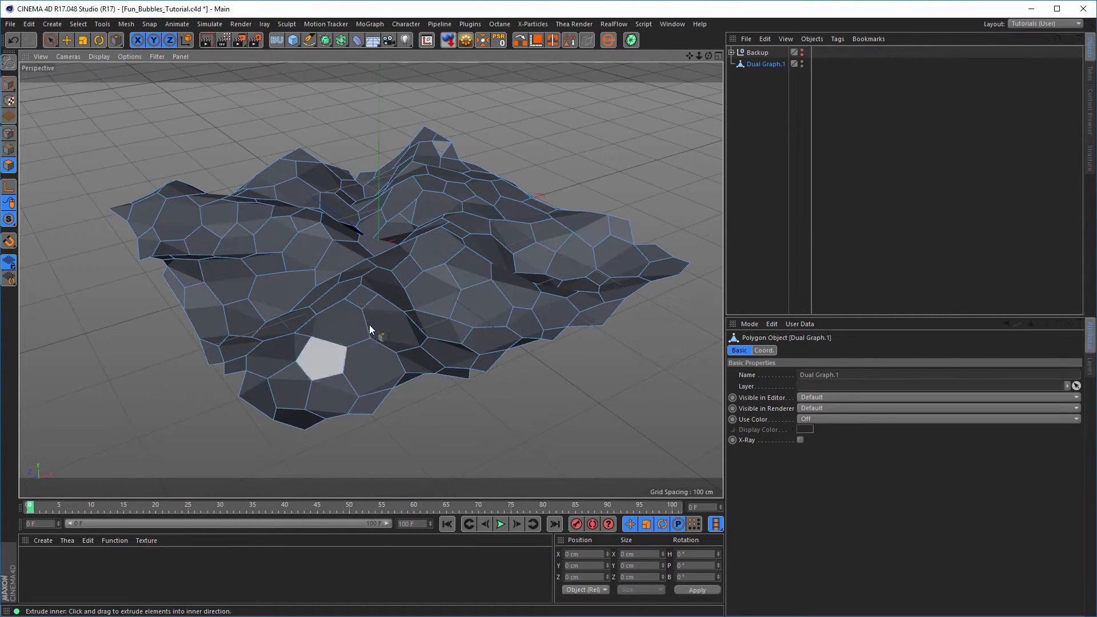
click(9, 133)
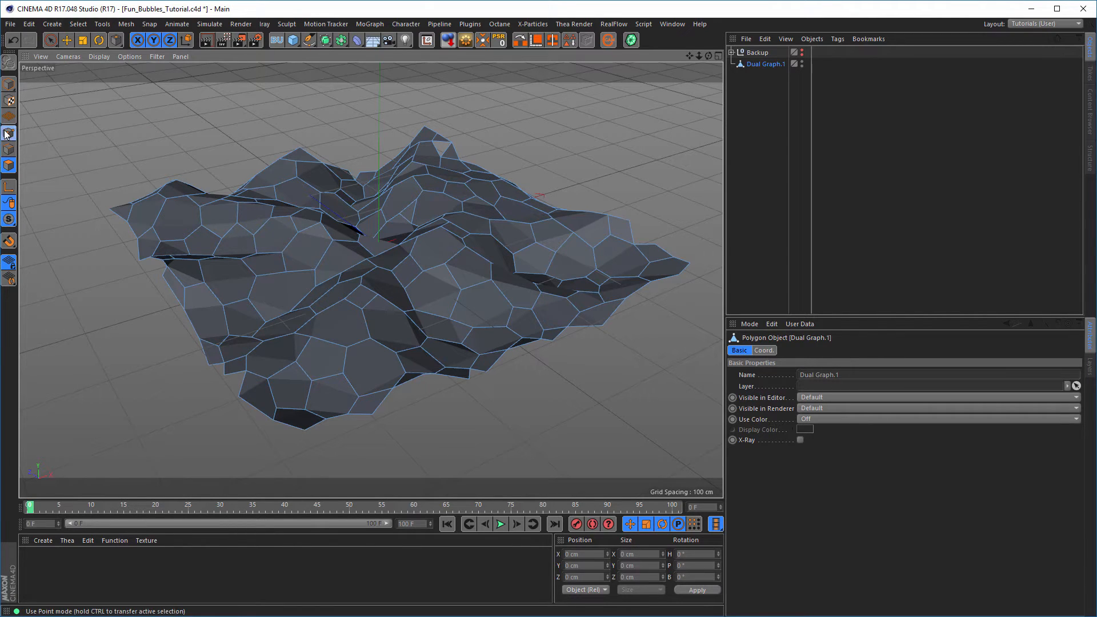
click(50, 40)
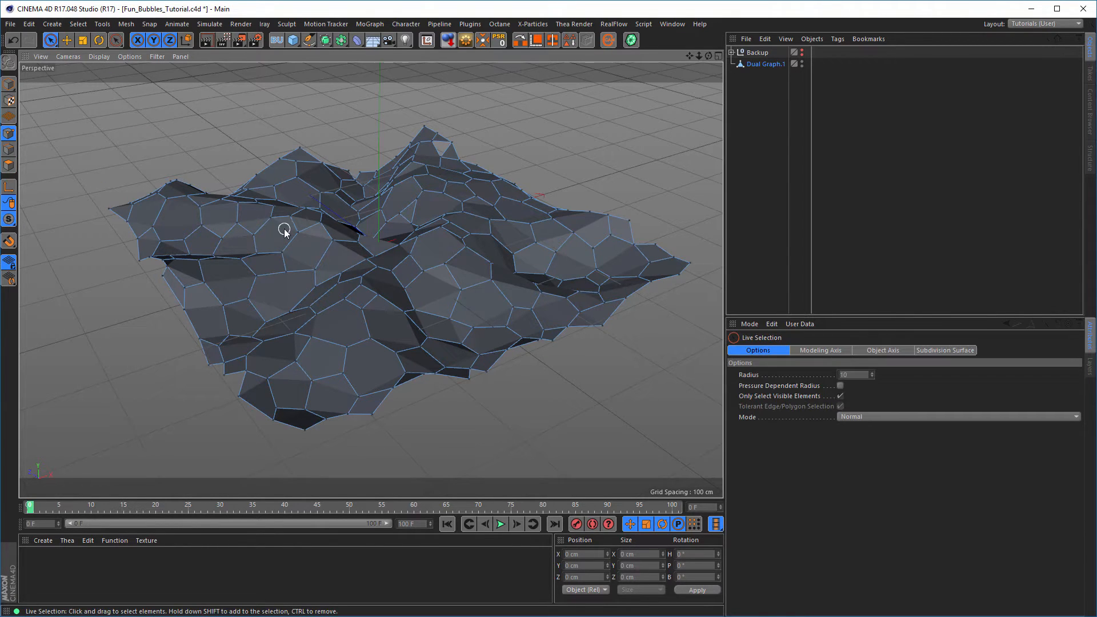
click(294, 232)
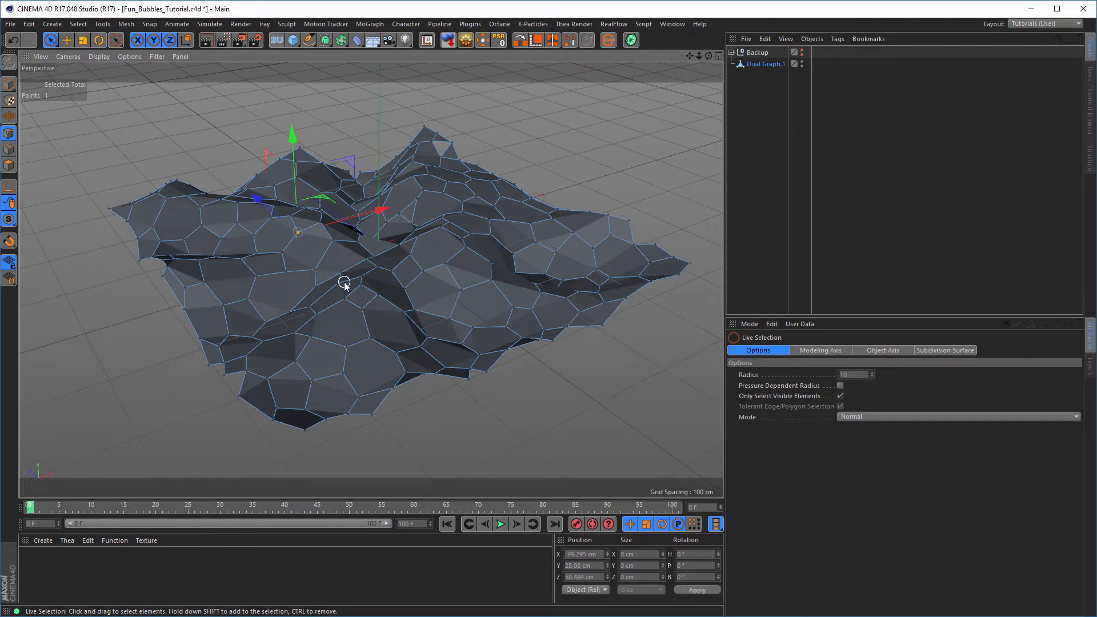
key(ctrl+a)
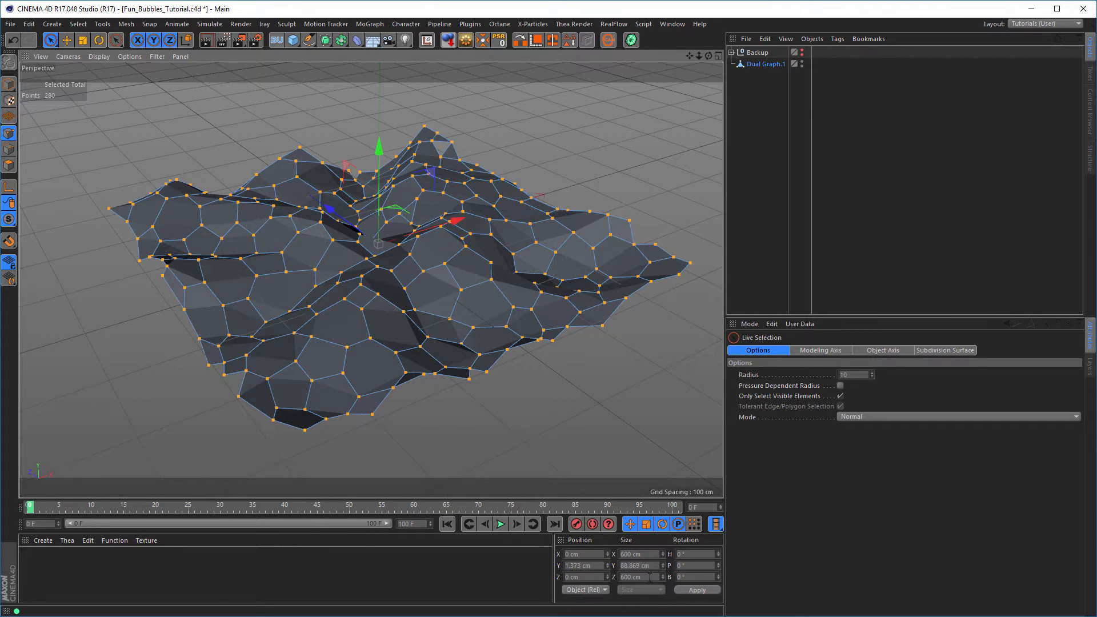
double_click(640, 566)
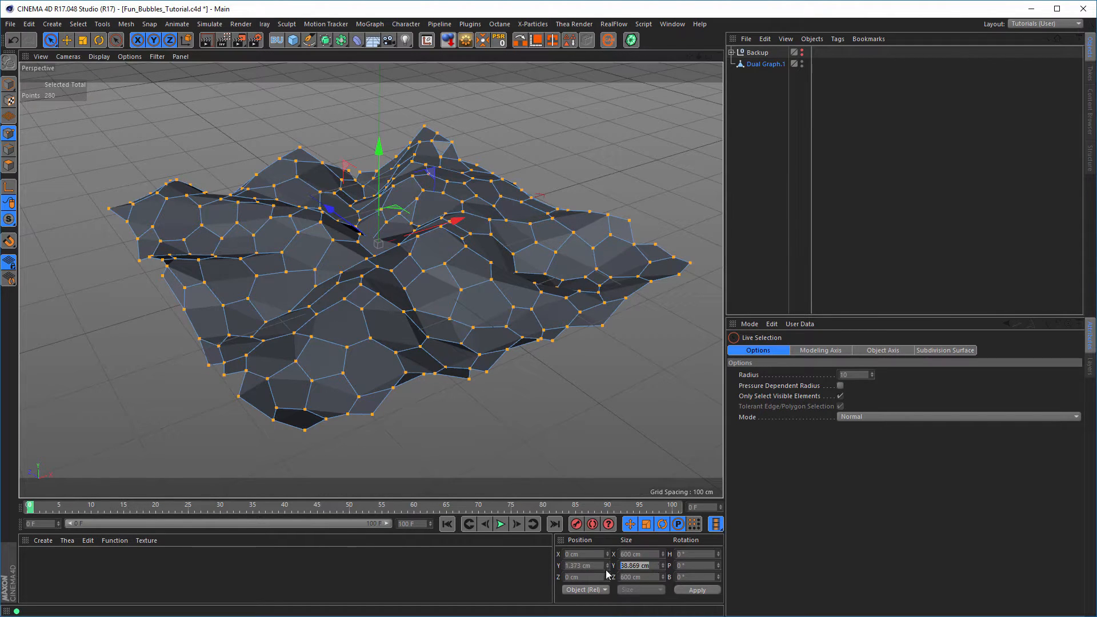
text(0)
key(Return)
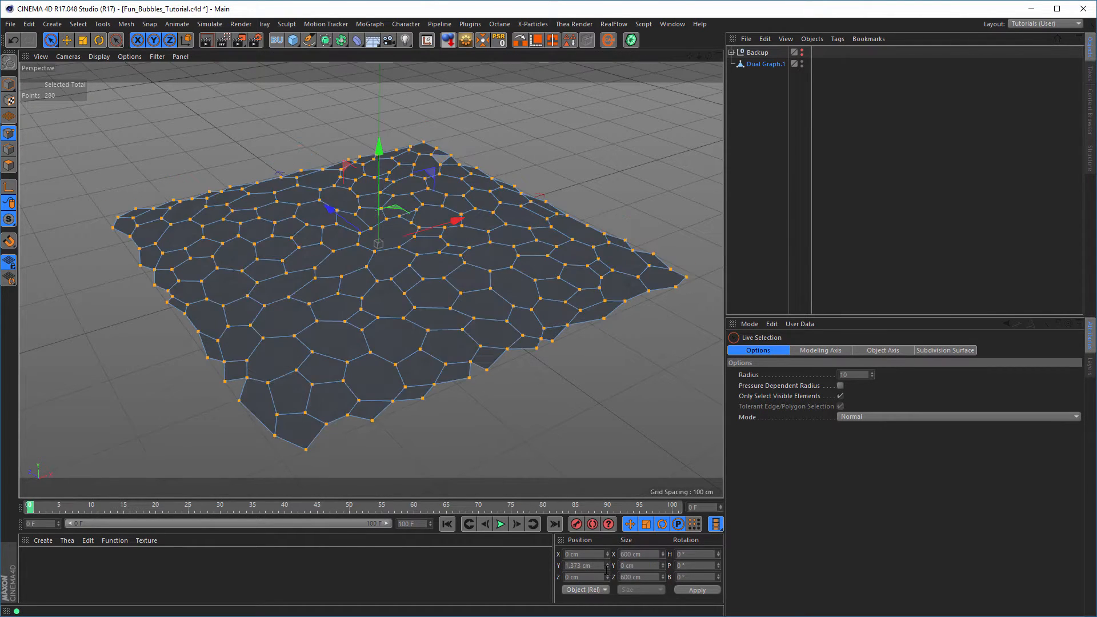
Step: In the top view, move two points on the mesh's negative-X border outward to about X -325, Z -103 cm and X -321, Z 0 cm
mouse_move(361, 314)
alt+mouse_down()
mouse_move(377, 333)
mouse_move(383, 316)
mouse_move(252, 319)
mouse_move(203, 303)
alt+mouse_up()
scroll(183, 291, up, 5)
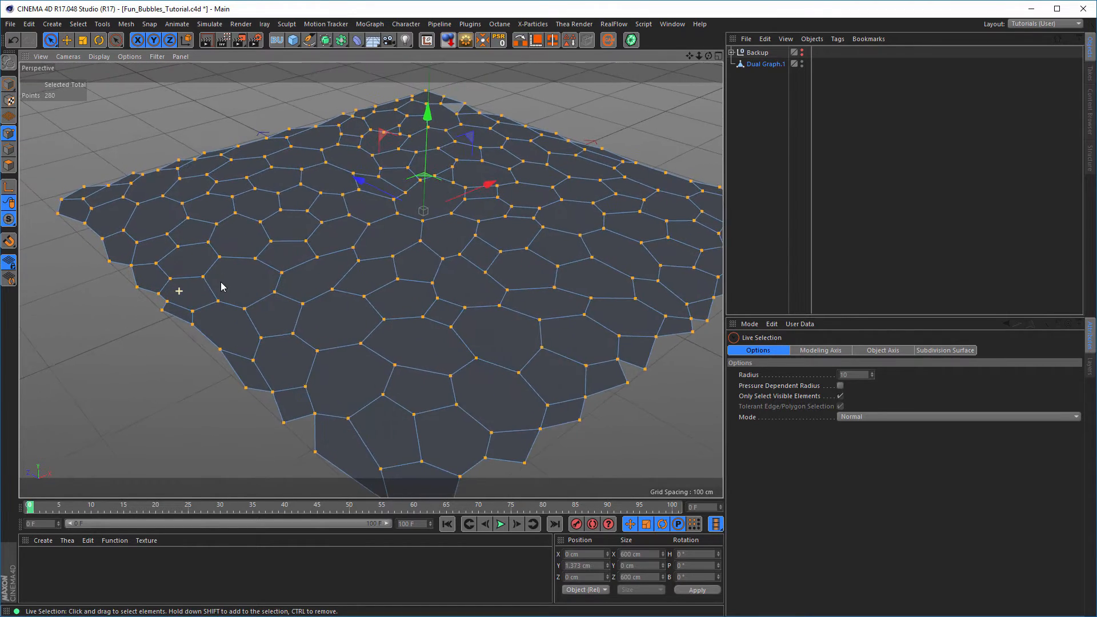
alt+middle_drag(206, 273, 304, 332)
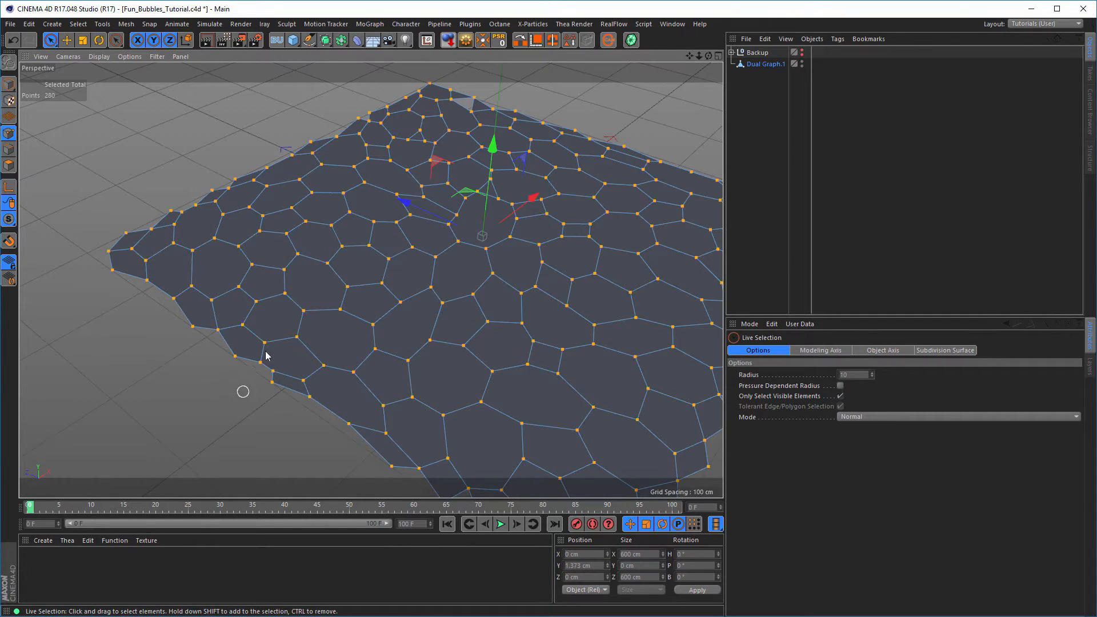
middle_click(276, 396)
middle_click(521, 237)
alt+right_drag(423, 256, 225, 309)
alt+right_drag(295, 342, 347, 329)
alt+middle_drag(335, 281, 334, 317)
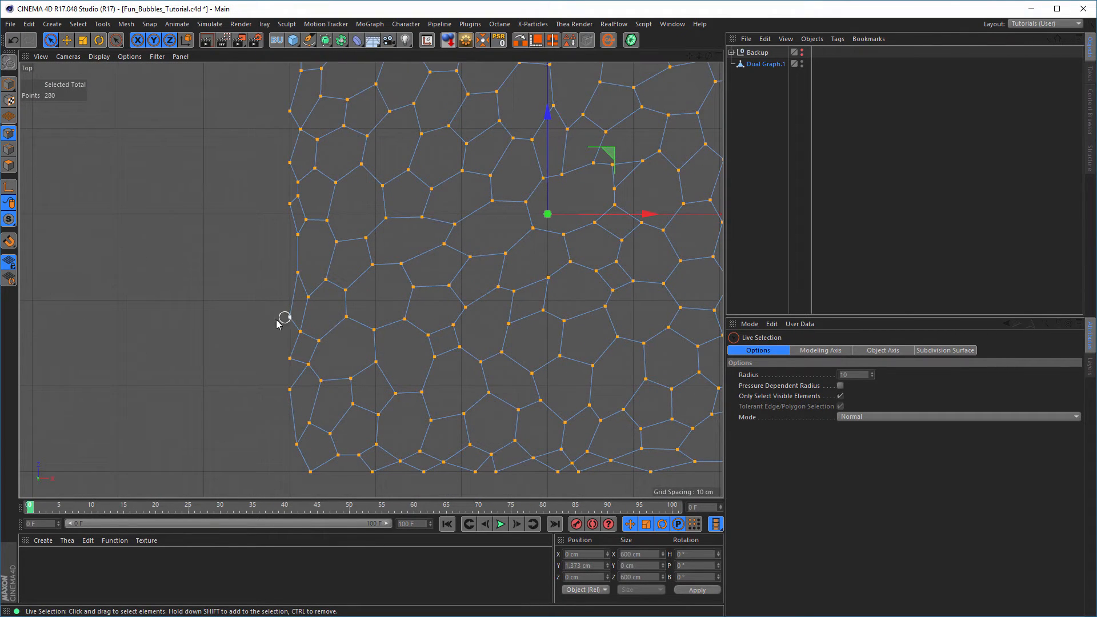
click(290, 325)
click(288, 321)
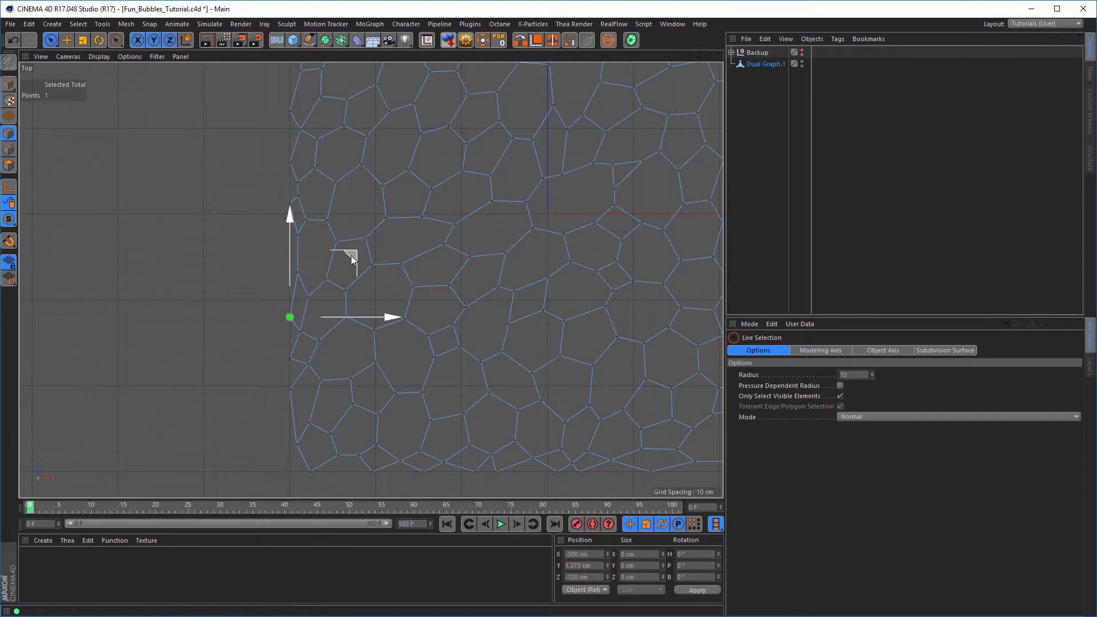
drag(349, 254, 330, 241)
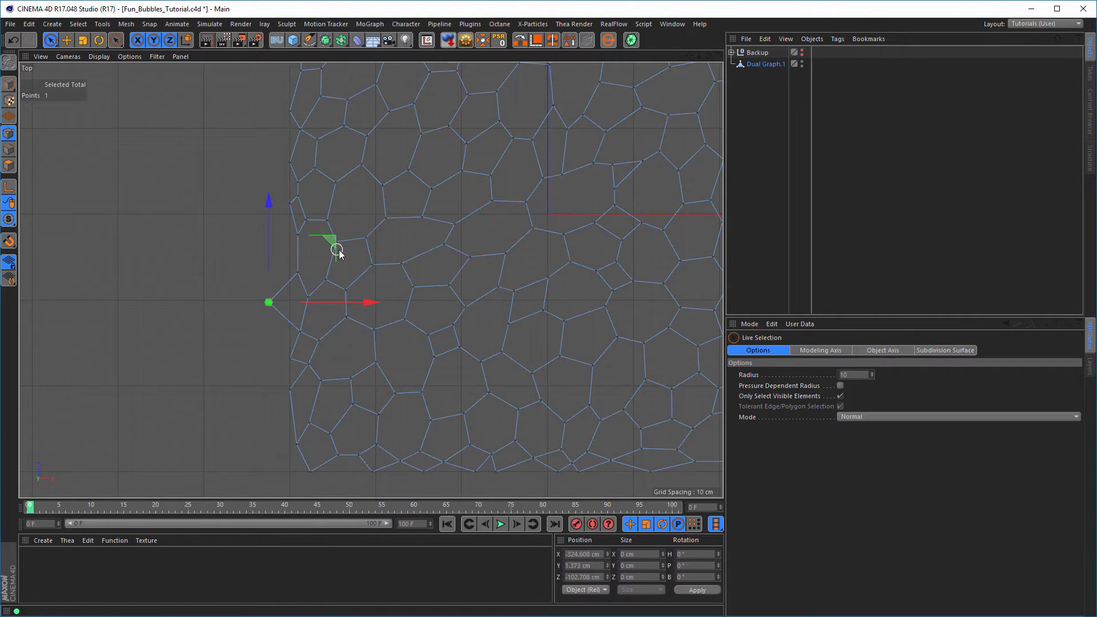
click(291, 205)
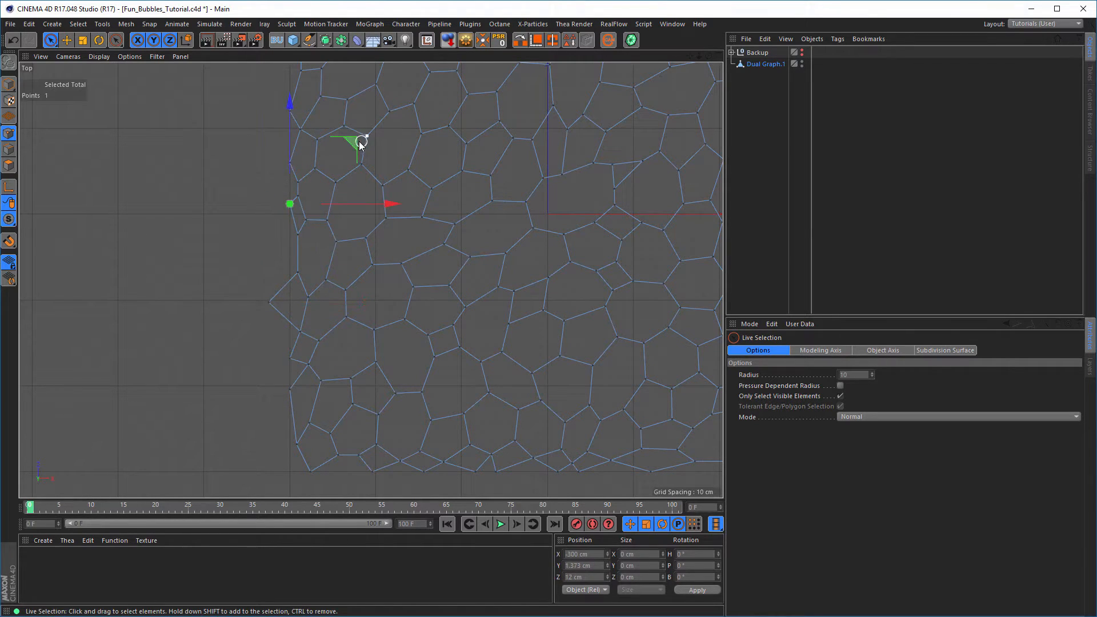
mouse_move(360, 145)
mouse_down()
mouse_move(347, 154)
mouse_move(369, 161)
mouse_move(342, 154)
mouse_up()
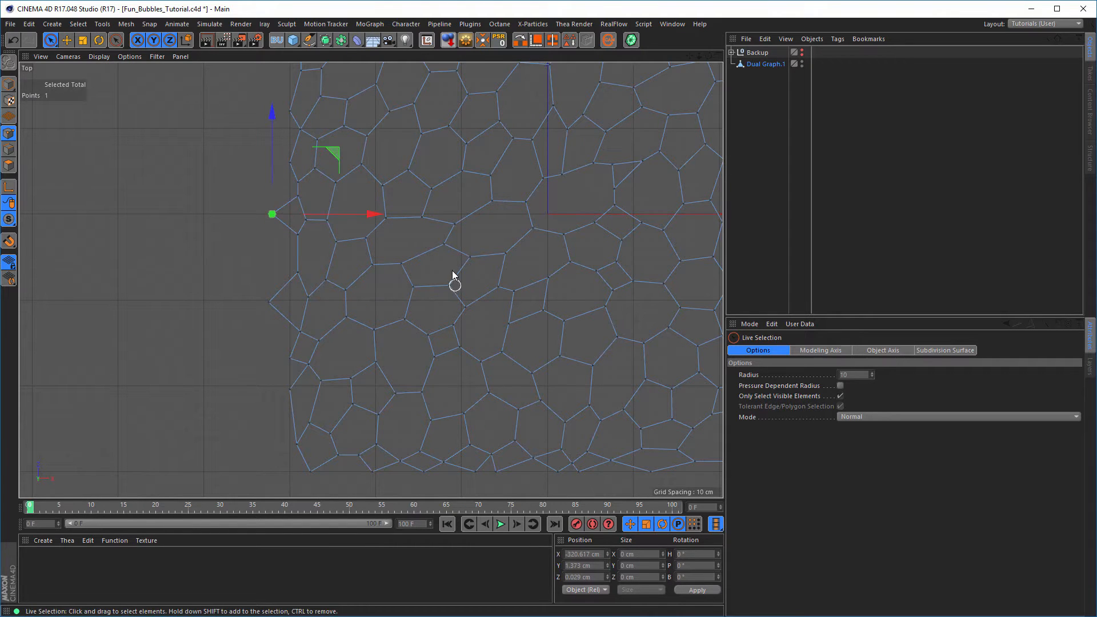
Step: Delete the mesh's outer border points using Loop Selection with Stop at Boundary Edges and Select Boundary Loop enabled
middle_click(429, 277)
middle_click(287, 216)
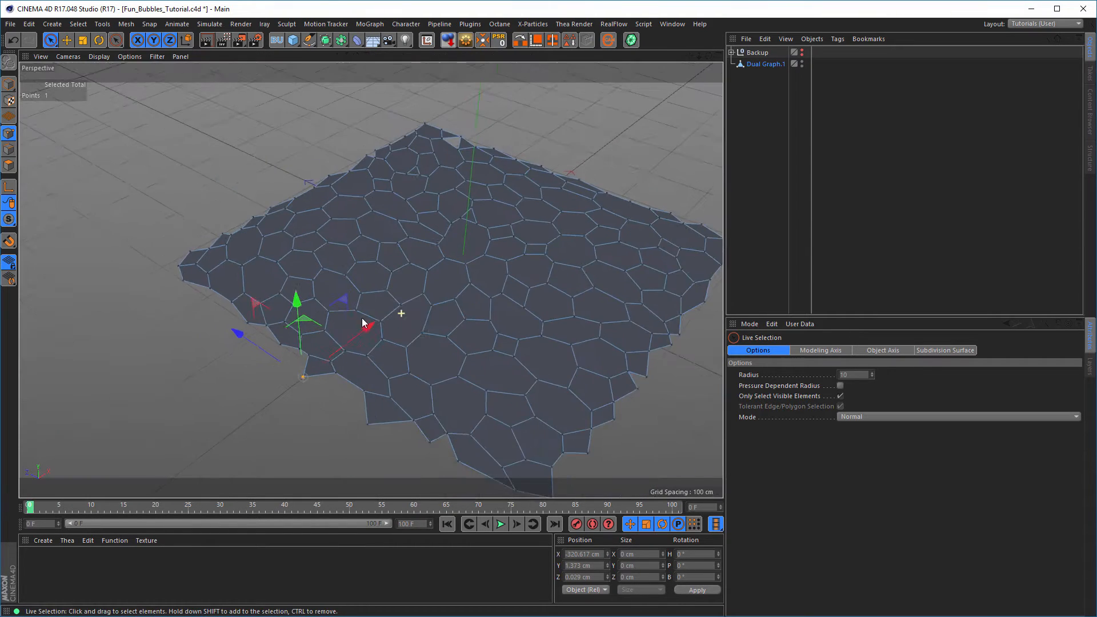
alt+right_drag(362, 322, 350, 317)
alt+middle_drag(355, 309, 299, 280)
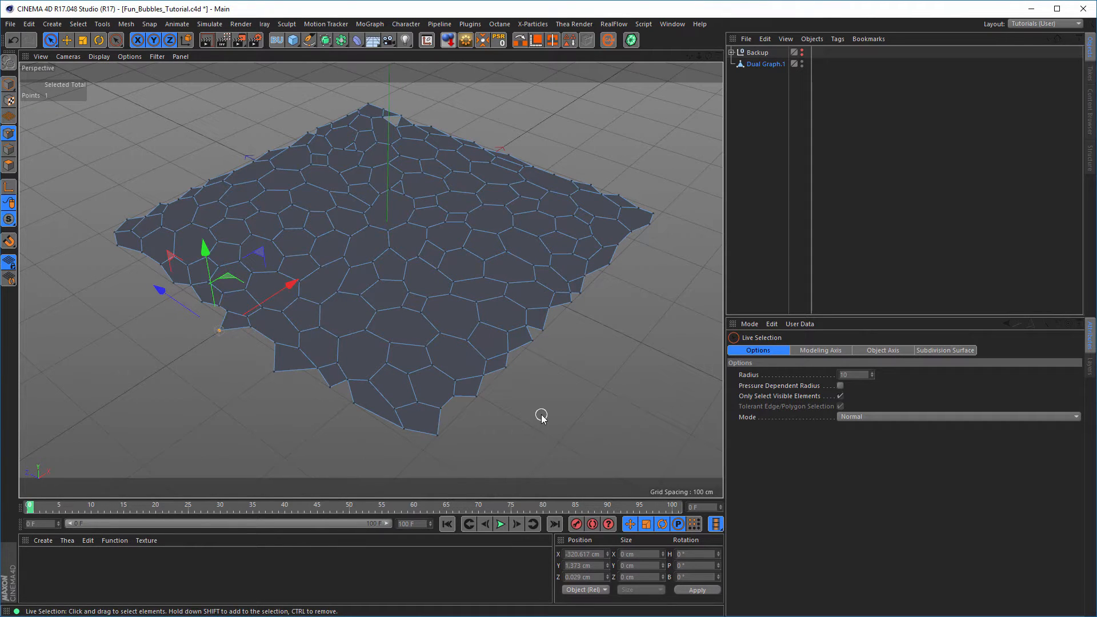
key(u)
key(l)
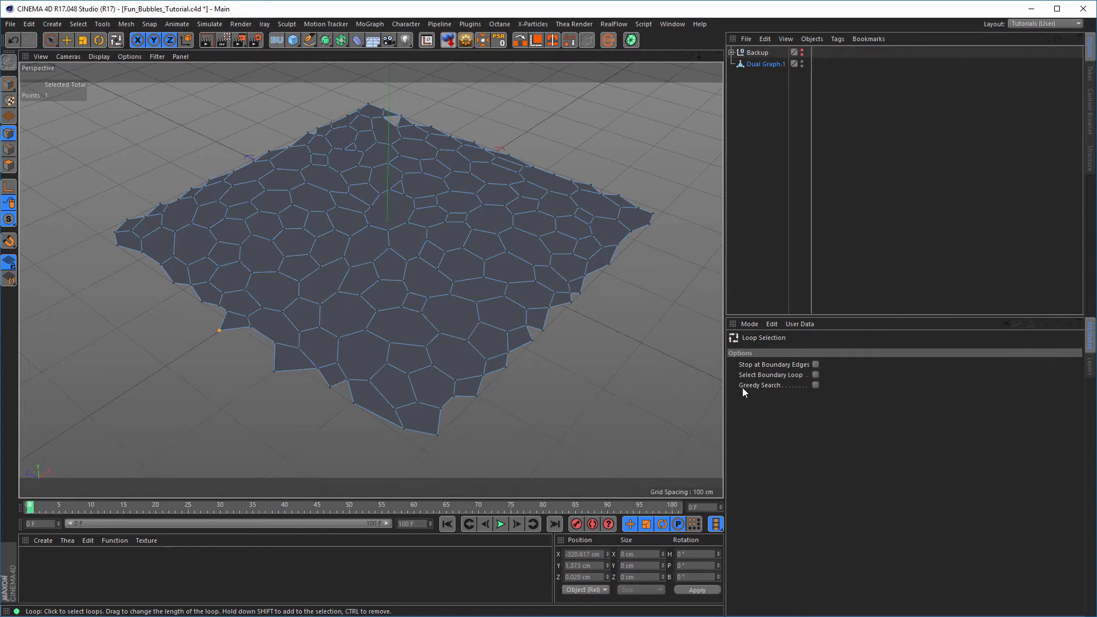
click(815, 364)
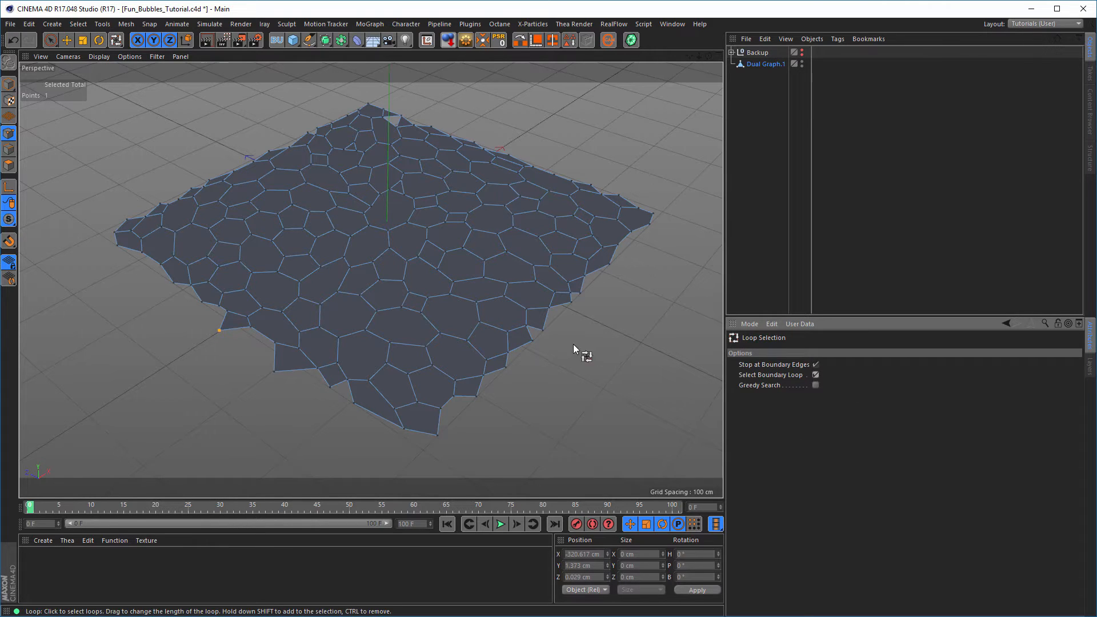
click(547, 321)
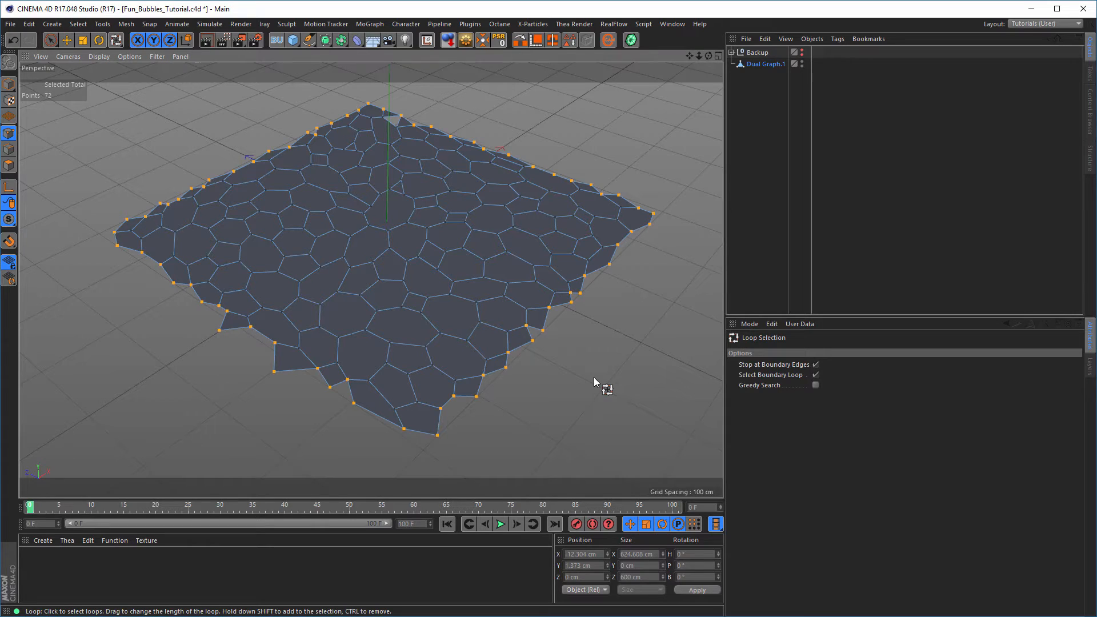
key(Delete)
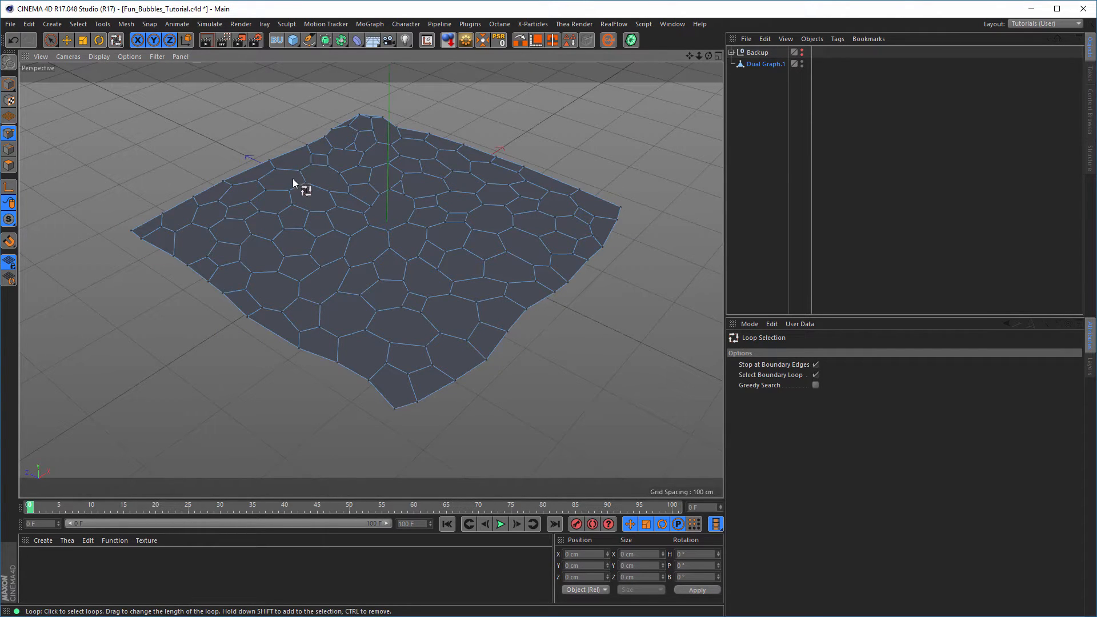
Step: Slide two points near the mesh's pointed corner inward along their edges to enlarge the narrow border cells
alt+drag(380, 135, 341, 230)
alt+right_drag(341, 232, 416, 228)
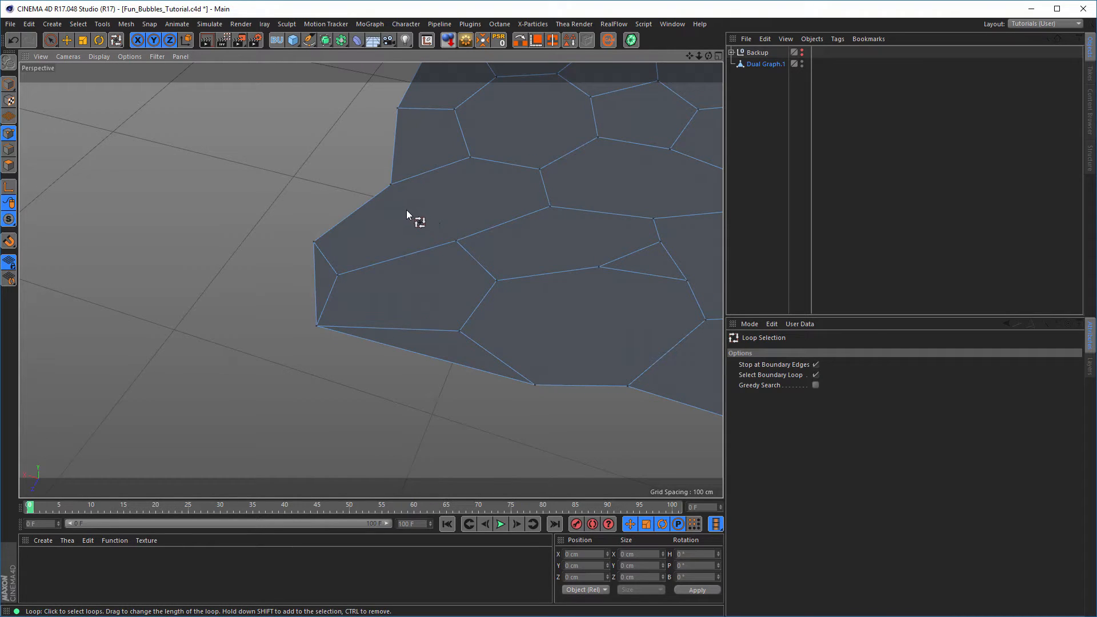
right_click(303, 134)
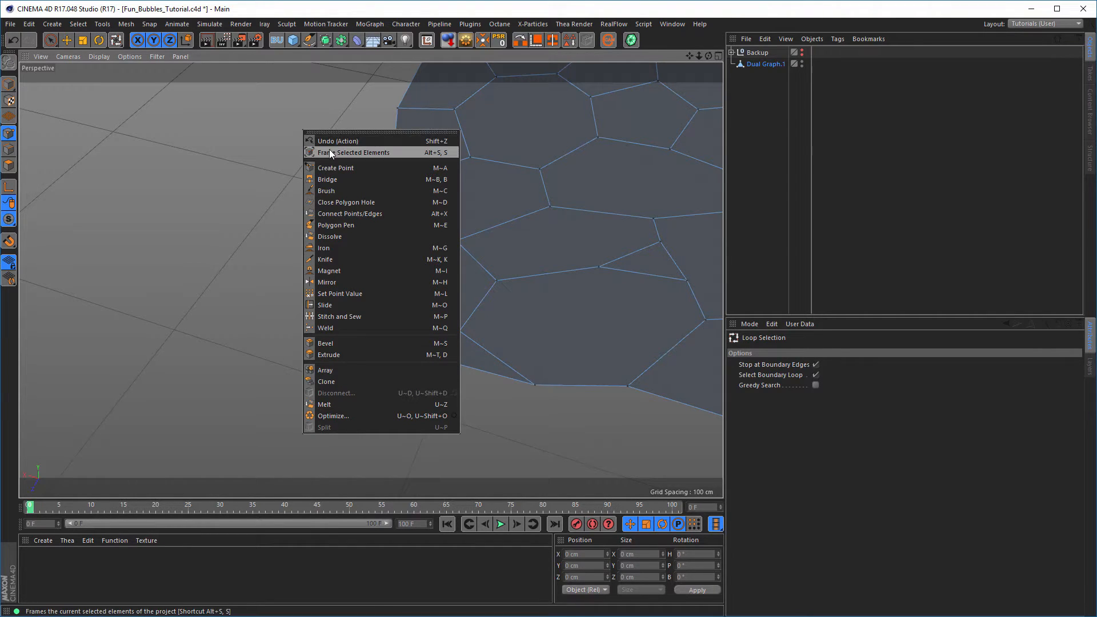
click(329, 305)
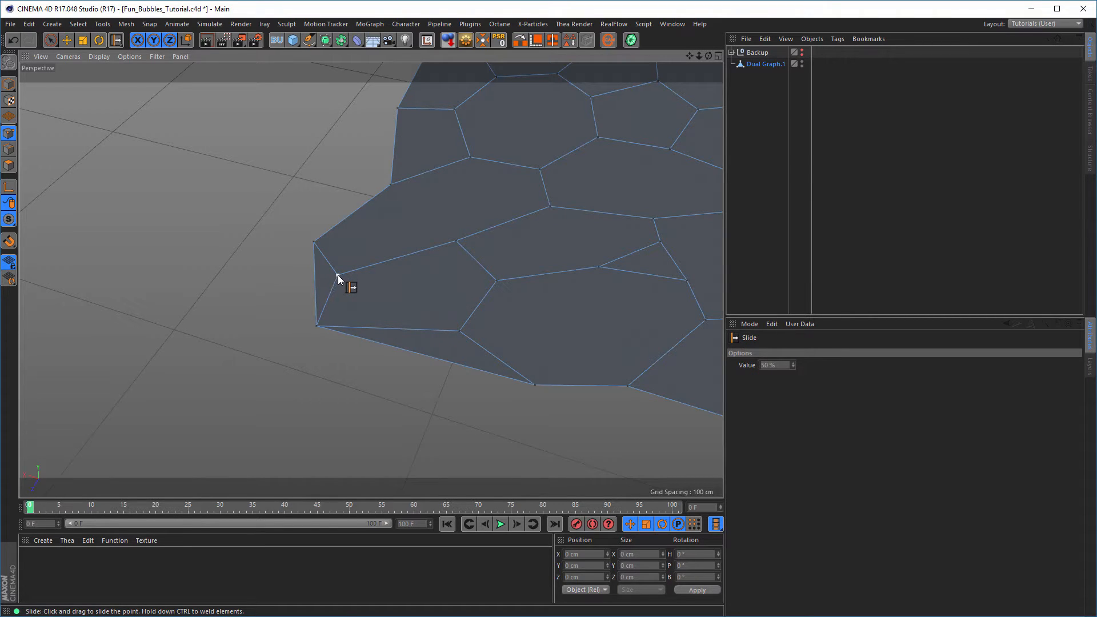
drag(408, 260, 406, 267)
drag(461, 330, 474, 314)
scroll(375, 299, down, 8)
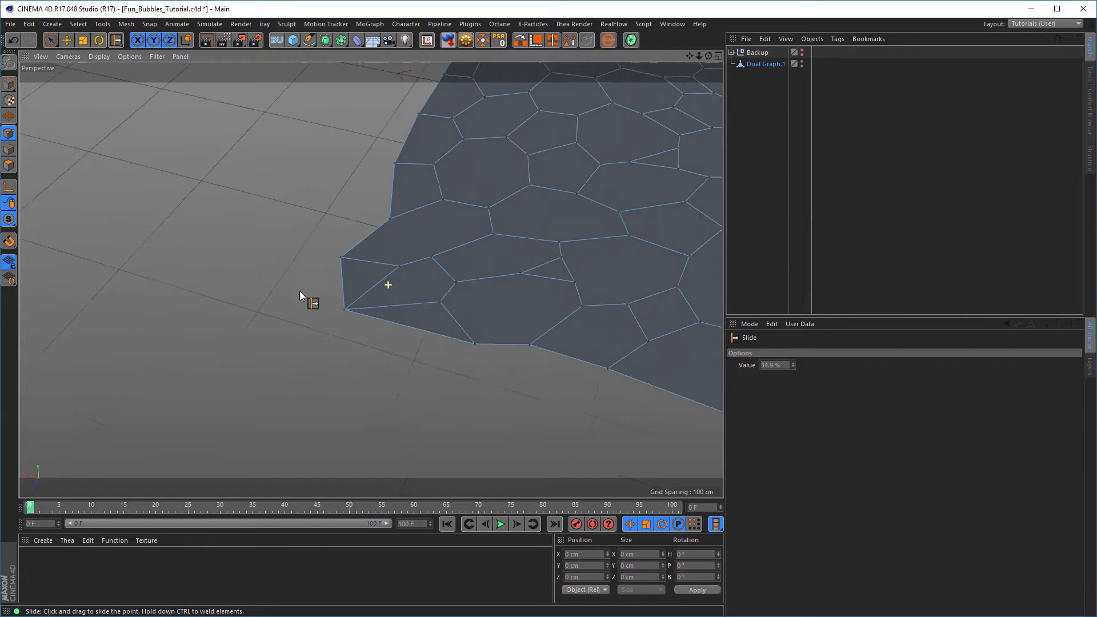
Step: Slide two corner points of the small triangular cell near the mesh's pointed corner along their edges to enlarge it
scroll(429, 285, down, 5)
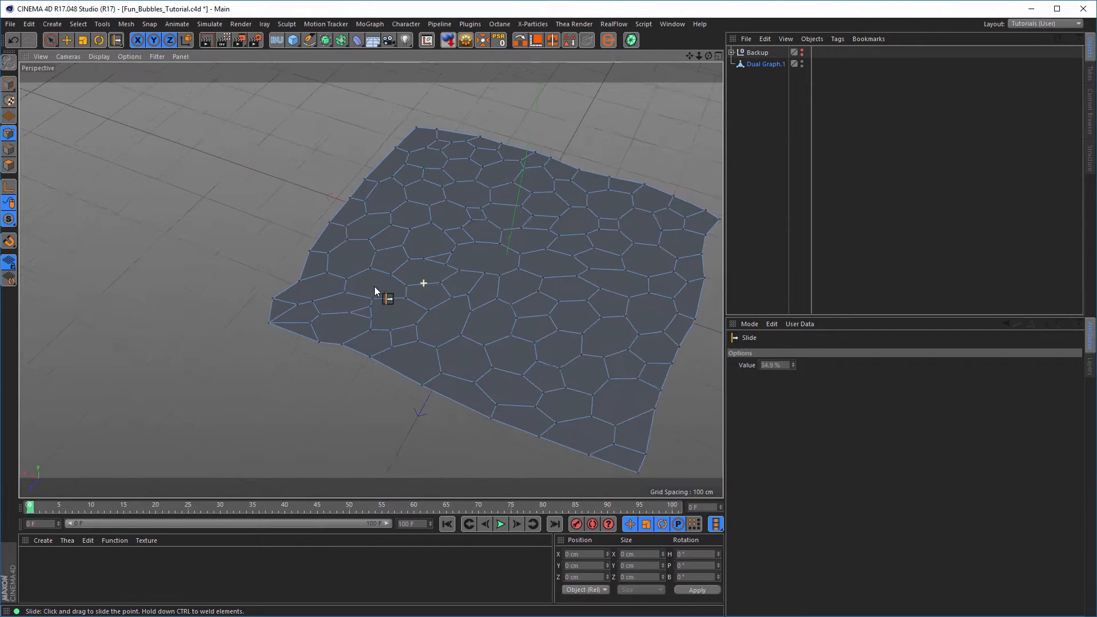
scroll(421, 224, down, 2)
alt+drag(398, 242, 462, 238)
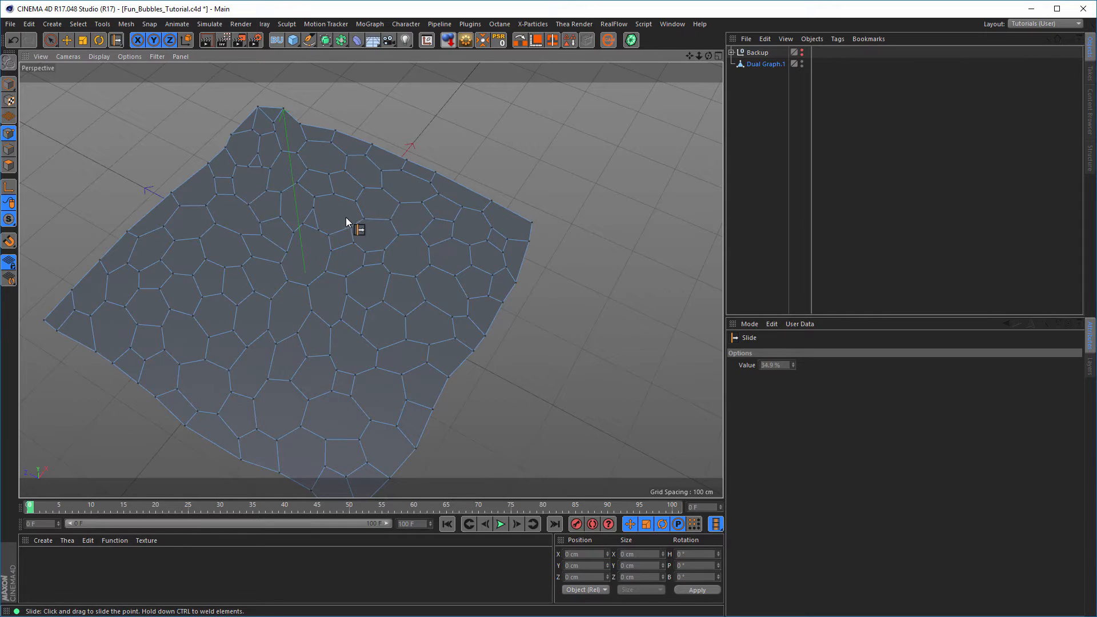
scroll(307, 142, up, 6)
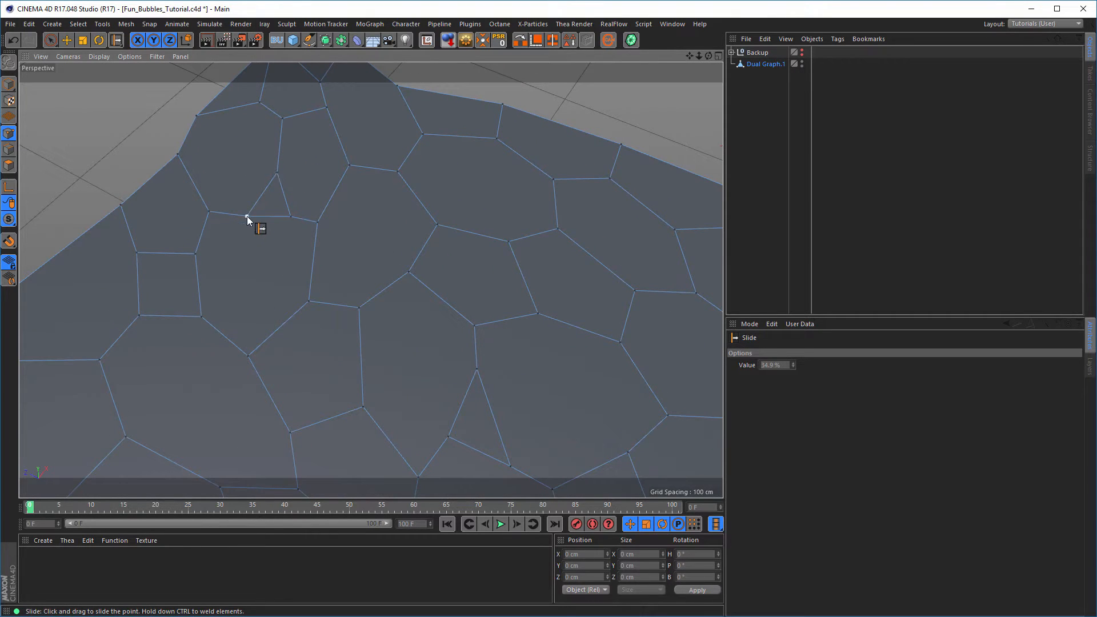
drag(289, 217, 244, 234)
drag(276, 171, 277, 164)
alt+right_drag(289, 207, 273, 288)
alt+middle_drag(273, 287, 321, 214)
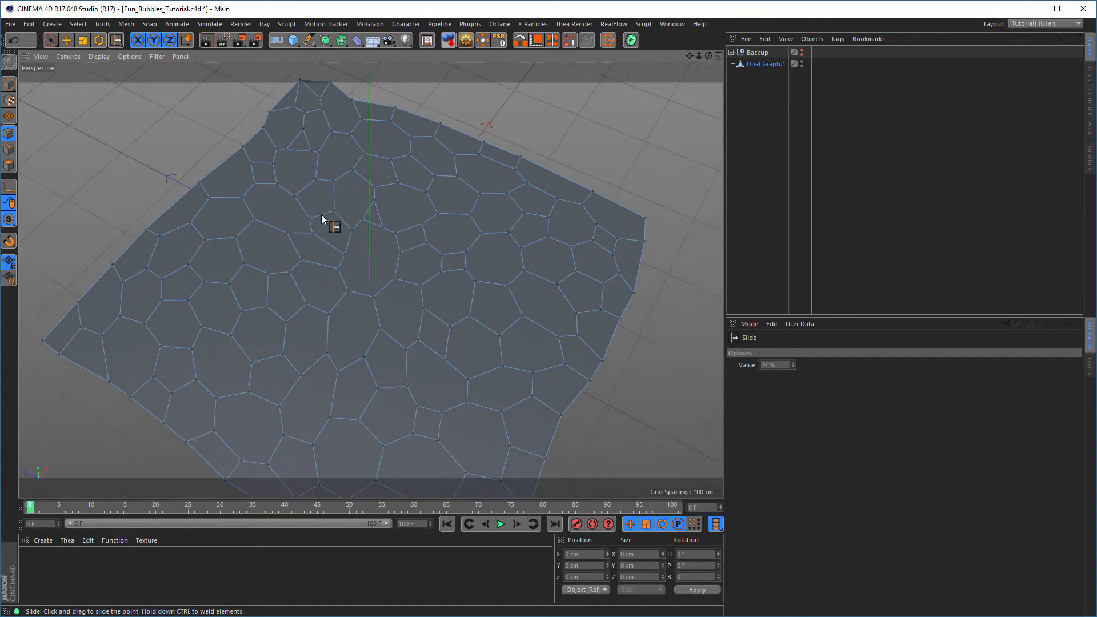
Step: Straighten the negative-Z border edges using Path Selection and a Z size of 0 cm, moving them outward to Z -279.763 cm
alt+drag(321, 214, 402, 292)
alt+right_drag(403, 293, 345, 304)
alt+drag(345, 304, 350, 278)
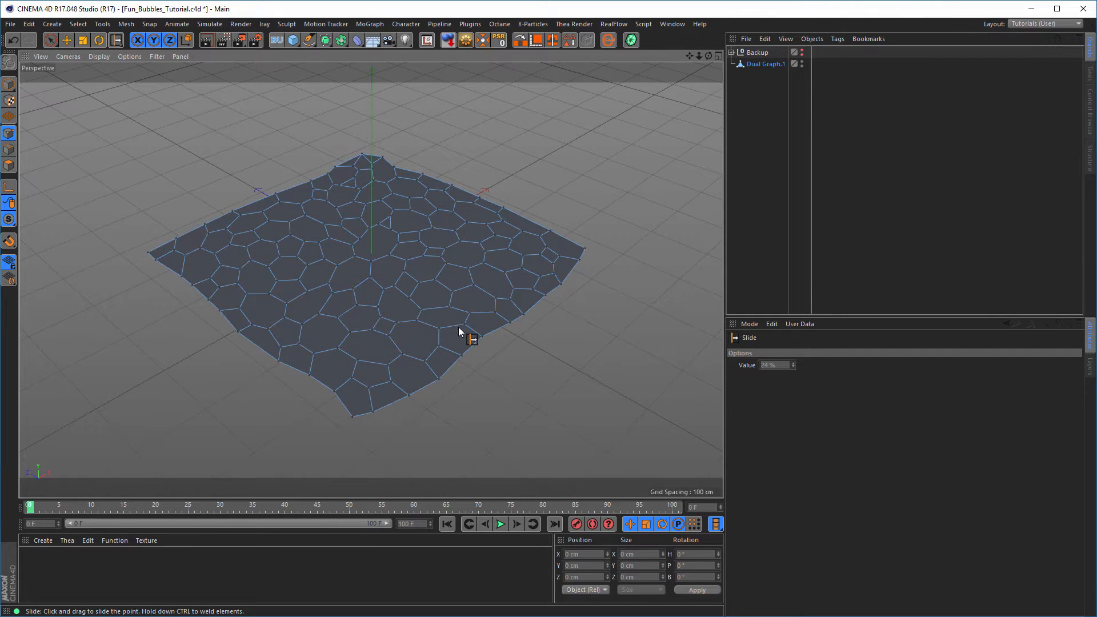
mouse_move(526, 289)
alt+mouse_down()
mouse_move(482, 309)
mouse_move(519, 331)
alt+mouse_up()
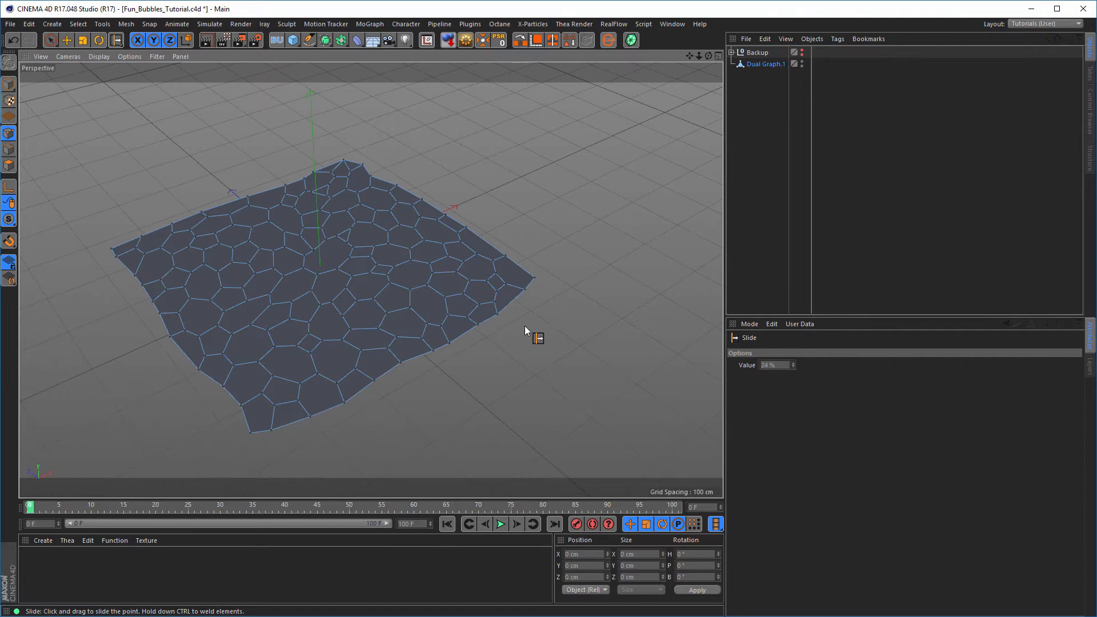
key(u)
key(m)
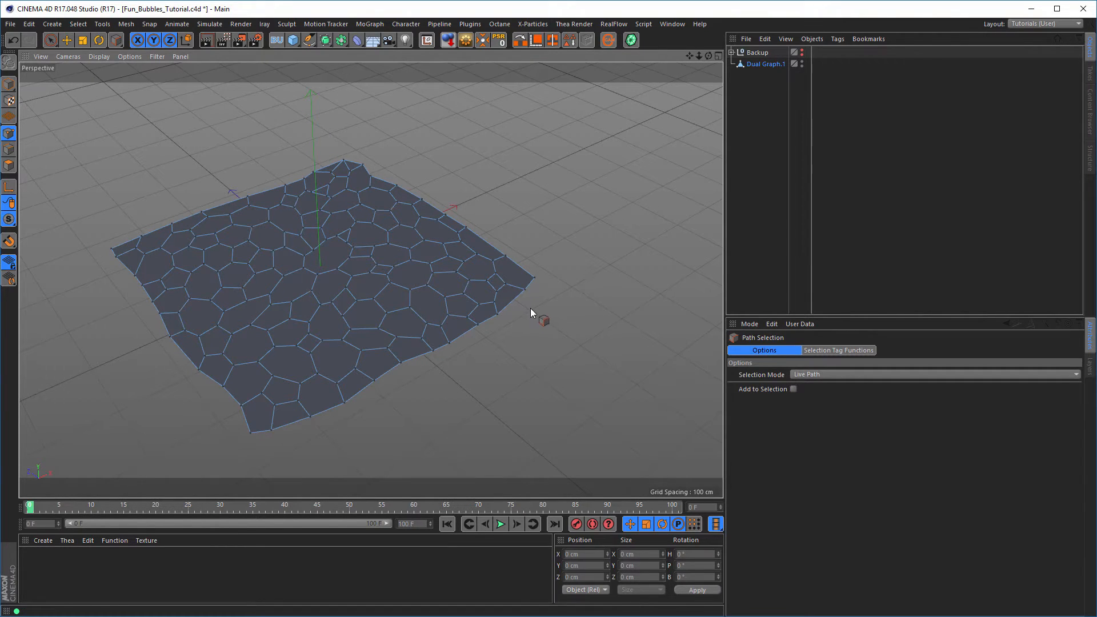
click(9, 149)
mouse_move(537, 279)
mouse_down()
mouse_move(438, 366)
mouse_move(297, 420)
mouse_up()
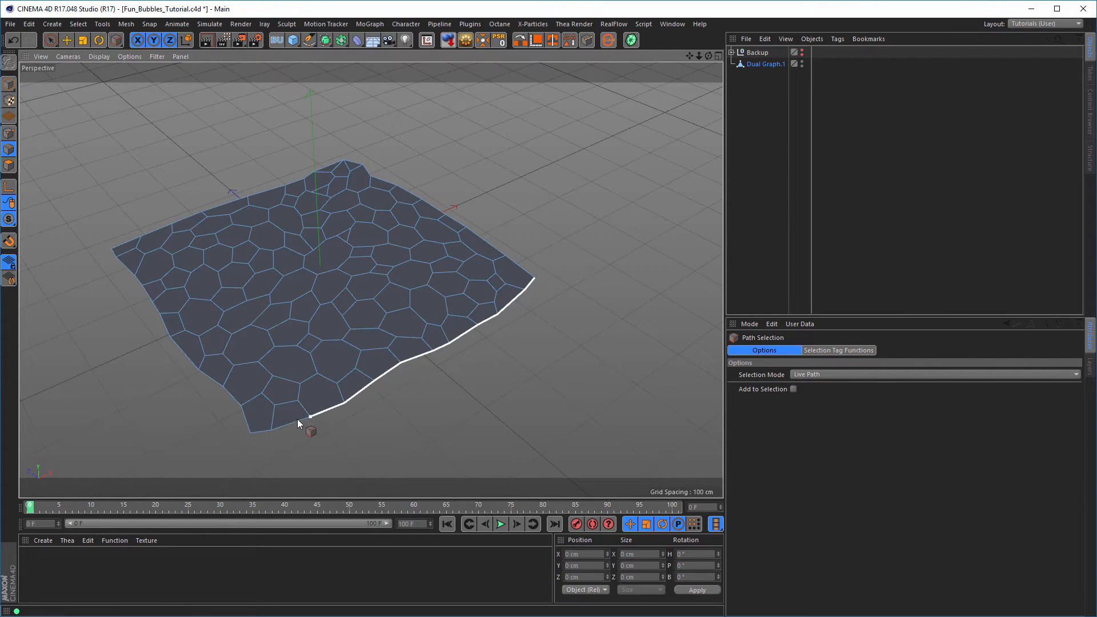
drag(233, 437, 233, 437)
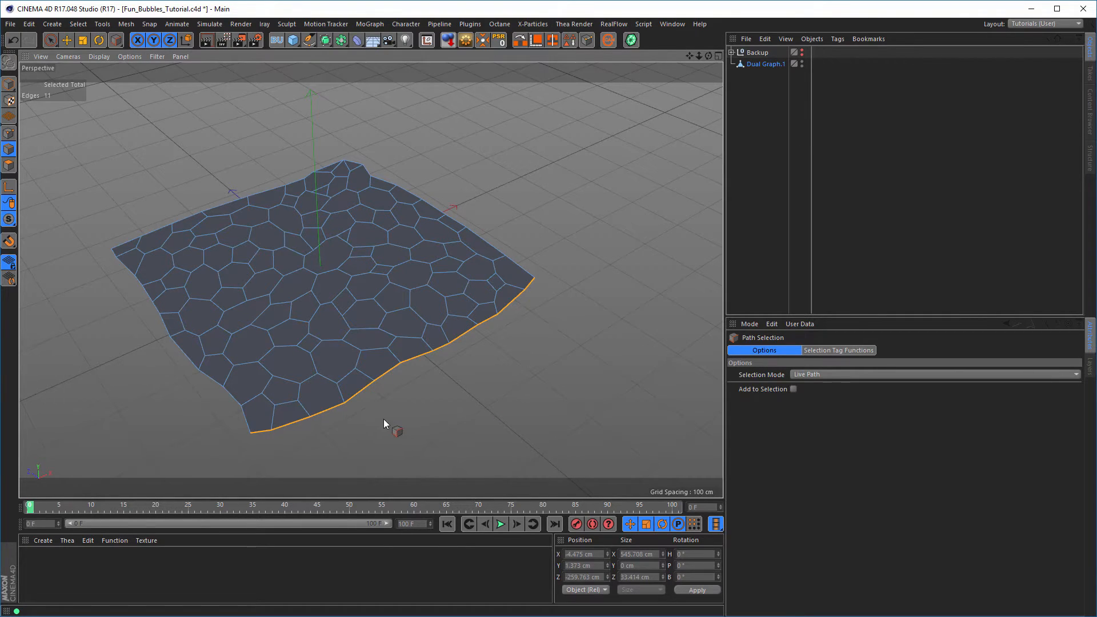
alt+middle_drag(383, 423, 382, 371)
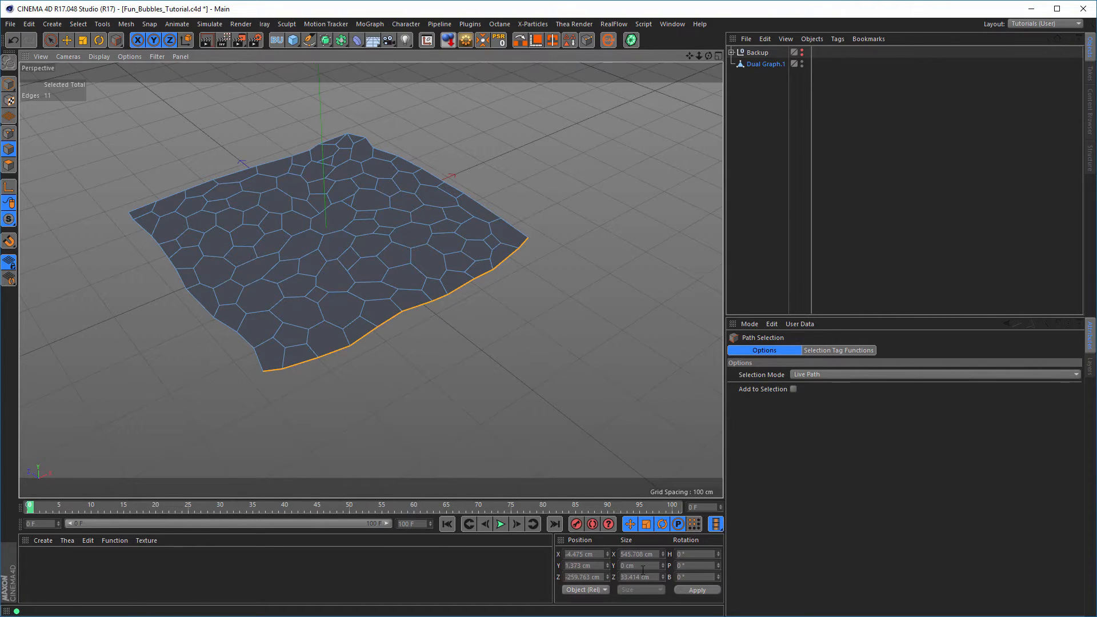
click(67, 43)
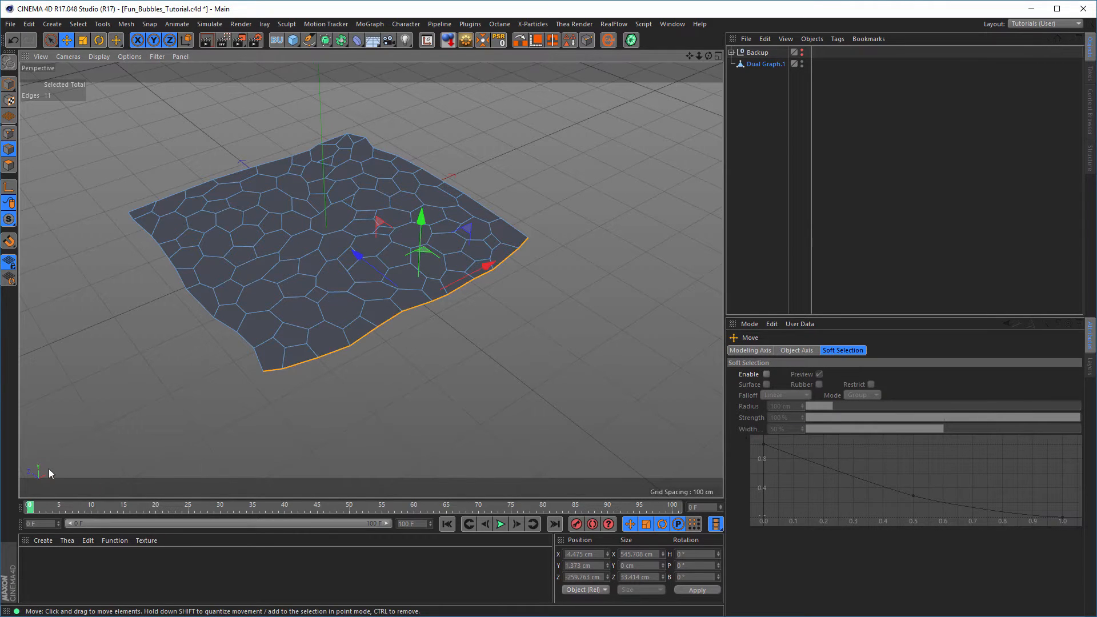
click(639, 576)
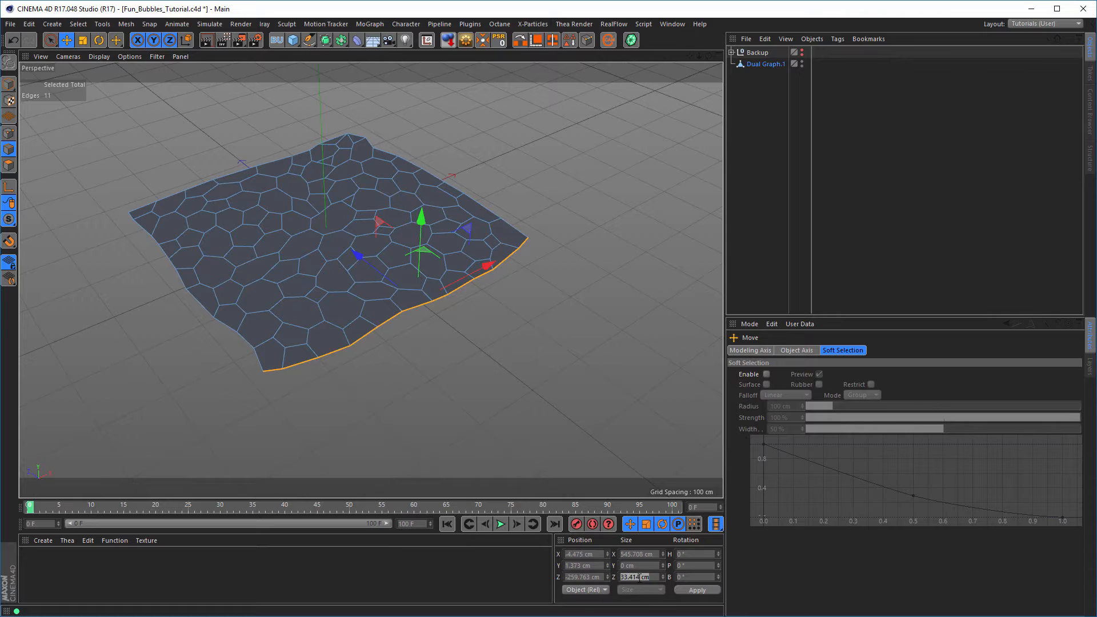
text(0)
key(Return)
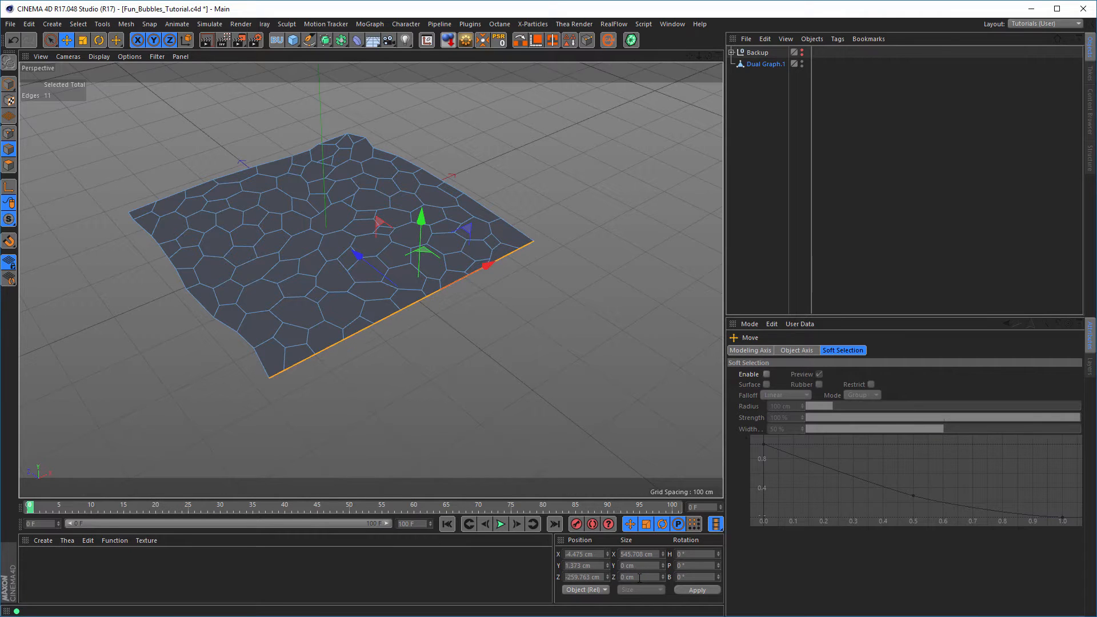
drag(361, 255, 369, 259)
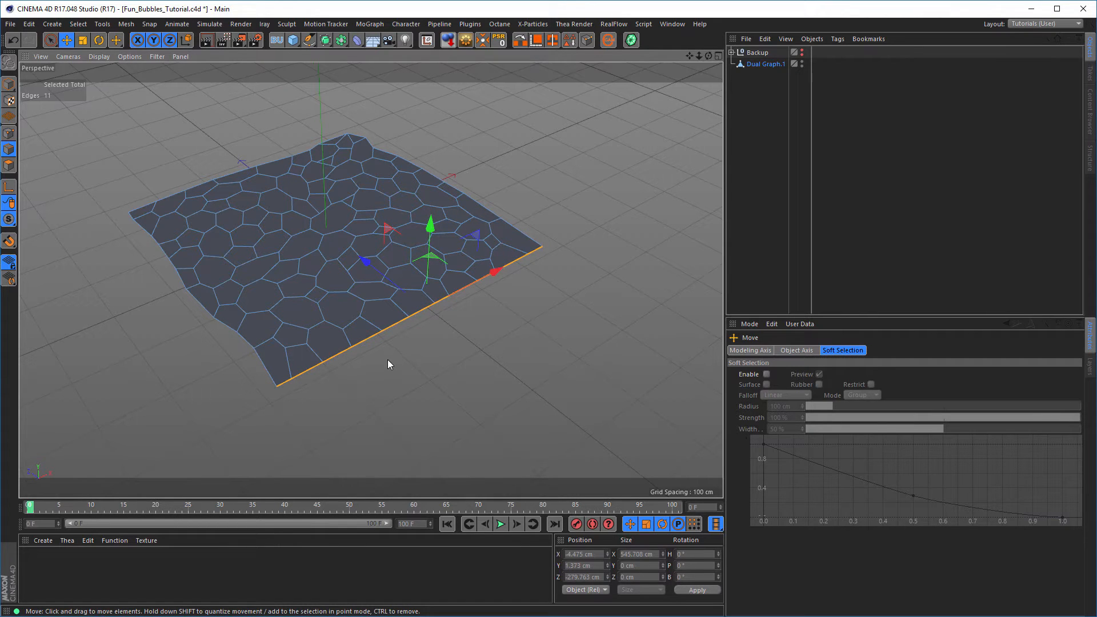
Step: Path-select the negative-X border edges, set their X size to 0 cm and move them outward to X -292.177 cm
alt+drag(365, 340, 434, 312)
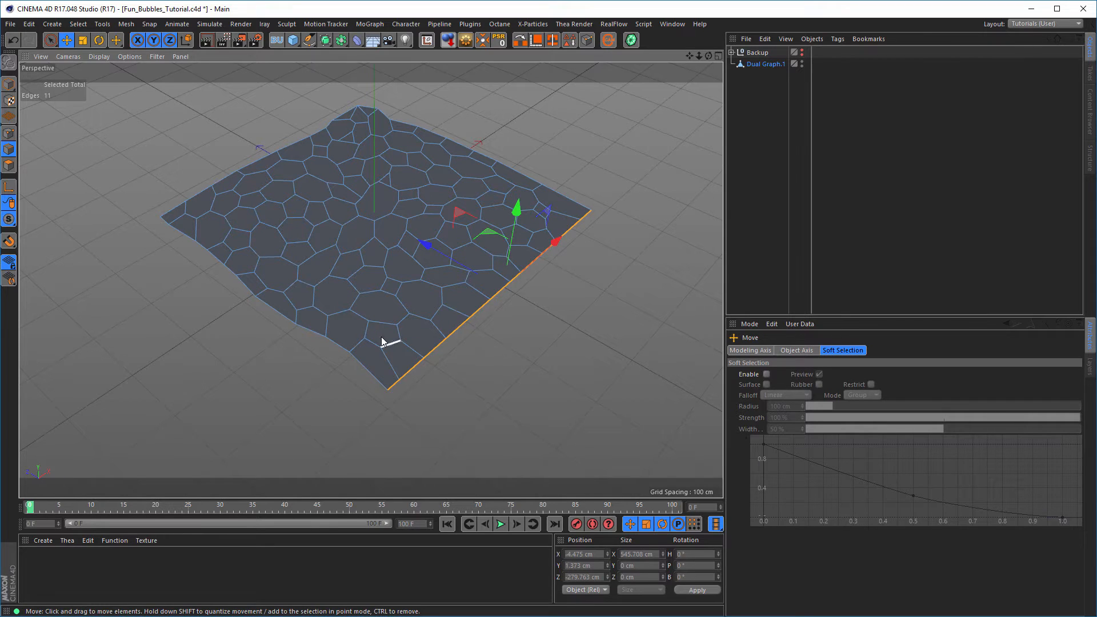
alt+drag(384, 341, 258, 325)
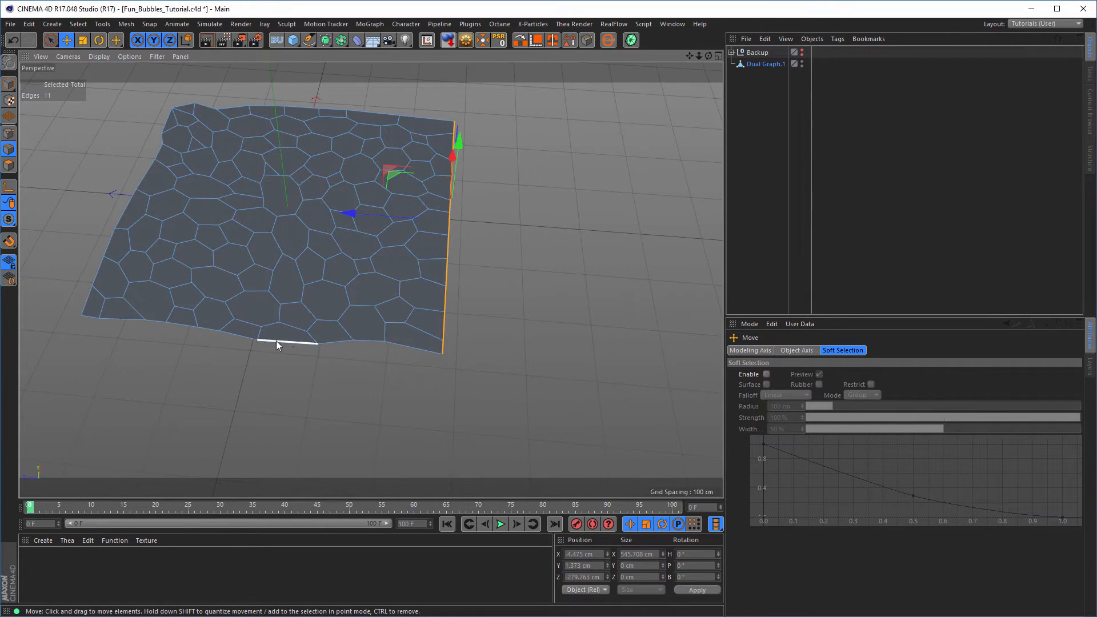
key(u)
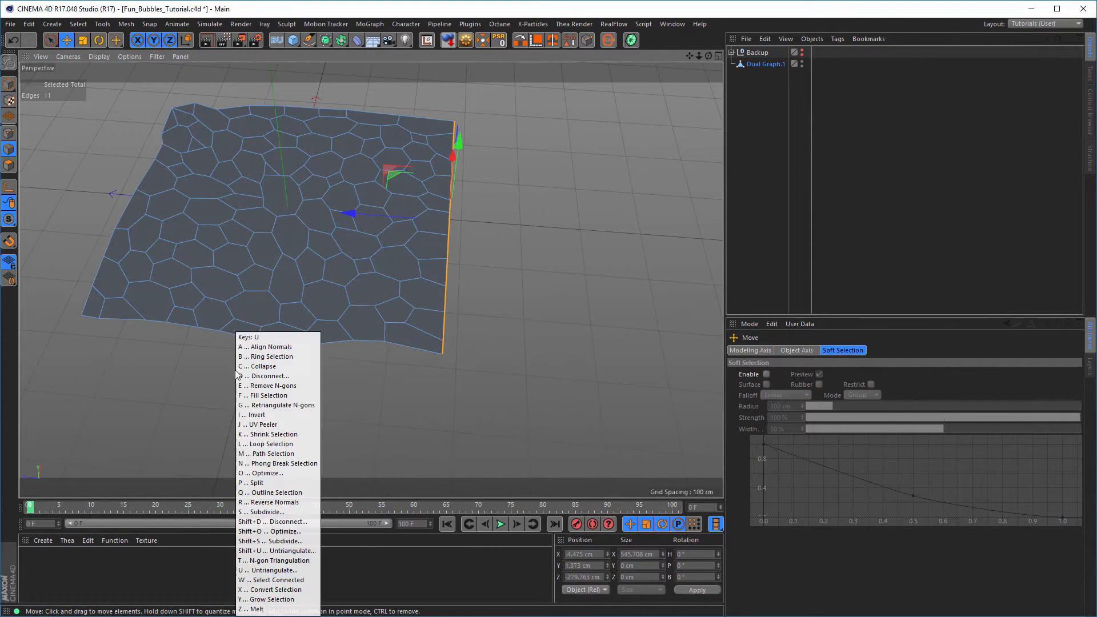
key(m)
mouse_move(80, 317)
mouse_down()
mouse_move(452, 365)
mouse_move(454, 389)
mouse_up()
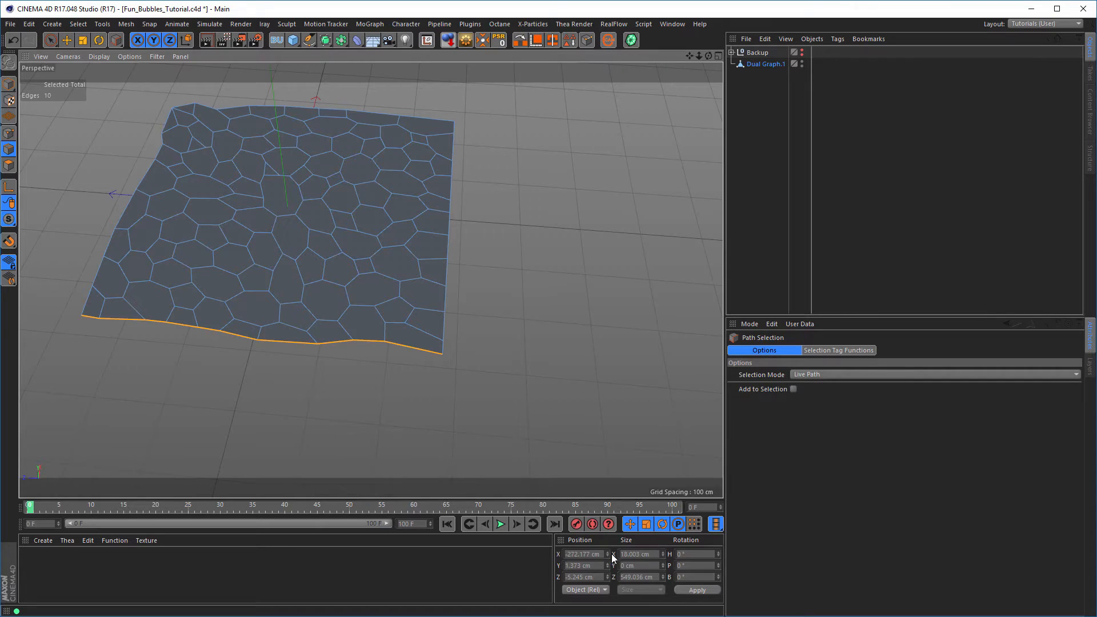
click(68, 40)
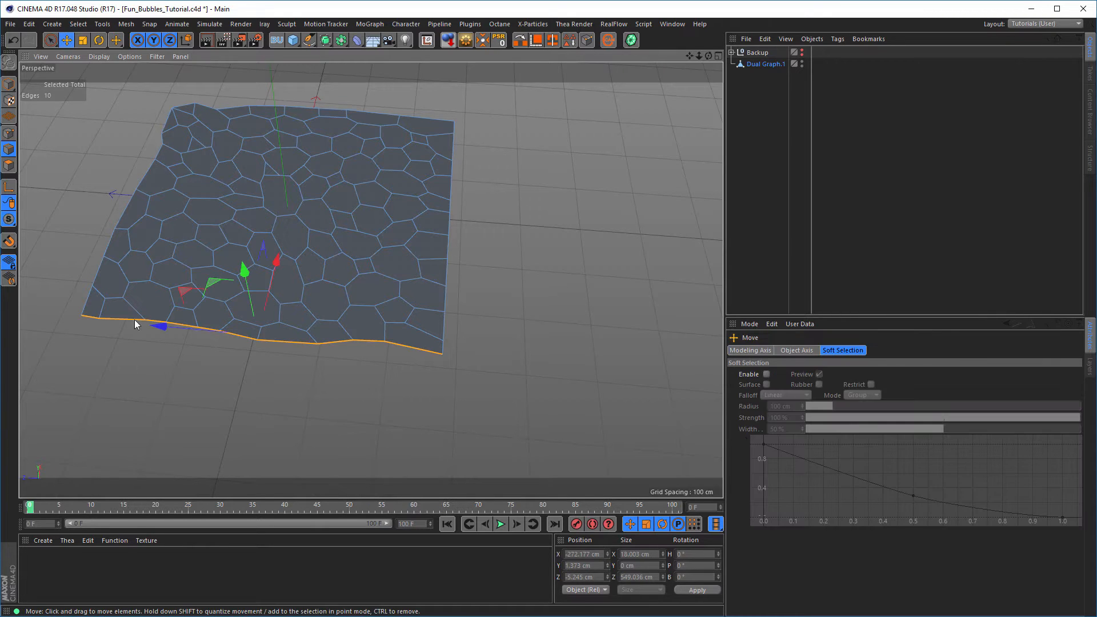
click(645, 554)
text(0)
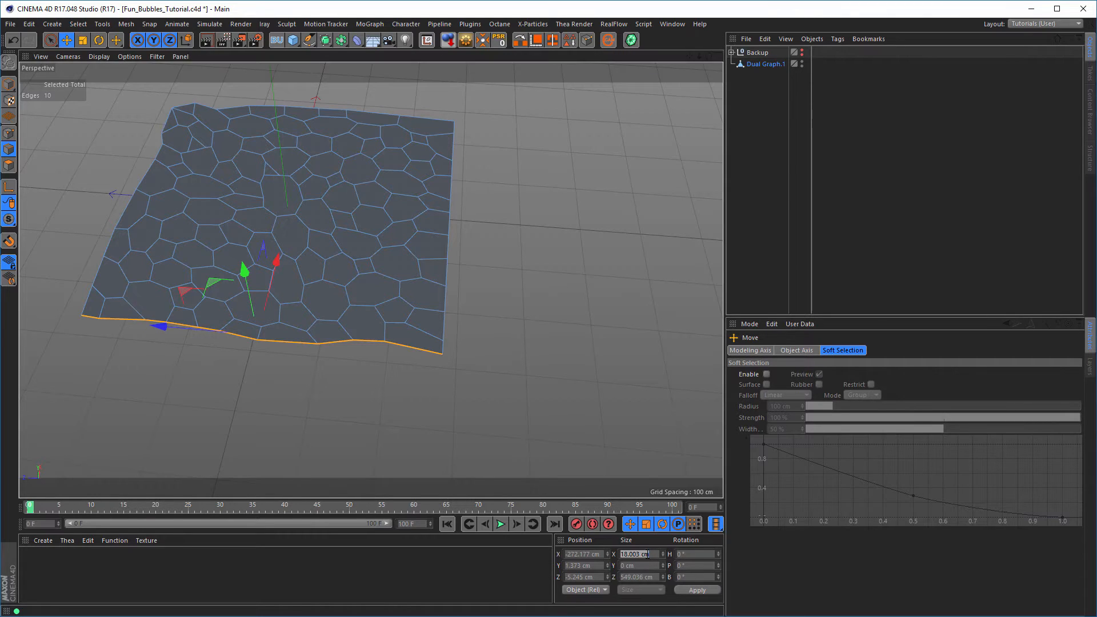
key(Return)
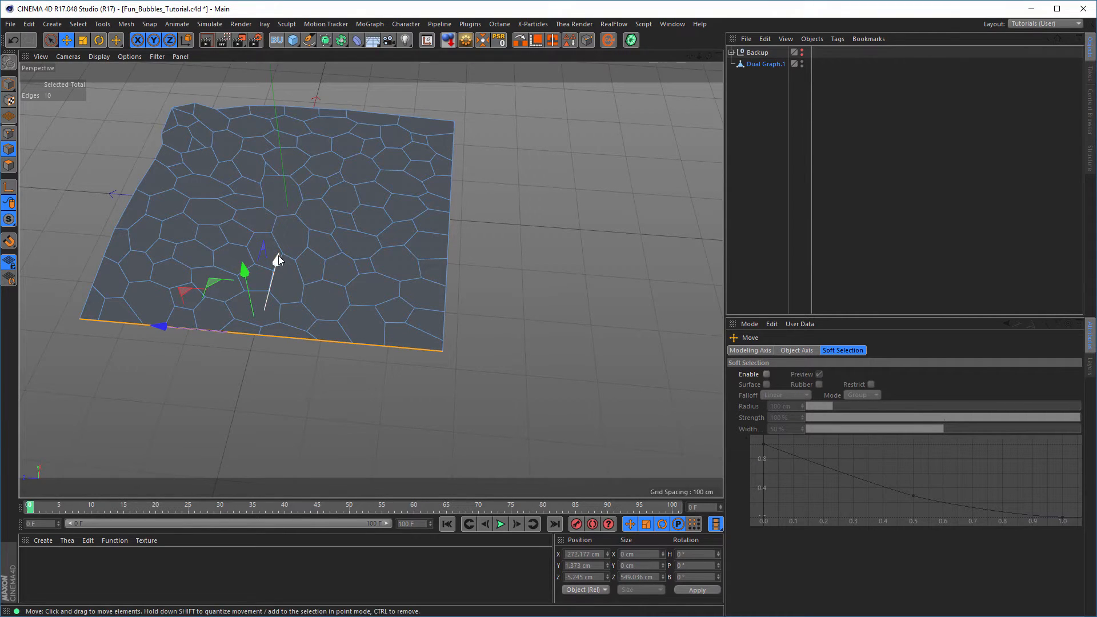
drag(277, 262, 273, 268)
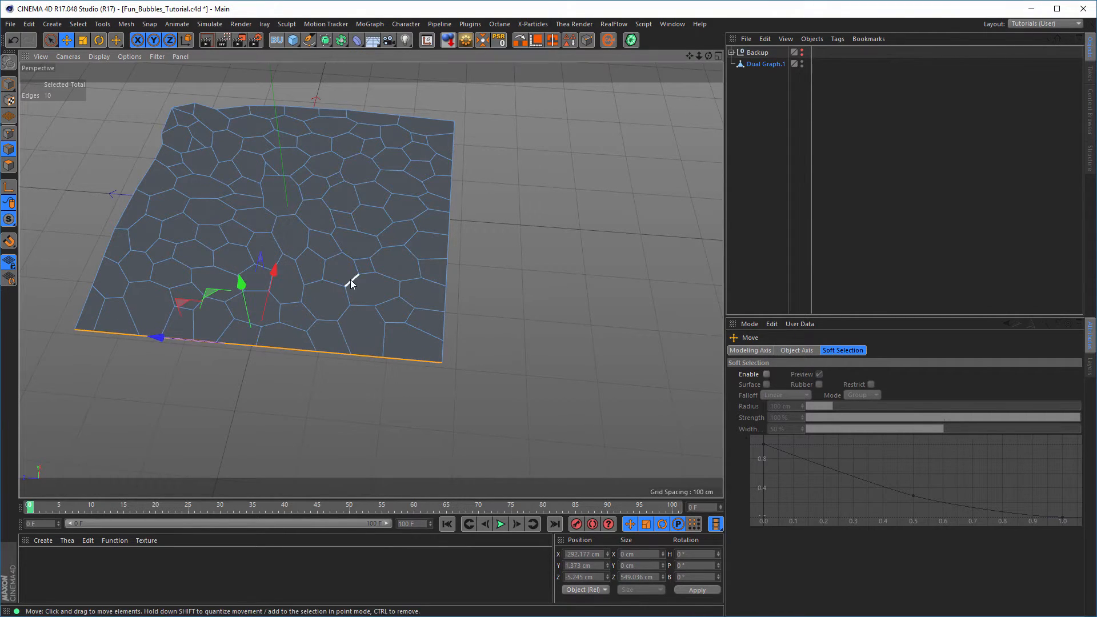
Step: Straighten the mesh's positive-Z border by path-selecting its edges and setting their Z size to 0 cm
alt+middle_drag(372, 280, 455, 289)
alt+drag(455, 294, 295, 257)
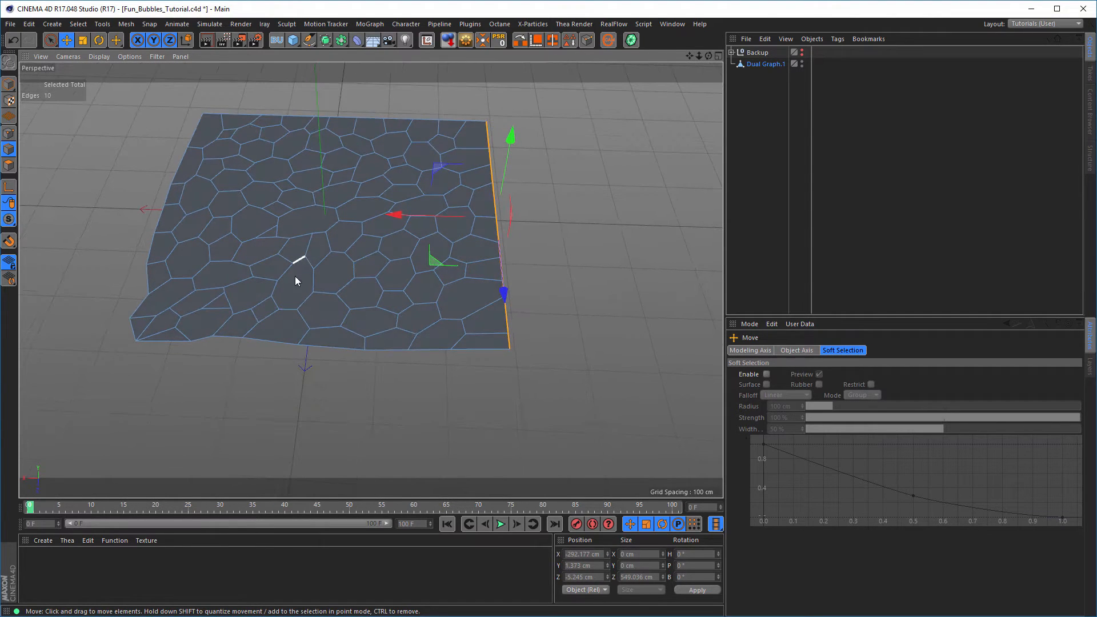
key(u)
key(m)
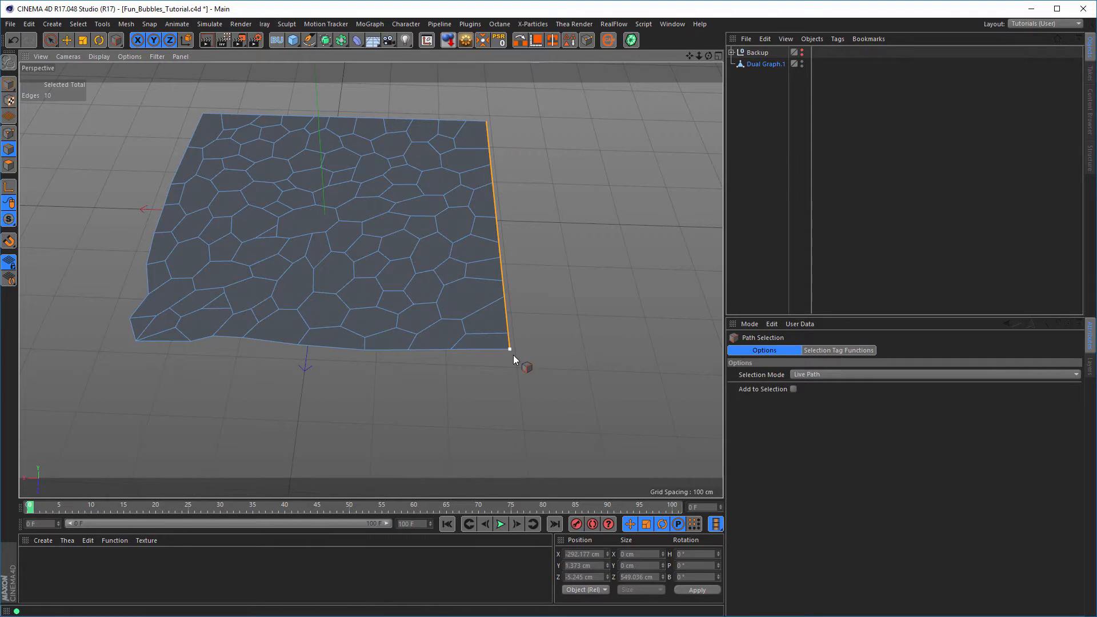
drag(268, 361, 128, 356)
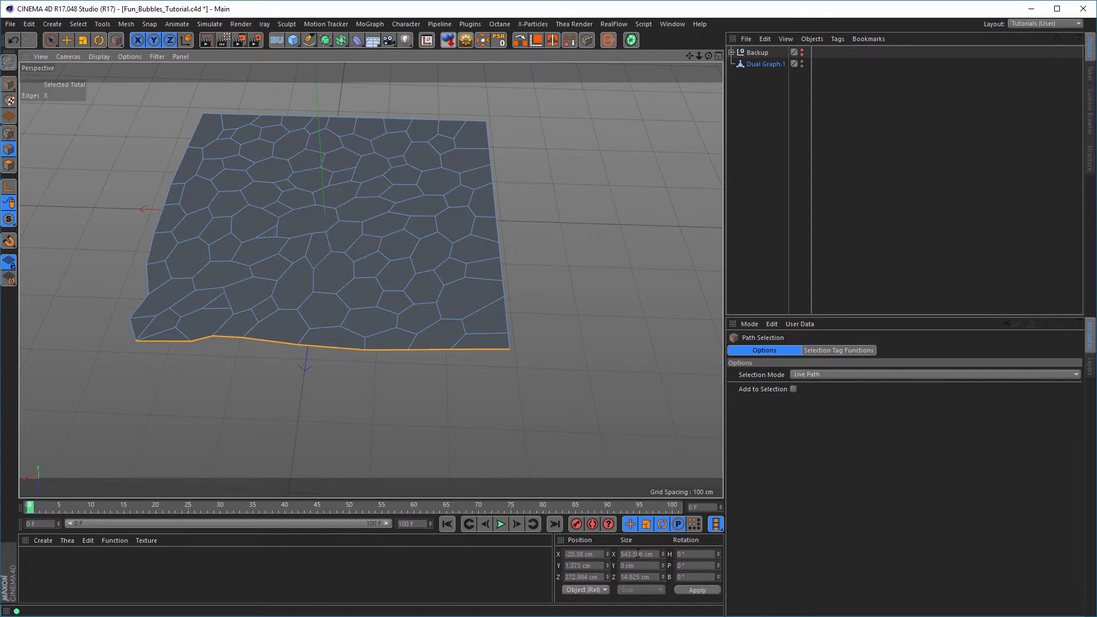
click(632, 574)
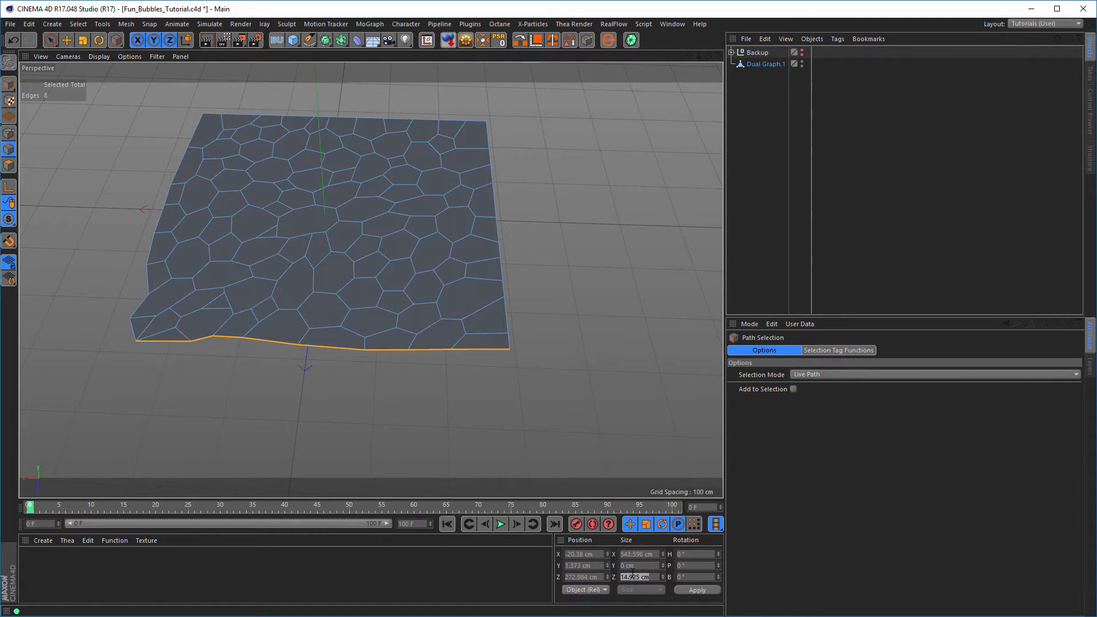
text(0)
key(Return)
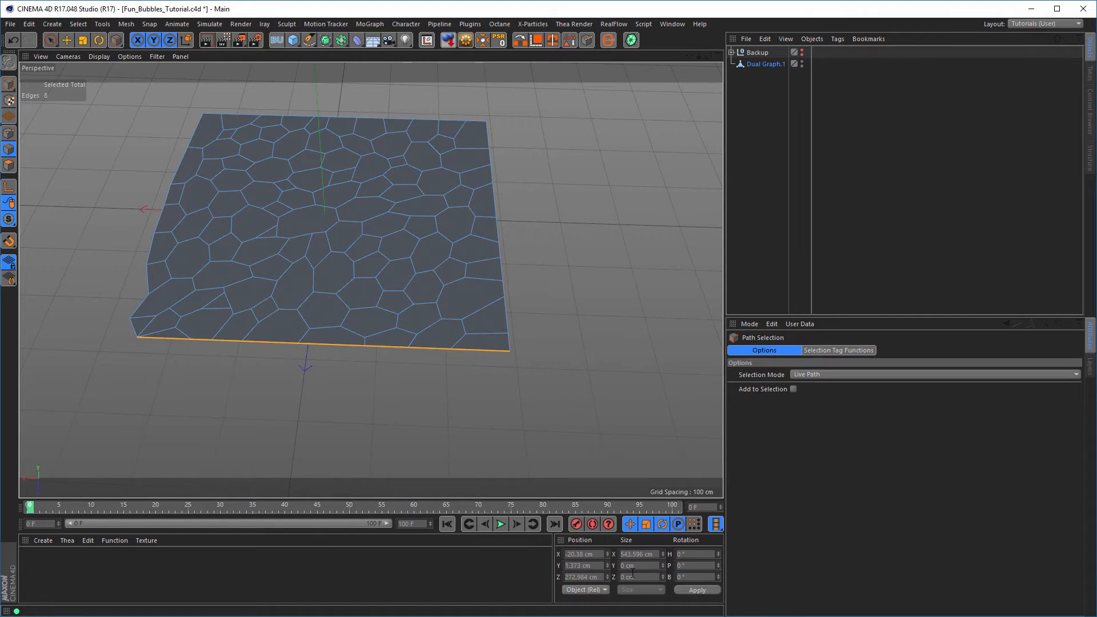
Step: Straighten the positive-X border, including the pointed corner, by path-selecting its edges and setting their X size to 0 cm
alt+drag(277, 233, 354, 259)
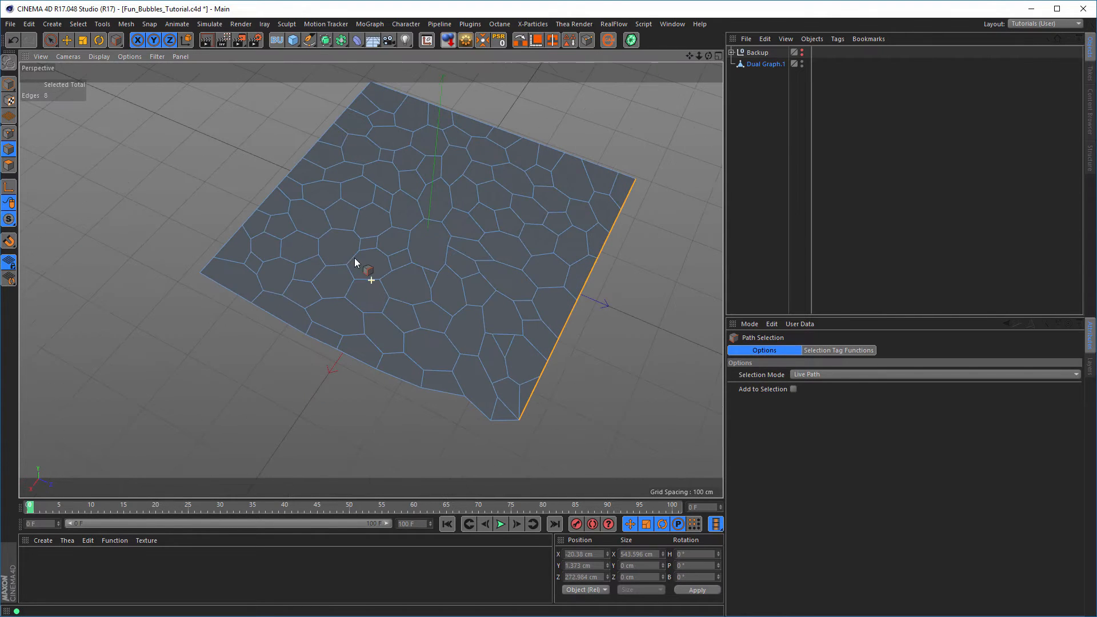
mouse_move(205, 279)
mouse_down()
mouse_move(264, 326)
mouse_move(452, 417)
mouse_up()
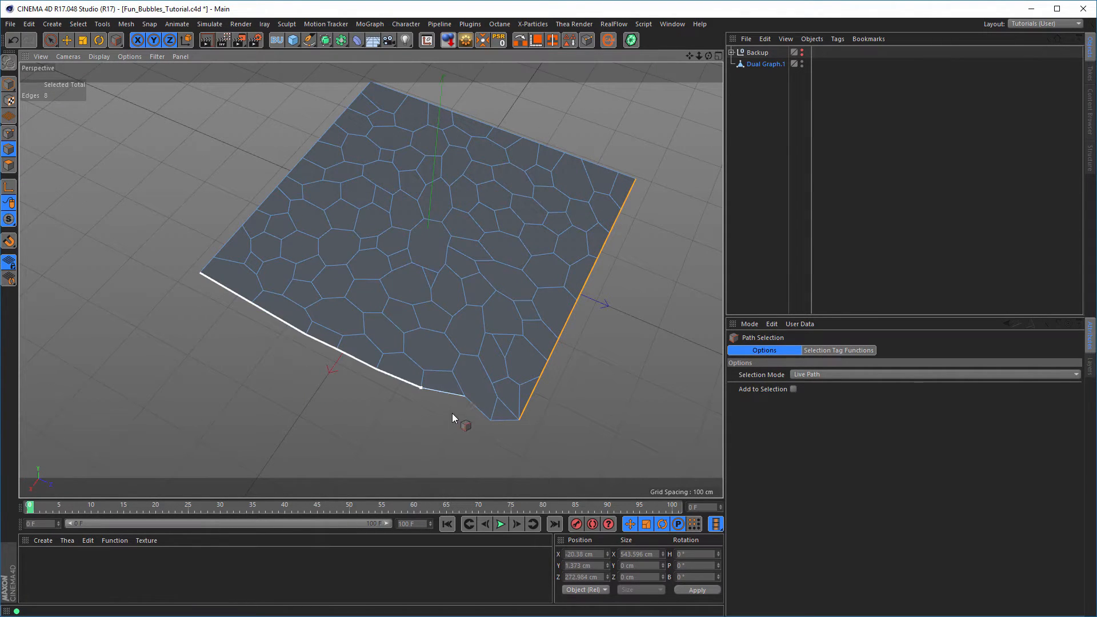
drag(516, 434, 517, 434)
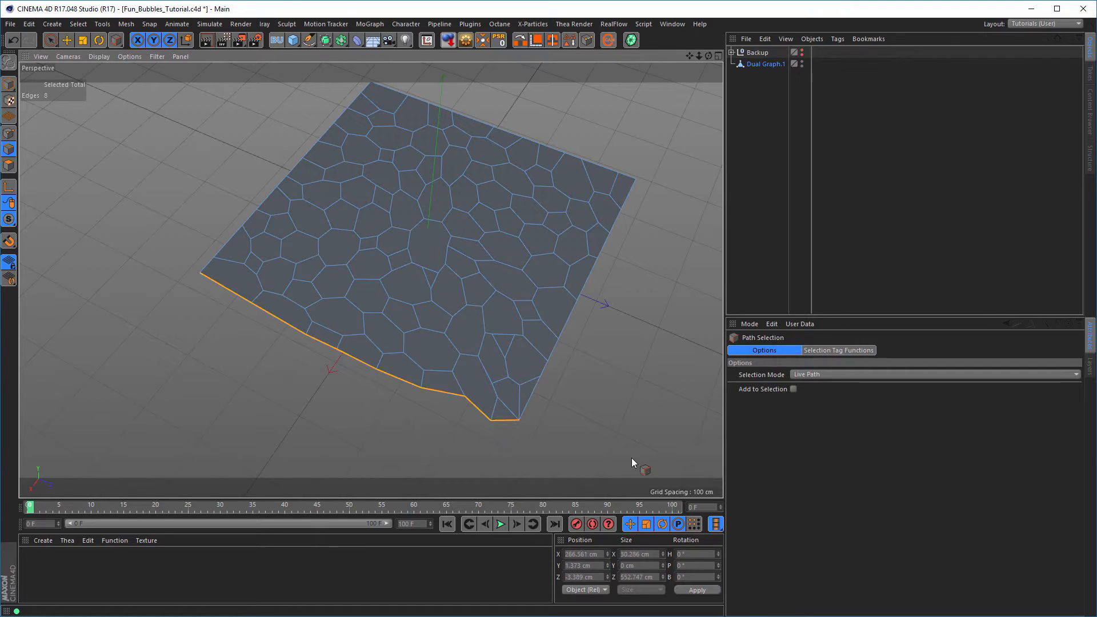
click(633, 553)
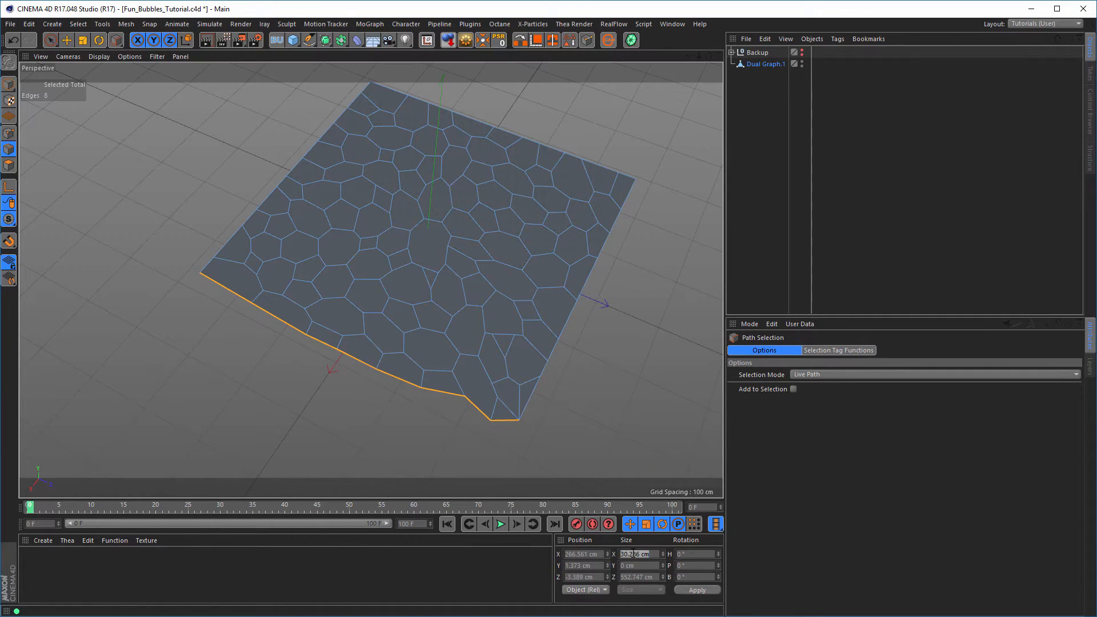
text(0)
key(Return)
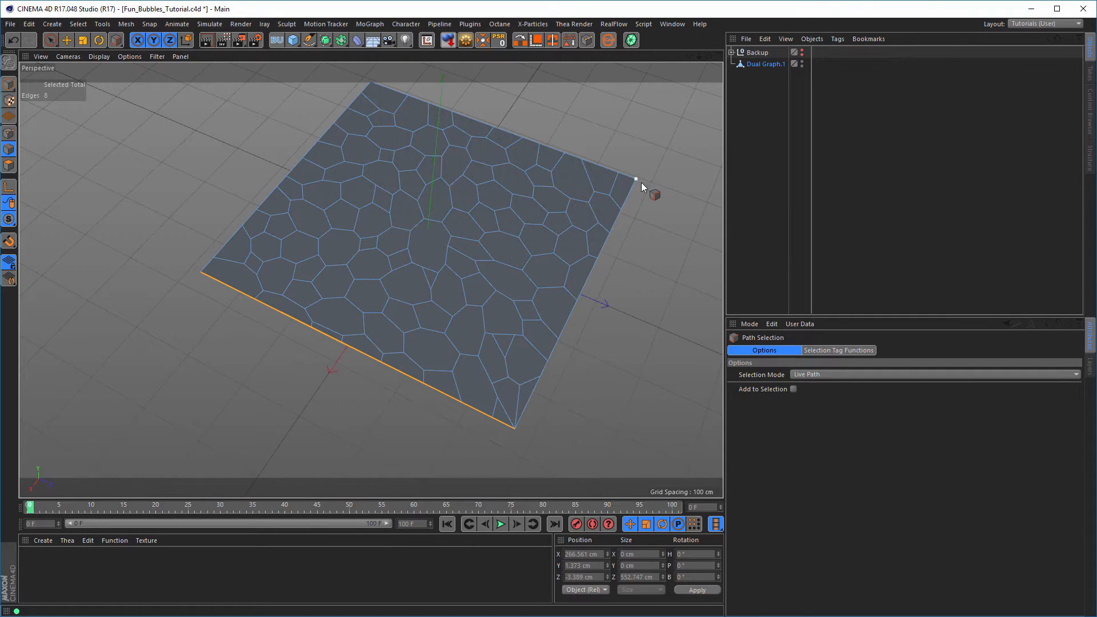
Step: Path-select the straightened positive-Z border edges and move them outward to Z 292.984 cm
drag(641, 183, 515, 427)
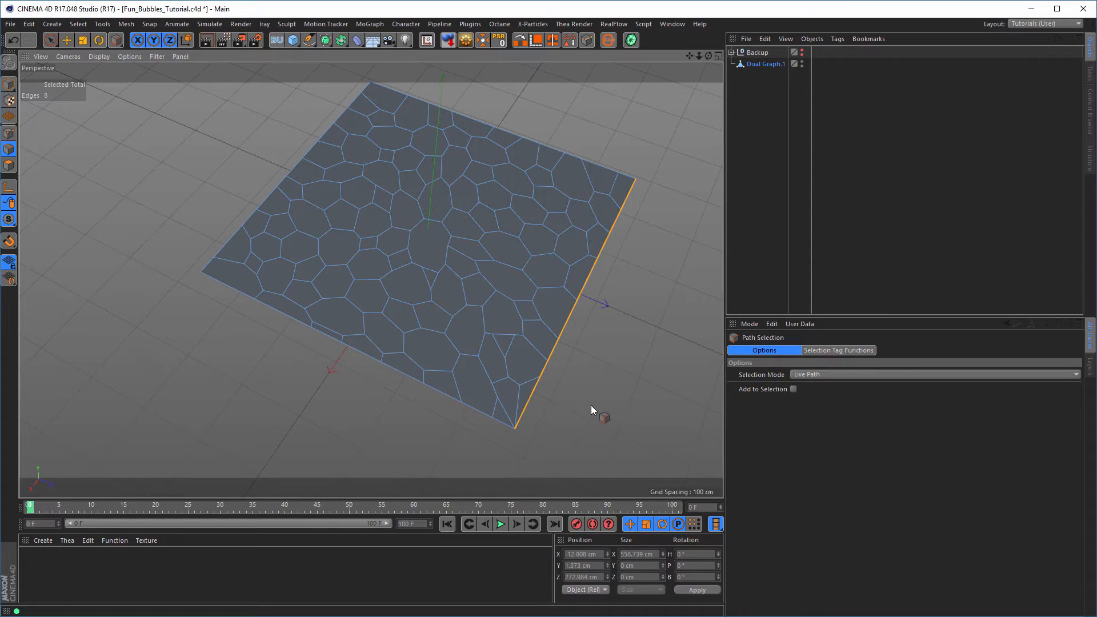
key(e)
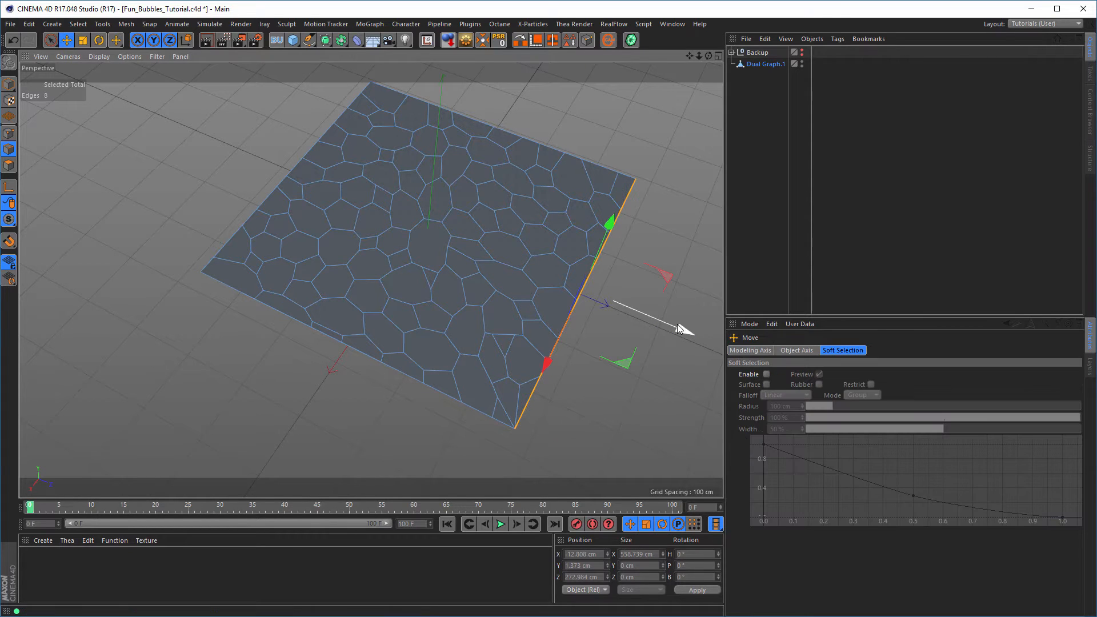
drag(679, 327, 694, 338)
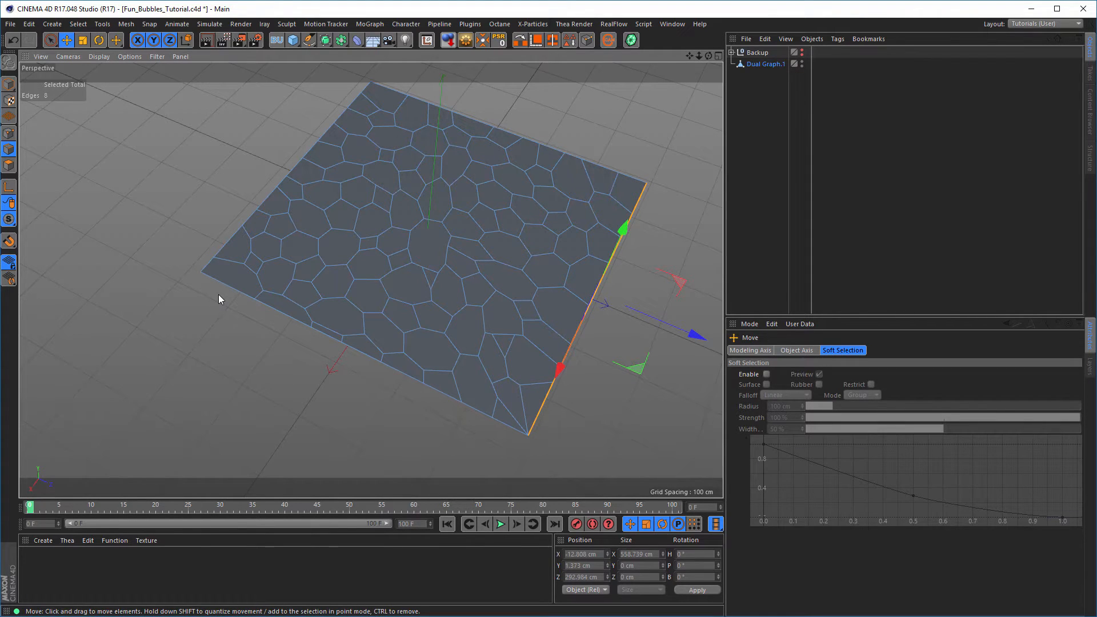
Step: Path-select the positive-X border edges and move them outward to X 286.561 cm
key(u)
key(m)
drag(202, 273, 537, 435)
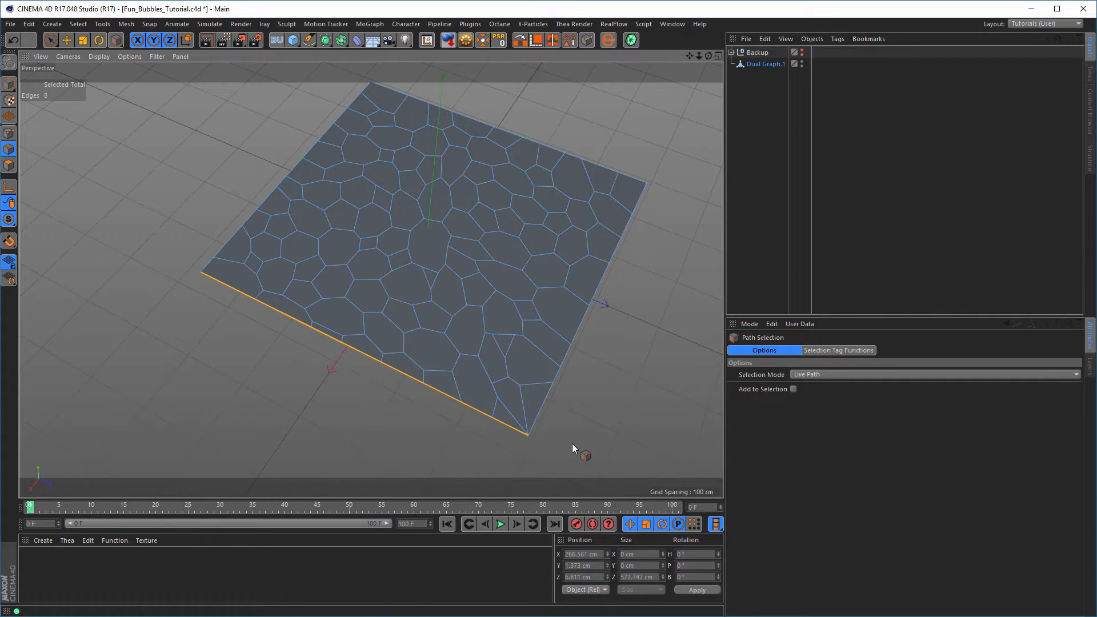
key(e)
drag(300, 422, 289, 439)
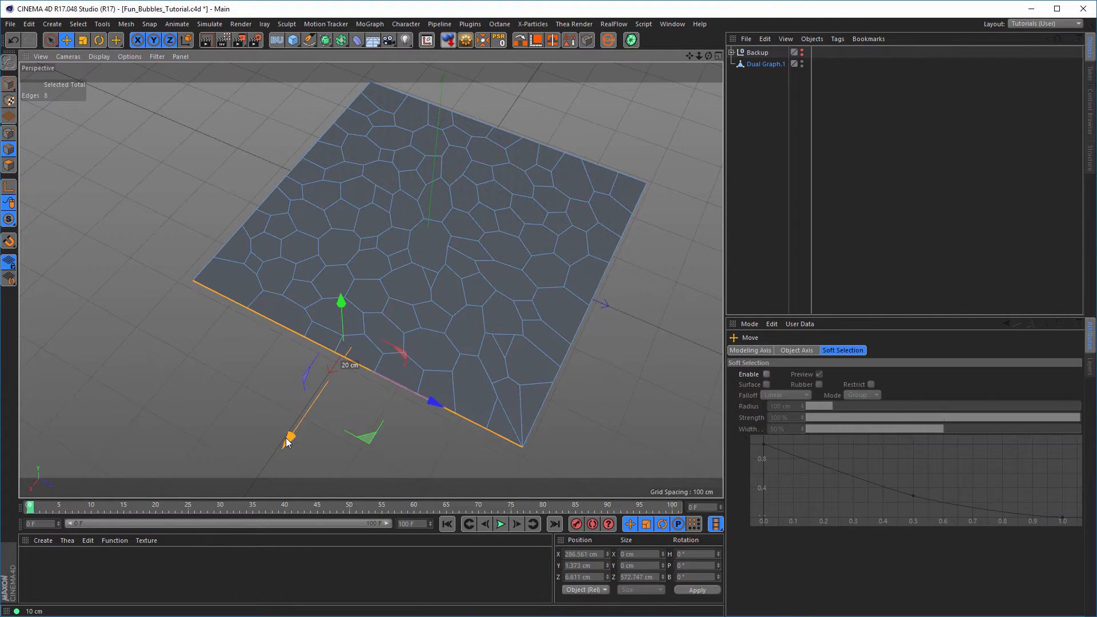
Step: Loop-select the mesh's whole outer border and extrude it outward in its plane by scaling to about 670 by 663 cm
scroll(368, 294, down, 2)
alt+drag(368, 294, 517, 315)
scroll(424, 297, up, 1)
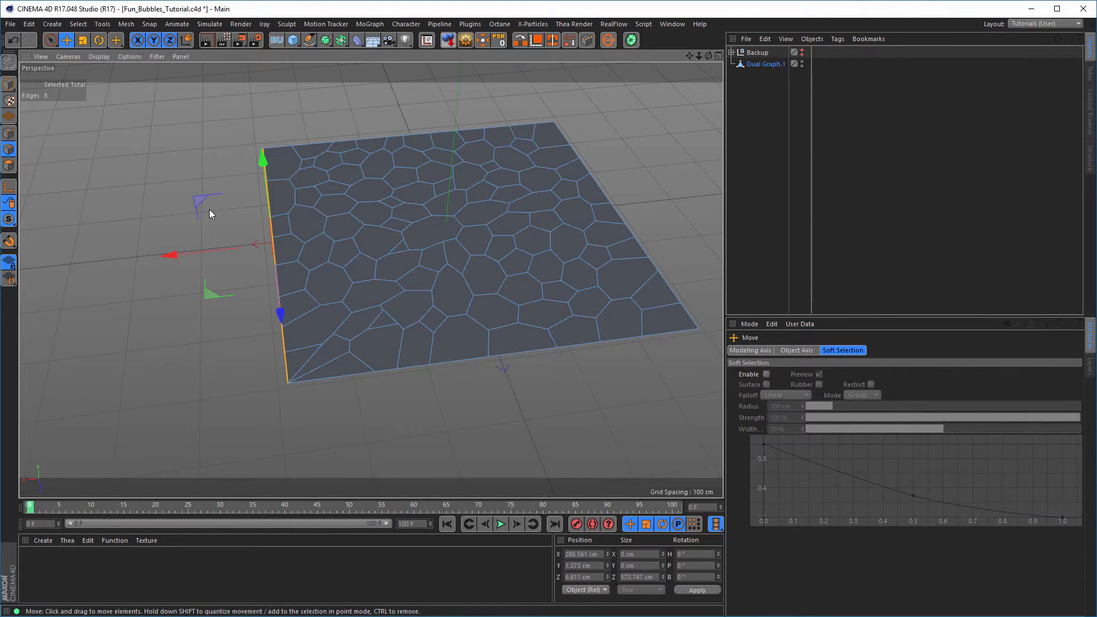
key(u)
key(l)
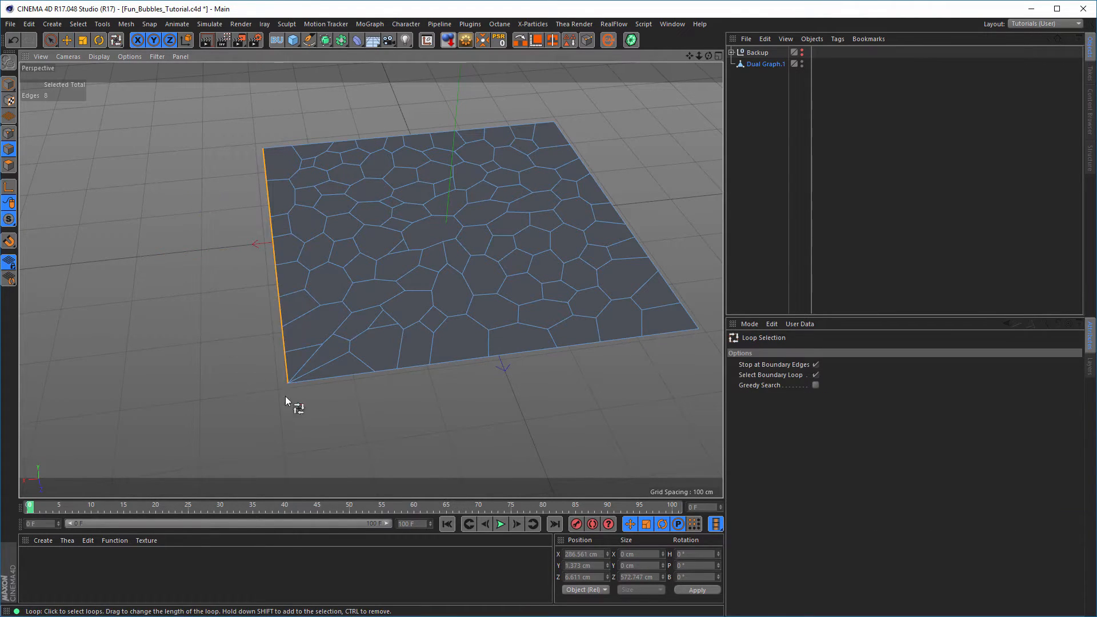
click(416, 367)
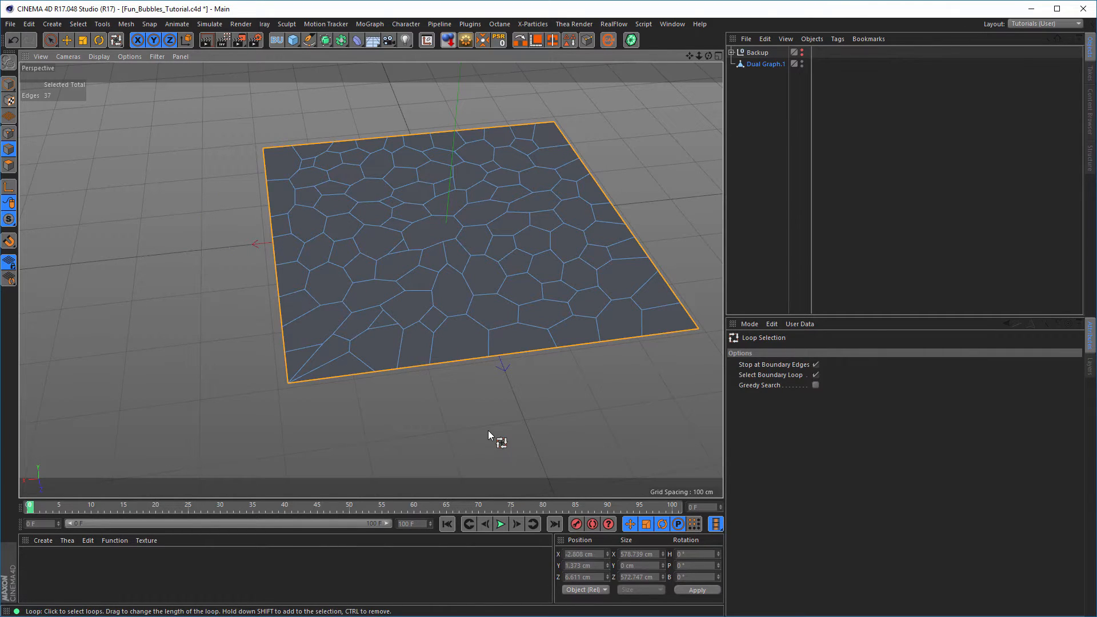
key(t)
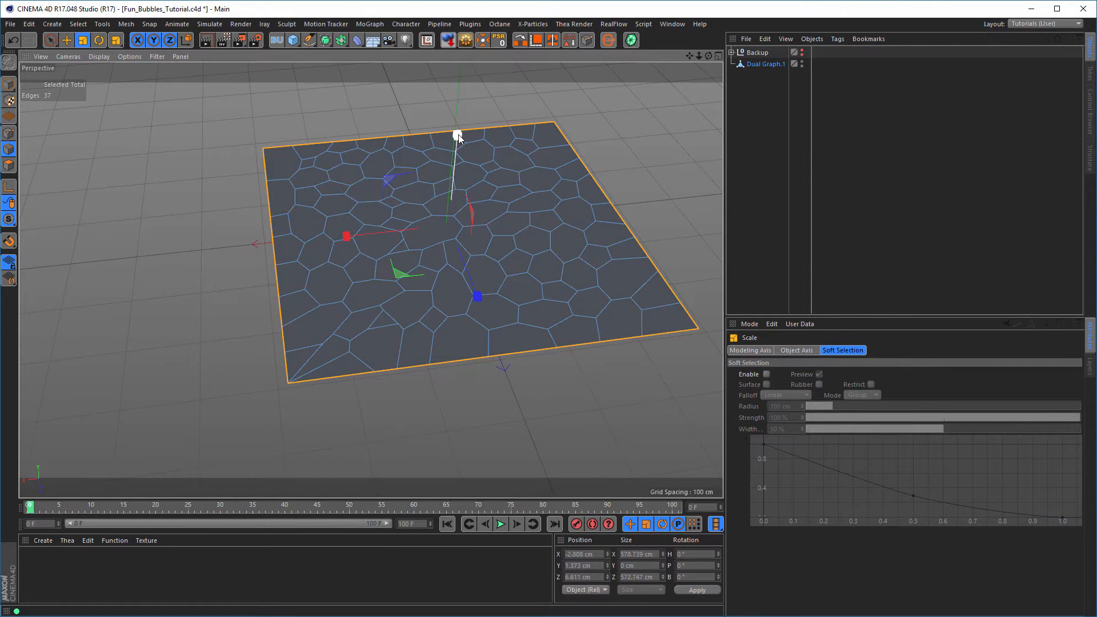
drag(458, 135, 458, 135)
drag(463, 136, 484, 122)
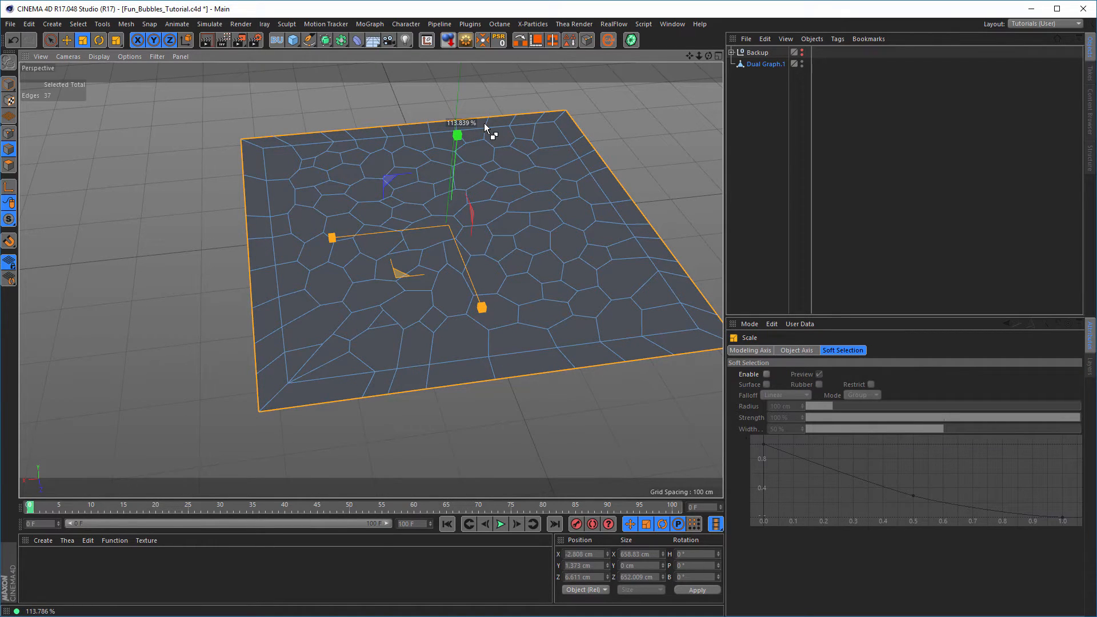
mouse_move(484, 122)
mouse_down()
mouse_move(502, 106)
mouse_move(482, 122)
mouse_up()
drag(481, 121, 480, 121)
Step: Extrude the outer border edges downward to Y -68.627 cm and close the open underside with Close Polygon Hole
alt+drag(431, 168, 348, 266)
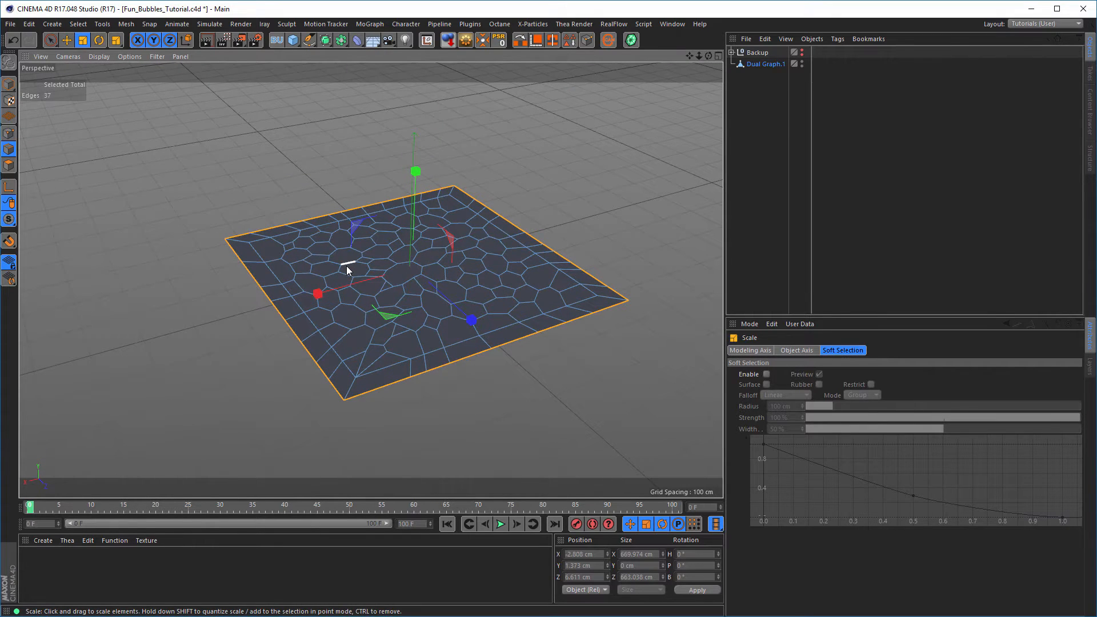
key(e)
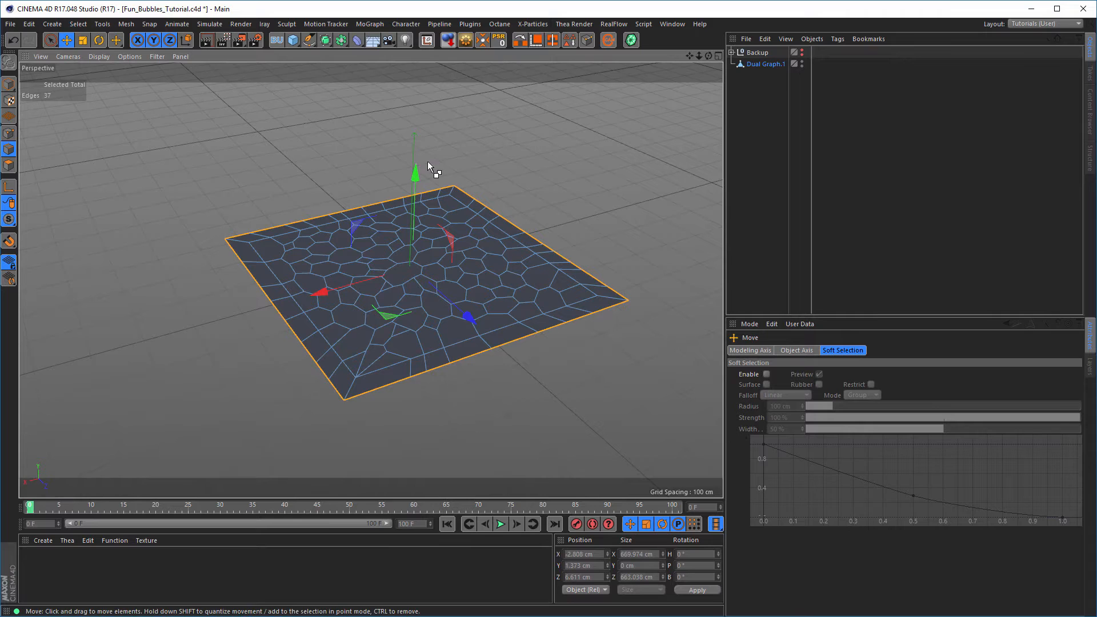
drag(416, 168, 491, 310)
right_click(574, 210)
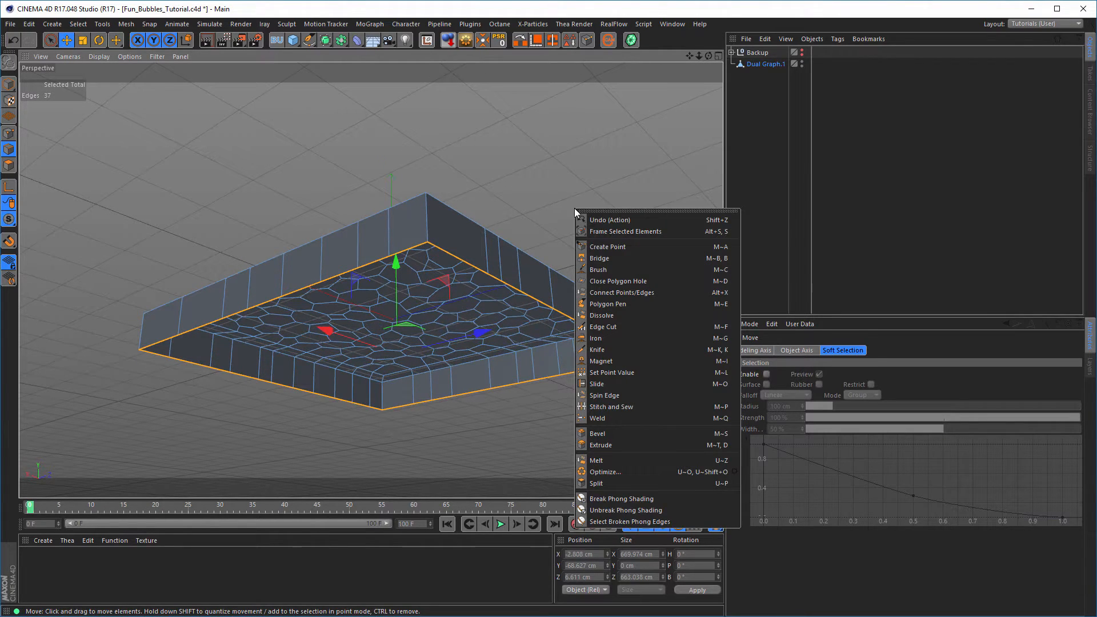
click(618, 281)
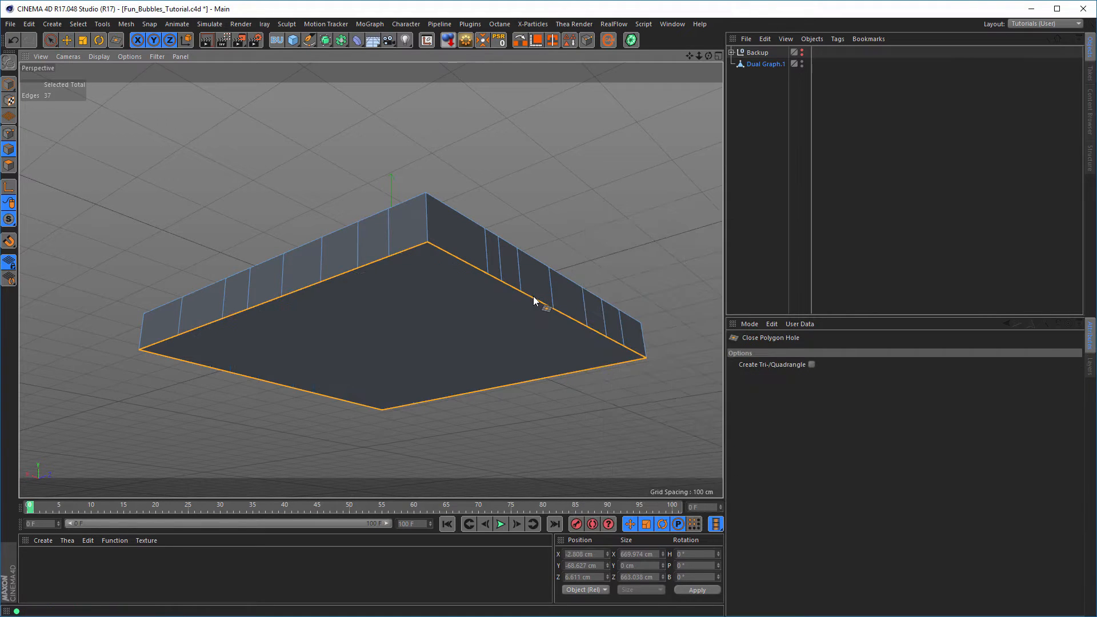
Step: Slide the inner point of the narrow cell at the pointed corner along its edge in point mode
alt+drag(482, 341, 429, 276)
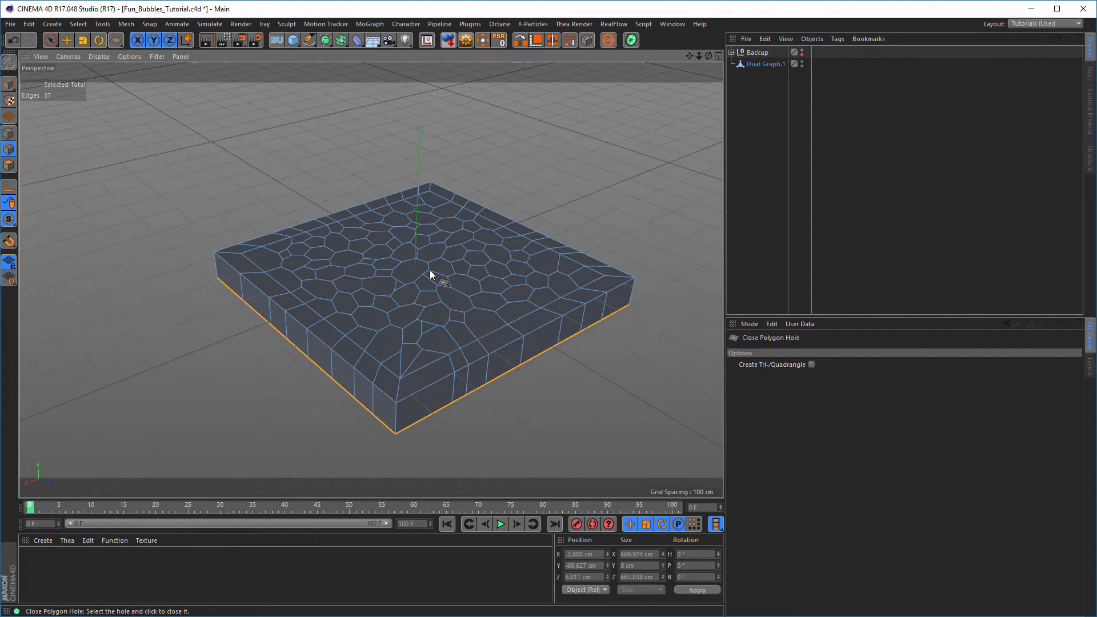
alt+right_drag(429, 268, 483, 276)
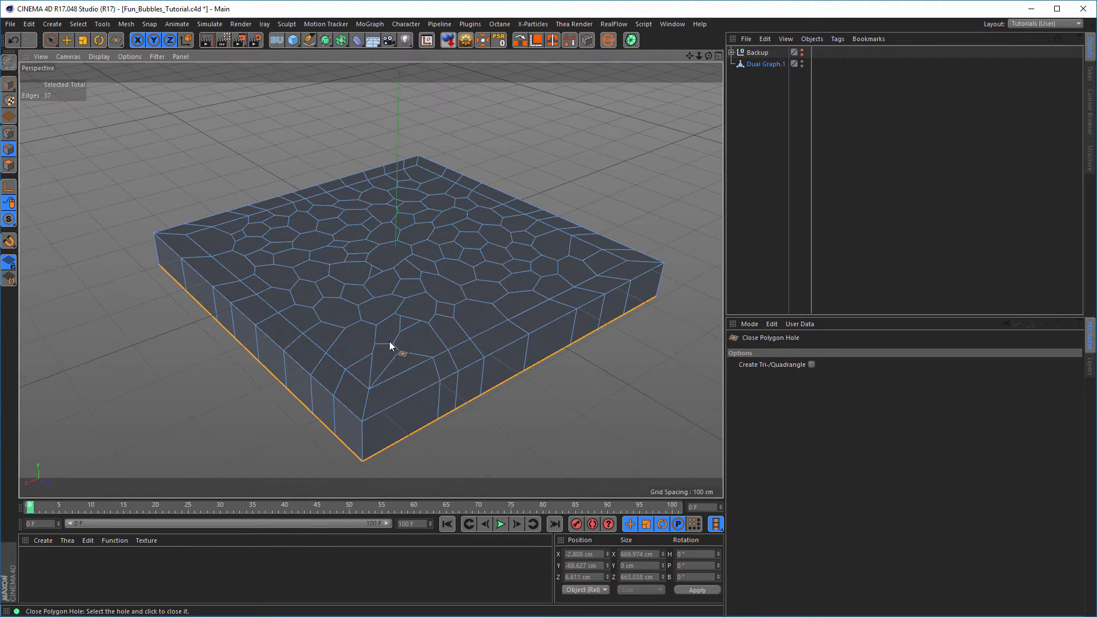
scroll(389, 345, up, 6)
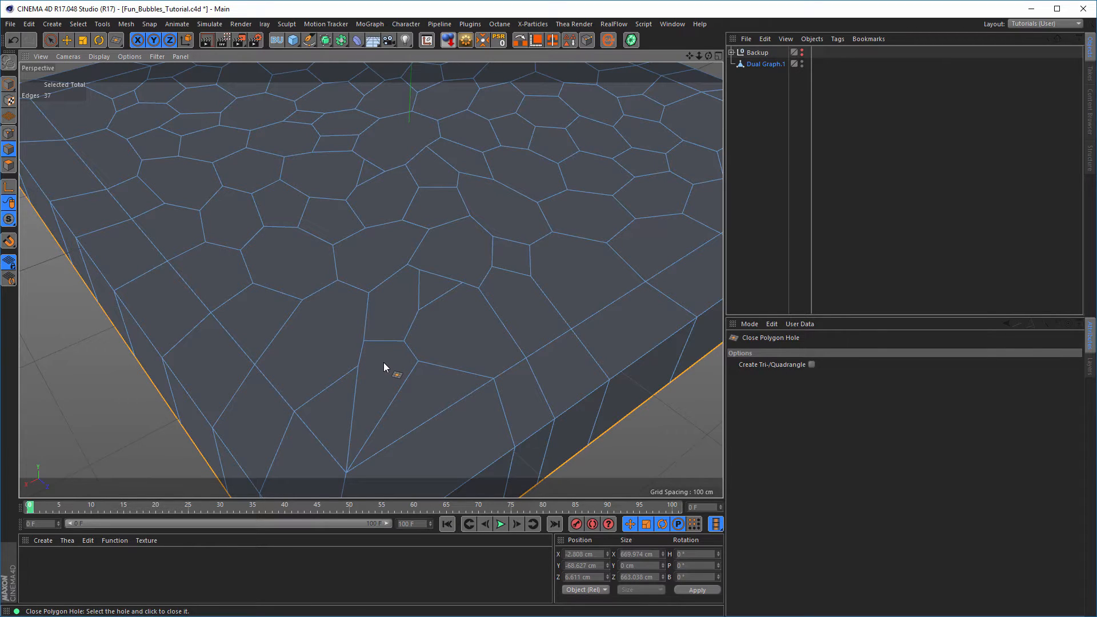
right_click(467, 226)
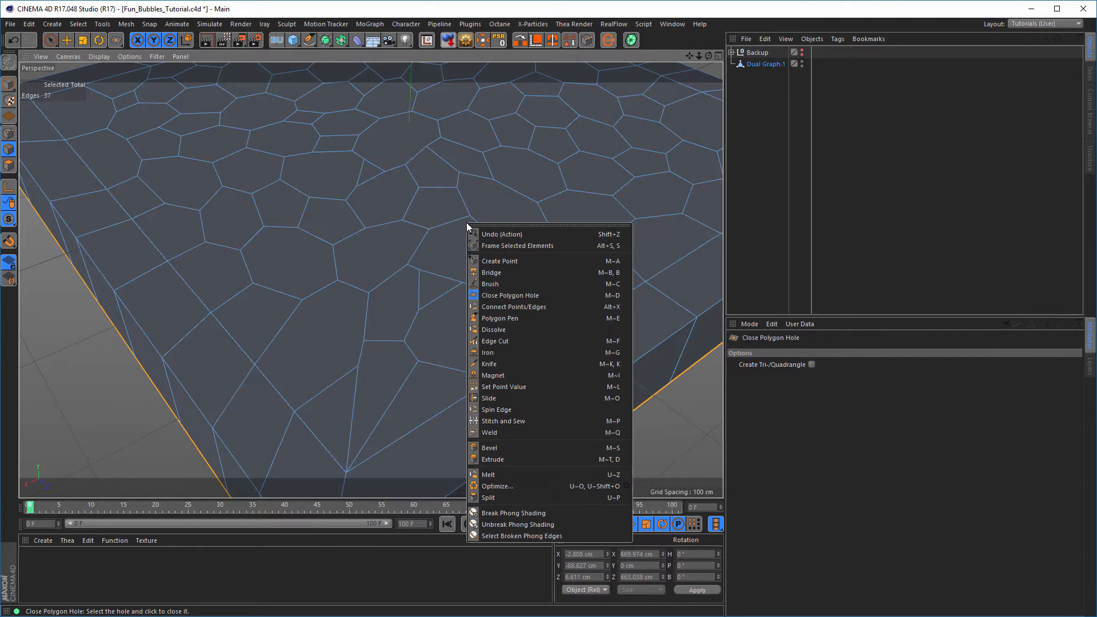
click(495, 397)
click(9, 133)
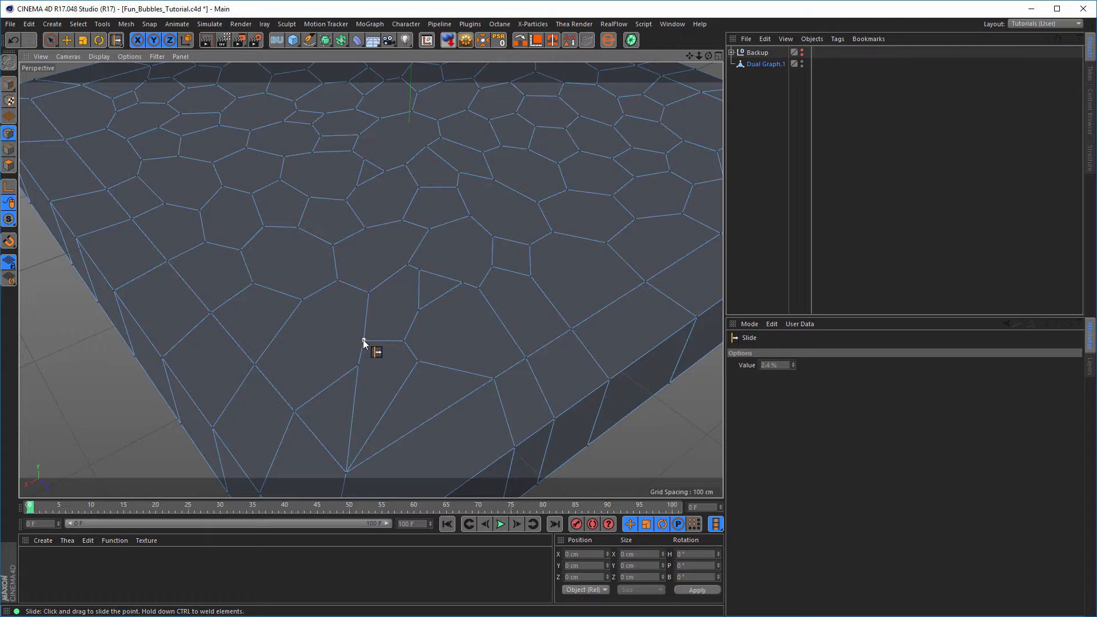
mouse_move(363, 341)
mouse_down()
mouse_move(385, 353)
mouse_move(365, 360)
mouse_up()
Step: Reposition the point beside the pointed corner in the top view to about X 240 cm, Z 218 cm, then deselect it
click(67, 41)
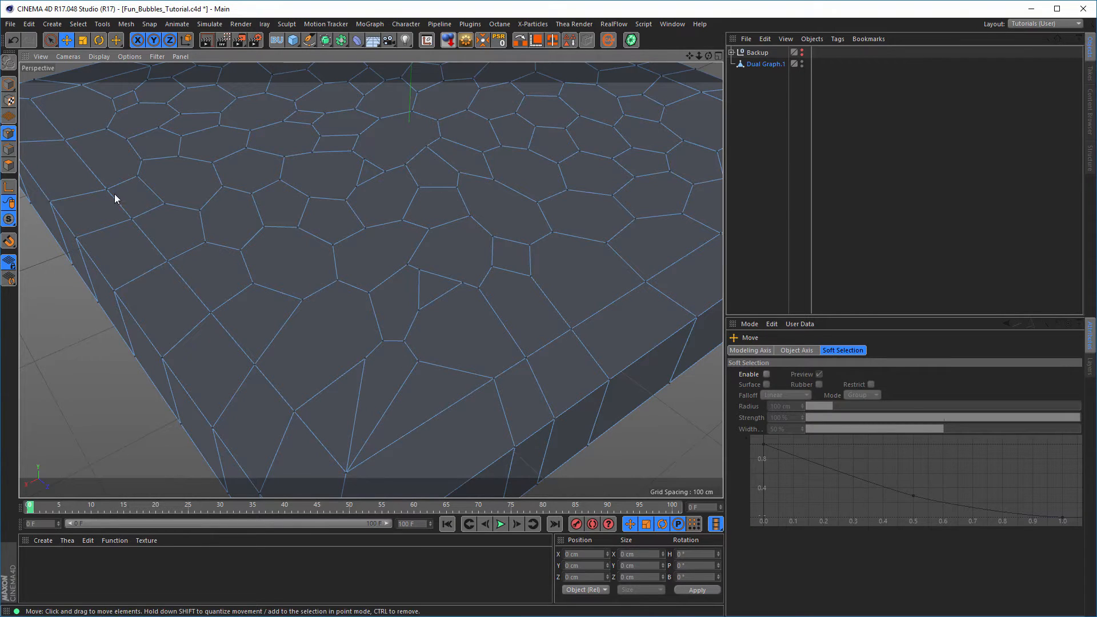
key(9)
click(365, 360)
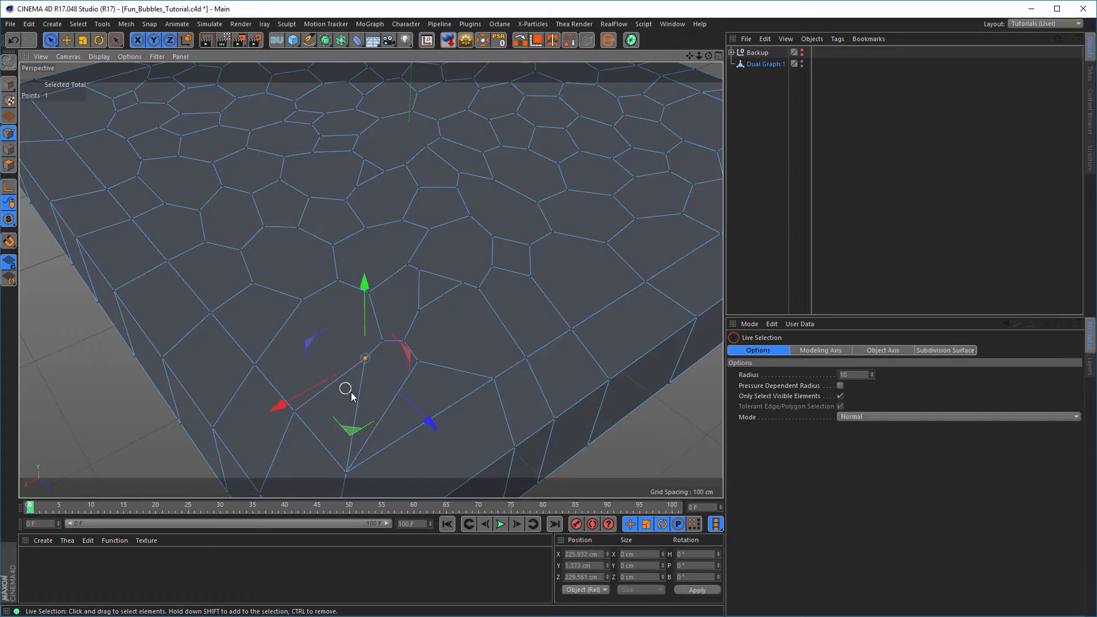
middle_click(404, 348)
middle_click(480, 220)
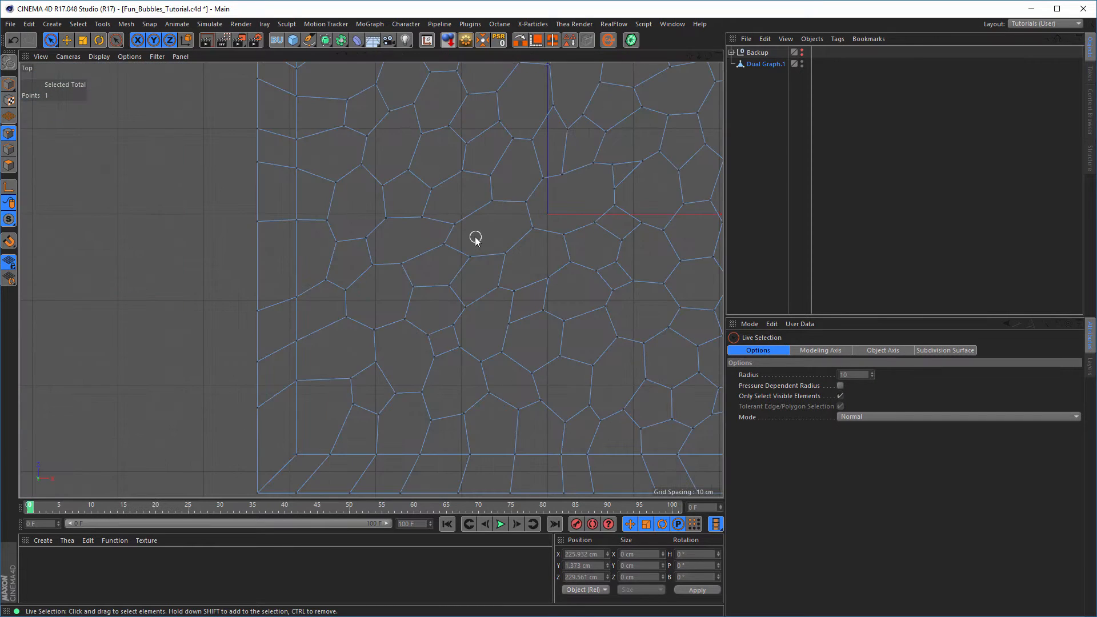
scroll(475, 237, down, 5)
scroll(514, 240, up, 6)
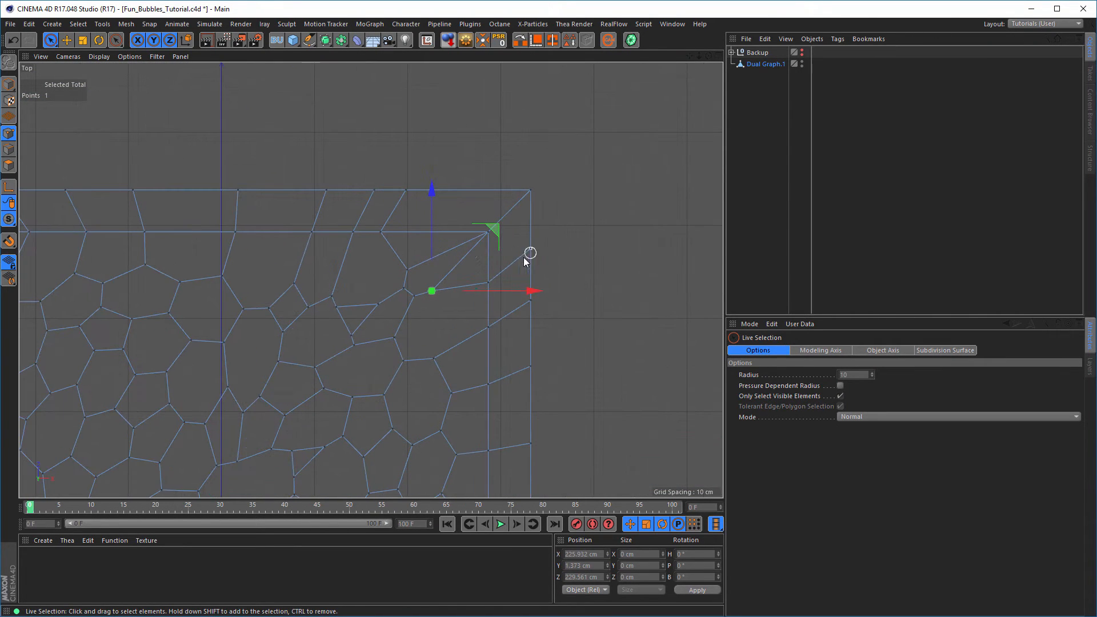
drag(495, 229, 482, 251)
click(419, 301)
key(ctrl+z)
key(ctrl+z)
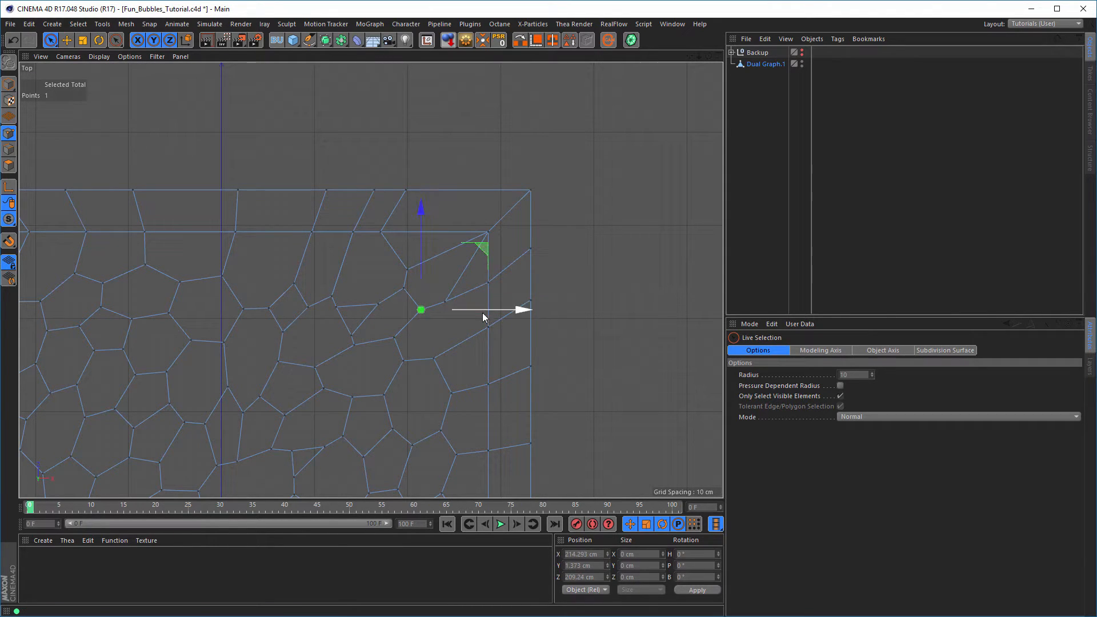
click(406, 371)
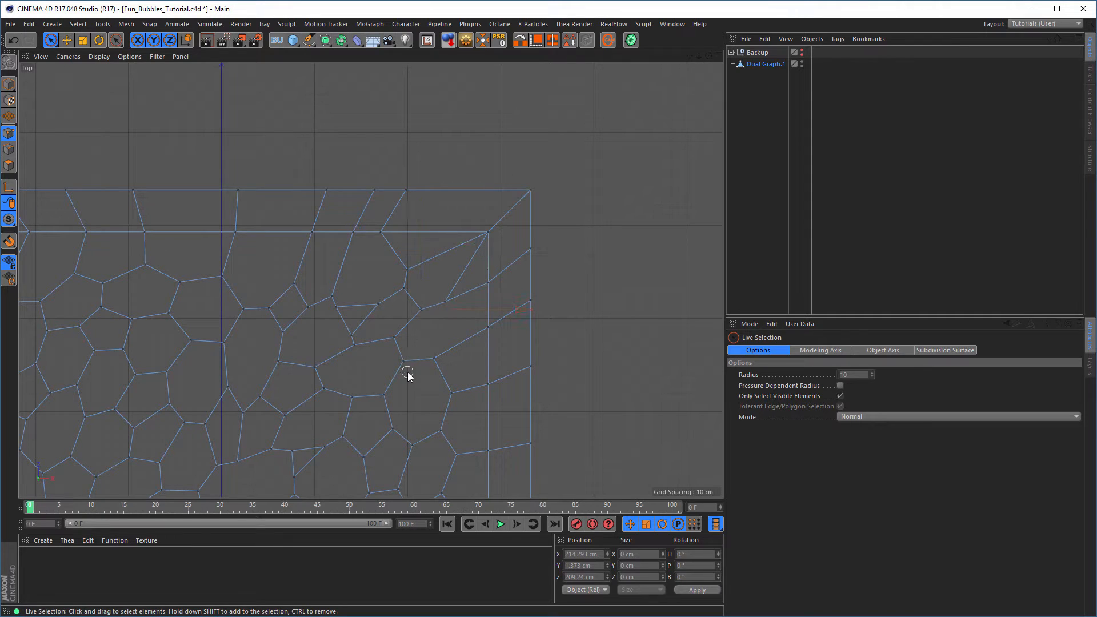
Step: Move the same corner point along Z to about 227 cm in the perspective view to repair the black triangular gap
middle_click(450, 333)
middle_click(270, 227)
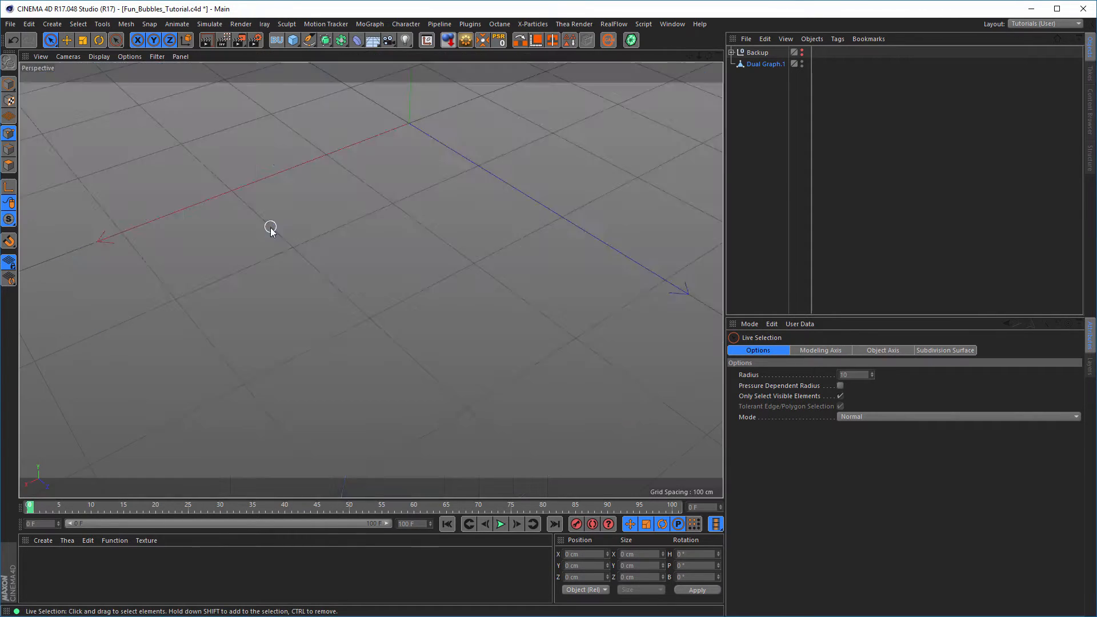
mouse_move(327, 351)
alt+mouse_down()
mouse_move(284, 451)
mouse_move(321, 344)
alt+mouse_up()
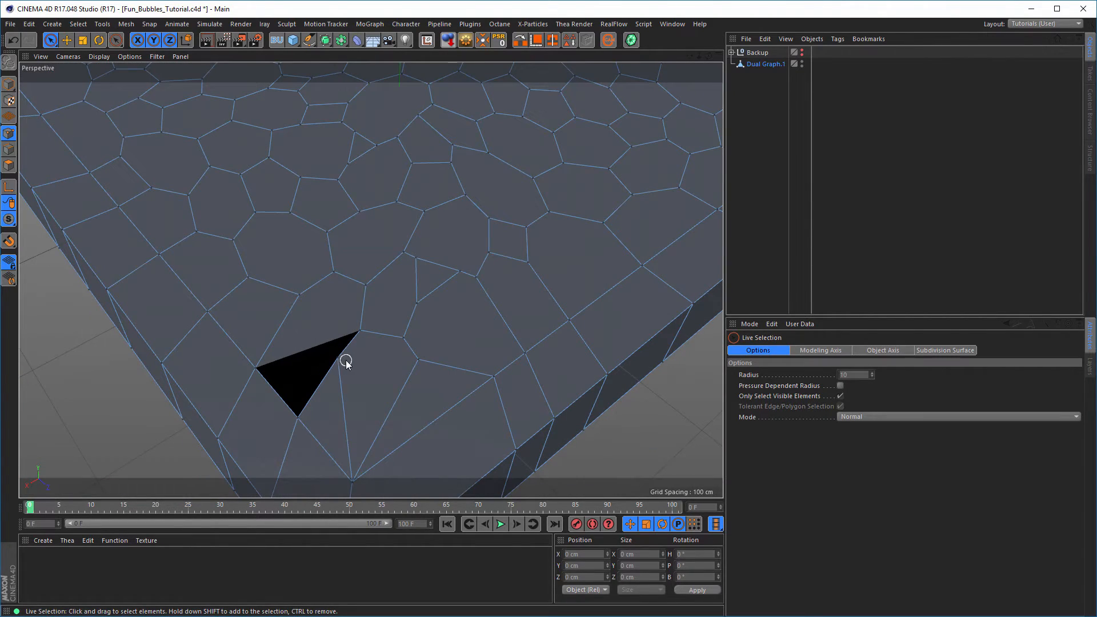
click(338, 359)
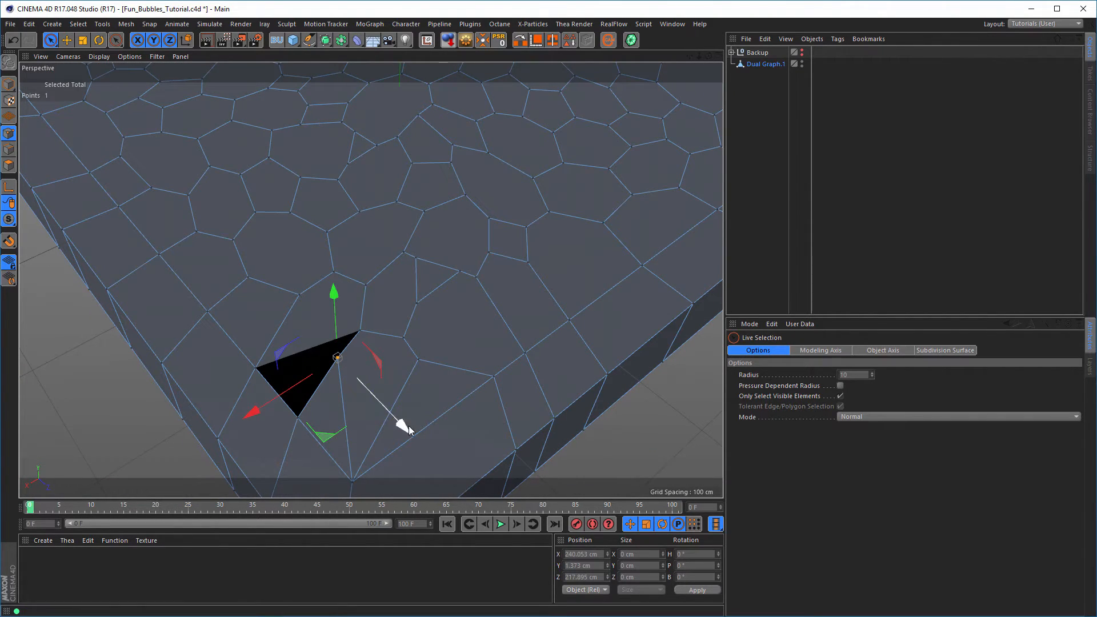
mouse_move(408, 427)
mouse_down()
mouse_move(422, 447)
mouse_move(407, 443)
mouse_up()
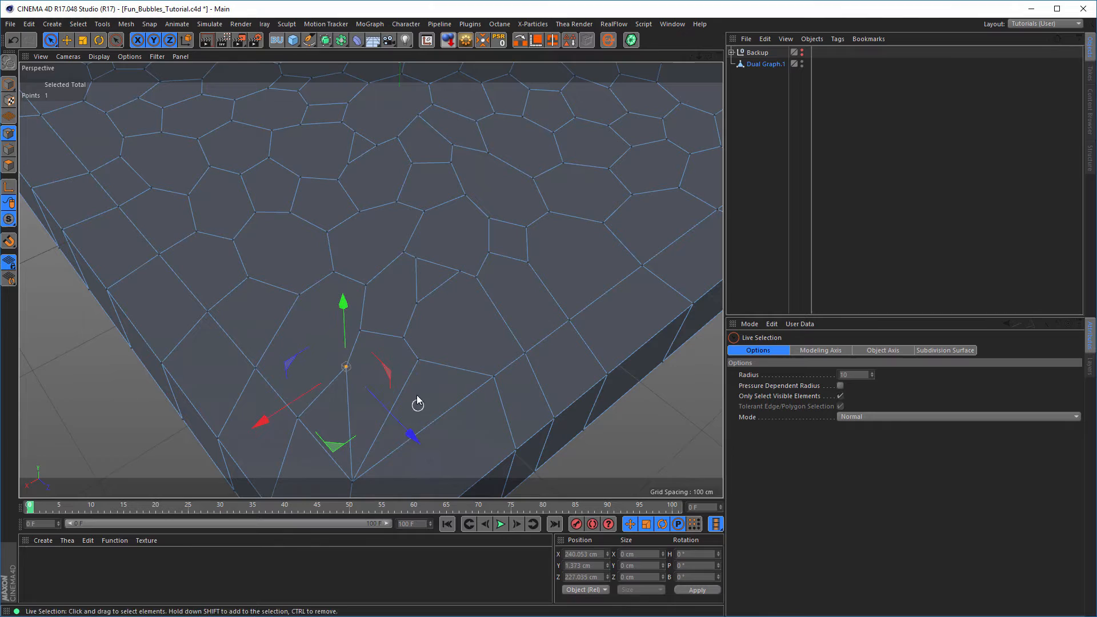
click(380, 345)
Step: Select the two converging edges at the pointed corner and dissolve them to merge the narrow cells
alt+right_drag(366, 382, 359, 384)
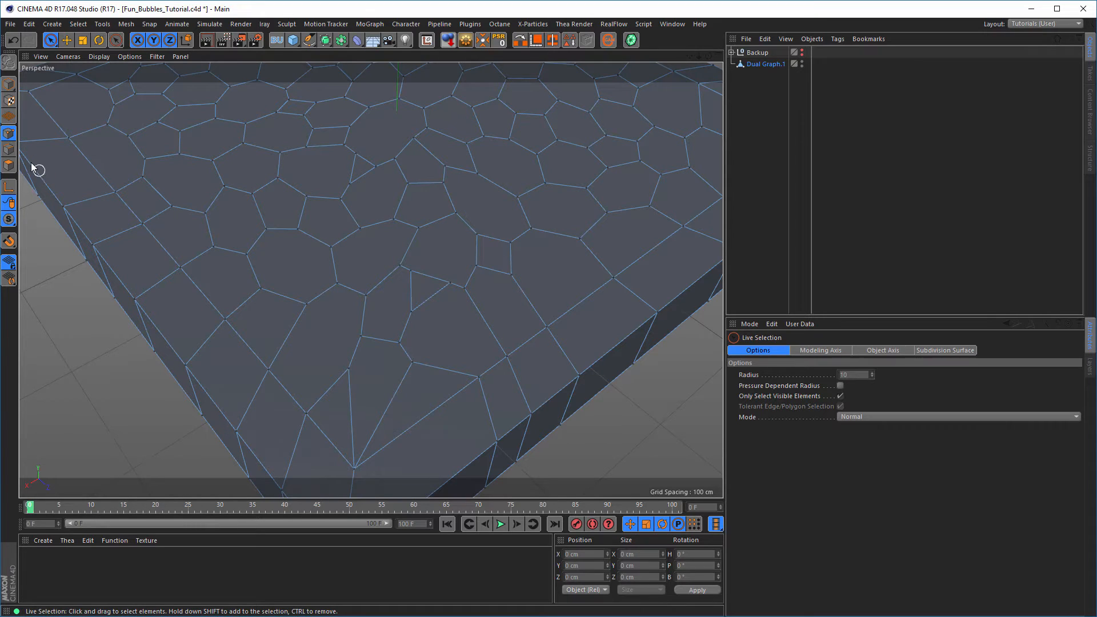
click(8, 149)
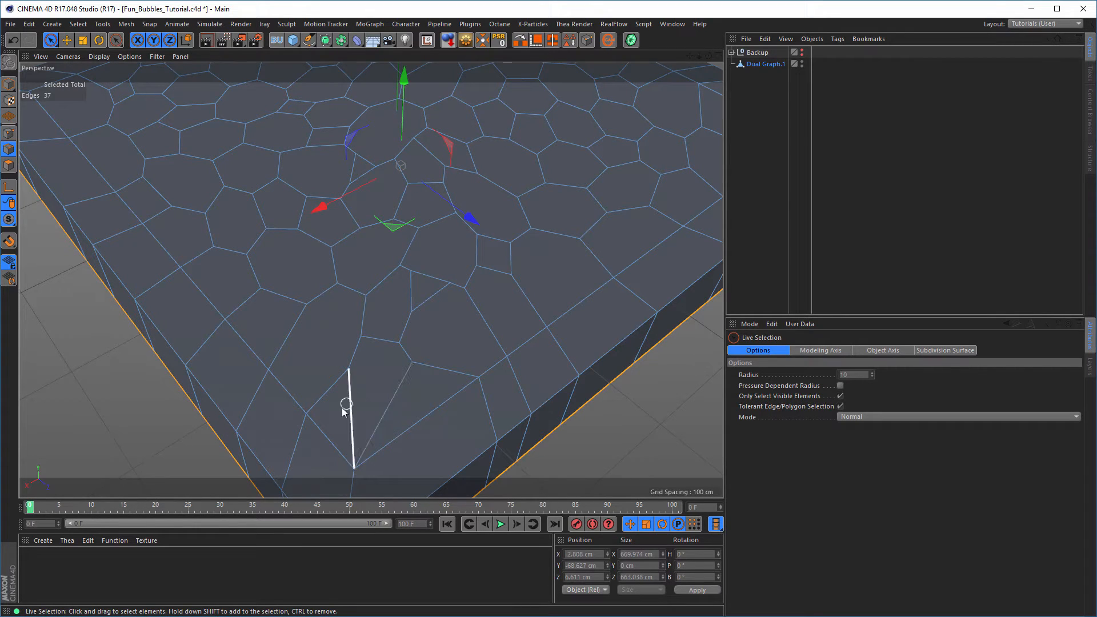
click(344, 409)
shift+click(396, 393)
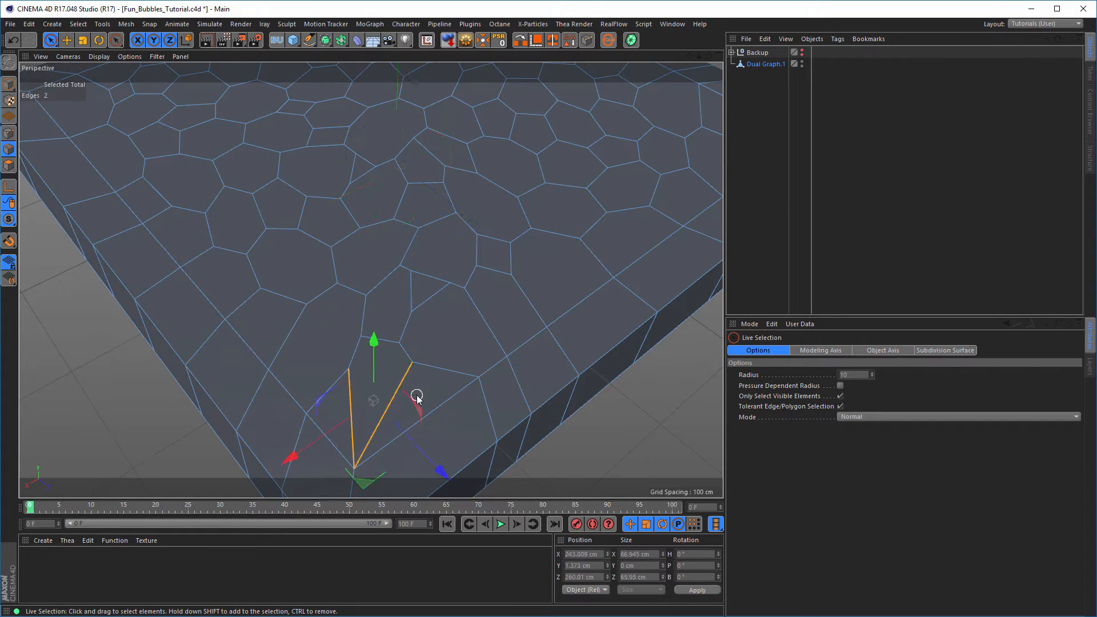
right_click(418, 396)
click(538, 408)
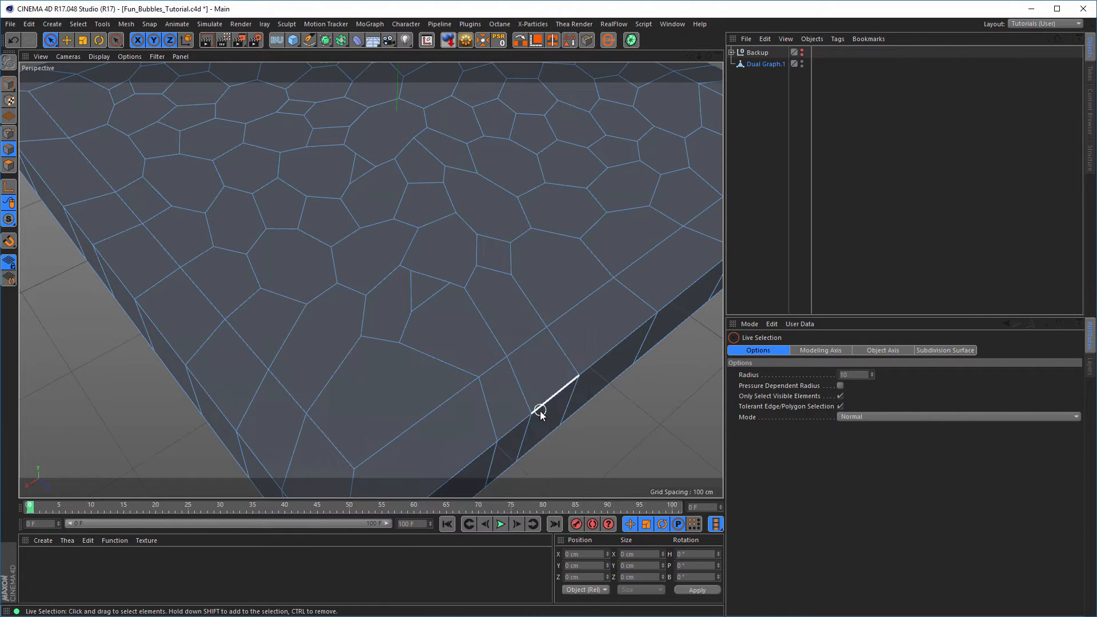
Step: Cut a new edge with the Knife from the merged cell's inner point to the inner border corner
alt+right_drag(385, 381, 325, 390)
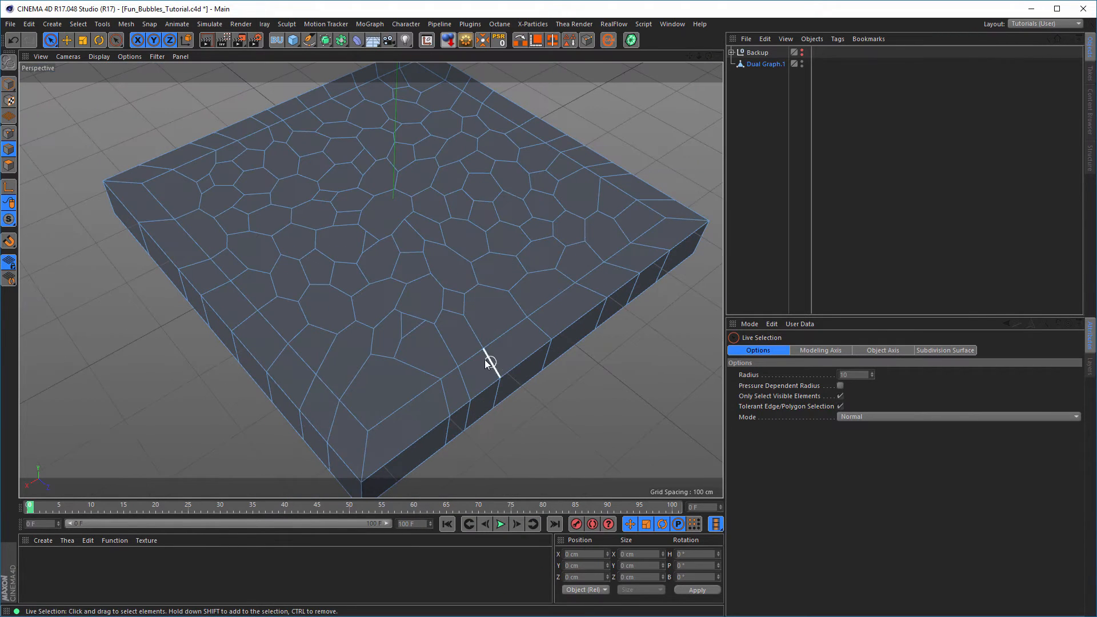
alt+drag(464, 346, 488, 345)
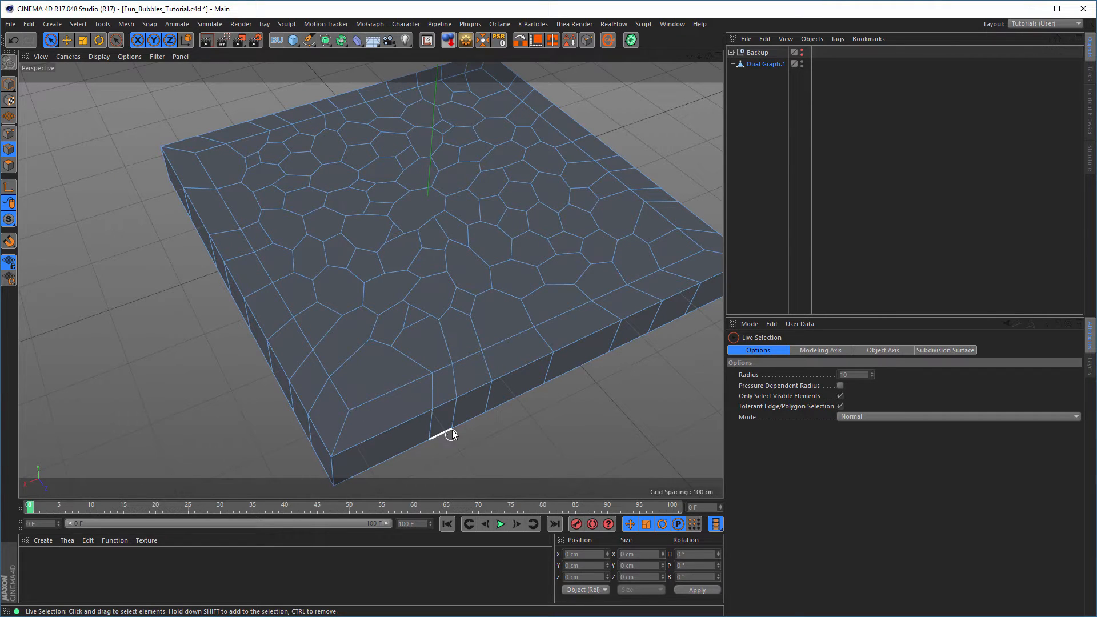
key(k)
key(k)
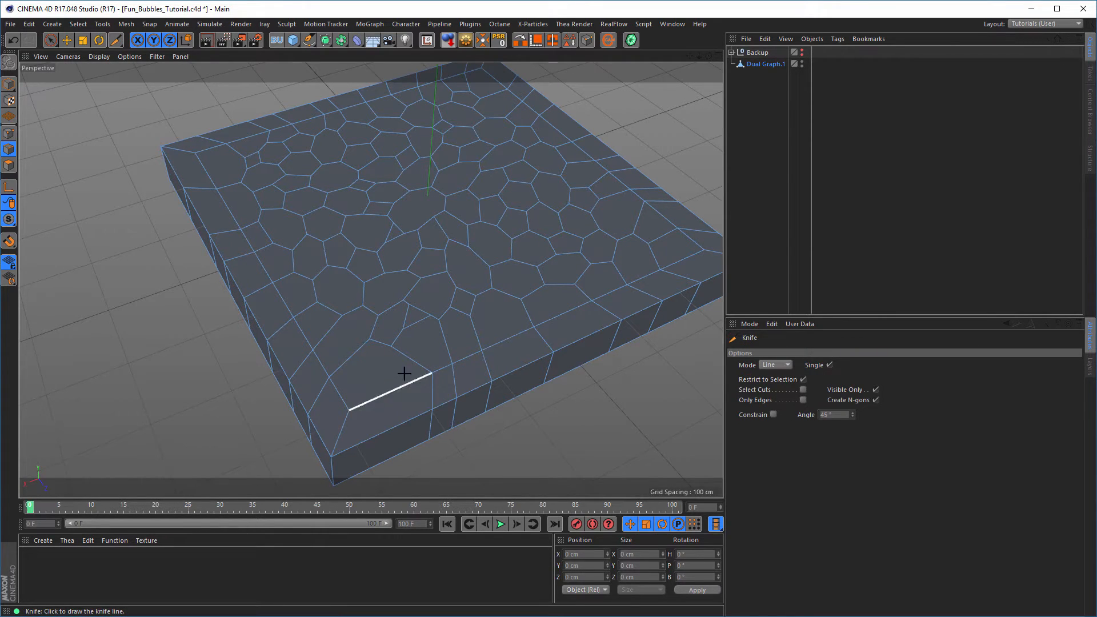
click(391, 347)
click(350, 407)
scroll(497, 337, down, 3)
alt+drag(505, 358, 465, 345)
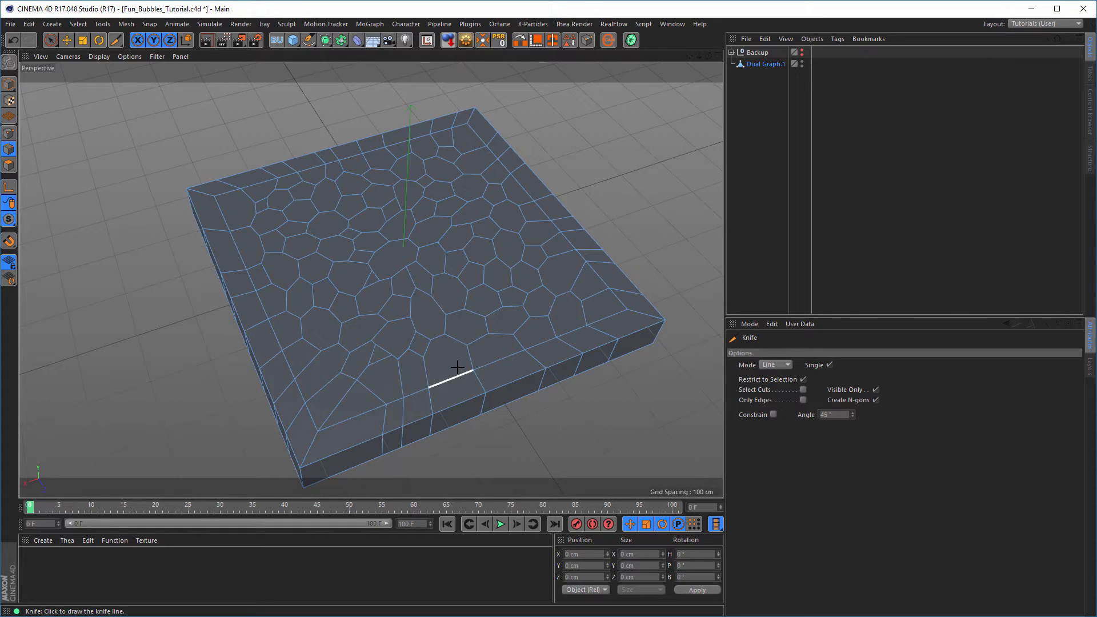
alt+drag(471, 352, 417, 359)
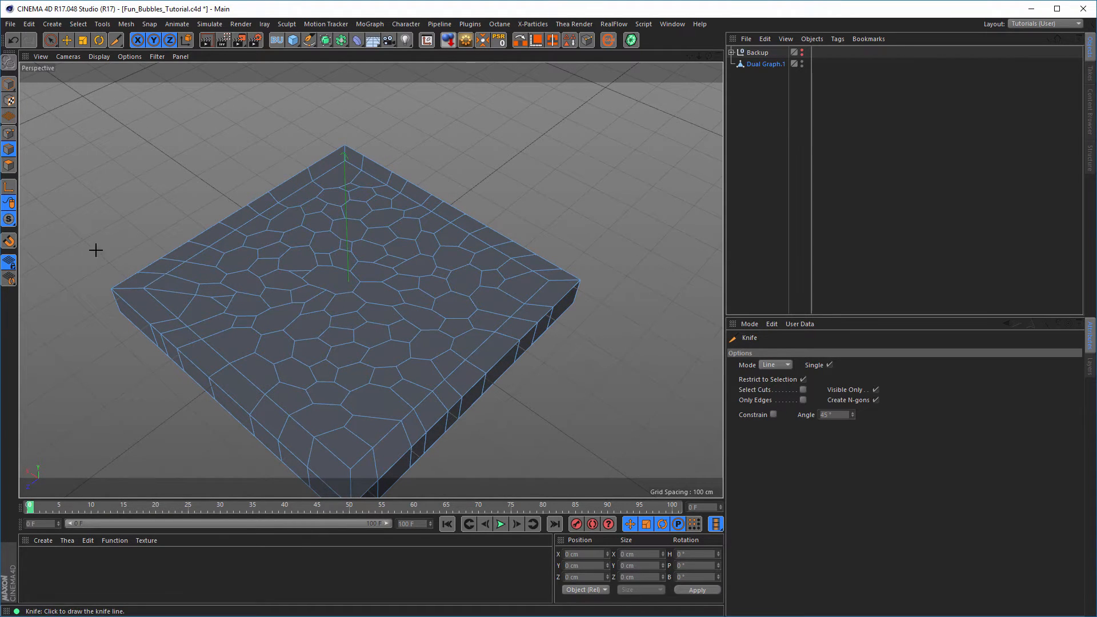
Step: Select the full ring of polygons along the slab's top border with Ring Selection in polygon mode
click(8, 165)
click(765, 64)
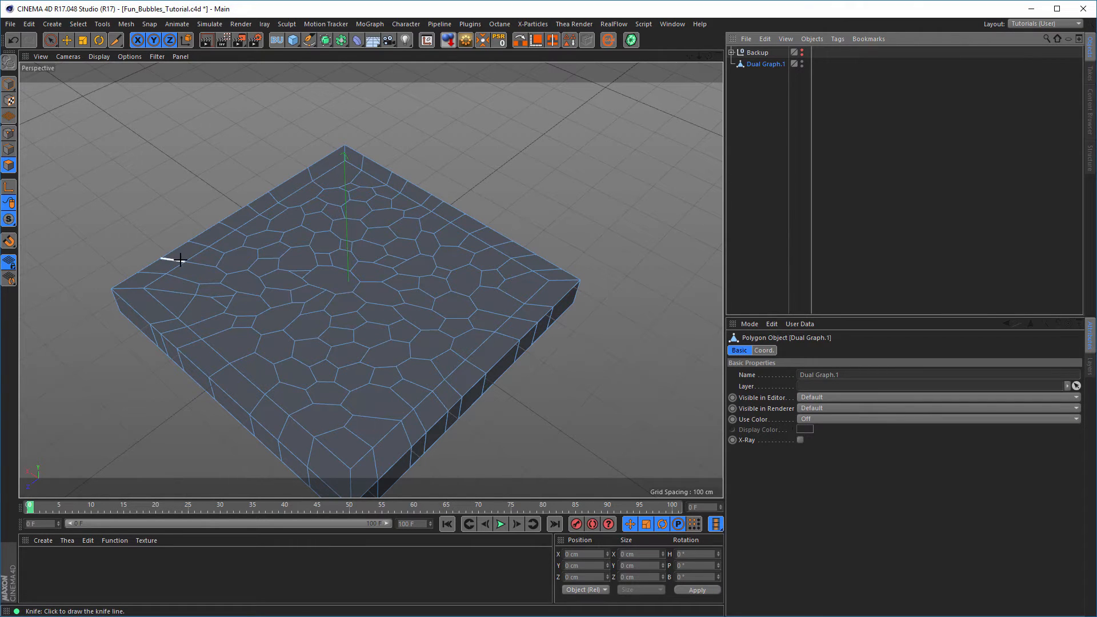
click(50, 40)
mouse_move(240, 268)
mouse_down()
mouse_move(219, 286)
mouse_move(224, 266)
mouse_up()
click(224, 231)
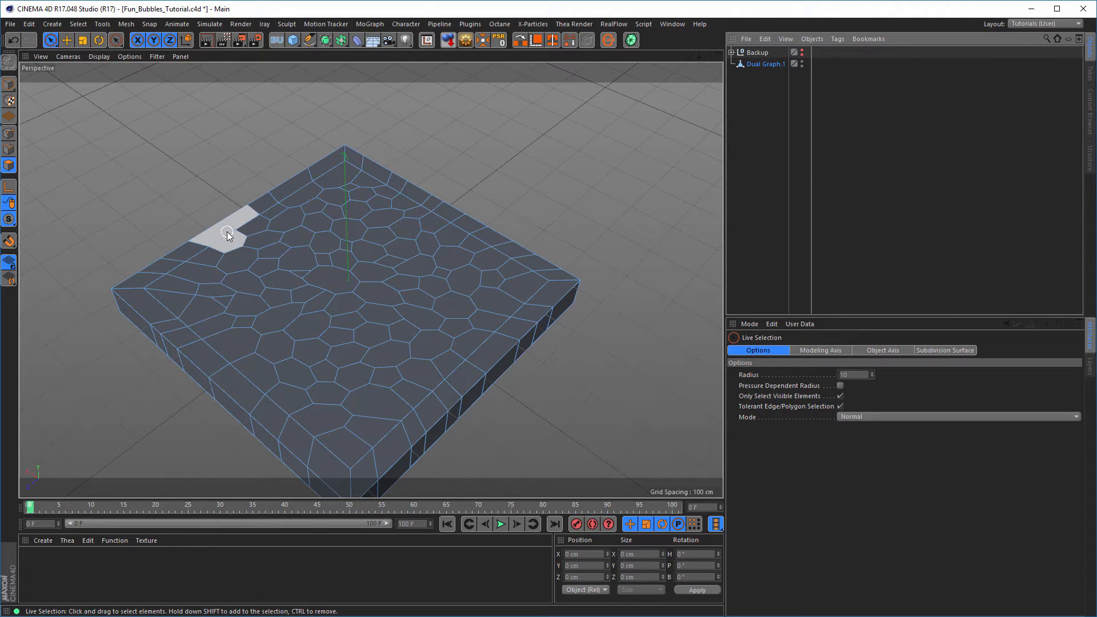
key(u)
key(l)
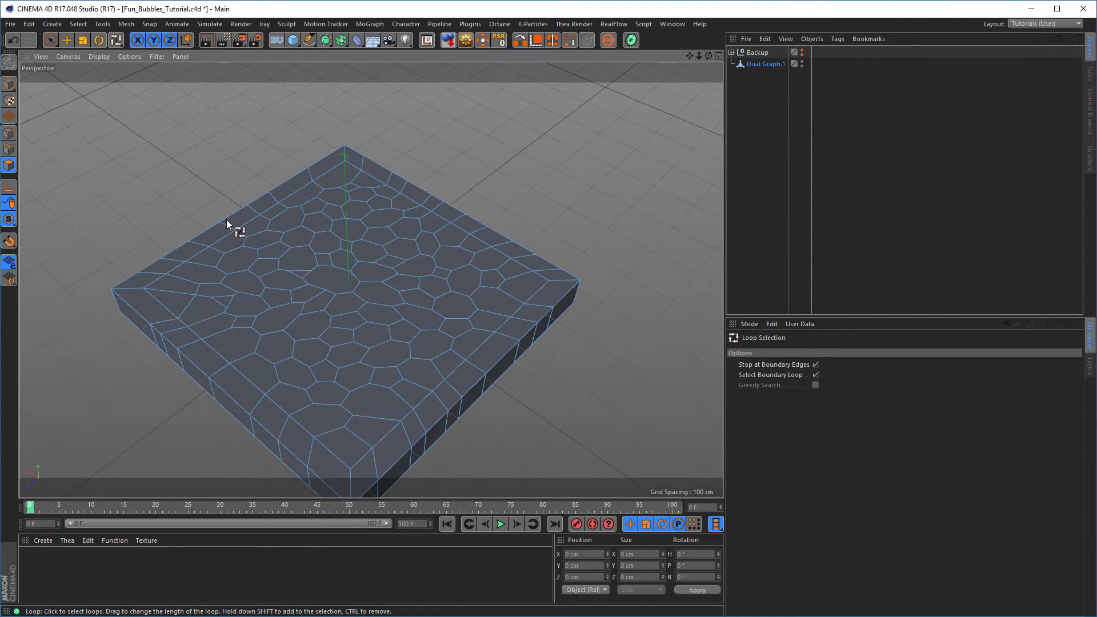
key(u)
key(b)
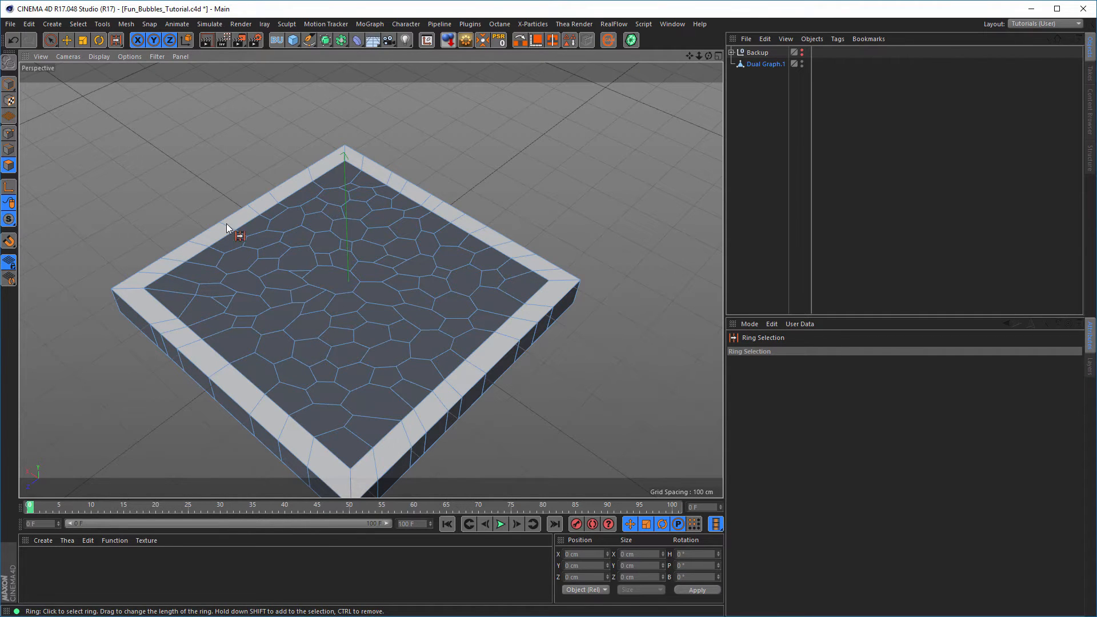
click(226, 224)
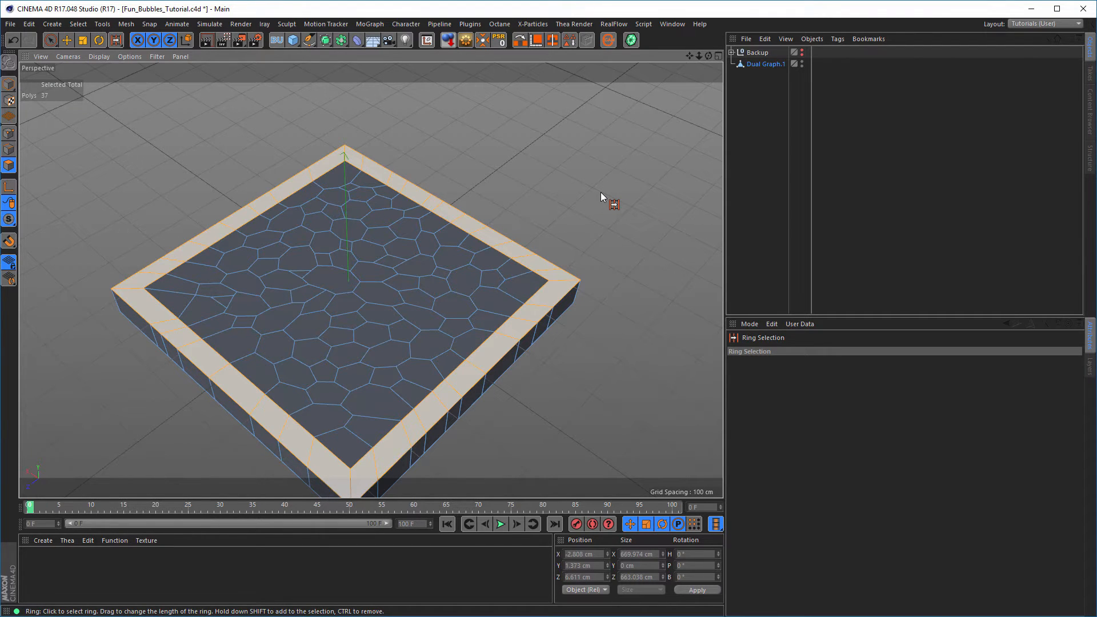
Step: Select only the top cells inside the border using Fill Selection and Shrink Selection, and store them as a polygon selection tag
key(u)
key(f)
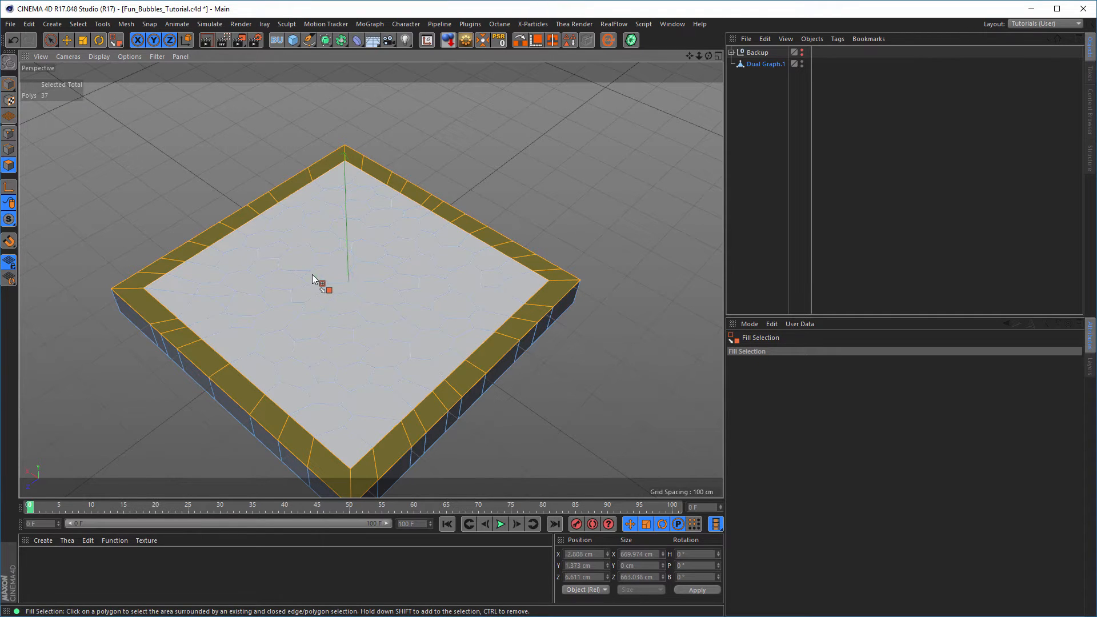
click(405, 266)
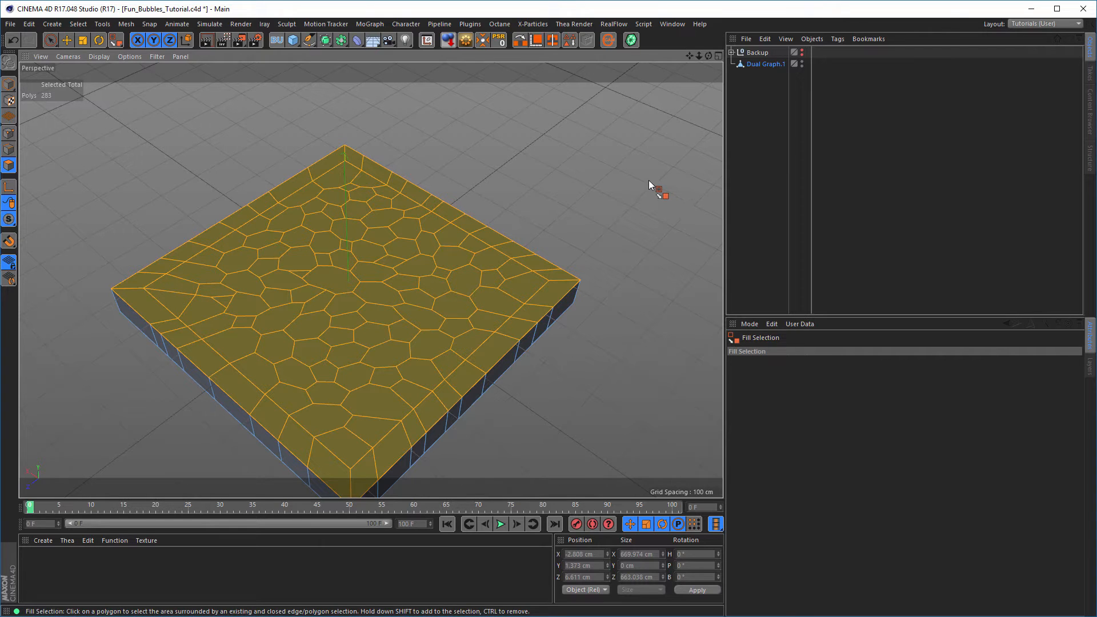
key(u)
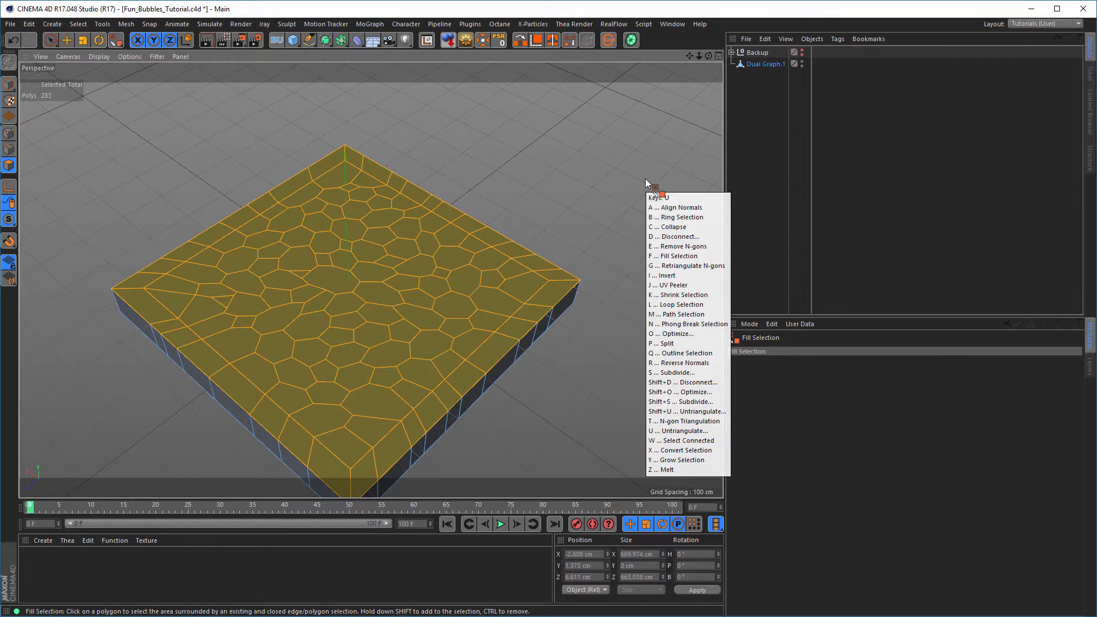
key(k)
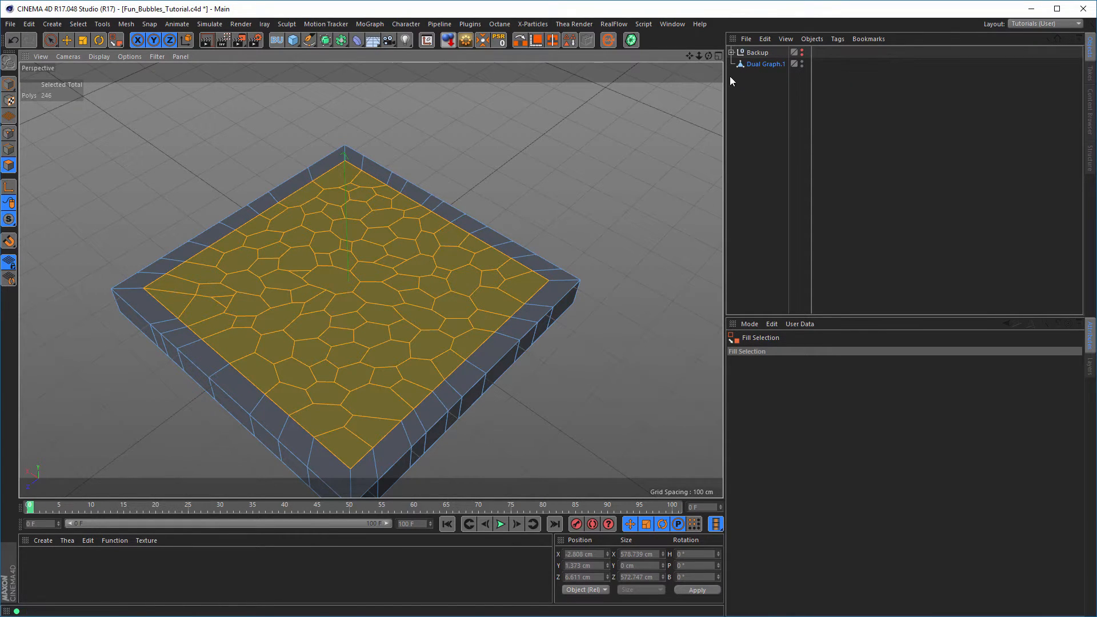
click(570, 40)
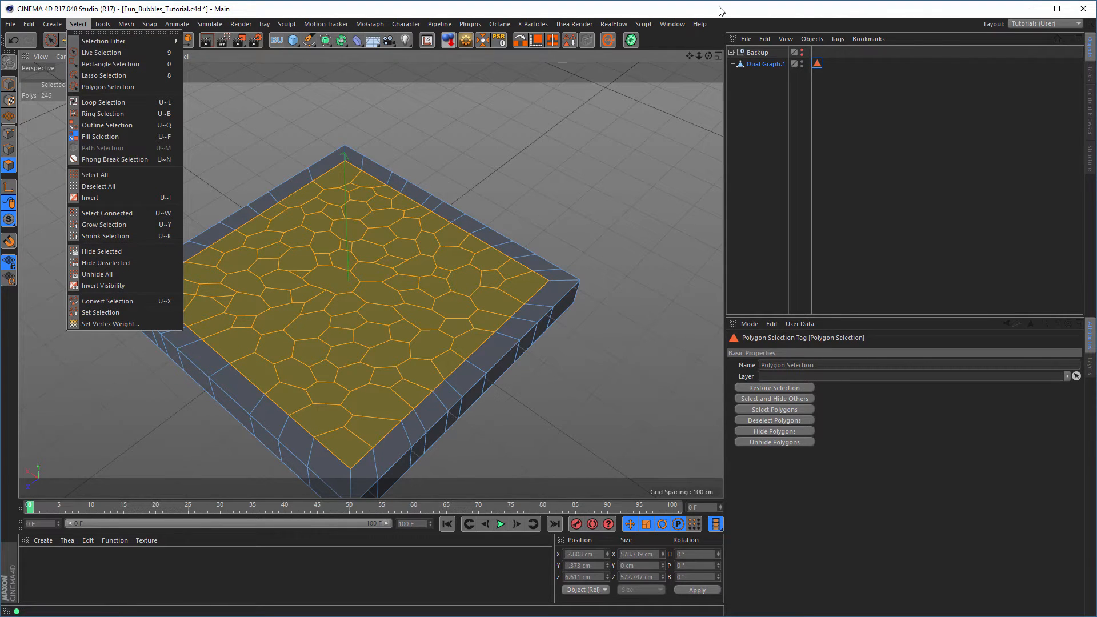
click(719, 29)
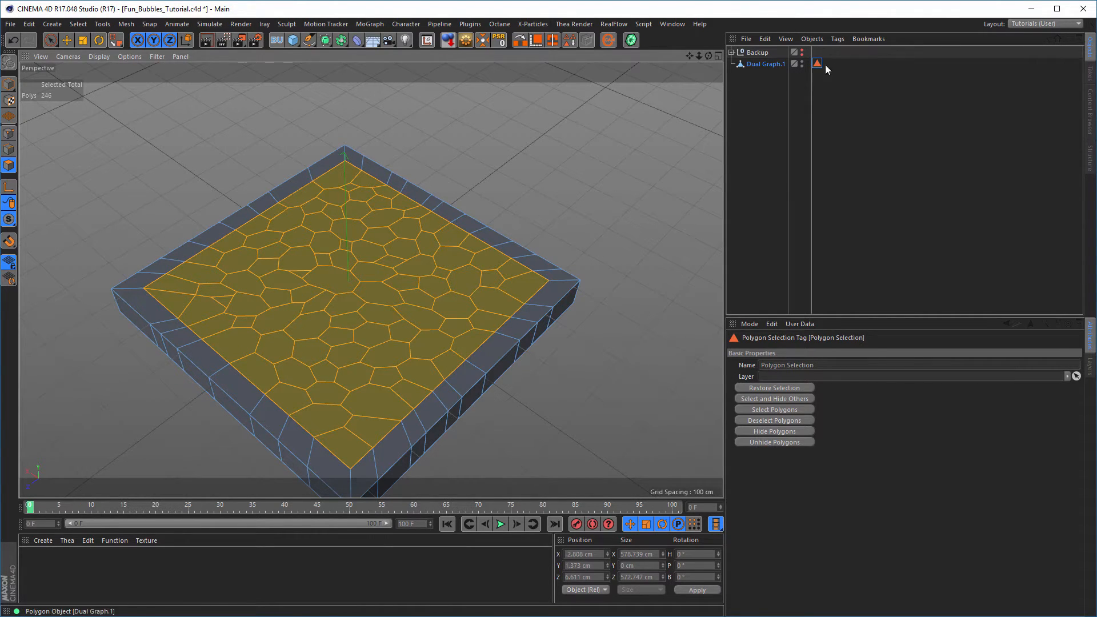
Step: Inset each selected cell individually with Extrude Inner at an offset of about 4.8 cm, with Preserve Groups off
alt+drag(413, 269, 472, 232)
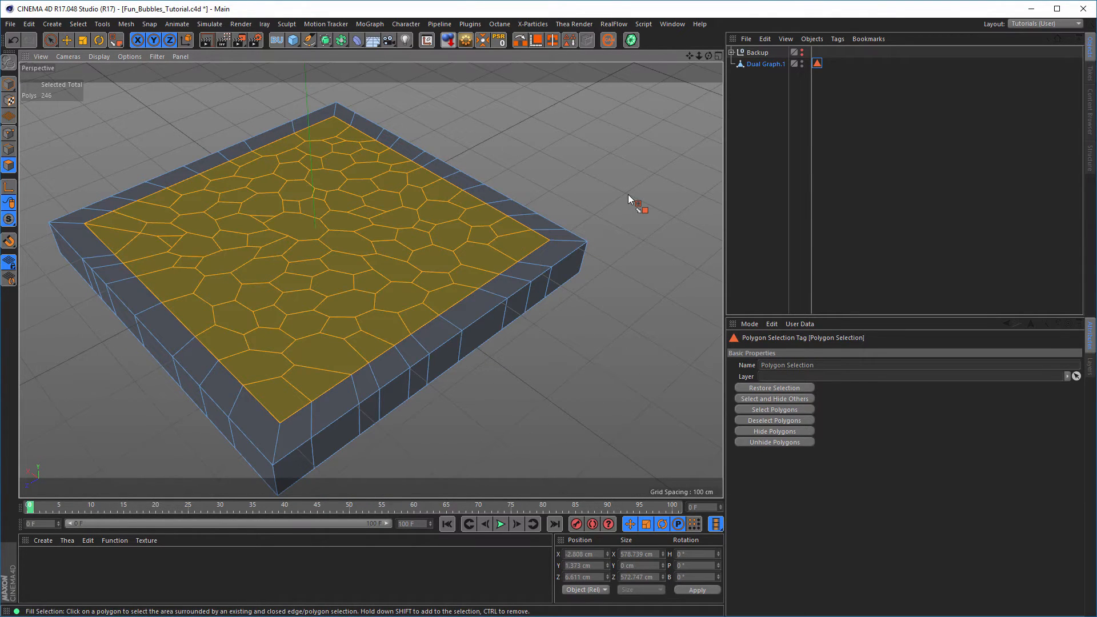
key(i)
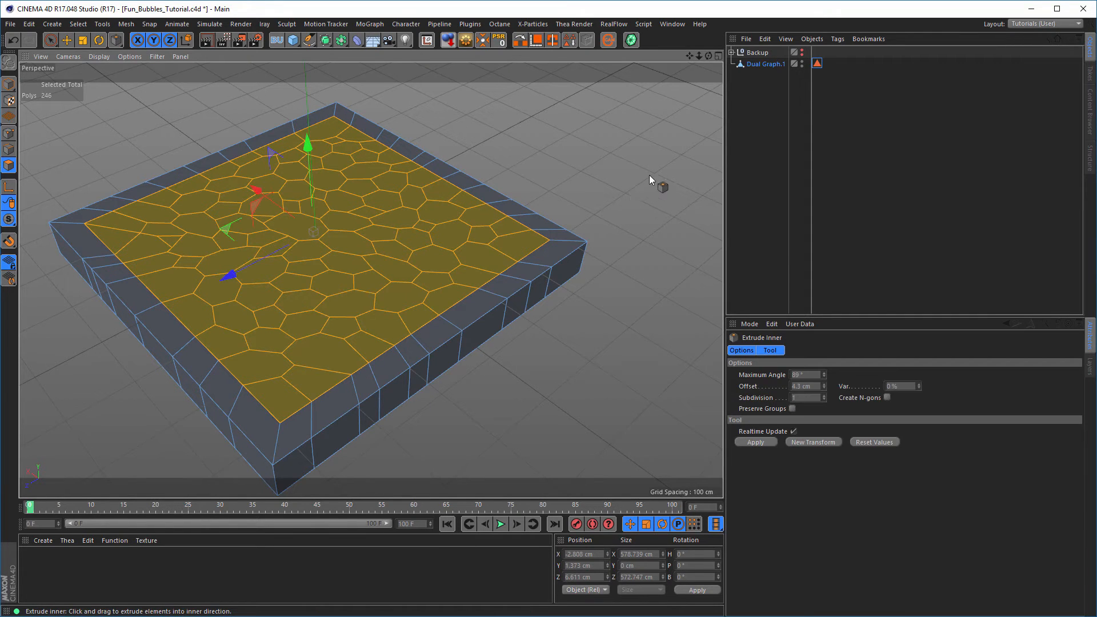
drag(647, 177, 616, 177)
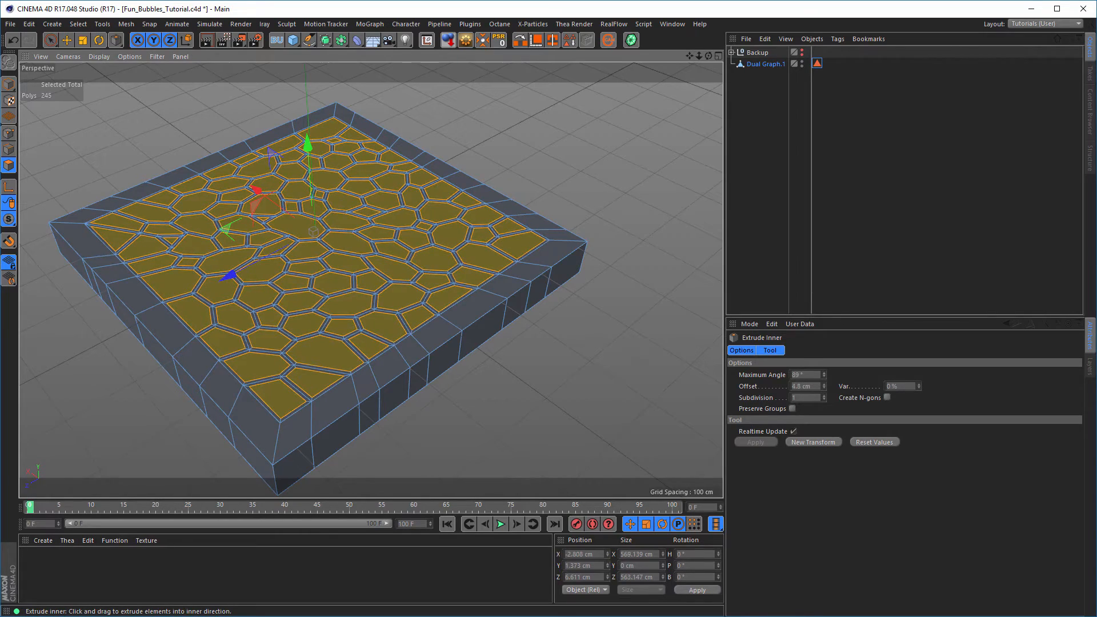
Step: Extrude the inset cells down into the slab with an offset of about -5.1 cm
alt+drag(343, 135, 348, 136)
alt+right_drag(348, 136, 472, 177)
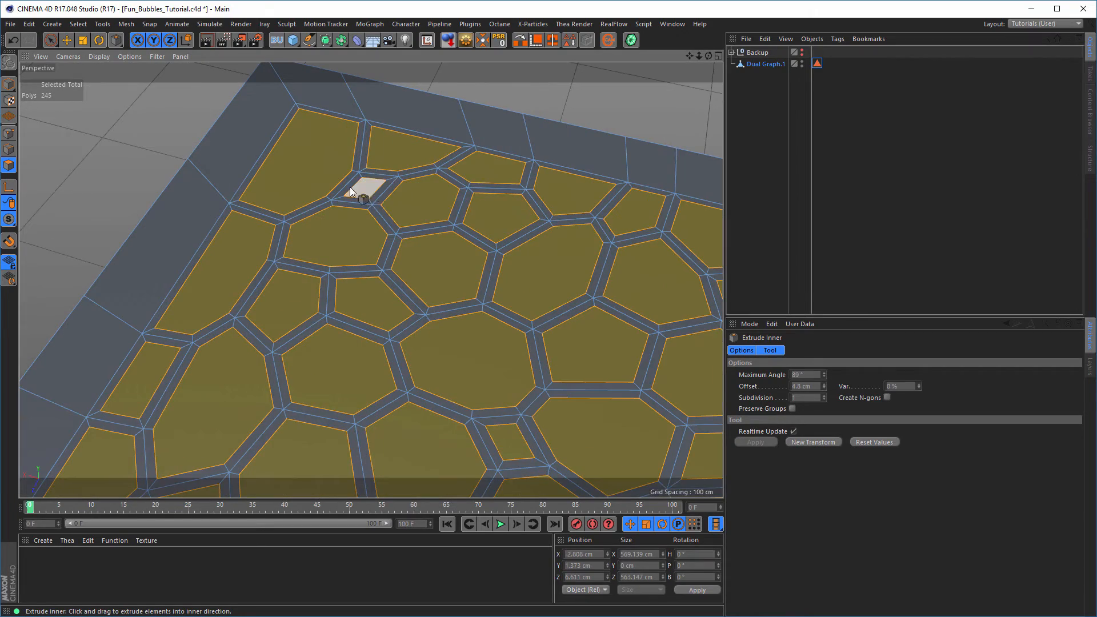
alt+right_drag(350, 187, 280, 239)
alt+middle_drag(380, 261, 269, 232)
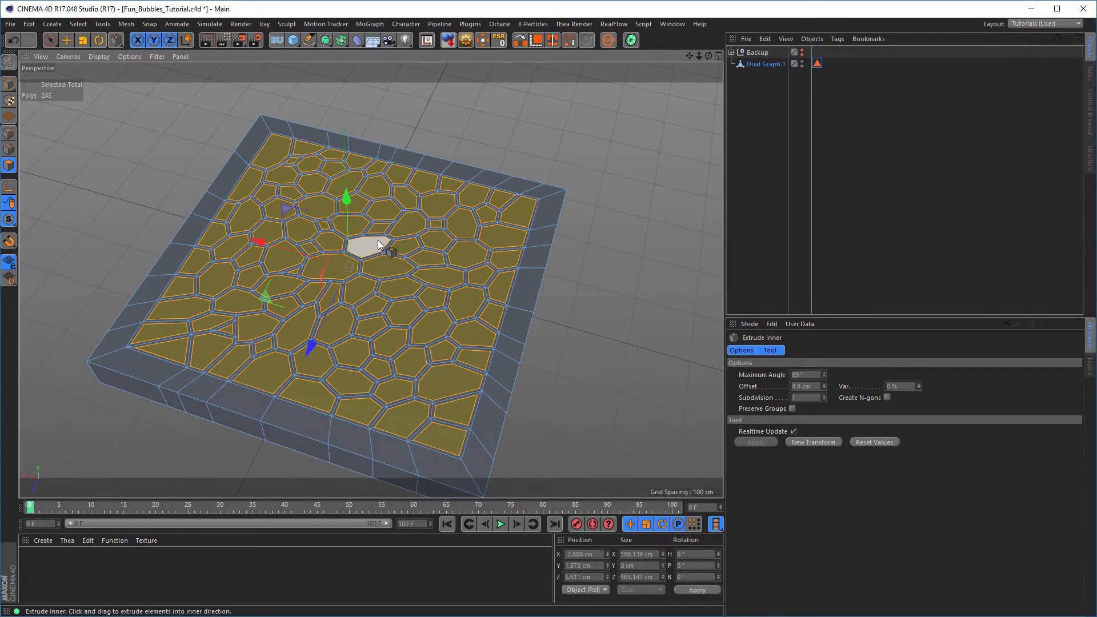
alt+drag(380, 240, 436, 271)
alt+middle_drag(417, 301, 384, 296)
alt+right_drag(385, 296, 407, 295)
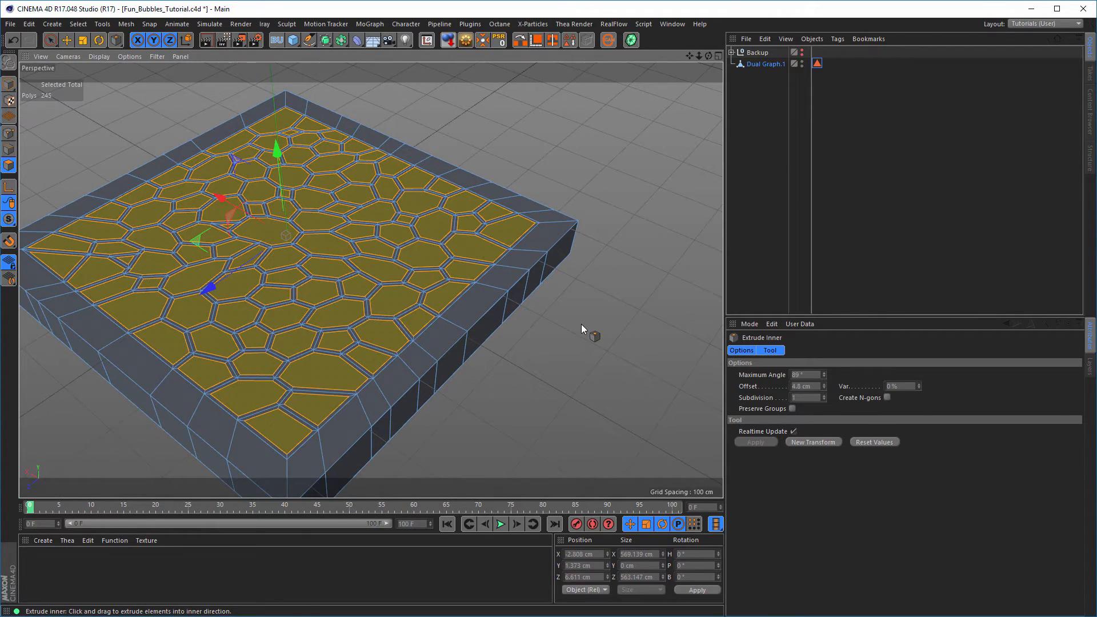
key(d)
alt+right_drag(417, 320, 586, 329)
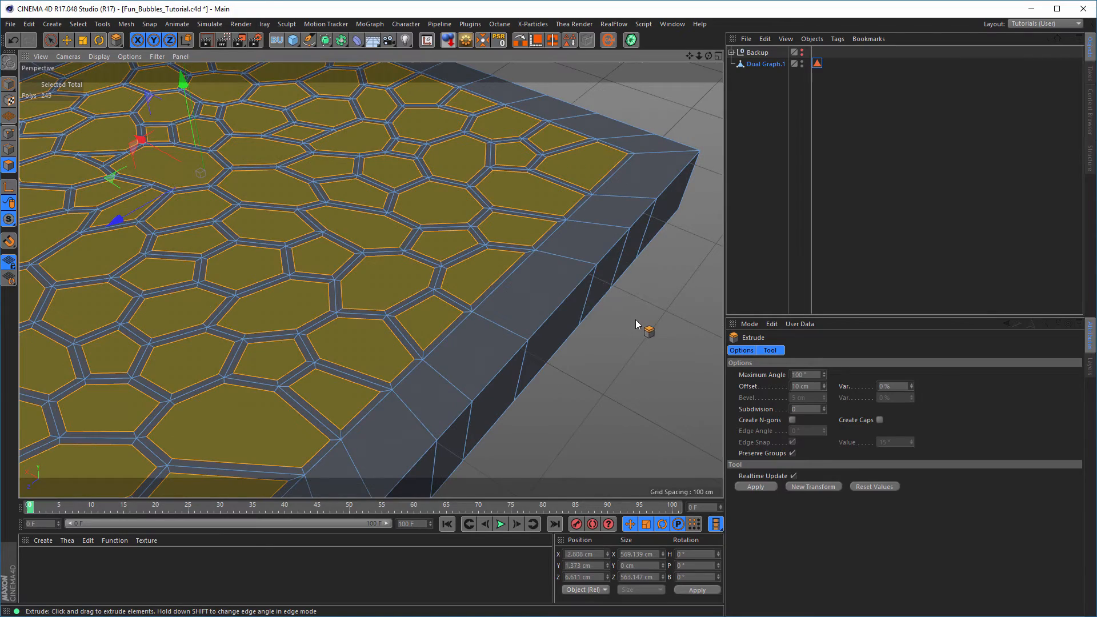
drag(635, 319, 607, 320)
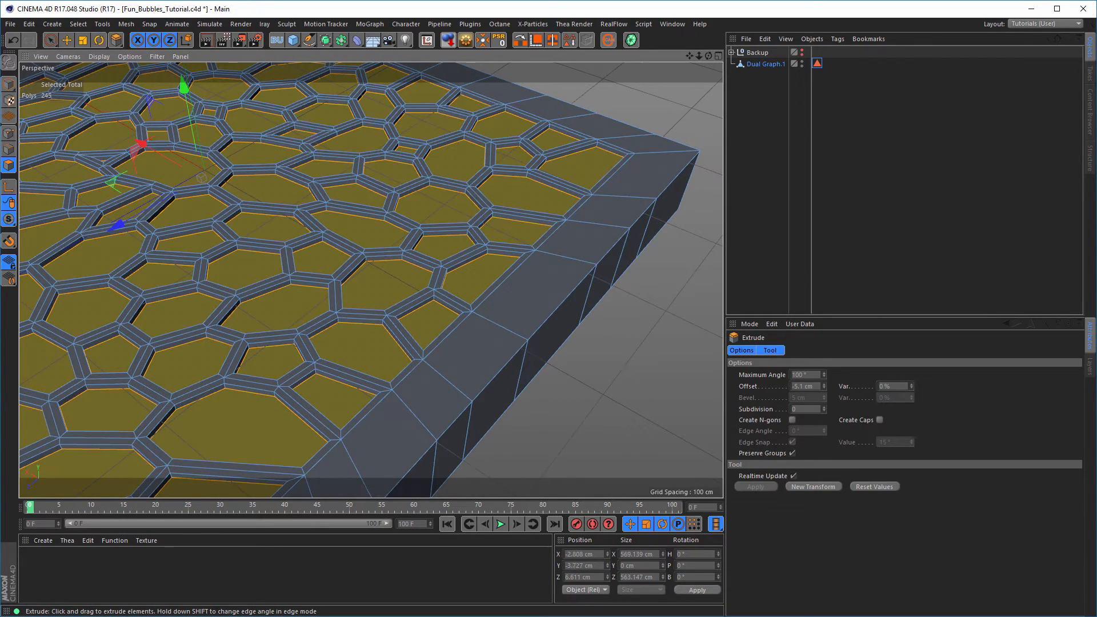
Step: Inset the recessed cell floors again with Extrude Inner at an offset of 4.8 cm
key(i)
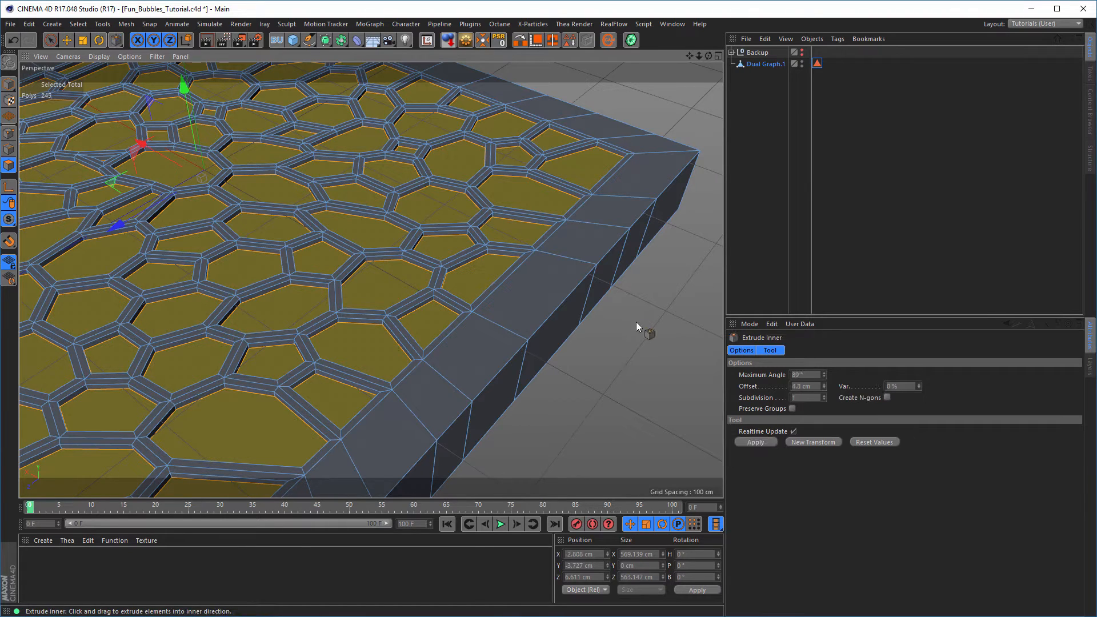
click(758, 442)
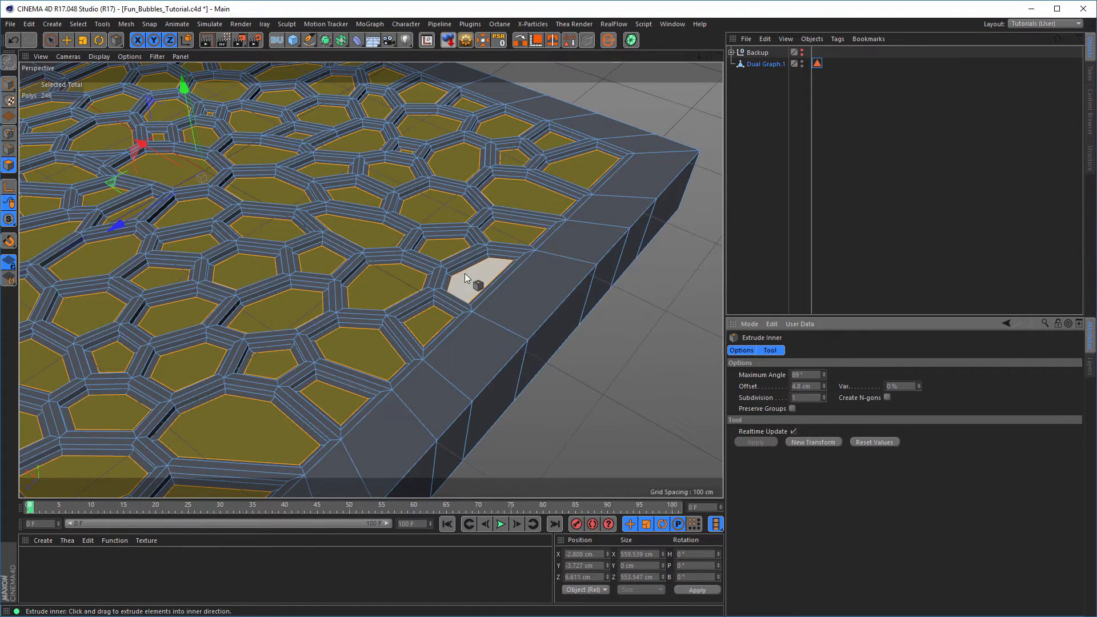
Step: Select and delete the overlapping faces inside the broken triangular cell, then clear the selection
alt+drag(319, 214, 382, 239)
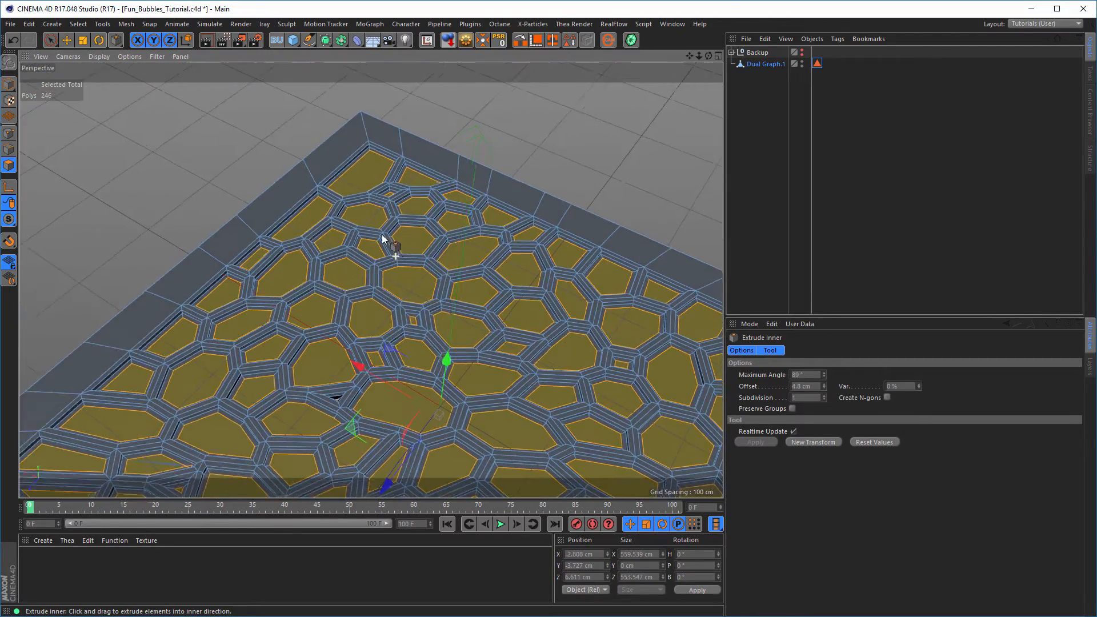
scroll(383, 239, up, 10)
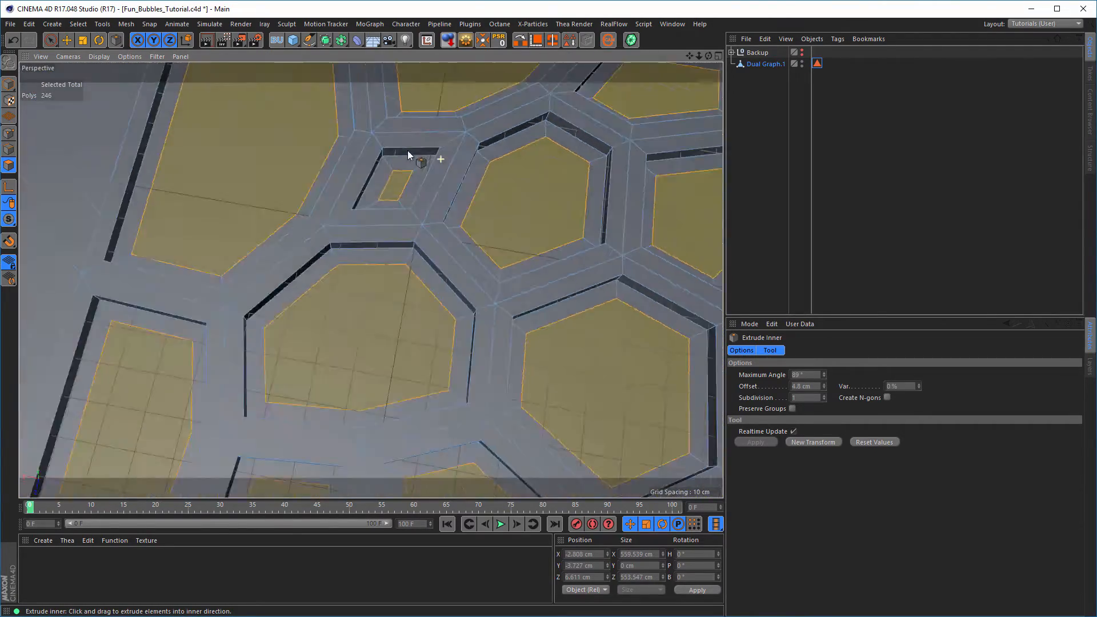
alt+drag(408, 152, 412, 191)
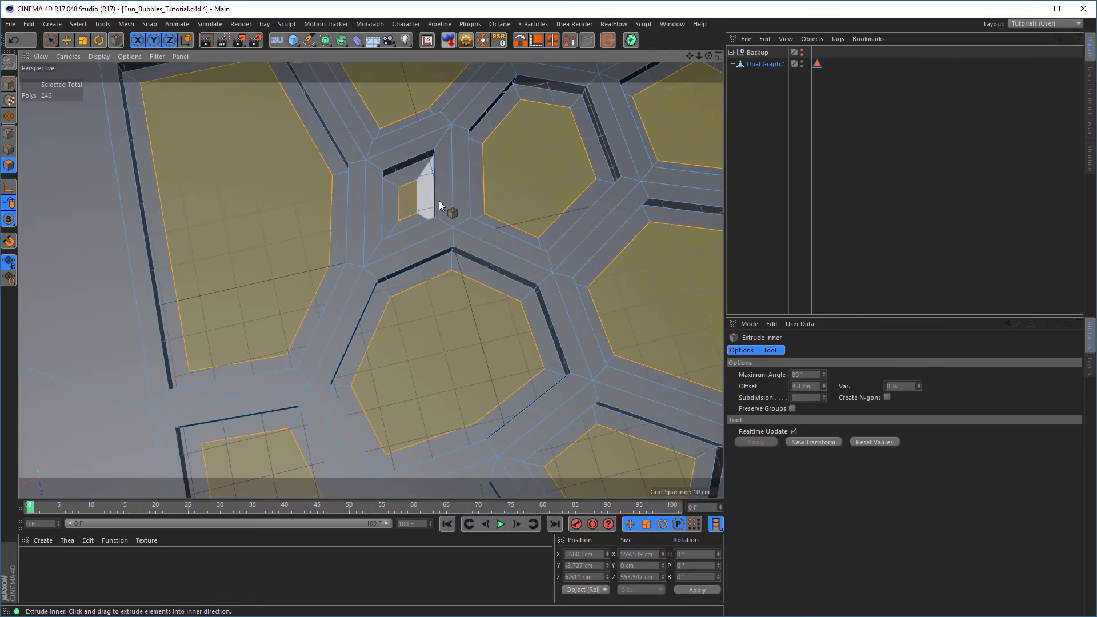
scroll(439, 204, down, 10)
alt+drag(313, 235, 461, 311)
scroll(498, 402, up, 10)
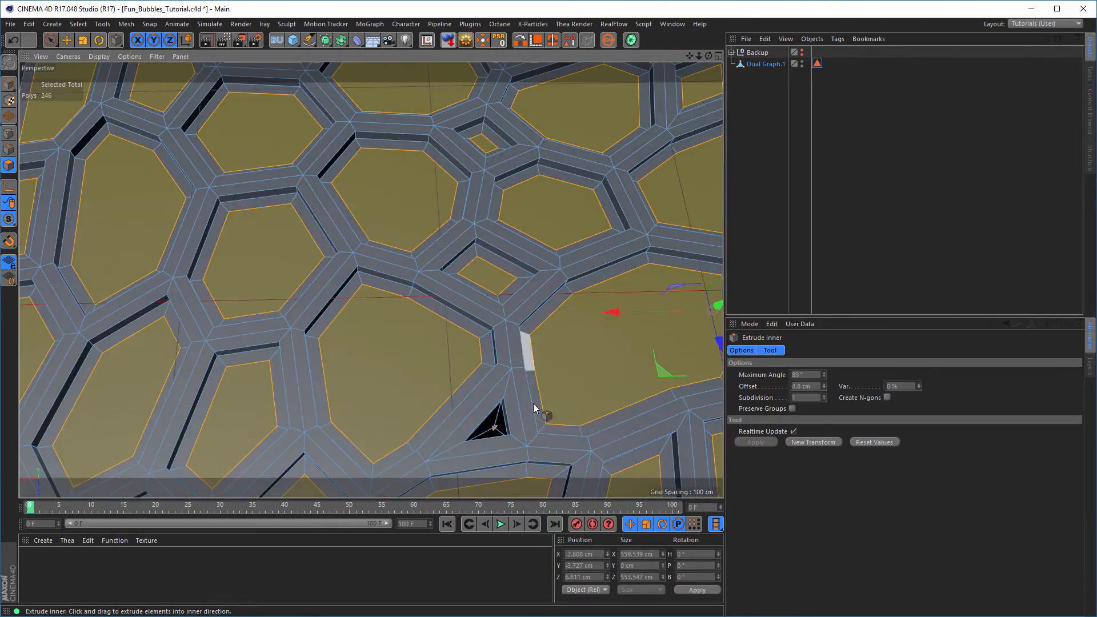
scroll(497, 334, up, 5)
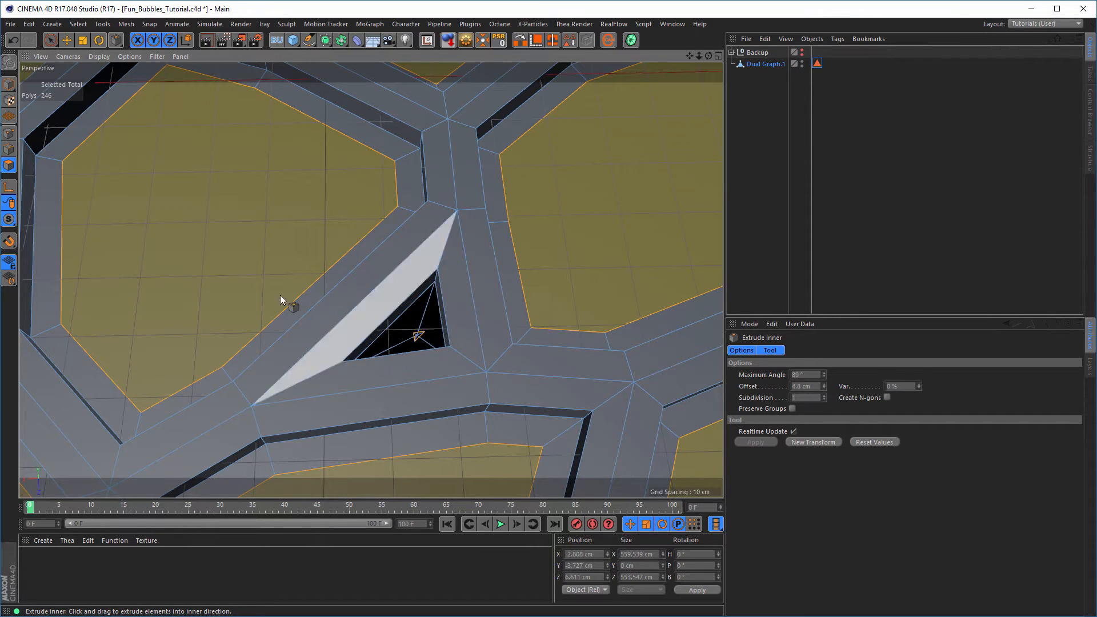
click(51, 42)
click(418, 336)
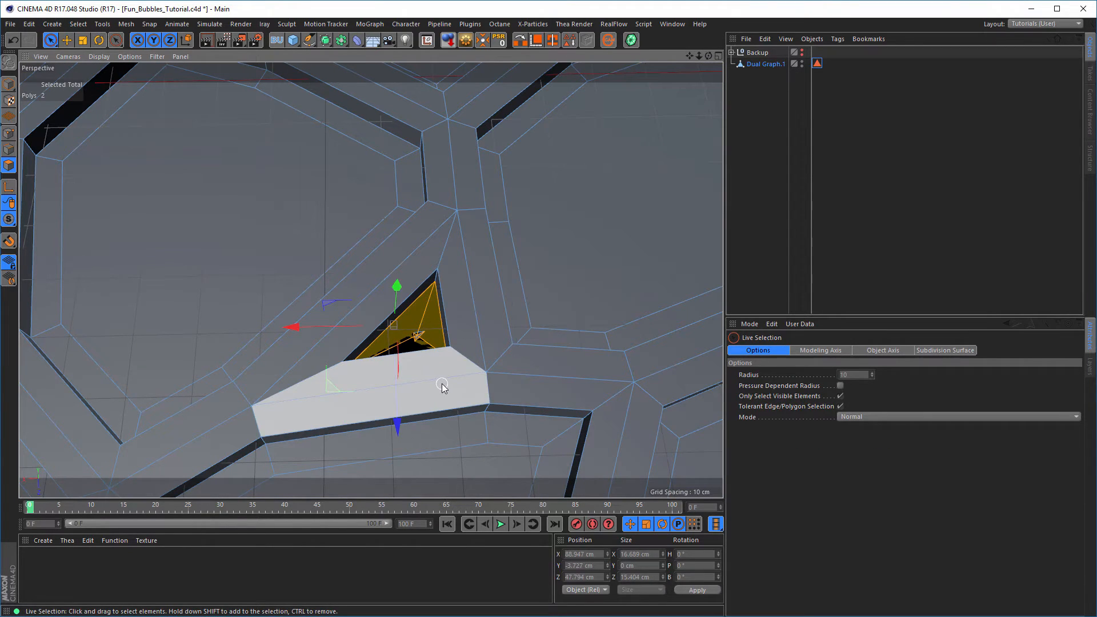
key(ctrl+shift+a)
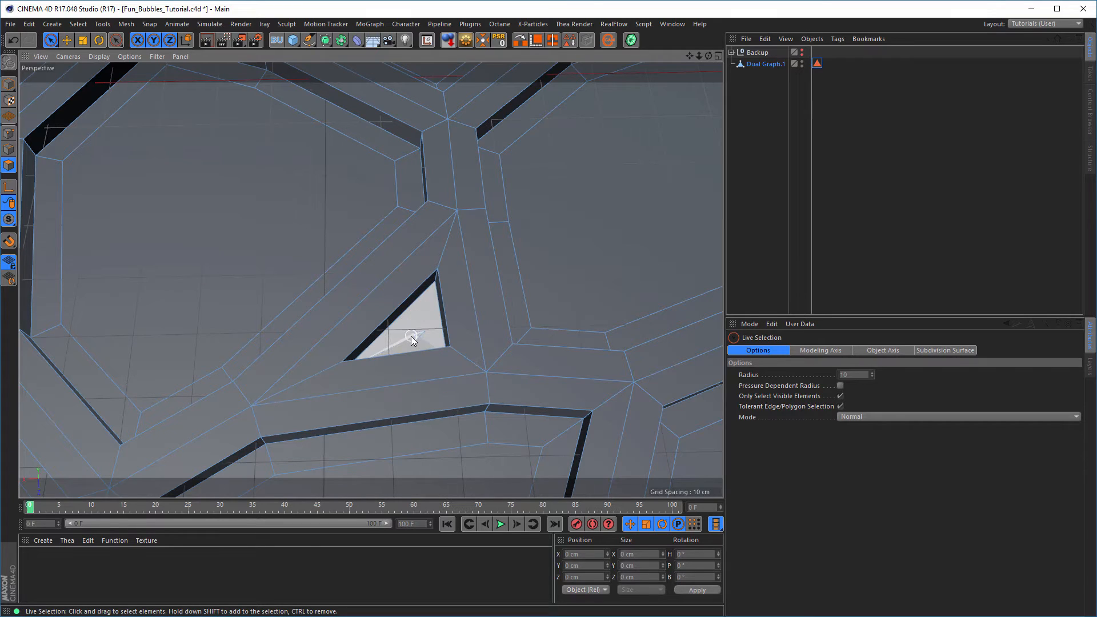
click(411, 341)
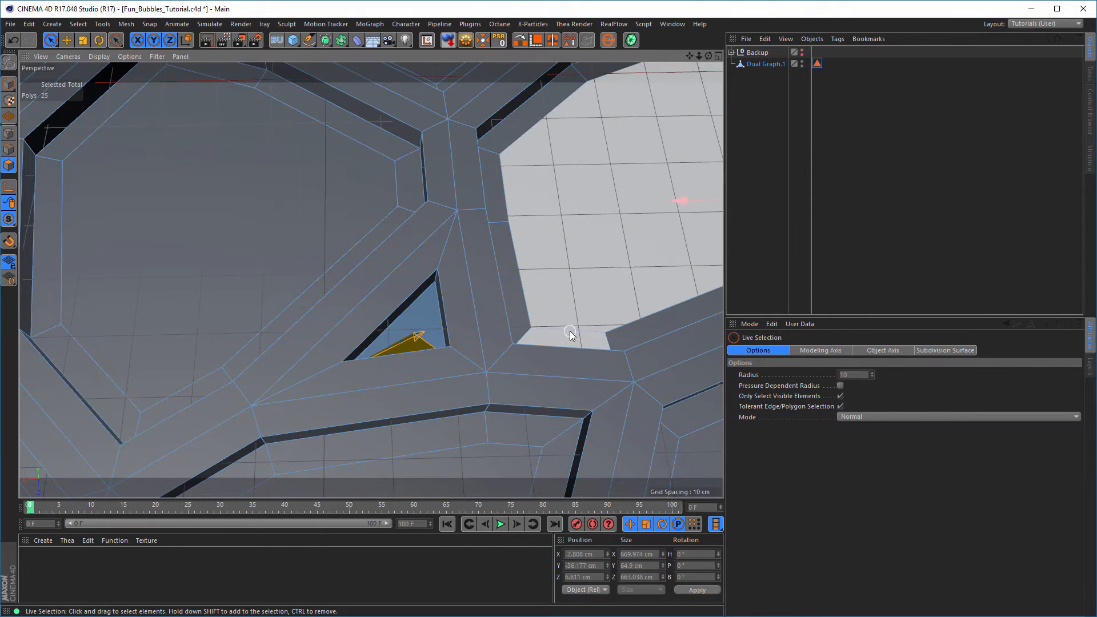
key(ctrl+shift+a)
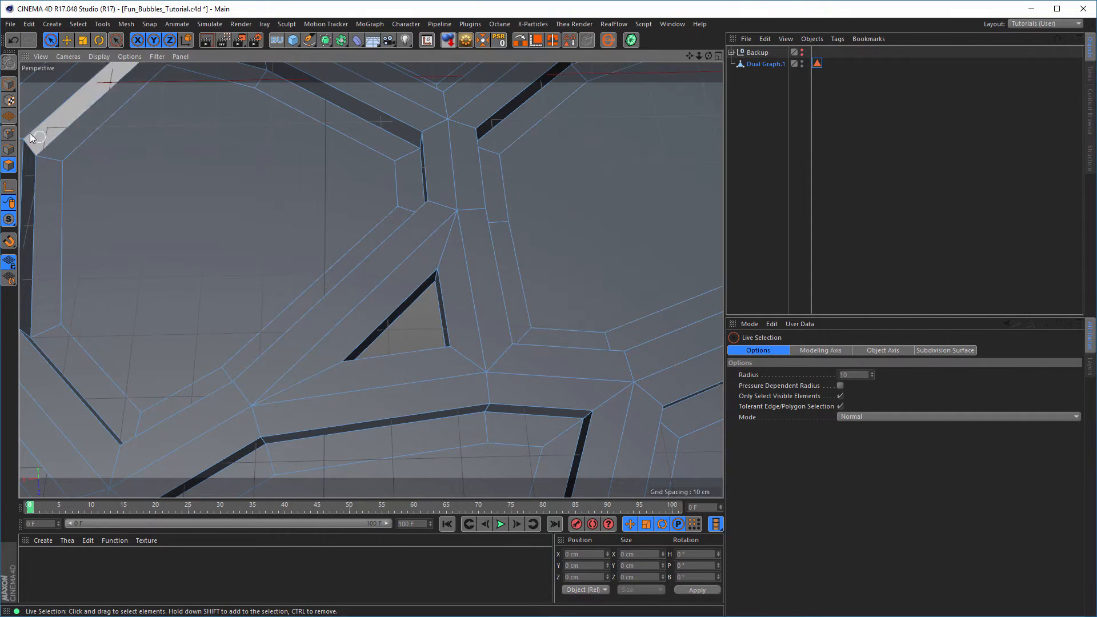
Step: Optimize the mesh in point mode to remove the stray points left inside the triangular cell
click(8, 133)
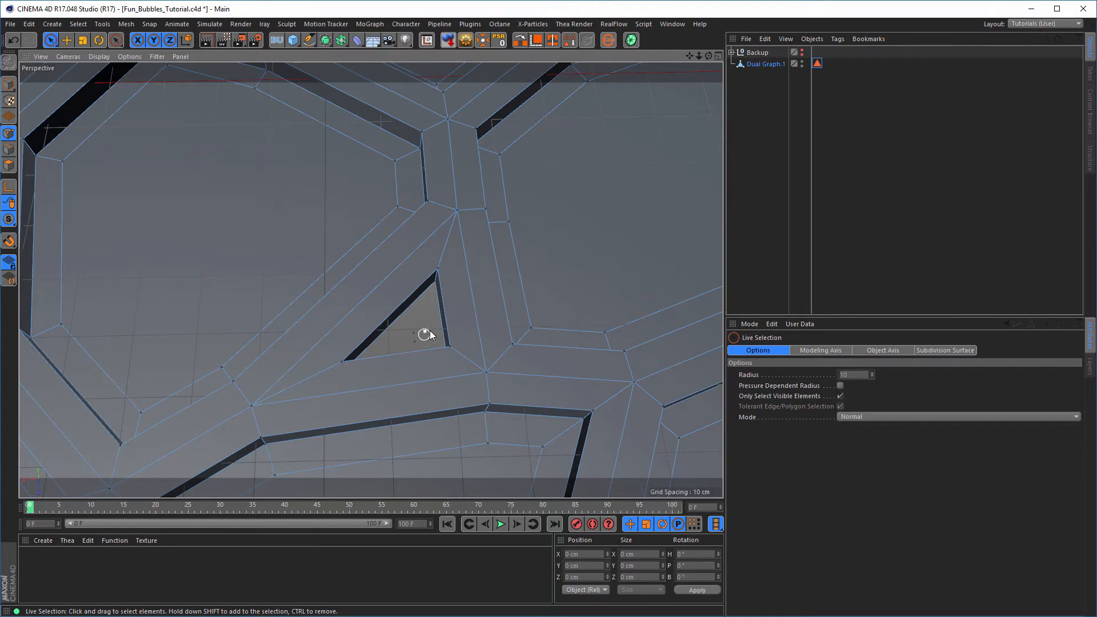
right_click(460, 318)
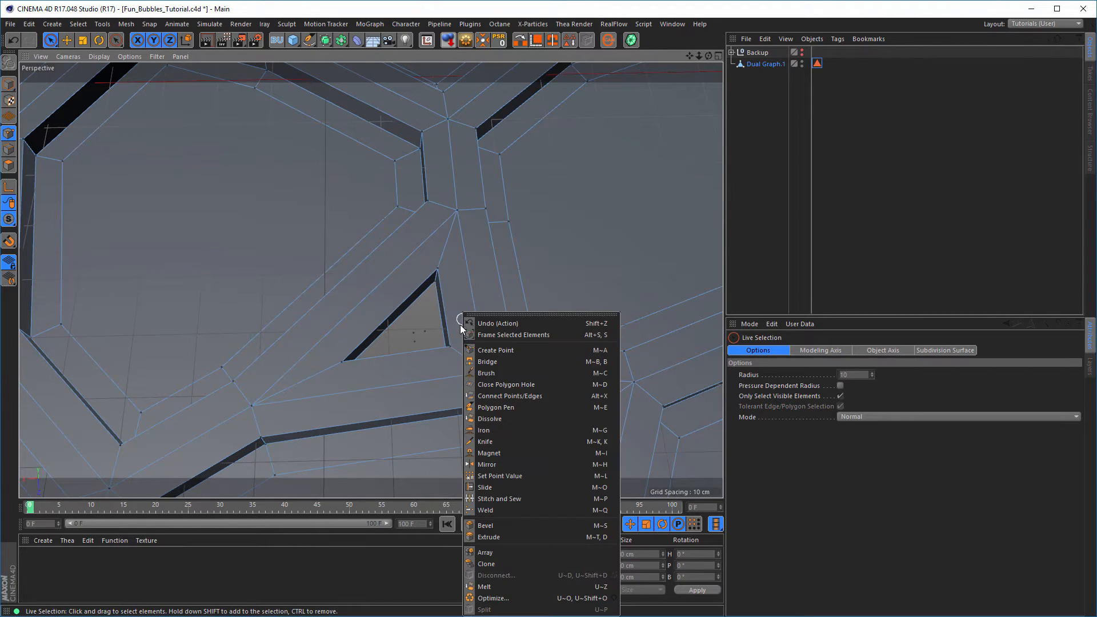
click(492, 598)
scroll(331, 351, down, 3)
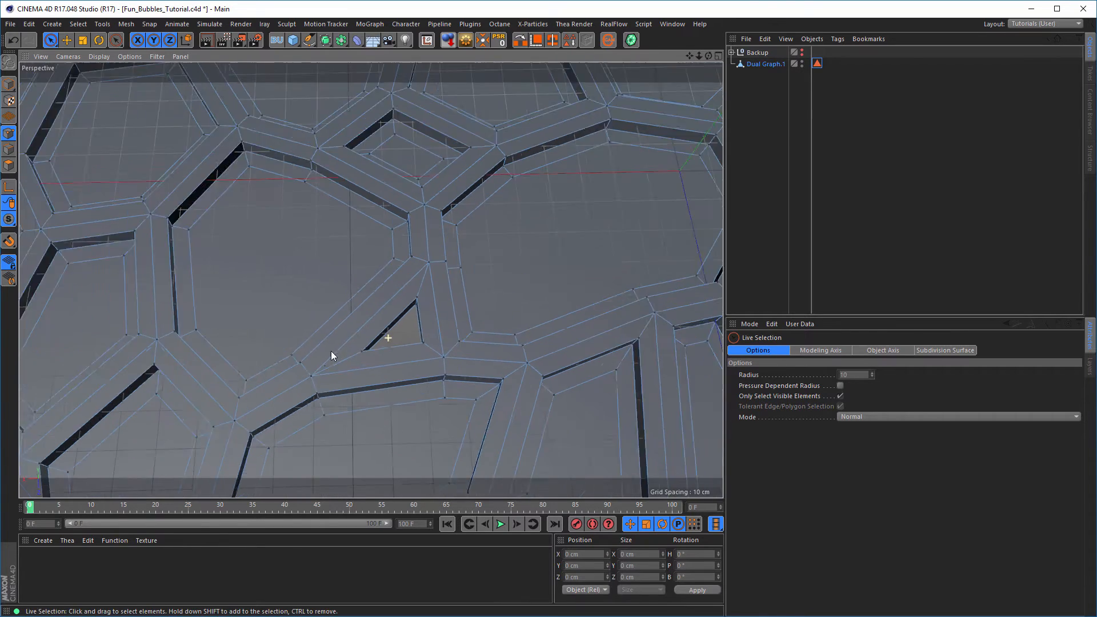
Step: Cap the opening in the floor of the cleaned triangular cell with Close Polygon Hole
scroll(385, 337, up, 3)
mouse_move(396, 333)
alt+mouse_down()
mouse_move(416, 316)
mouse_move(403, 329)
alt+mouse_up()
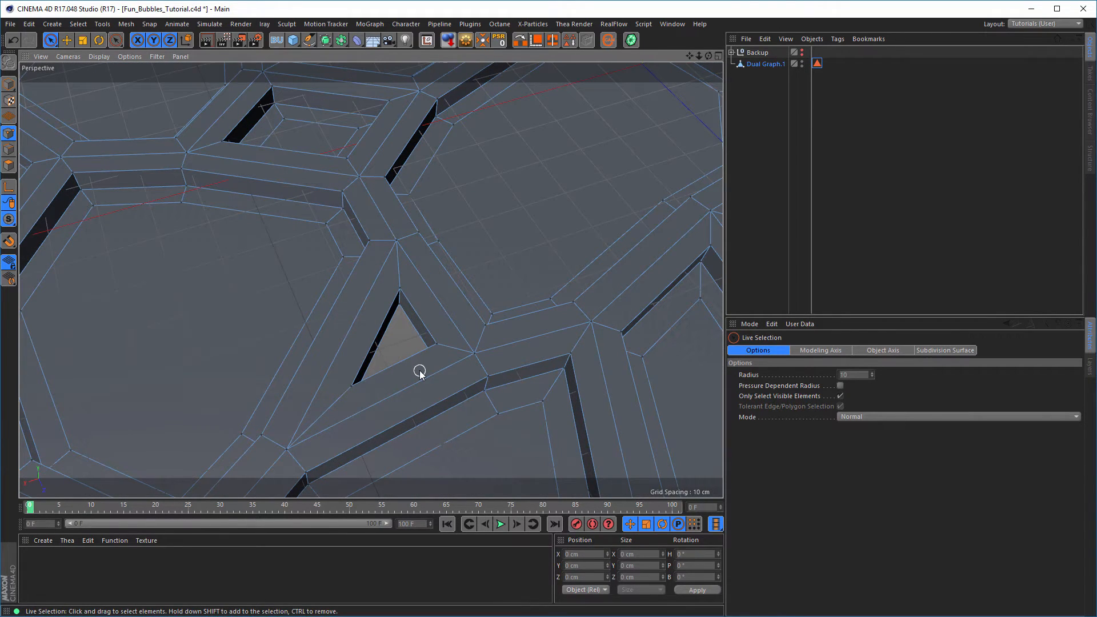
right_click(437, 361)
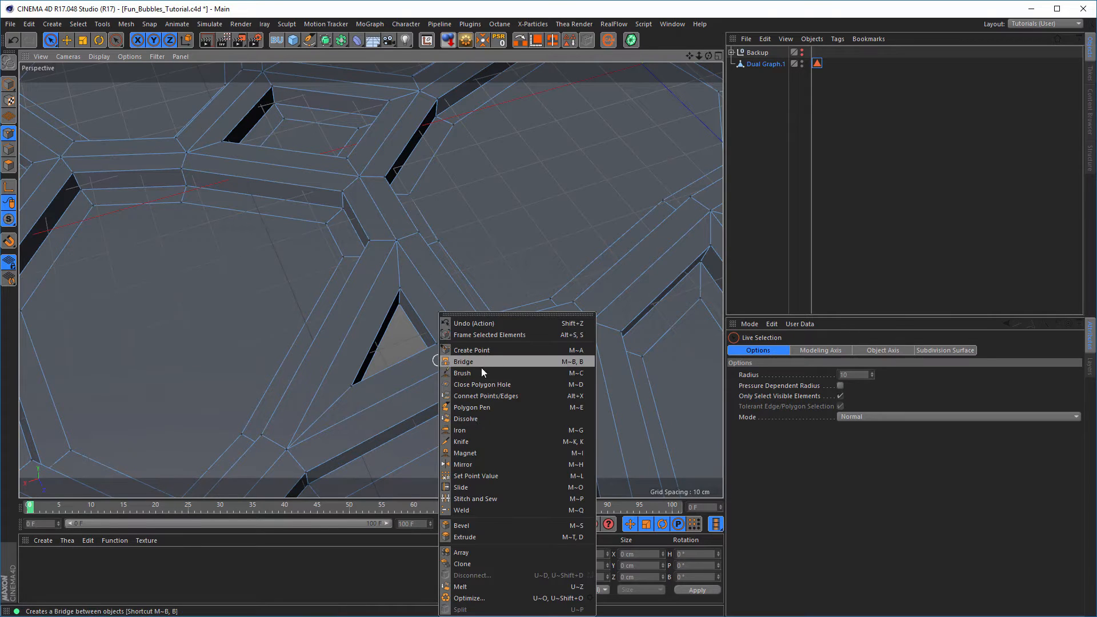
click(517, 383)
scroll(416, 344, down, 10)
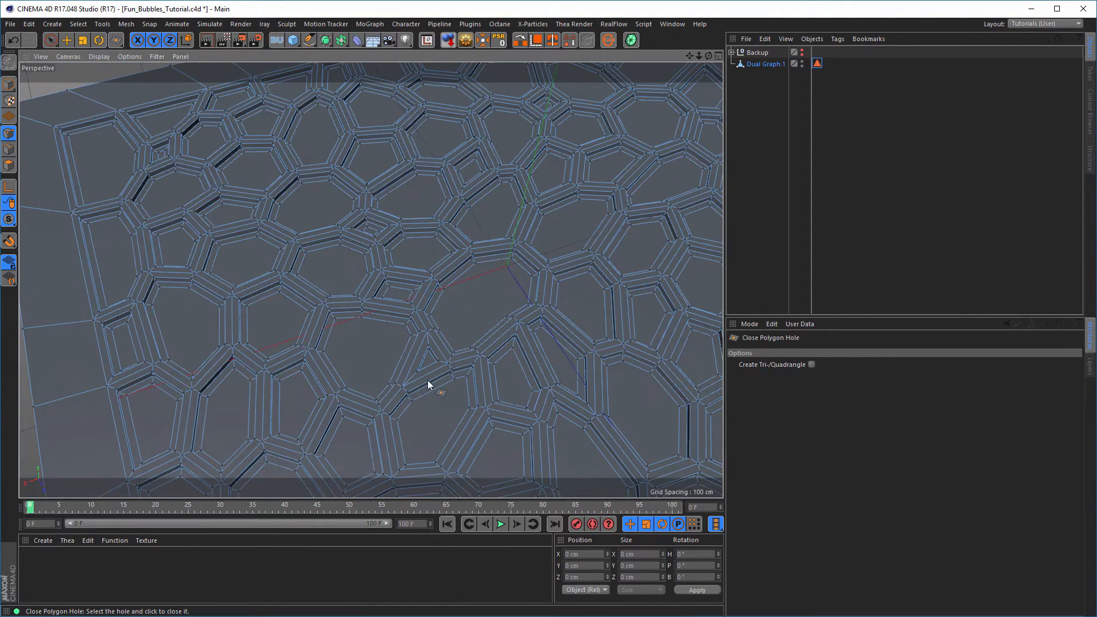
Step: Weld the overlapping floor corner points of the broken cell beside the small triangular cell, using the Polygon Pen
alt+middle_drag(454, 341, 403, 329)
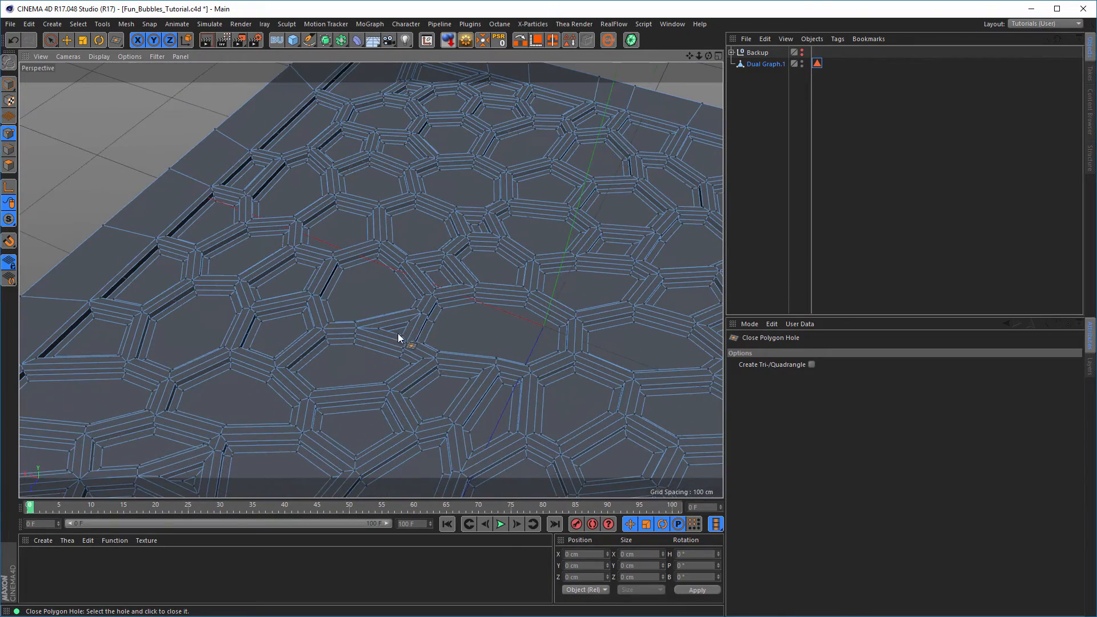
alt+right_drag(379, 343, 334, 350)
alt+drag(372, 280, 340, 377)
alt+right_drag(231, 353, 417, 349)
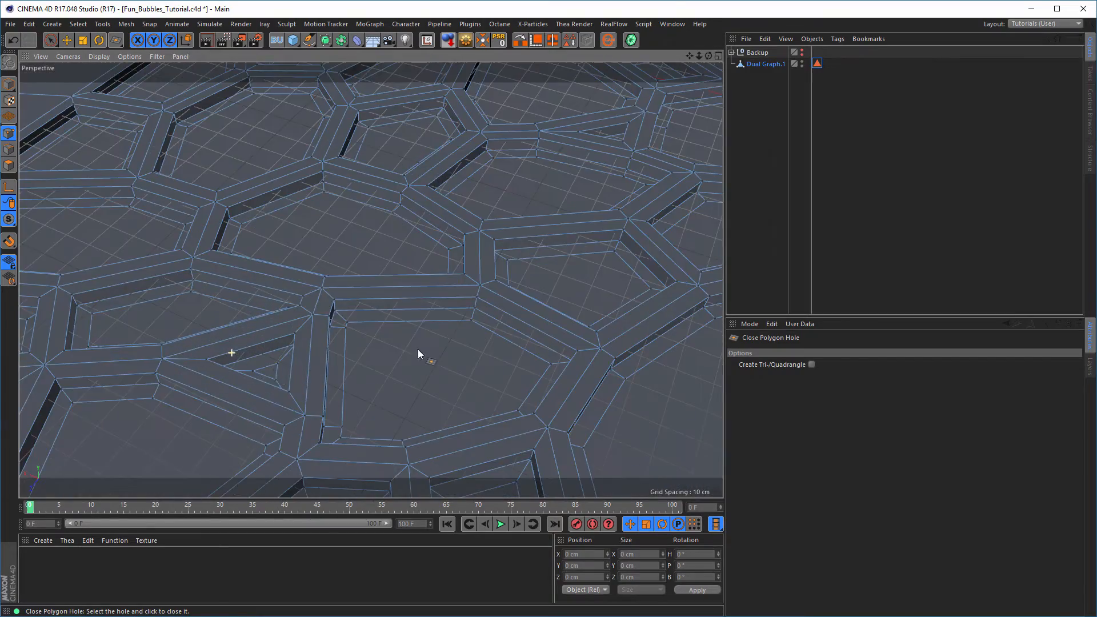
alt+drag(268, 369, 153, 340)
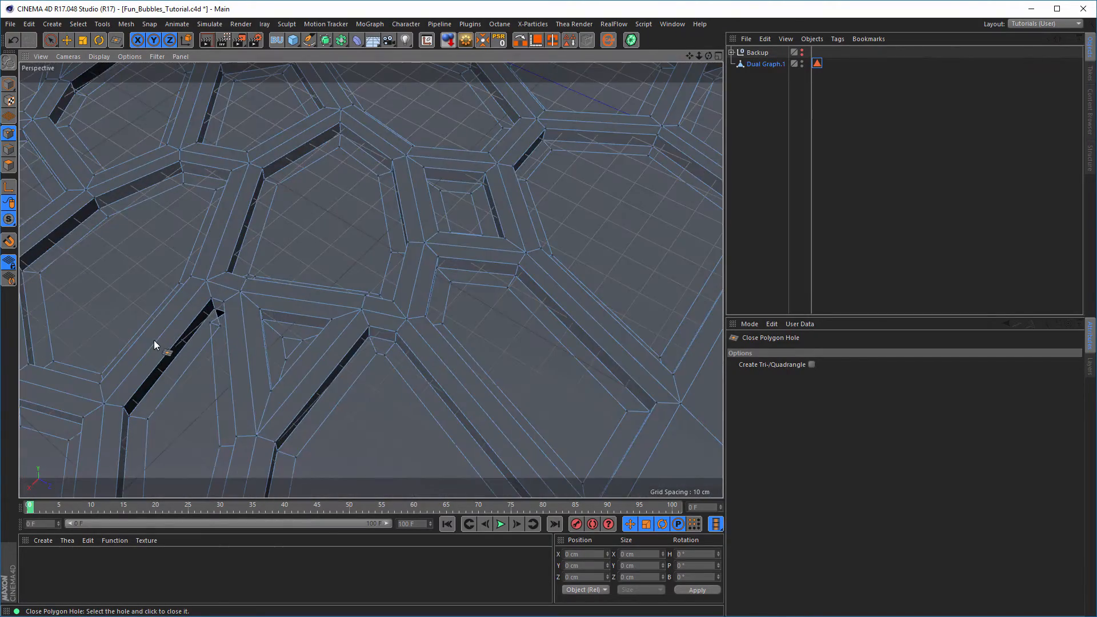
alt+right_drag(193, 332, 256, 318)
alt+drag(255, 319, 182, 343)
alt+right_drag(226, 327, 280, 313)
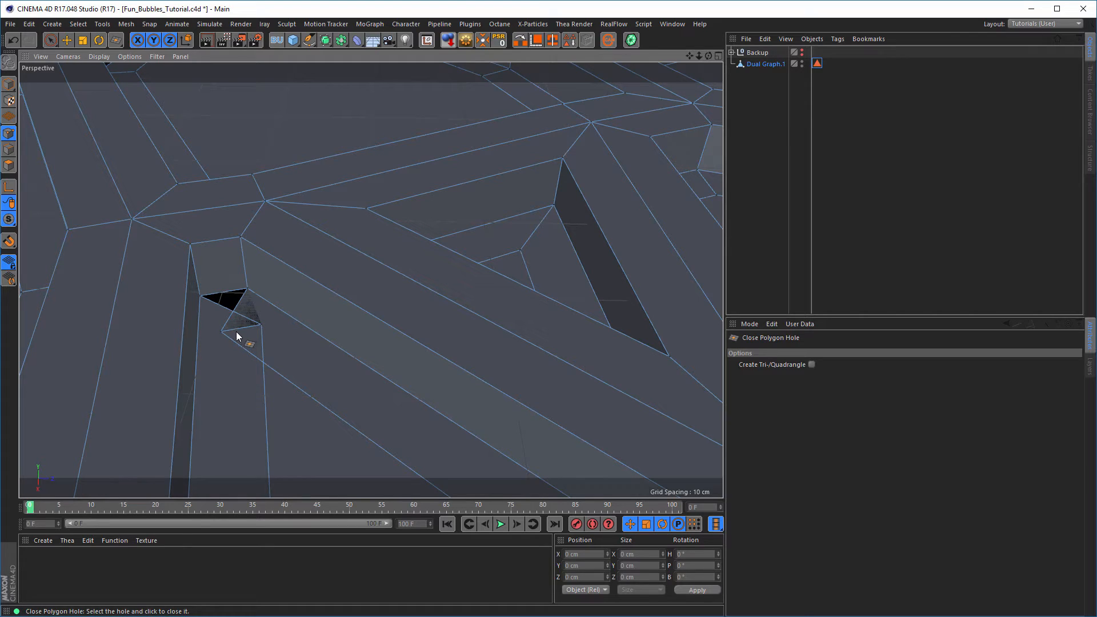
right_click(238, 336)
click(258, 371)
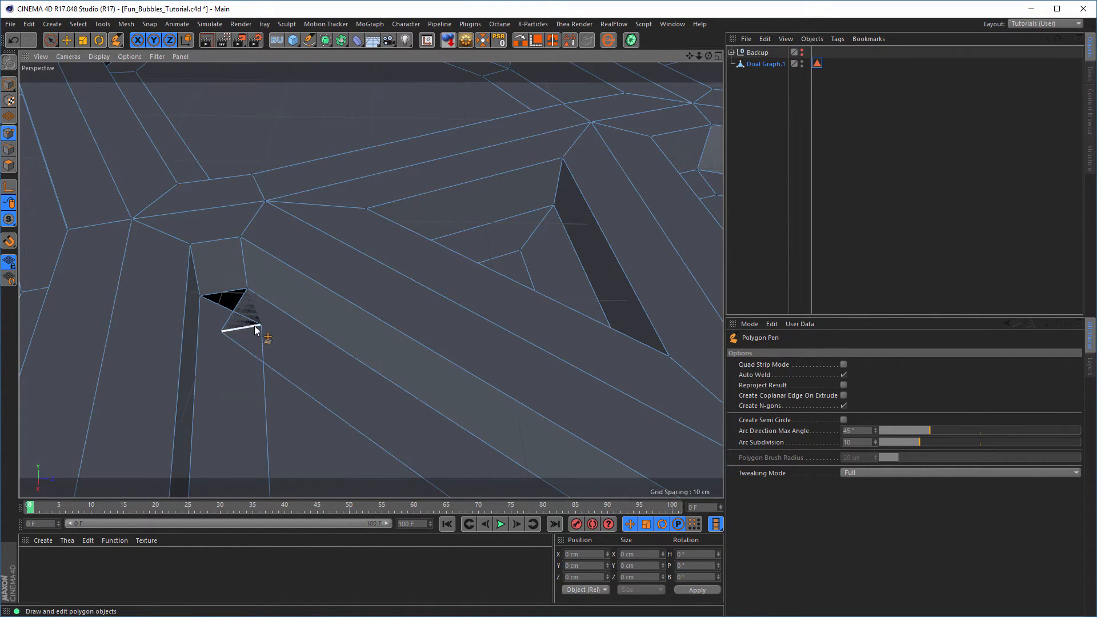
drag(260, 325, 224, 332)
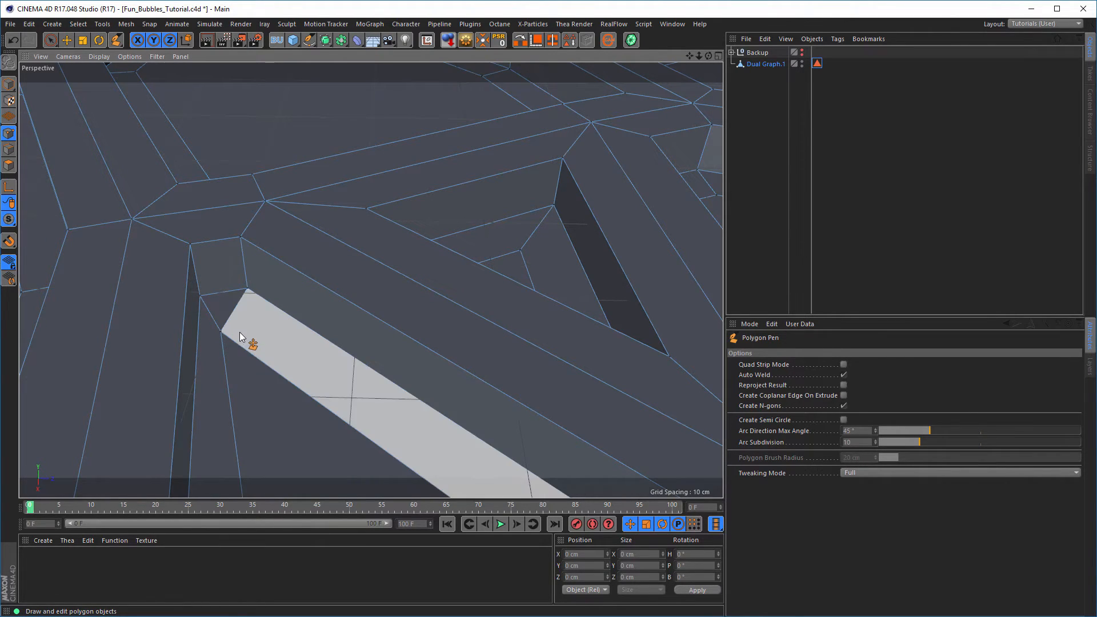
Step: Select the welded corner point and nudge it about 1.1 cm along the Z axis
click(52, 41)
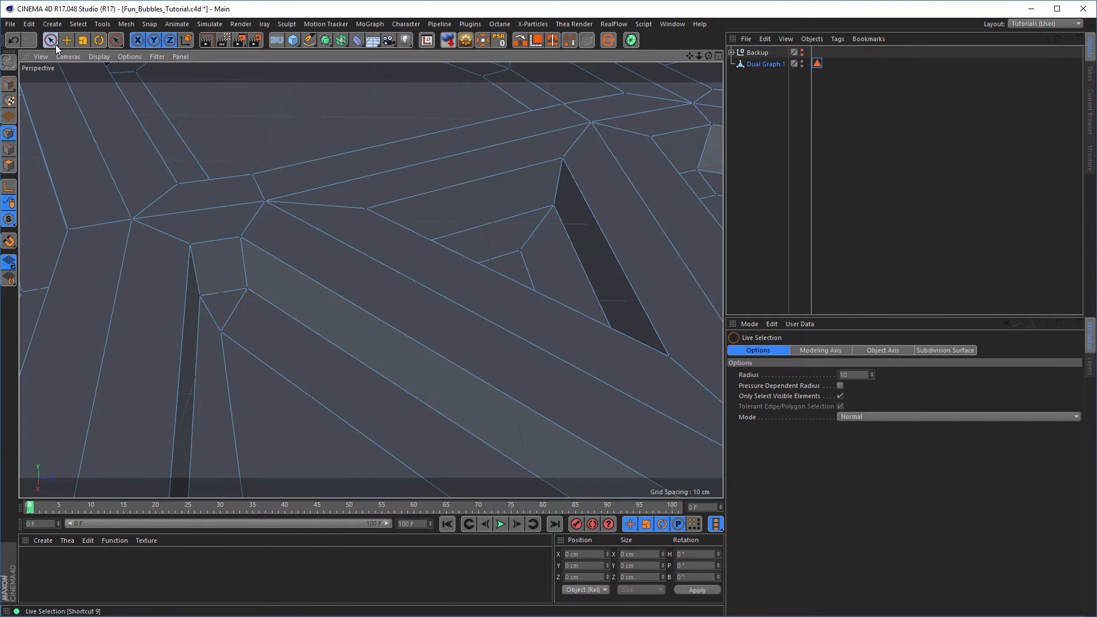
click(221, 331)
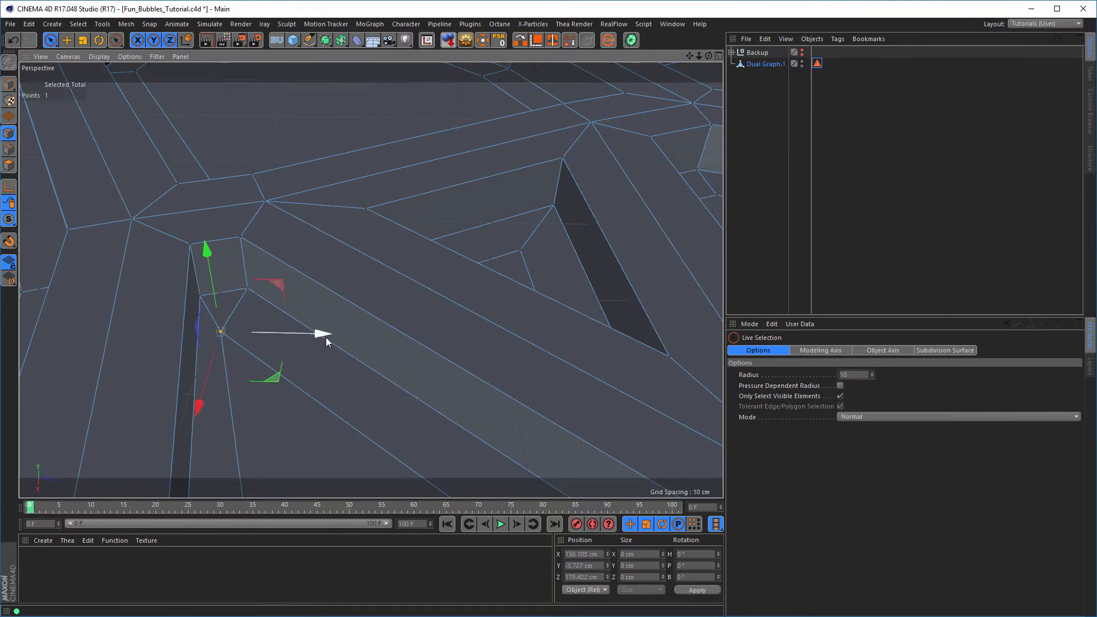
drag(326, 337, 341, 341)
Step: Inspect the remaining cells across the slab for other broken or overlapping geometry
scroll(343, 386, down, 5)
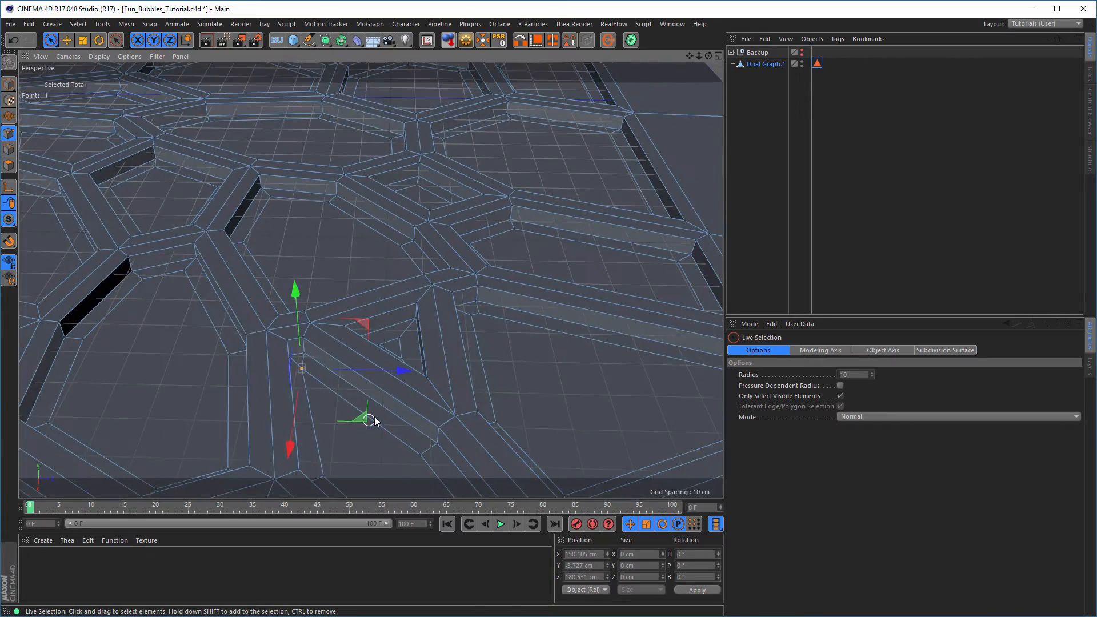
alt+middle_drag(372, 419, 327, 279)
alt+drag(349, 366, 457, 341)
alt+right_drag(404, 347, 360, 371)
alt+middle_drag(370, 383, 438, 432)
alt+right_drag(351, 331, 276, 341)
alt+middle_drag(356, 341, 244, 279)
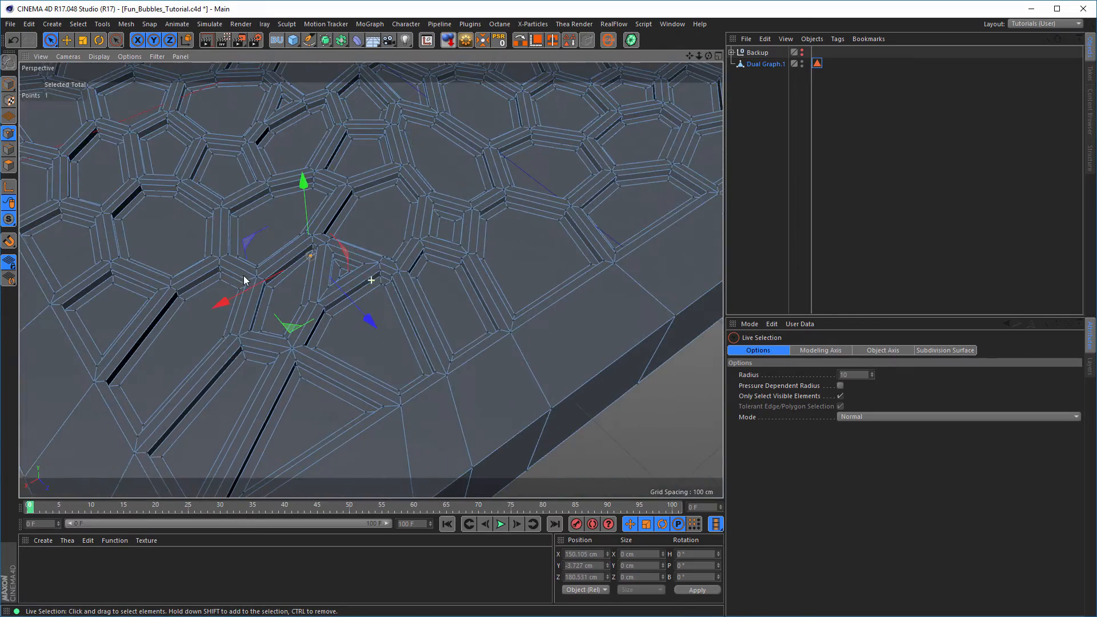
alt+drag(360, 277, 367, 334)
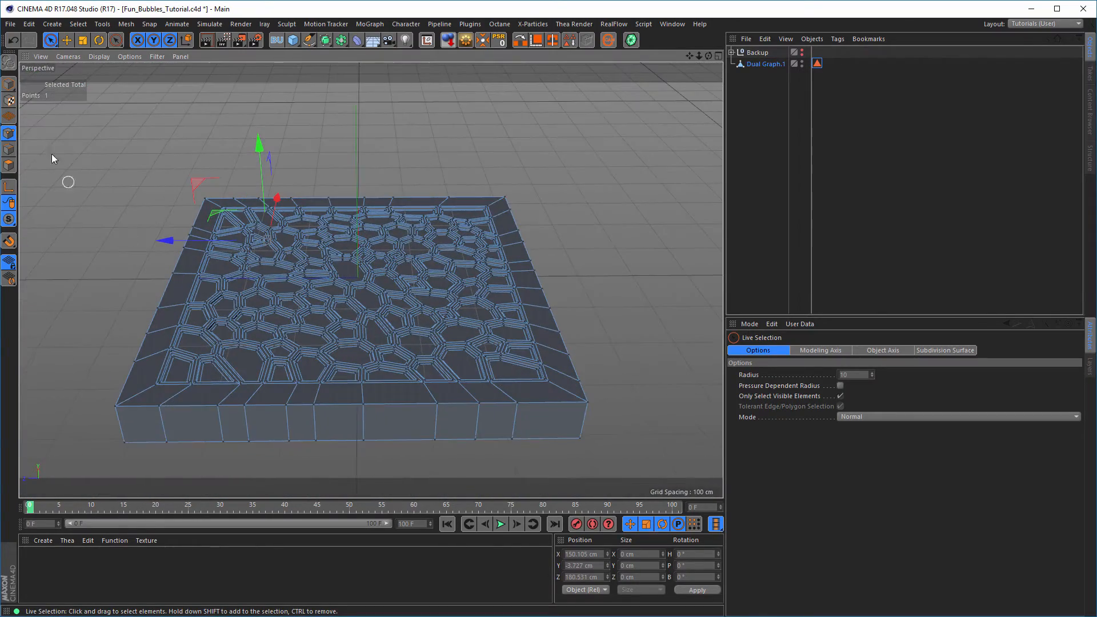
Step: Select the slab mesh in model mode and render a preview of it in the viewport
click(9, 87)
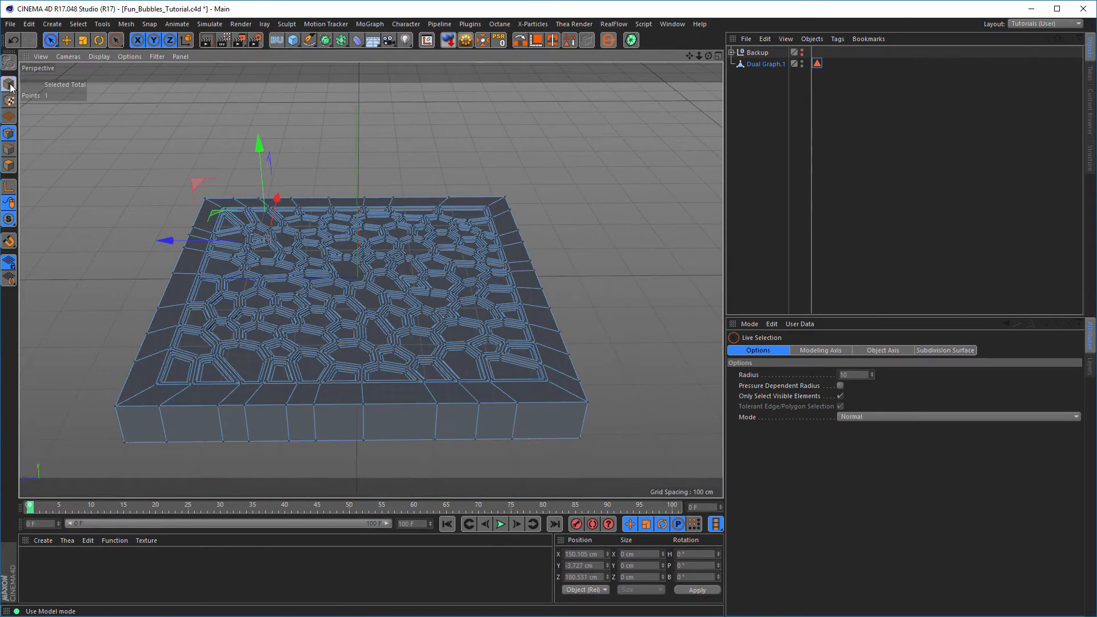
click(762, 64)
alt+drag(394, 277, 458, 273)
key(ctrl+r)
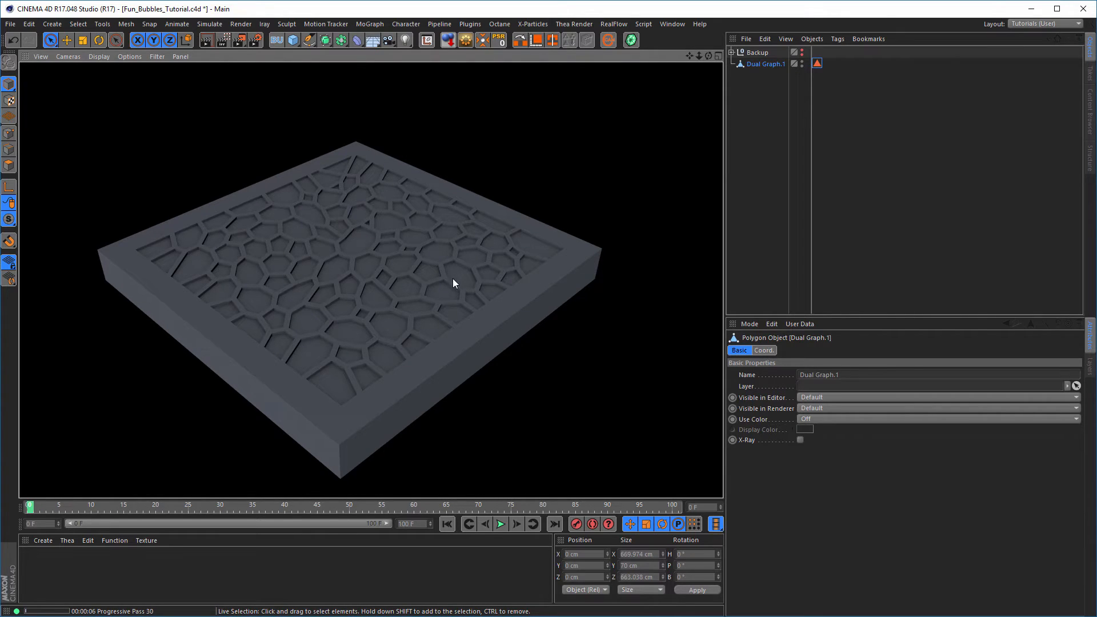
alt+right_drag(455, 278, 544, 262)
alt+middle_drag(562, 259, 594, 269)
alt+right_drag(594, 269, 571, 276)
alt+middle_drag(551, 281, 477, 293)
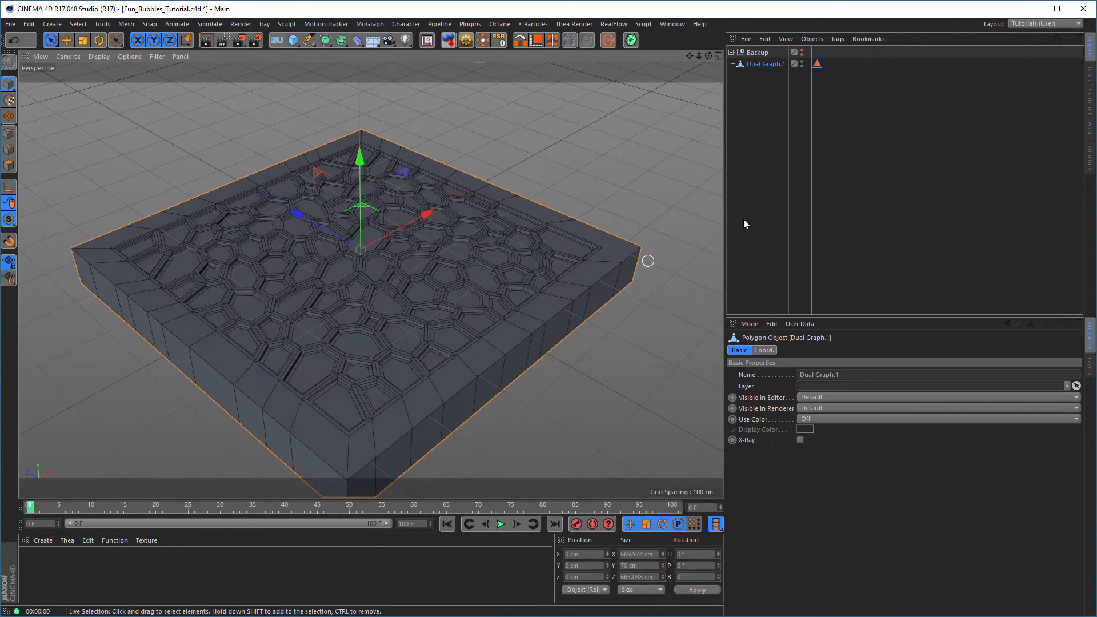
Step: Restore the stored polygon selection of cell floors and add the closed triangular cell's floor to it
double_click(817, 63)
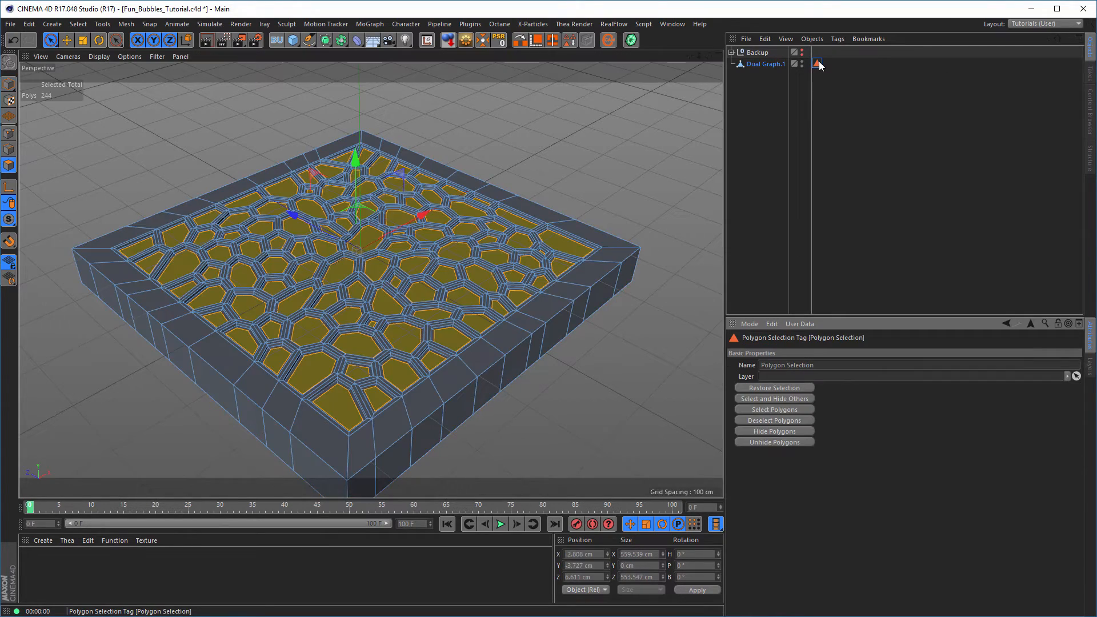
scroll(451, 173, up, 8)
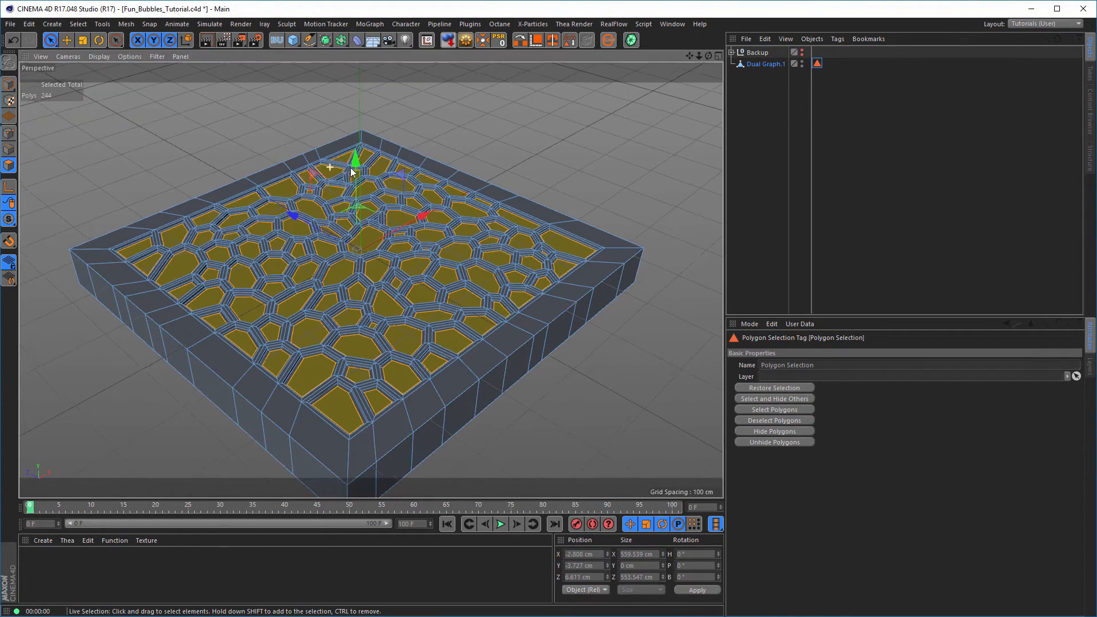
scroll(398, 142, up, 10)
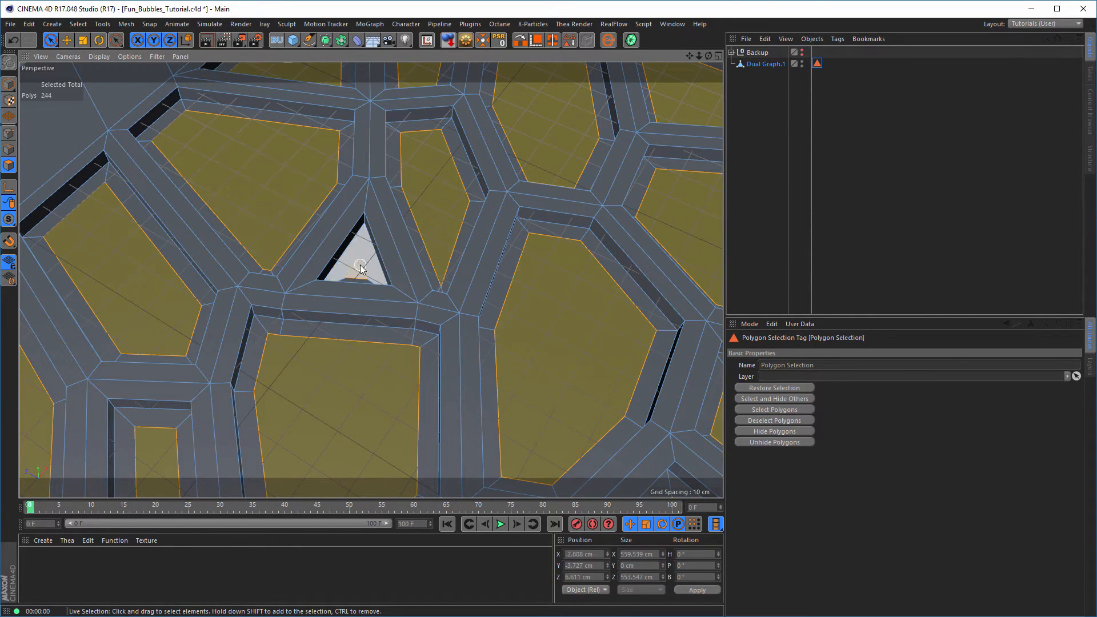
scroll(342, 309, down, 10)
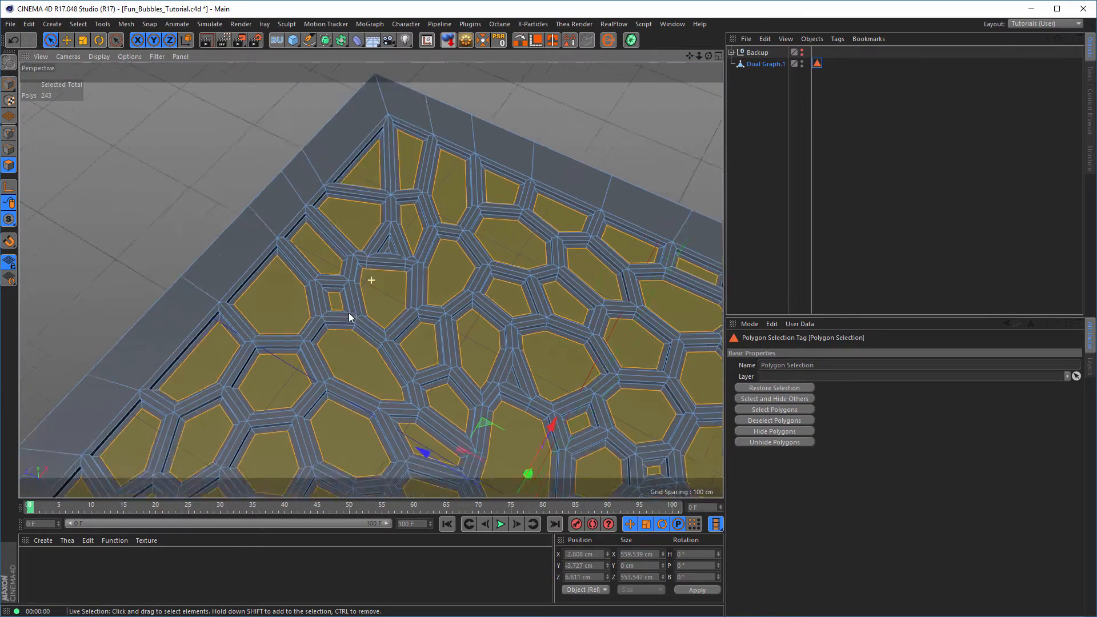
Step: Check the selected cell floors across the whole slab and update the stored polygon selection
alt+middle_drag(349, 313, 327, 239)
alt+right_drag(324, 241, 307, 261)
alt+middle_drag(297, 283, 212, 260)
mouse_move(434, 308)
alt+middle_down()
mouse_move(341, 272)
mouse_move(383, 208)
alt+middle_up()
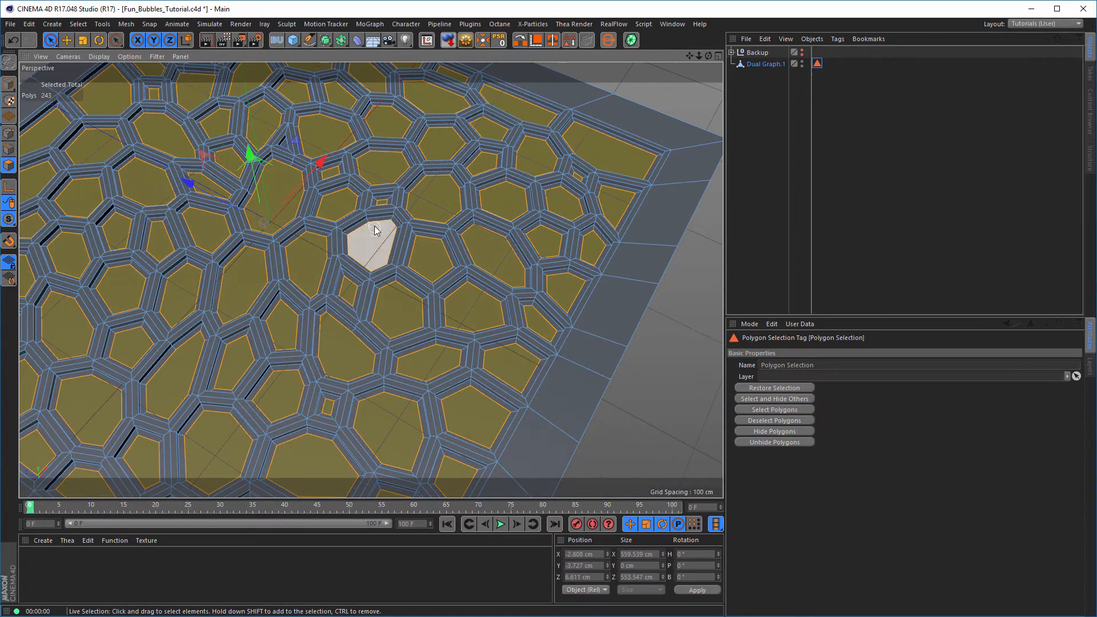
alt+right_drag(380, 199, 343, 251)
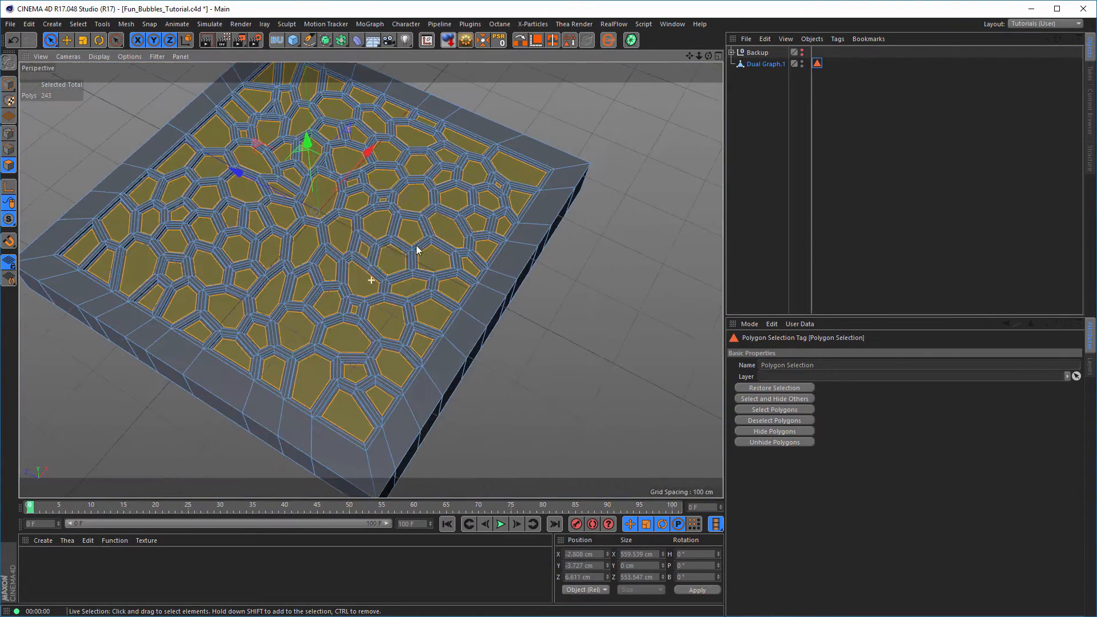
alt+middle_drag(416, 247, 449, 236)
alt+drag(334, 261, 318, 279)
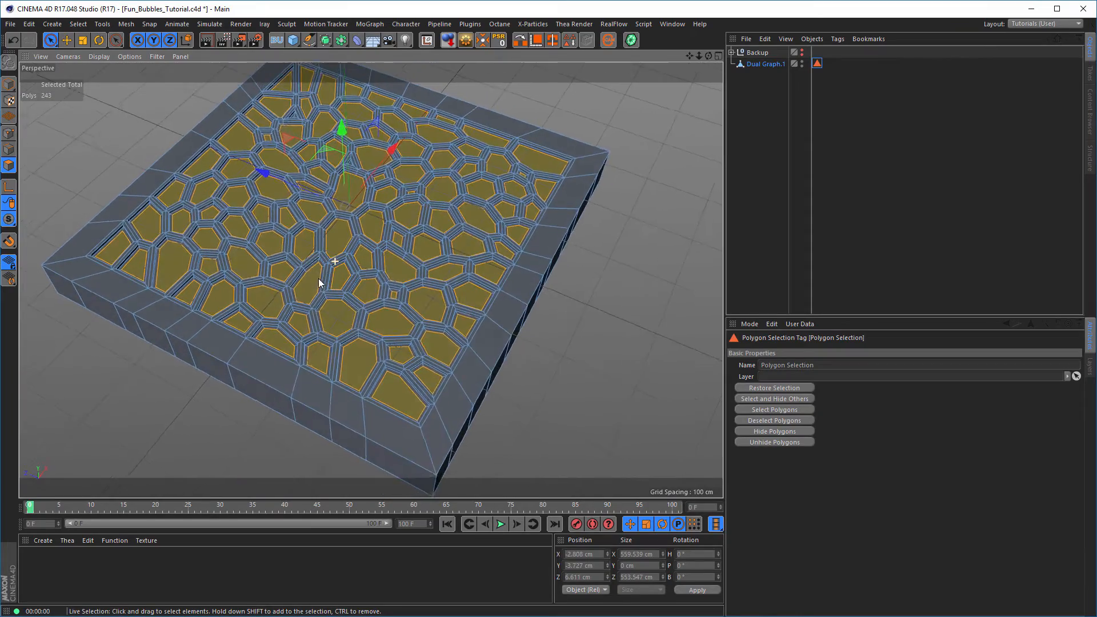
alt+right_drag(162, 246, 229, 270)
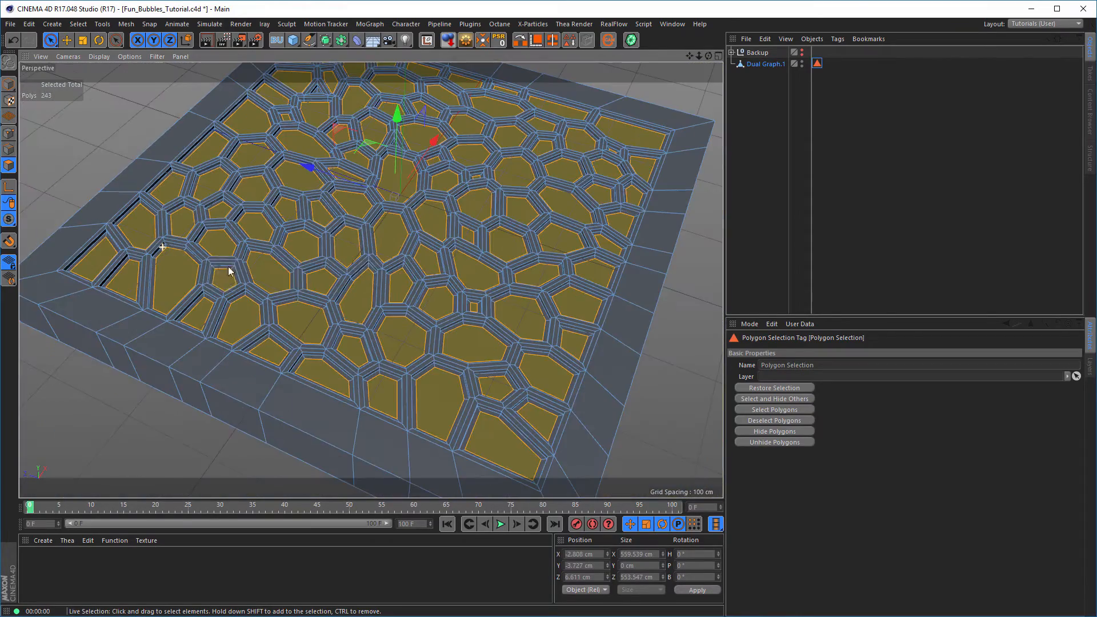
alt+drag(229, 271, 455, 272)
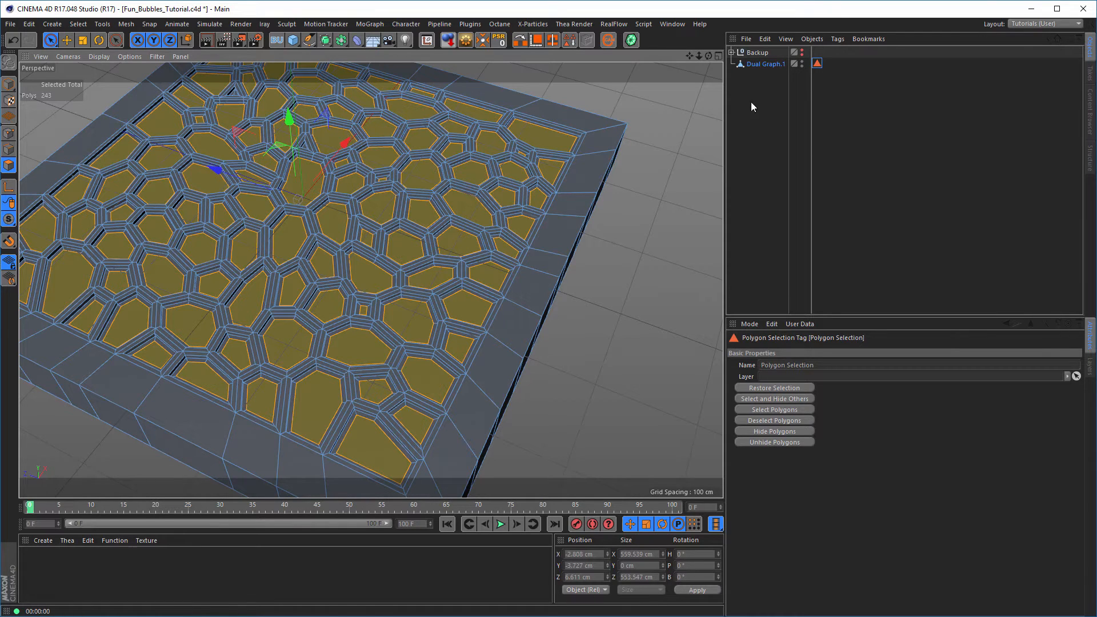
click(569, 42)
scroll(483, 269, down, 5)
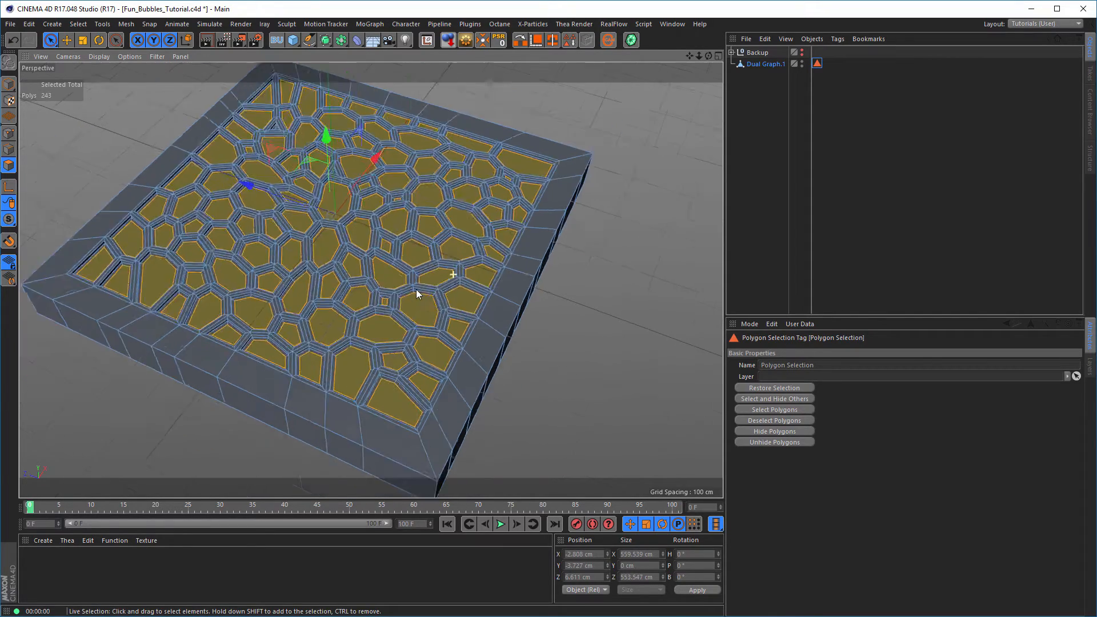
Step: Add a MoExtrude deformer and make it a child of the slab mesh
alt+drag(415, 289, 494, 290)
scroll(451, 309, up, 2)
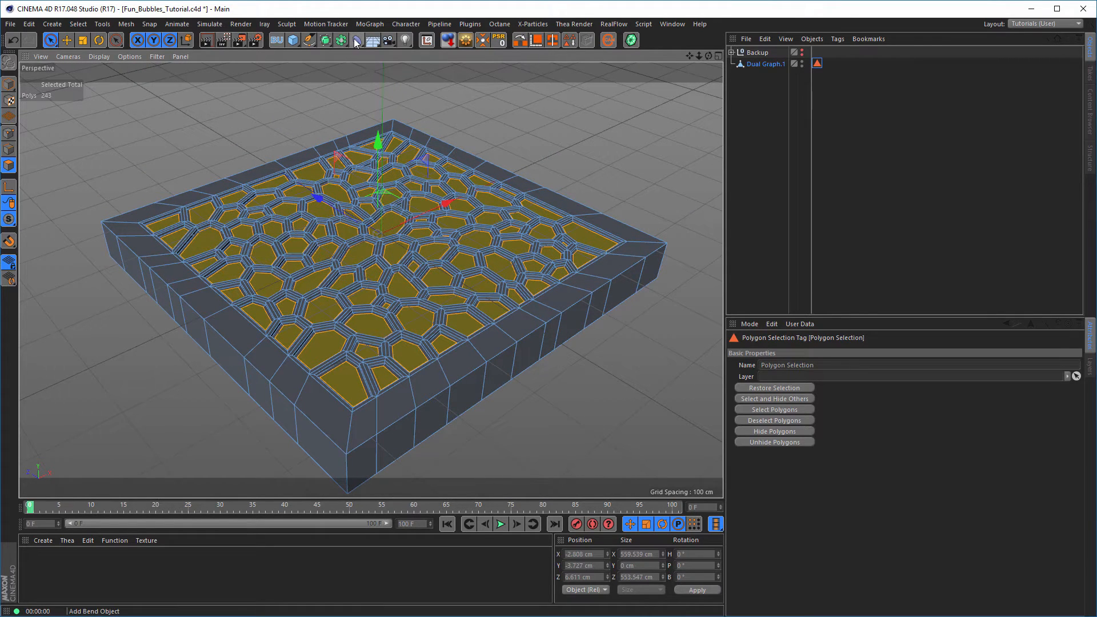
click(367, 25)
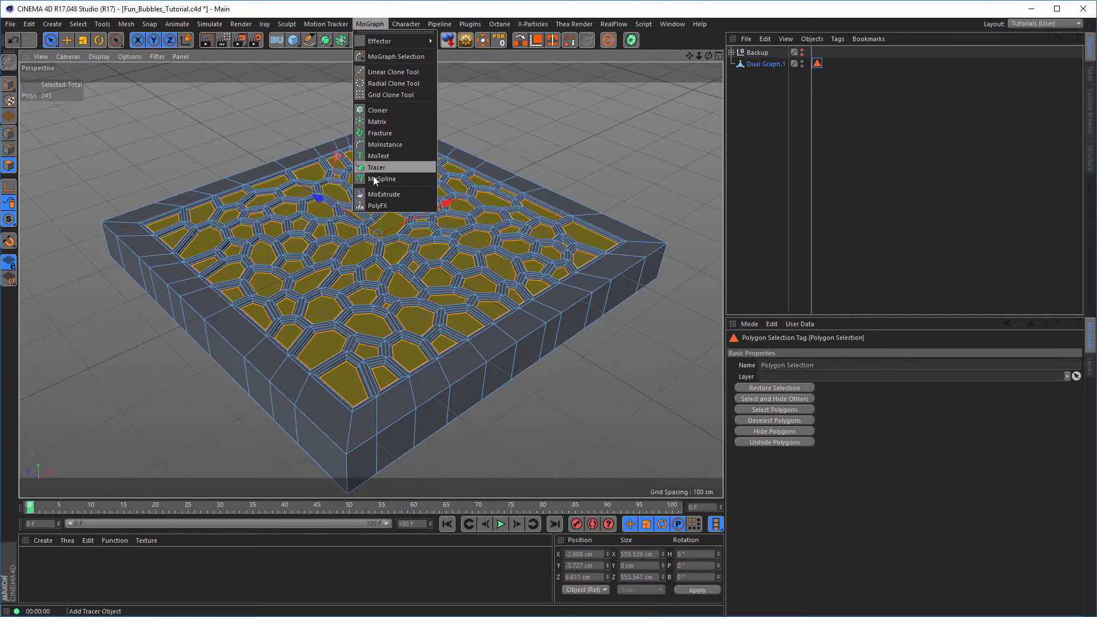
click(396, 198)
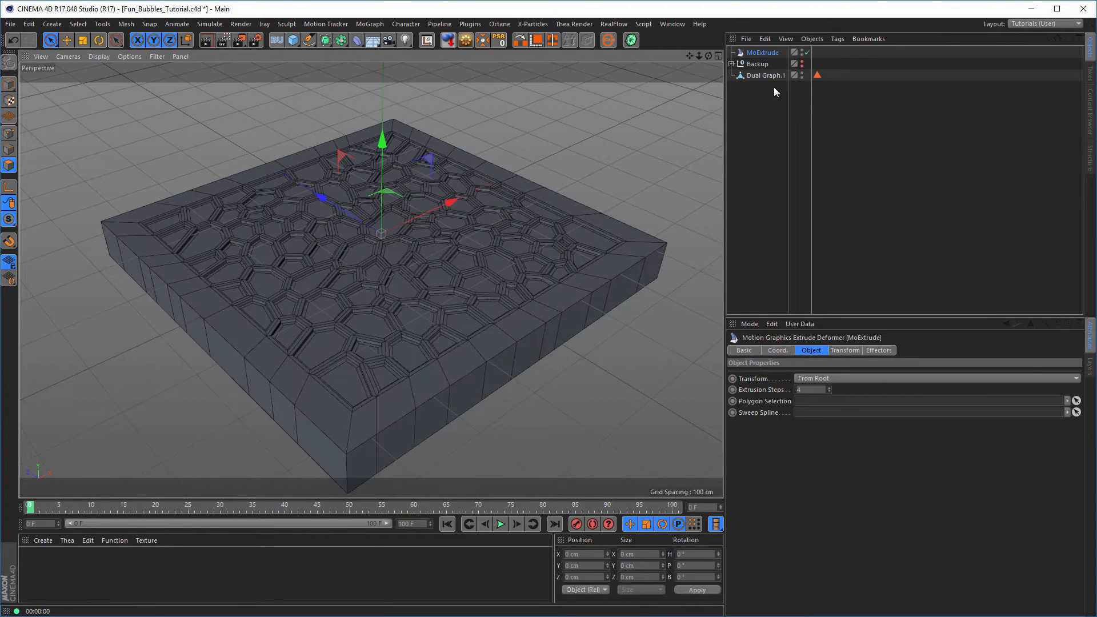
drag(760, 53, 765, 75)
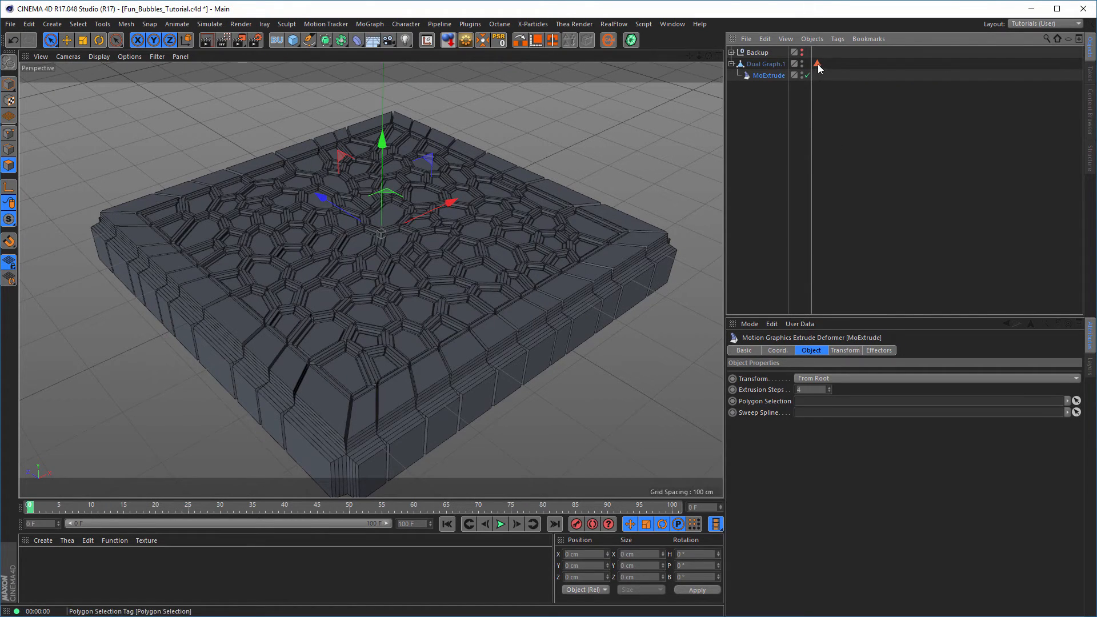
Step: Restrict the MoExtrude to the stored polygon selection of cell floors and set its Extrusion Steps to 1
drag(818, 64, 815, 407)
scroll(405, 377, down, 1)
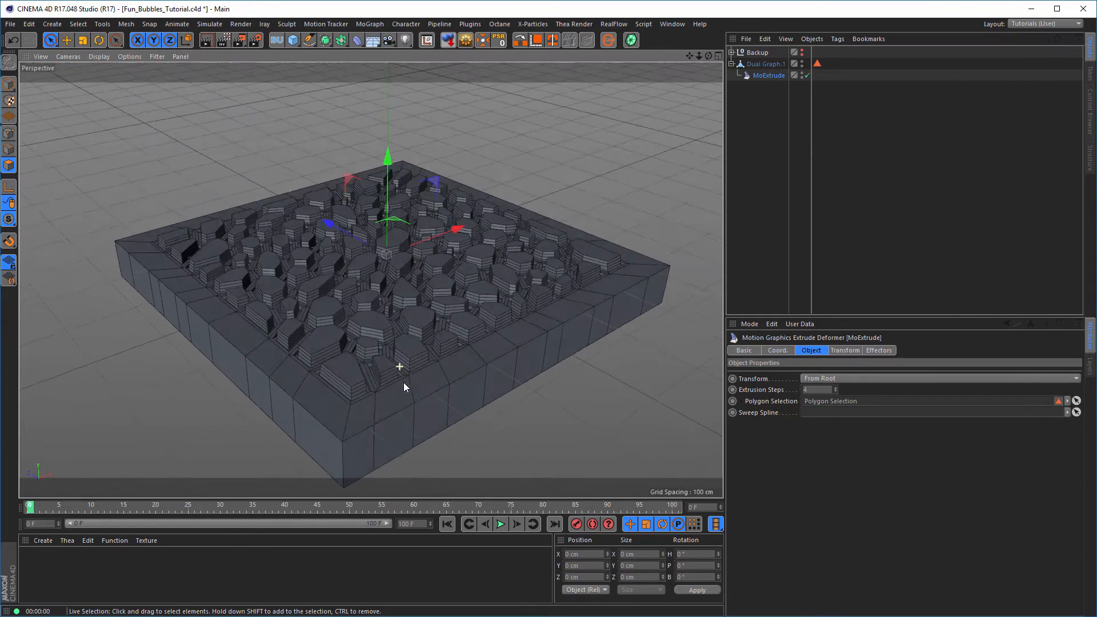
mouse_move(403, 382)
alt+mouse_down()
mouse_move(406, 397)
mouse_move(393, 371)
alt+mouse_up()
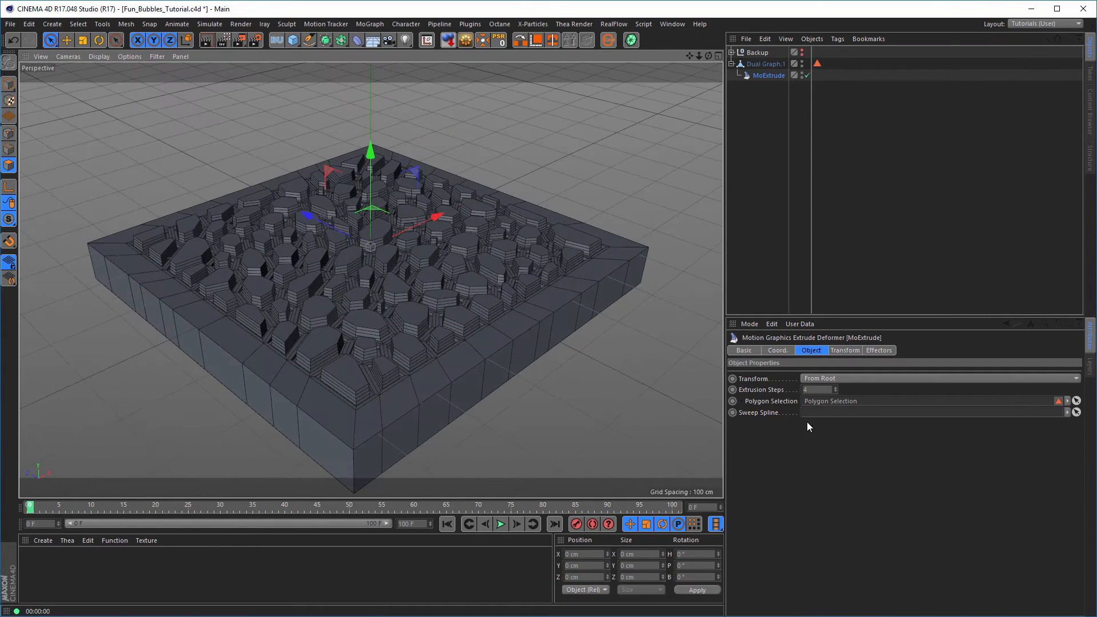
double_click(821, 390)
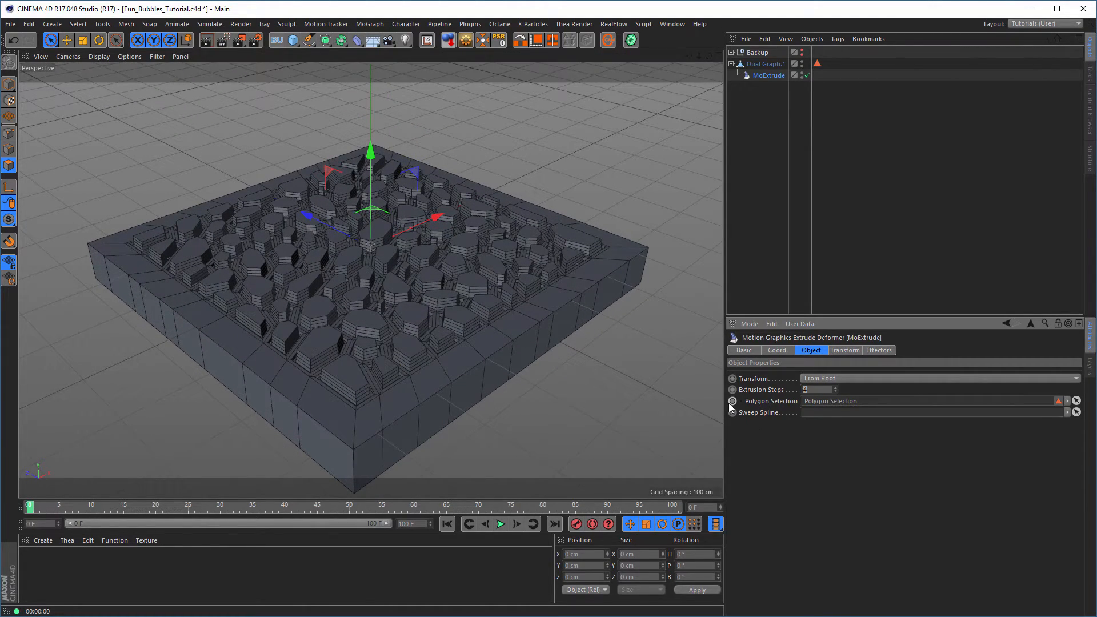
key(Return)
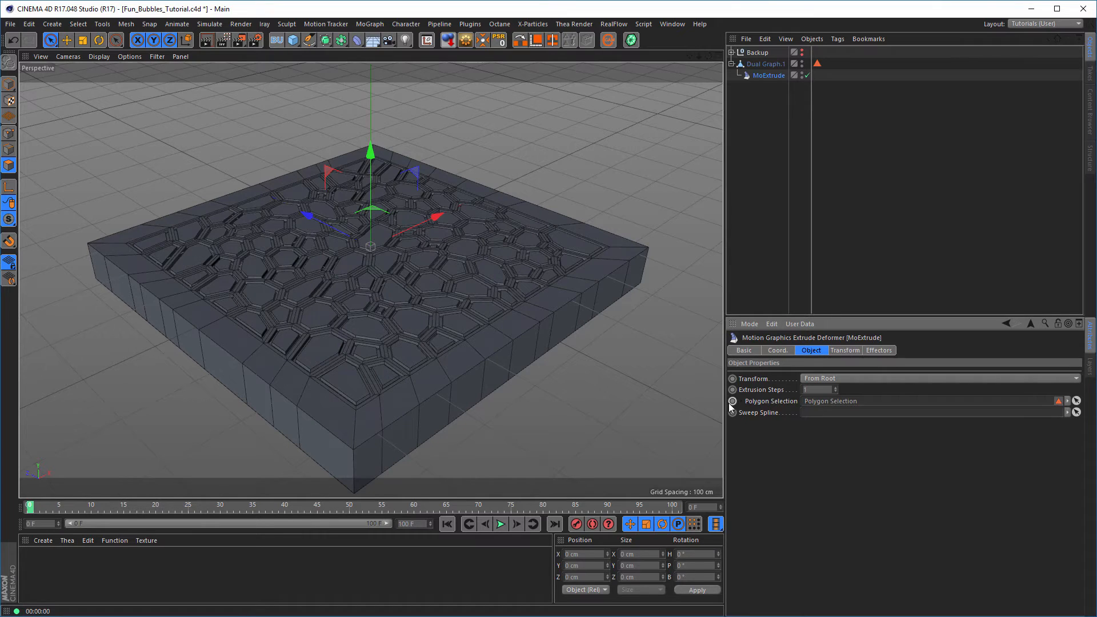
Step: Set the MoExtrude's Z position transform to 20 cm so the cell floors extrude upward
click(845, 351)
double_click(780, 401)
text(20)
key(Return)
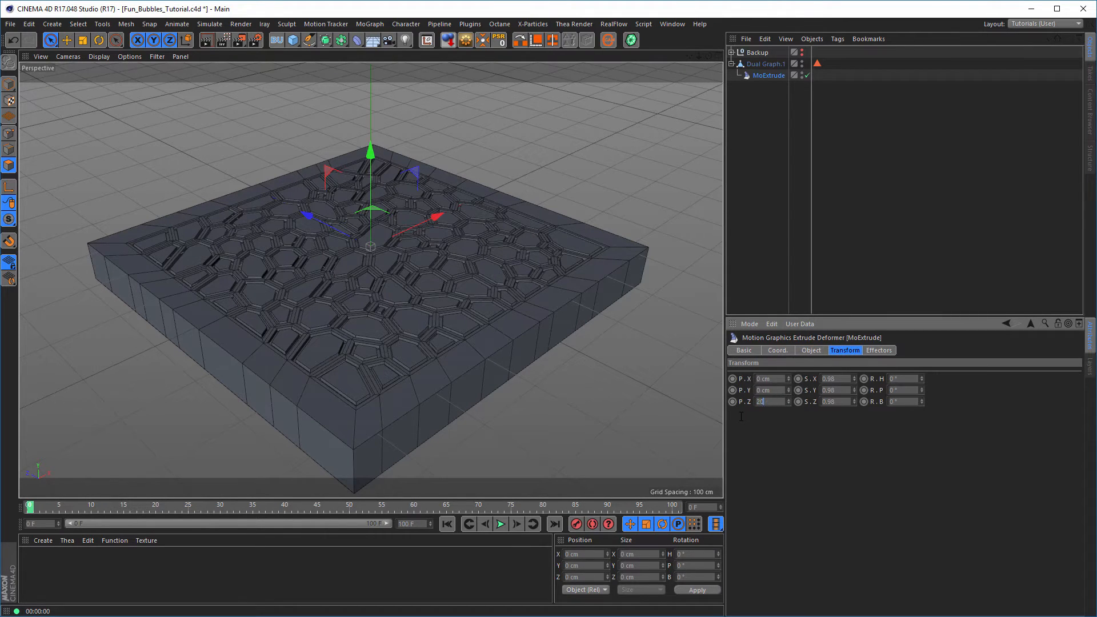
alt+drag(391, 334, 406, 352)
alt+right_drag(406, 353, 458, 332)
alt+drag(458, 333, 474, 321)
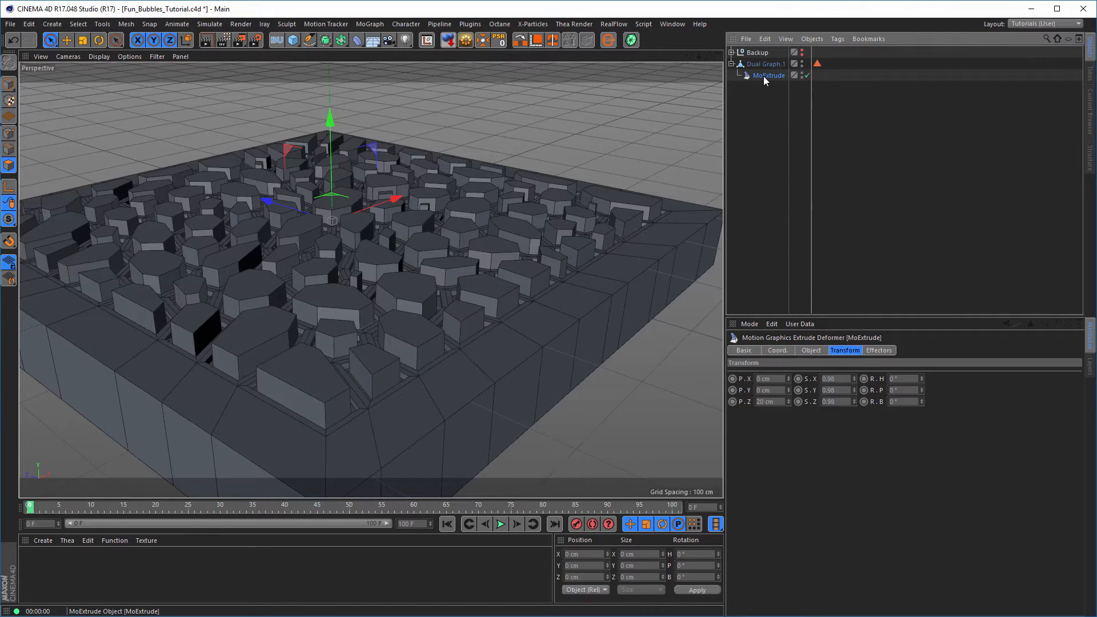
Step: Duplicate the MoExtrude deformer under the slab mesh and set the copy's X, Y and Z scale to 0.5
ctrl+drag(766, 77, 765, 90)
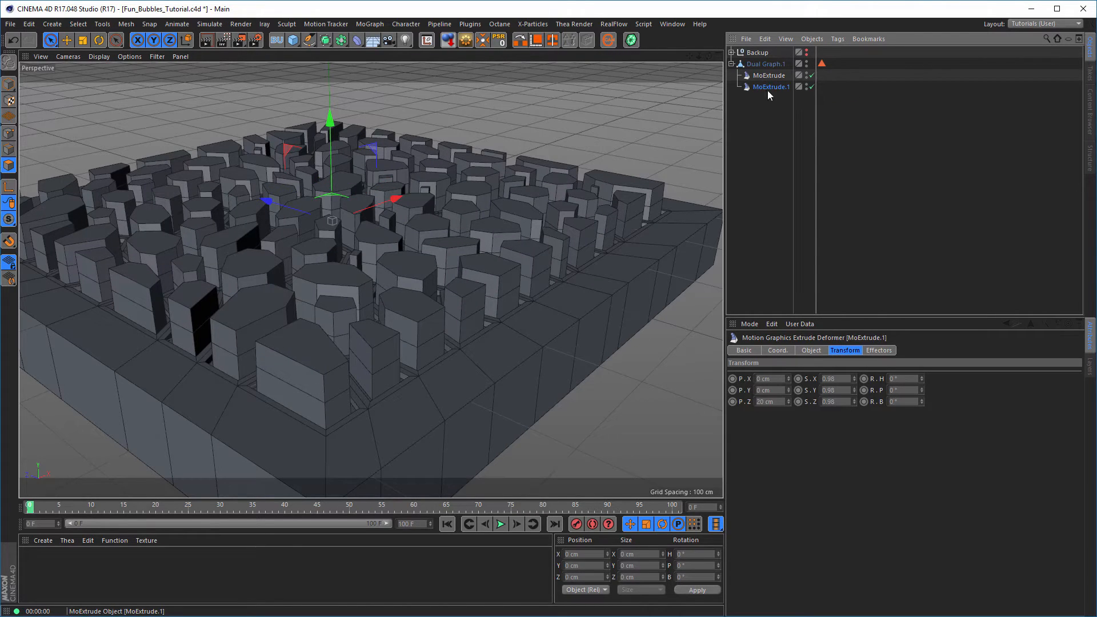
click(835, 379)
text(0.5)
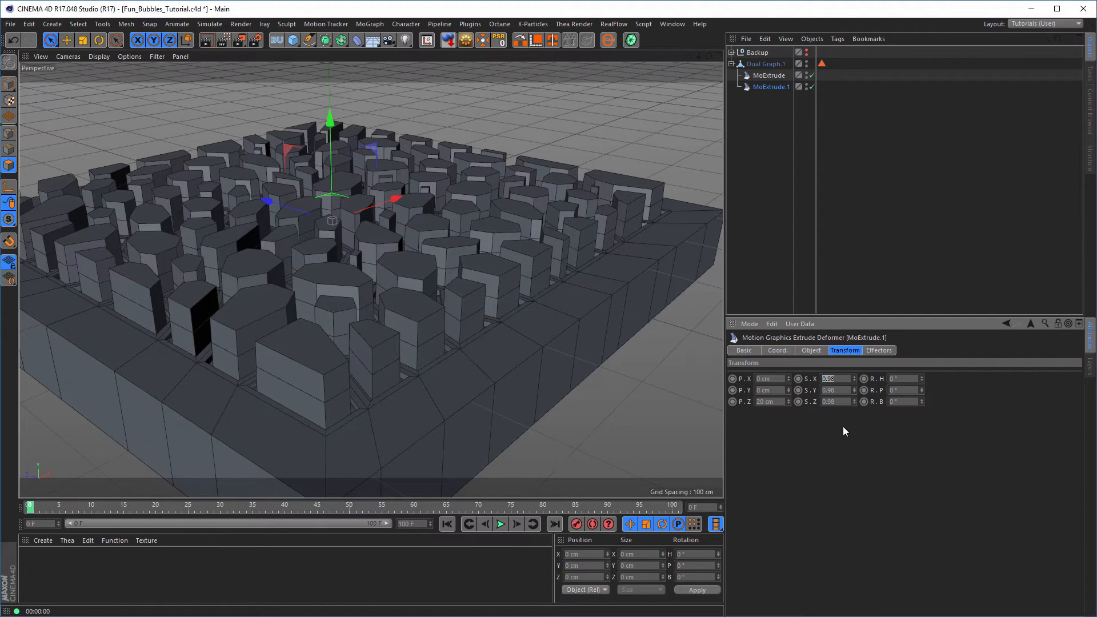
key(Tab)
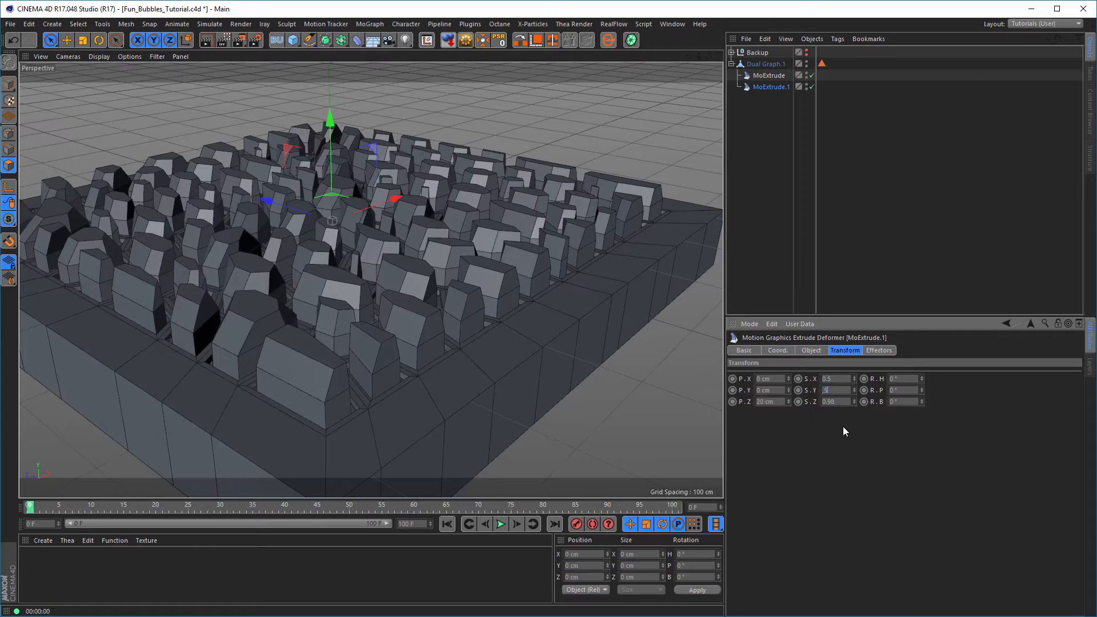
text(.5)
key(Tab)
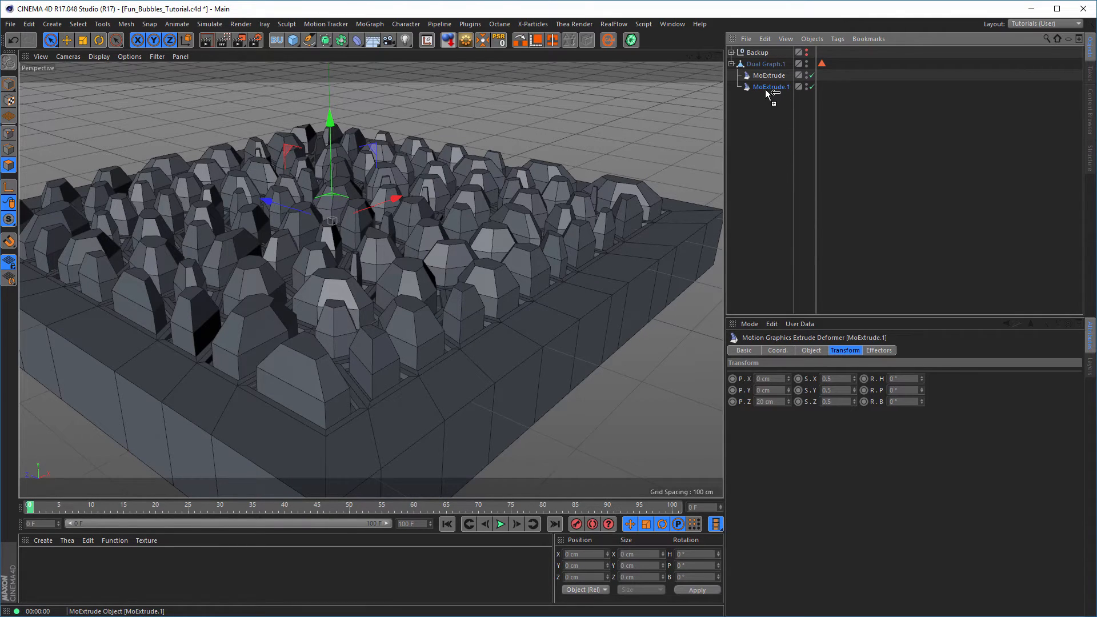
Step: Duplicate the second MoExtrude below itself and set the new copy's X, Y and Z scale to 1.8
ctrl+drag(765, 89, 765, 101)
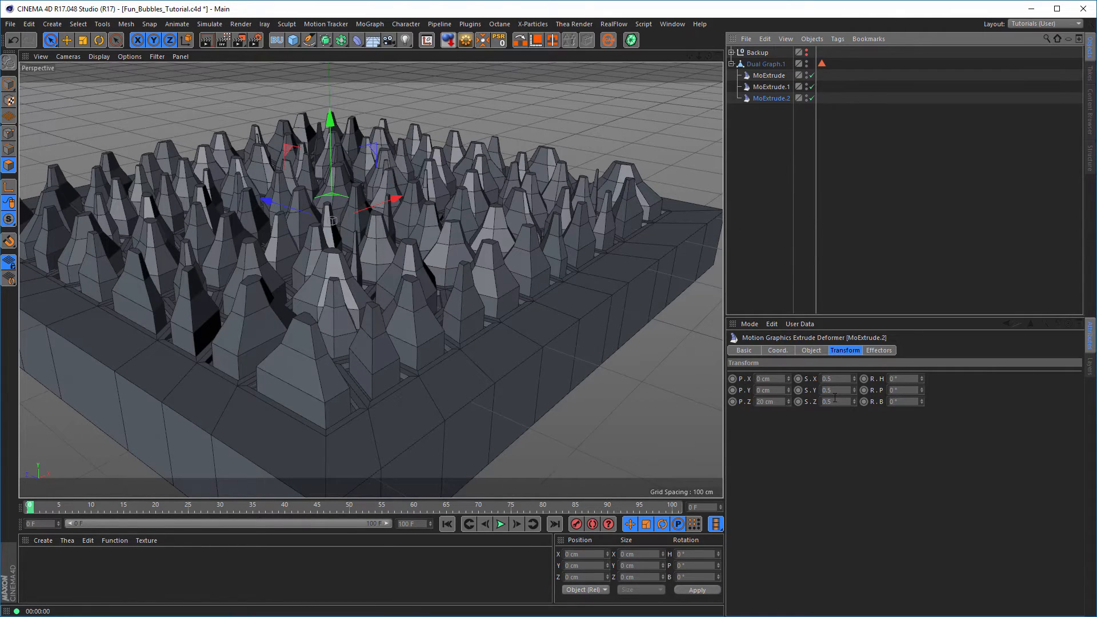
click(834, 379)
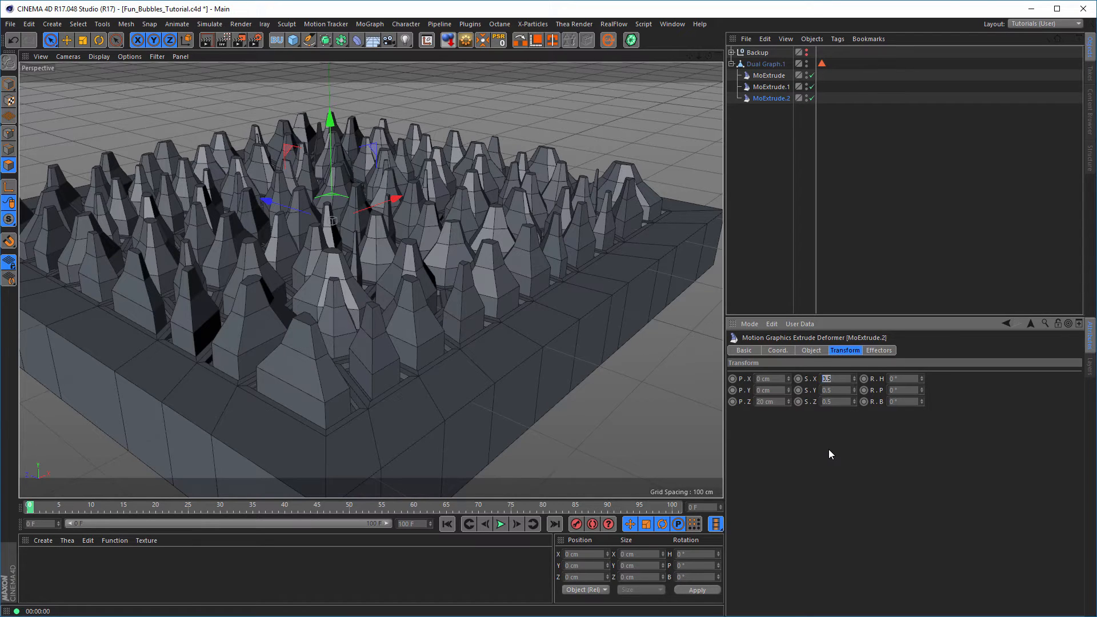
text(1.8)
key(Tab)
text(1.8)
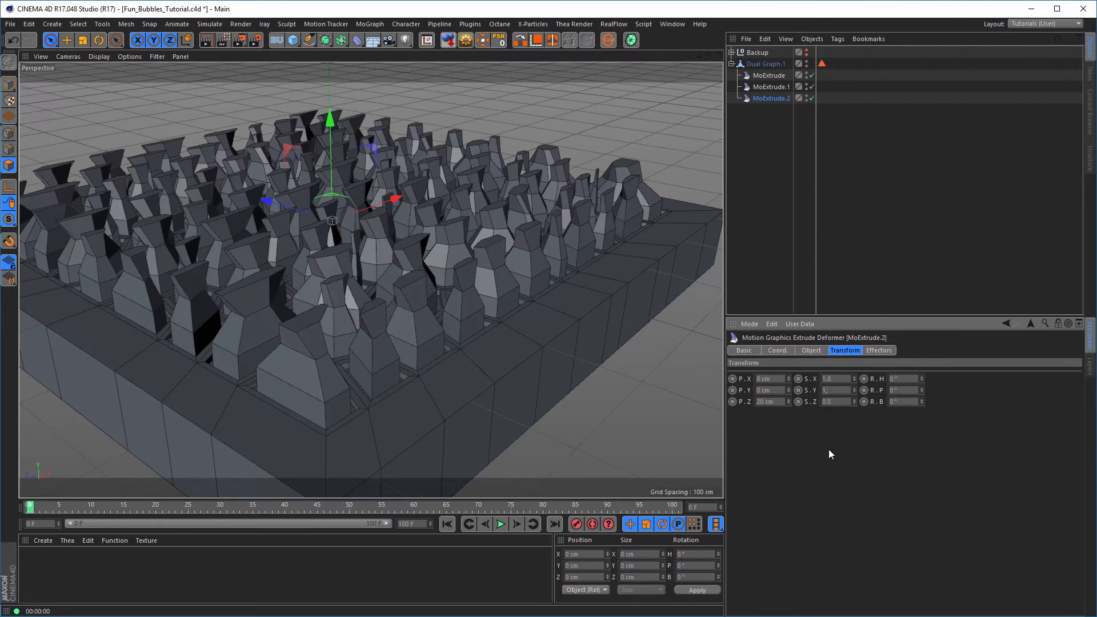
key(Tab)
text(1.8)
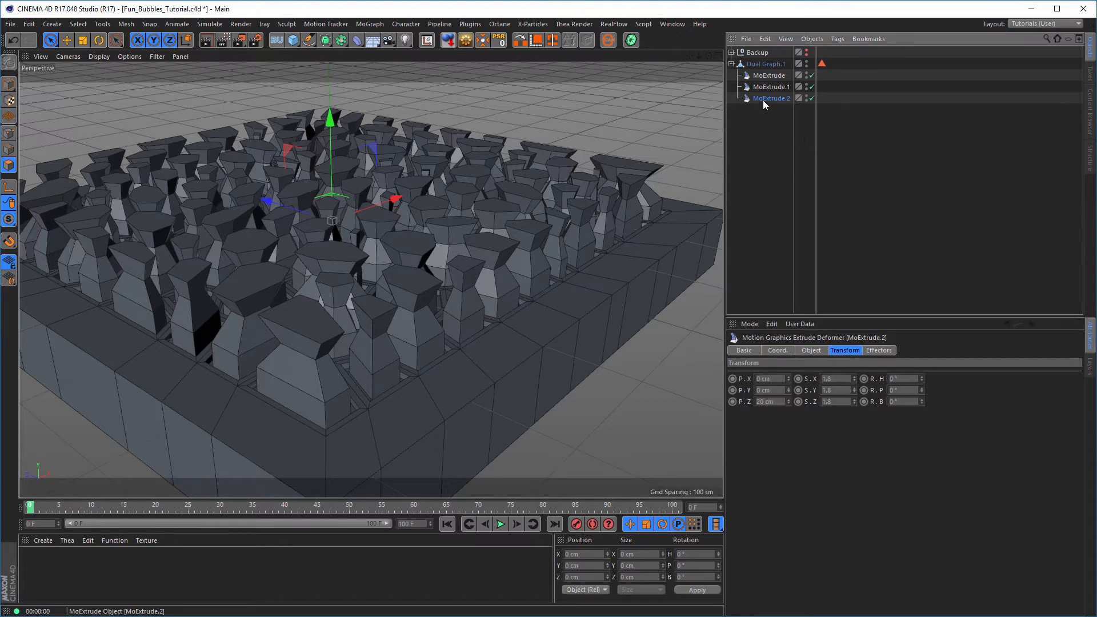
Step: Add a fourth MoExtrude by duplicating the third, and set its X, Y and Z scale to 0.9
ctrl+drag(768, 102, 776, 118)
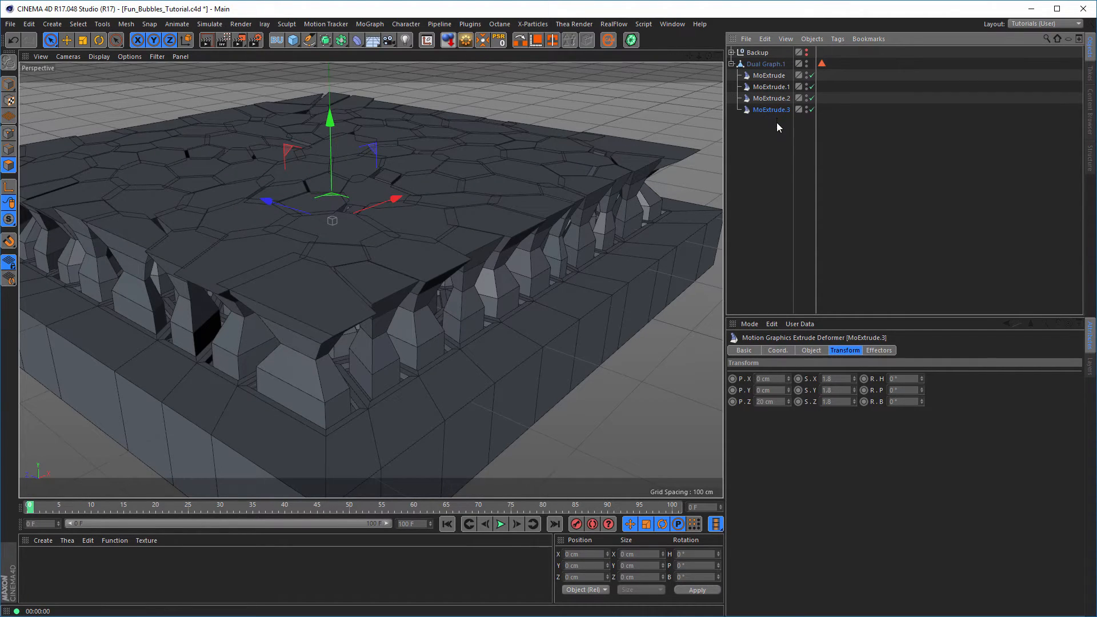
click(833, 378)
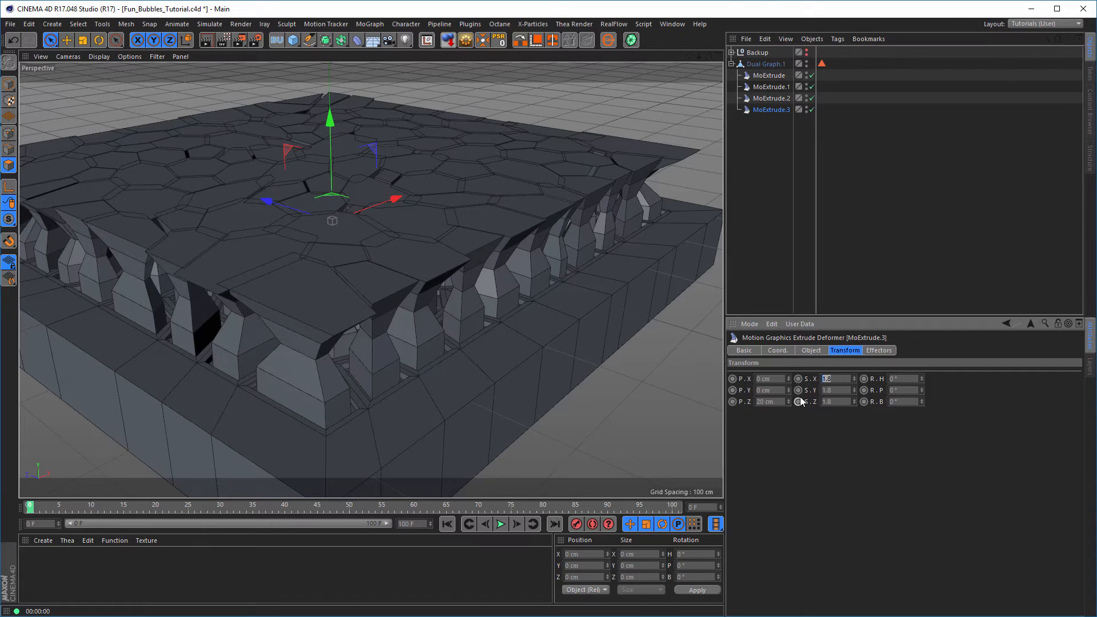
text(0.9)
key(Tab)
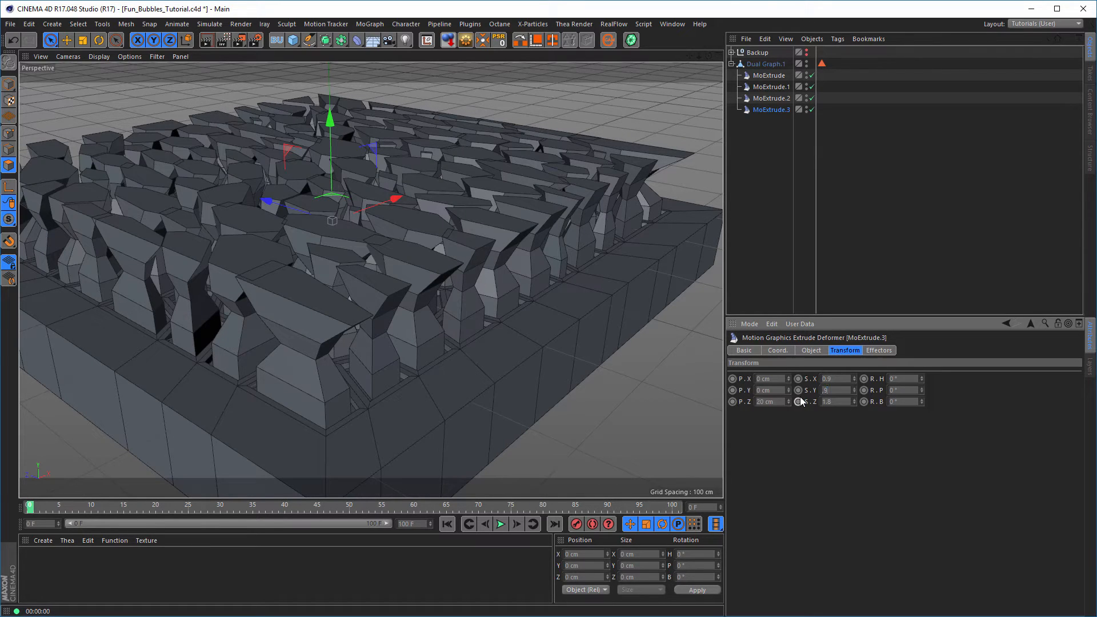
text(0.9)
key(Tab)
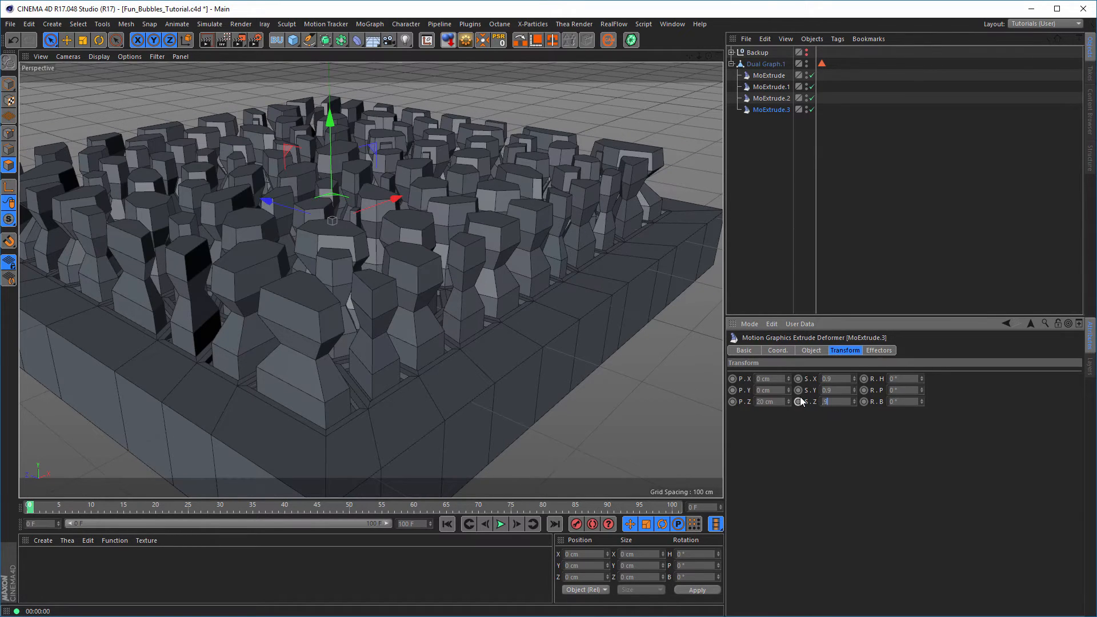
scroll(365, 325, down, 6)
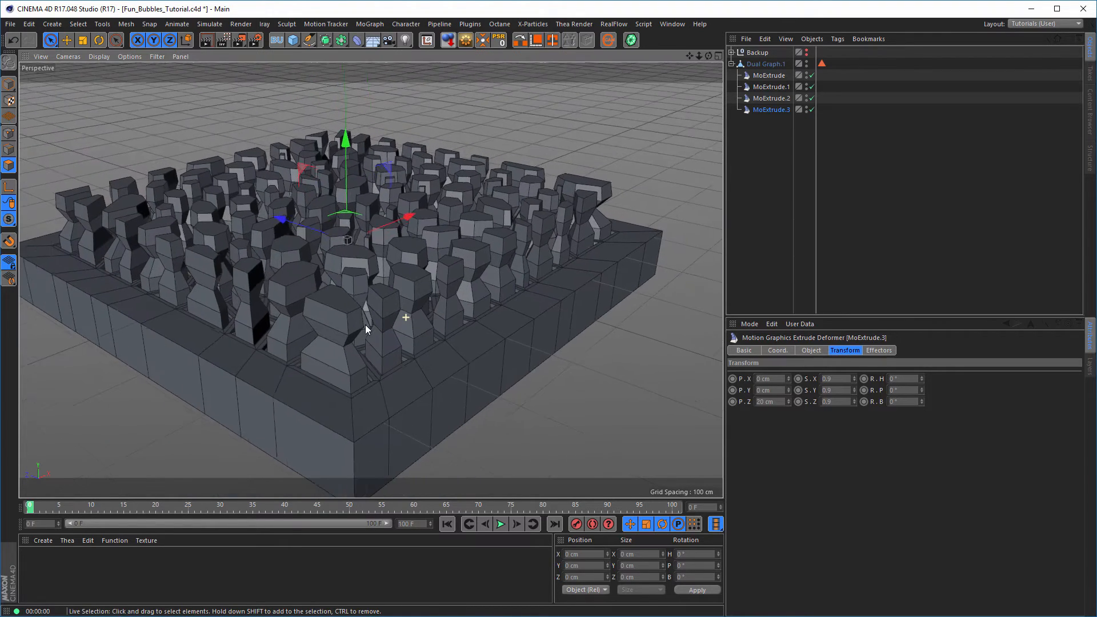
scroll(396, 328, down, 2)
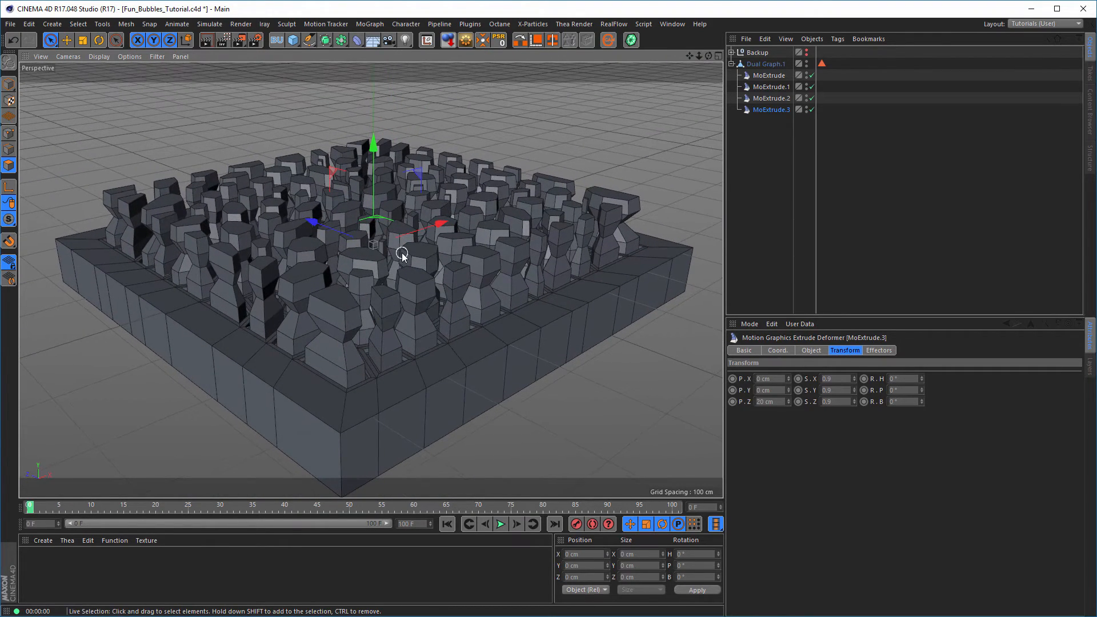
Step: Add a Subdivision Surface as the parent of the slab mesh to smooth the extruded bubbles
click(764, 64)
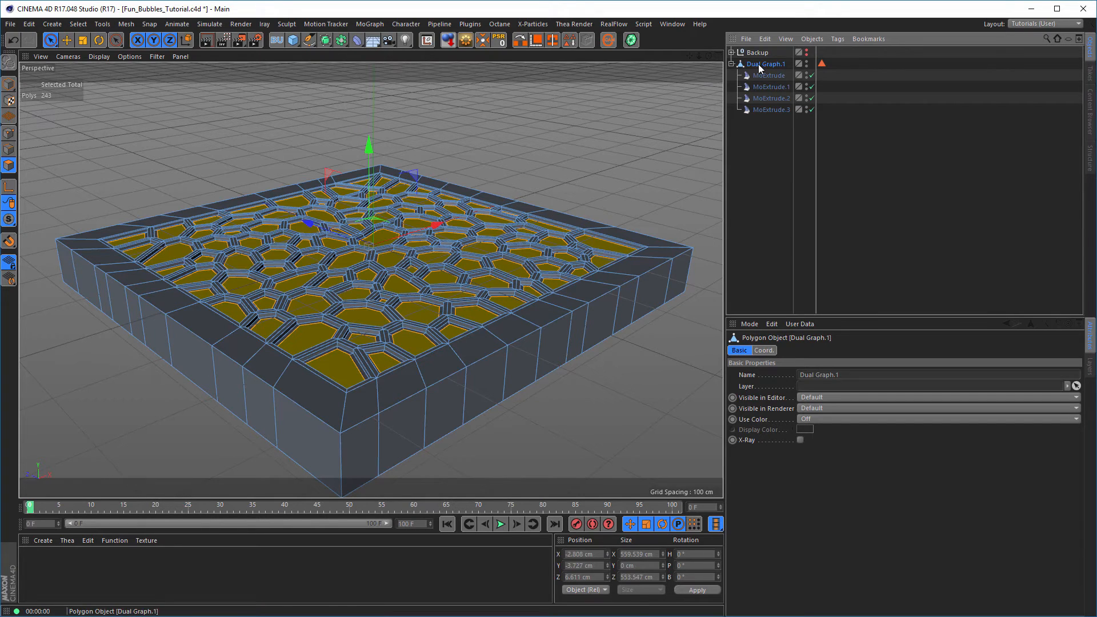
alt+click(325, 41)
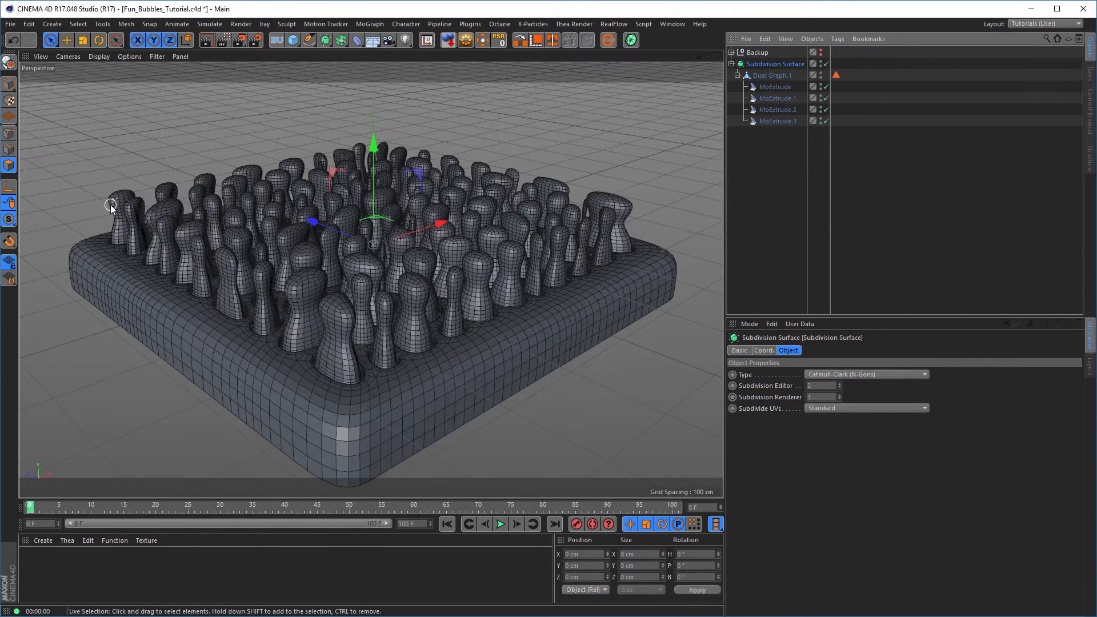
scroll(376, 436, up, 3)
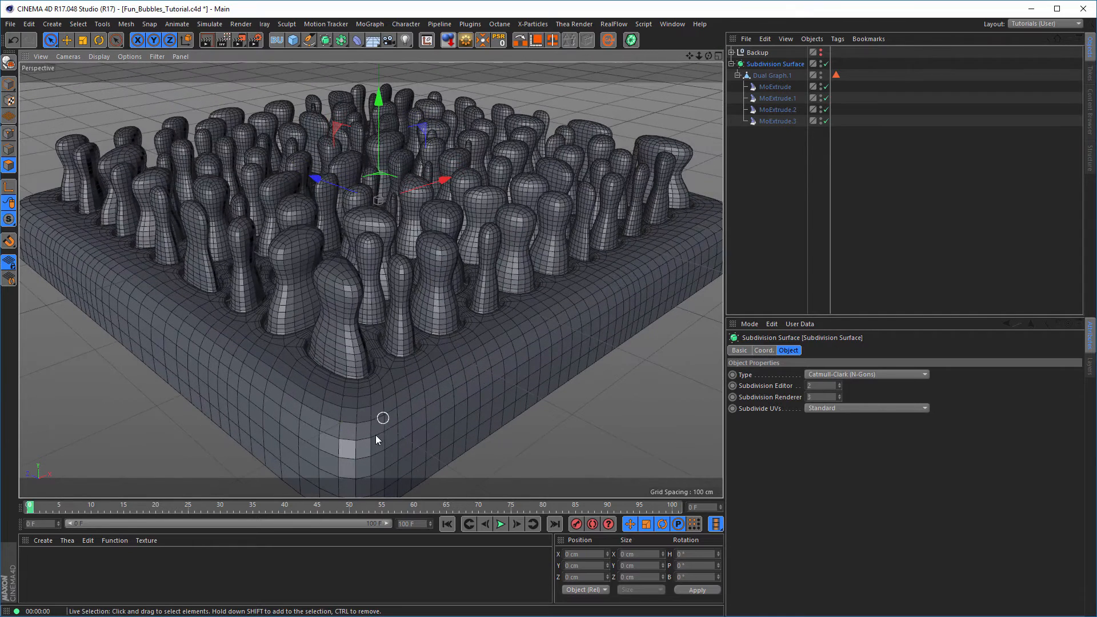
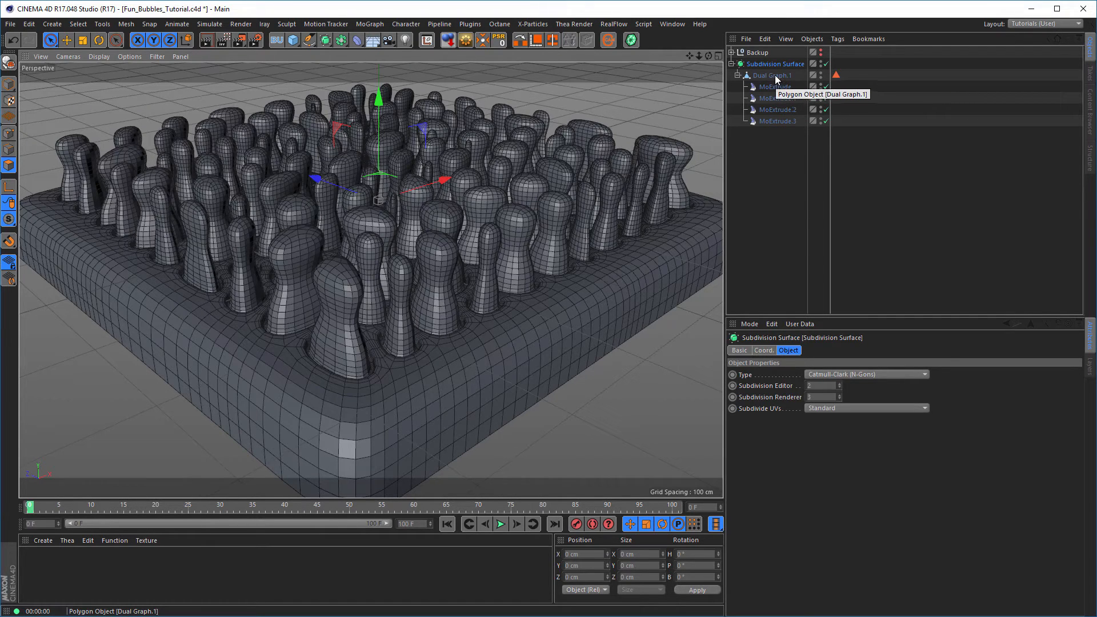
Step: Add a Phong tag to the slab mesh and enable its Angle Limit
right_click(776, 79)
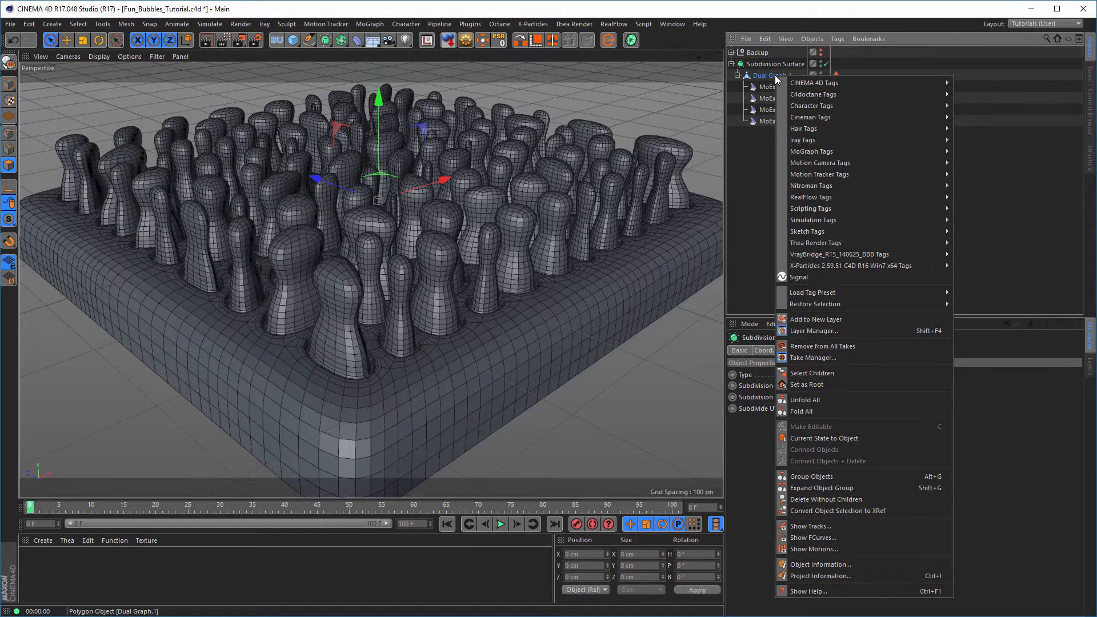
mouse_move(862, 83)
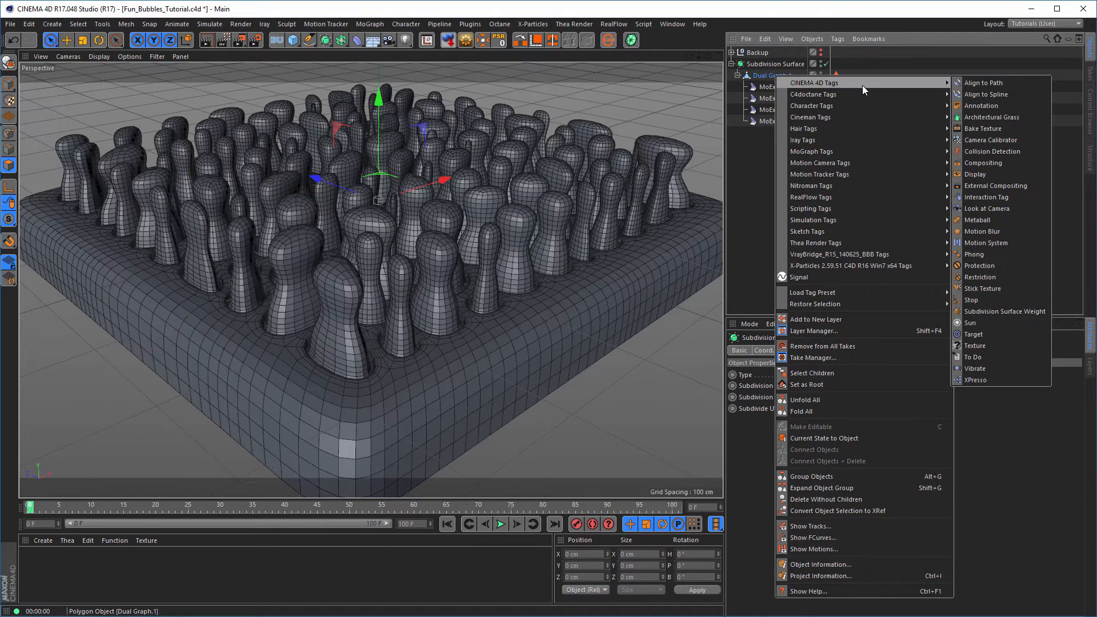
click(972, 254)
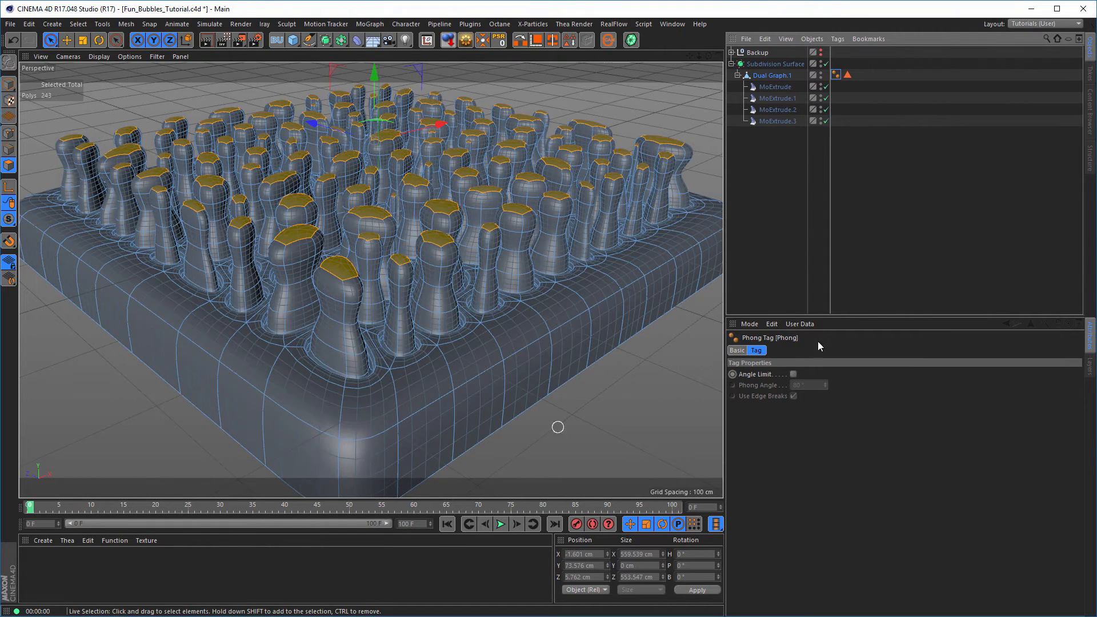
click(794, 374)
scroll(386, 341, down, 5)
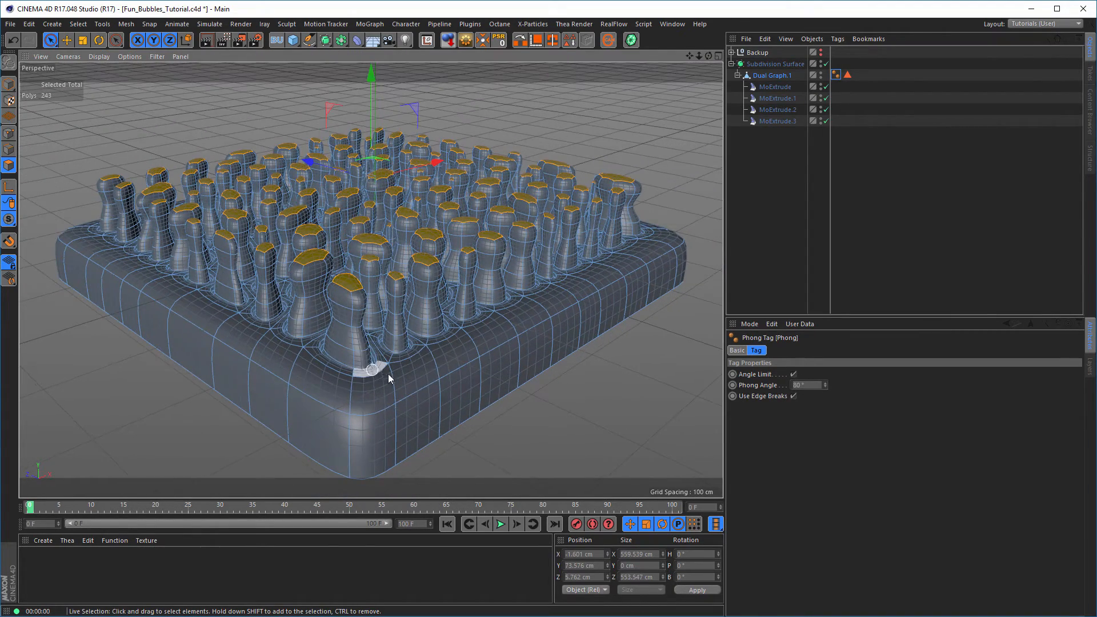
Step: Turn off the Subdivision Surface and cap the slab mesh's open underside with Close Polygon Hole
alt+drag(389, 373, 309, 331)
alt+drag(471, 327, 403, 355)
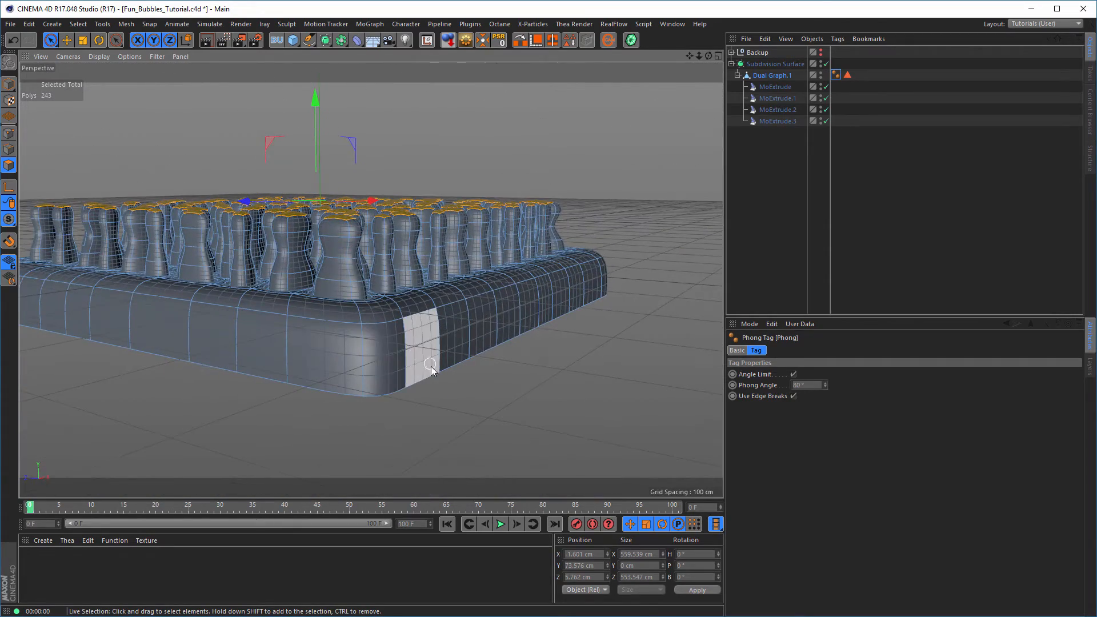
alt+drag(475, 314, 692, 211)
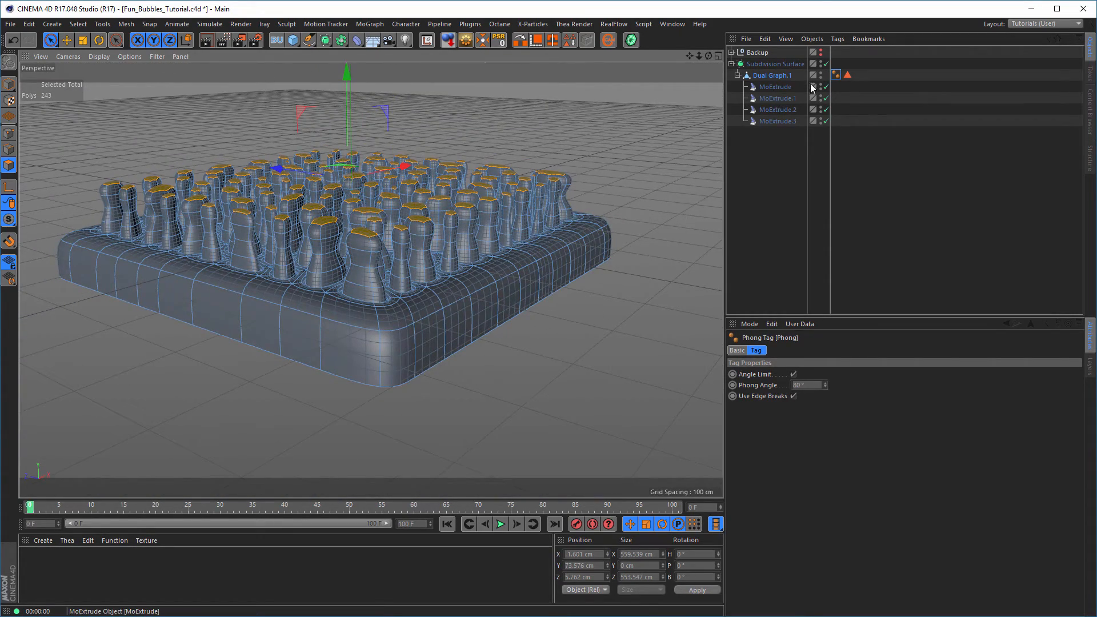
click(826, 64)
click(762, 78)
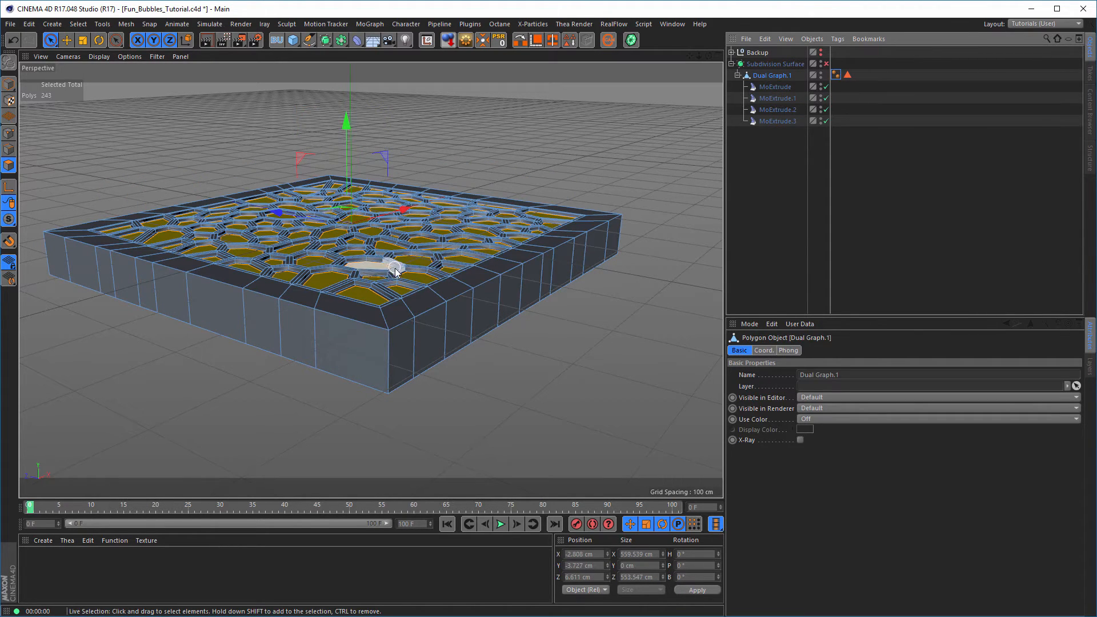
alt+drag(395, 268, 399, 362)
right_click(576, 190)
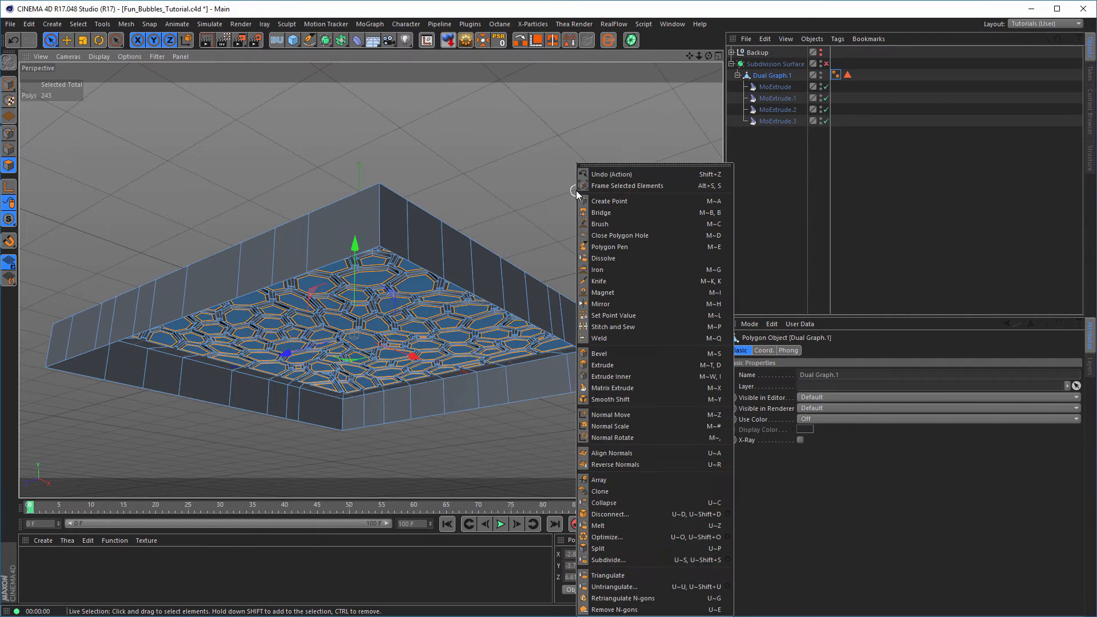
click(594, 235)
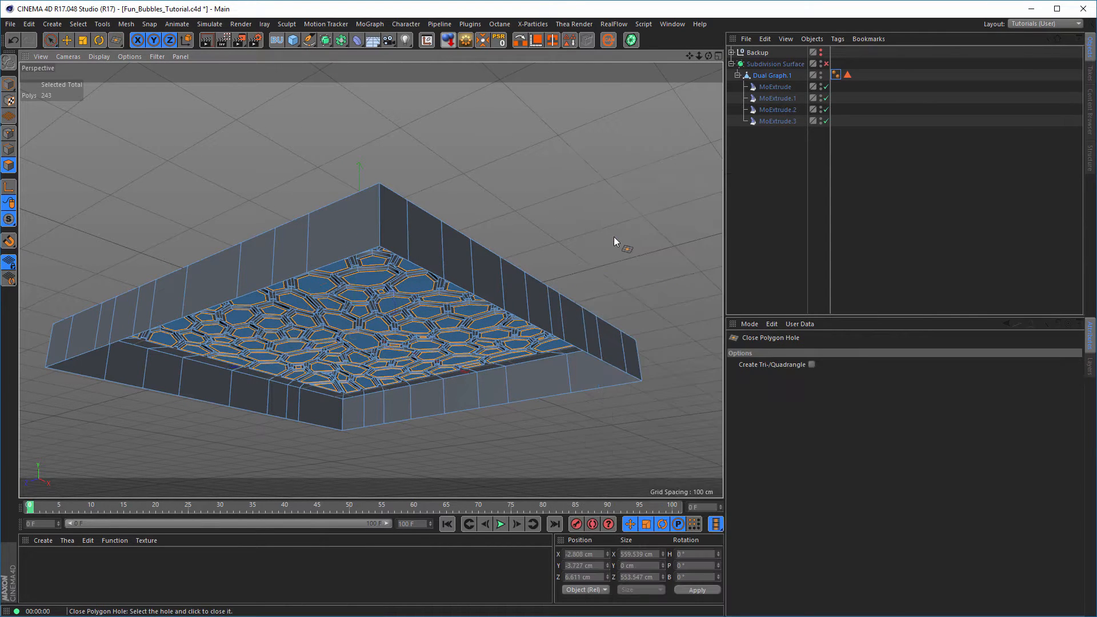
click(489, 303)
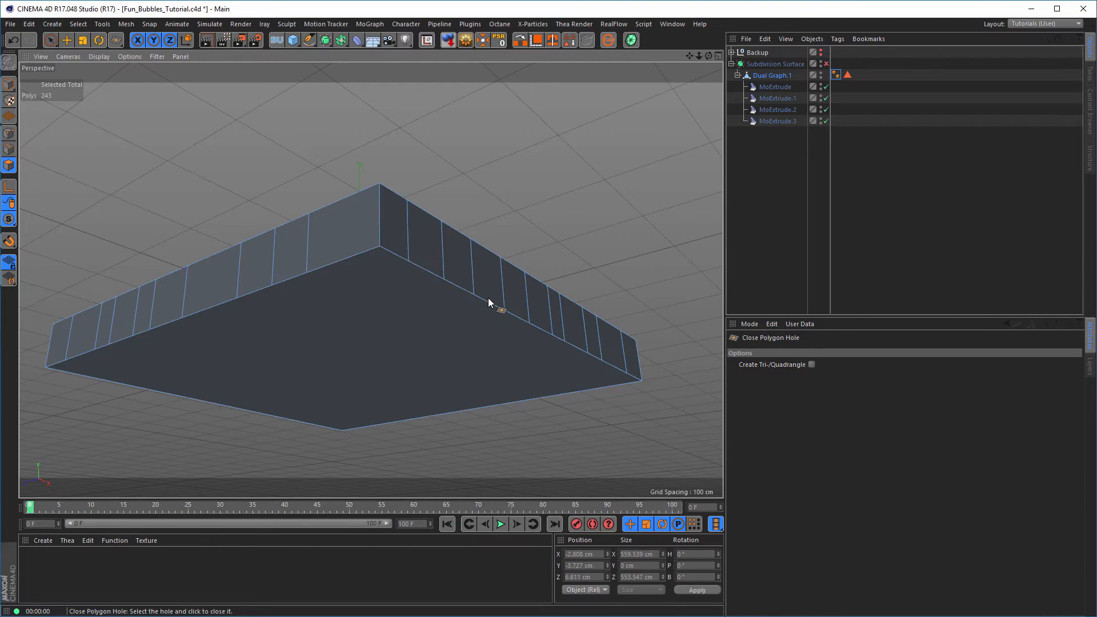
Step: Select the slab's bottom and top outer edge loops with Loop Selection, with boundary loop selection turned off
alt+drag(487, 297, 443, 236)
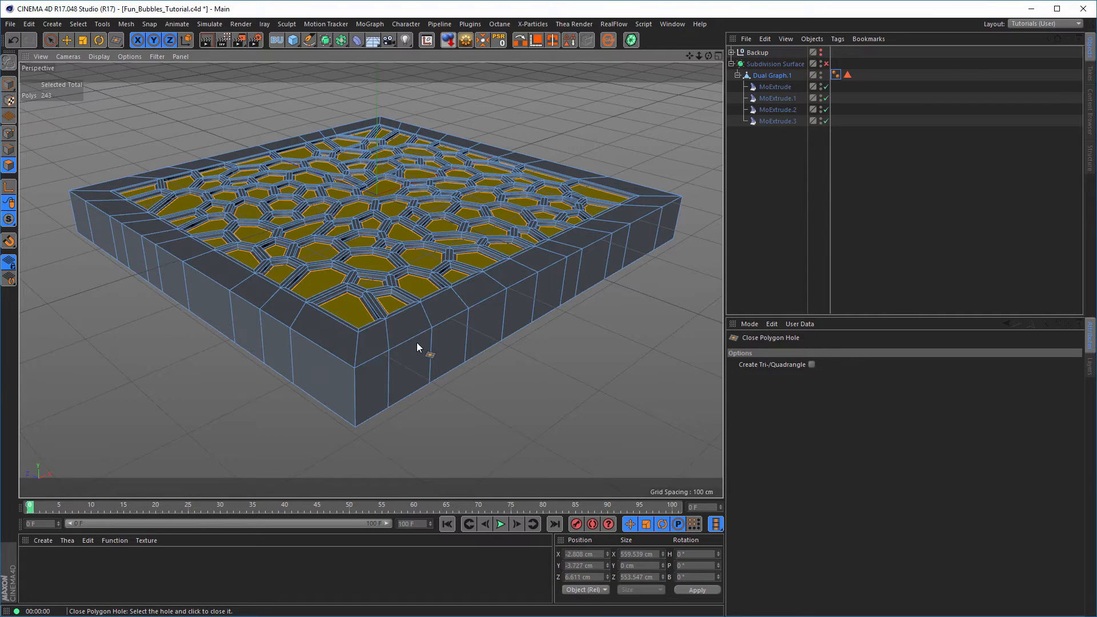
click(8, 149)
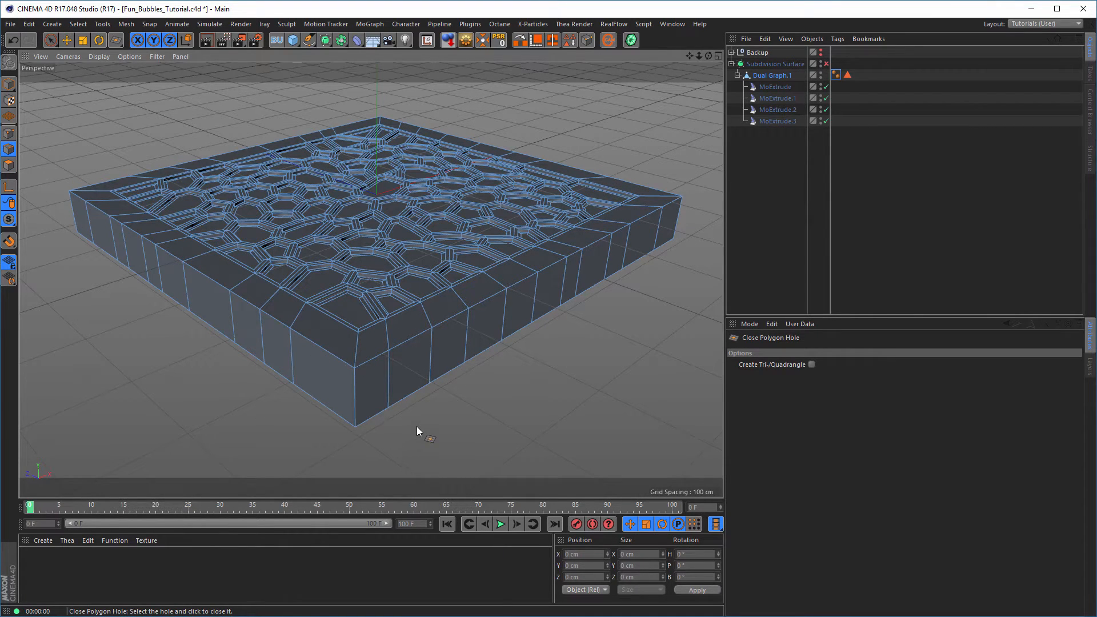
key(u)
key(l)
alt+drag(403, 374, 395, 467)
click(815, 363)
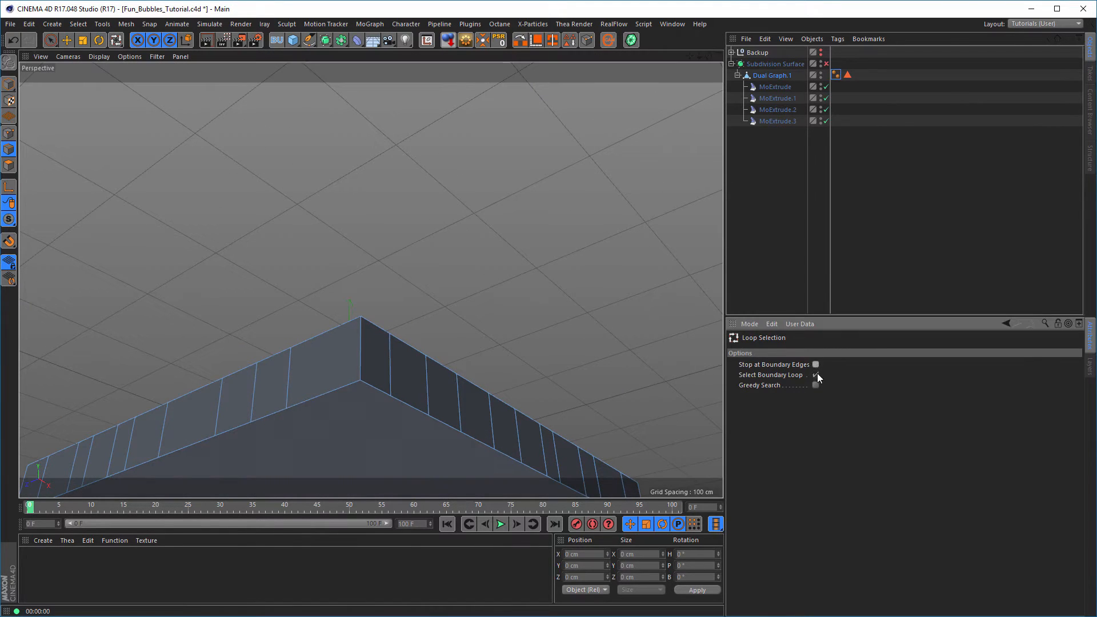
click(413, 407)
alt+drag(401, 441, 415, 330)
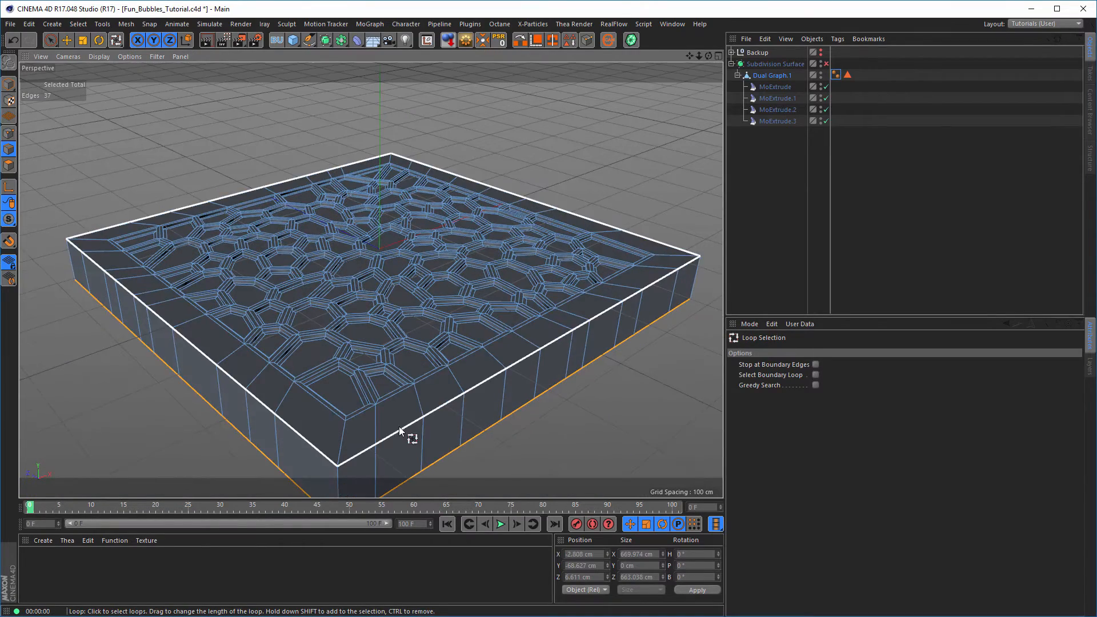
shift+click(397, 432)
alt+drag(398, 432, 409, 335)
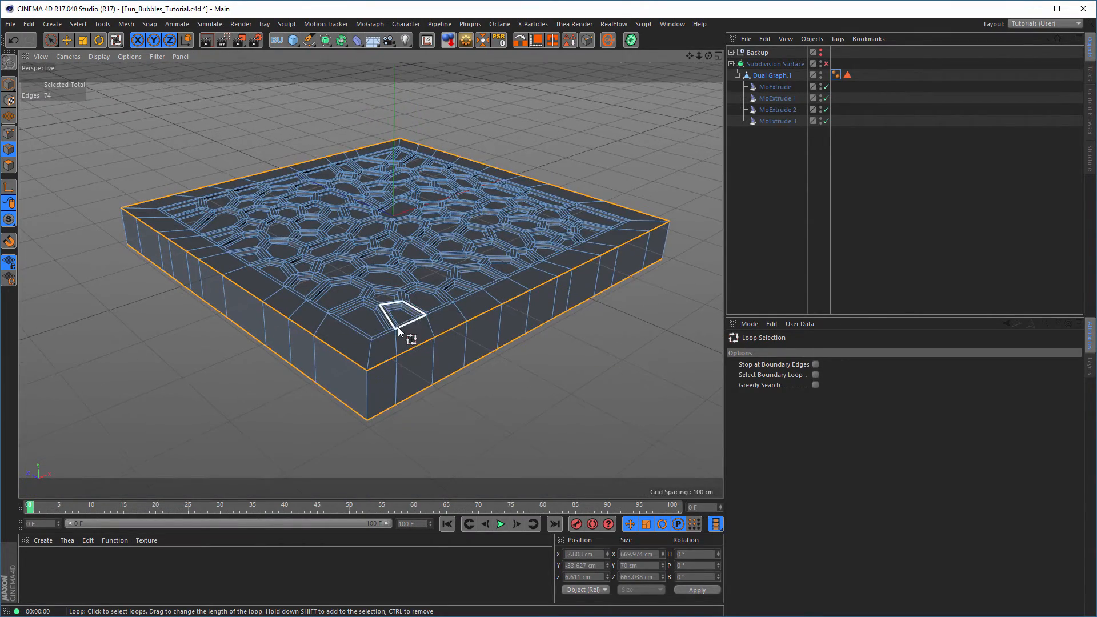
Step: Add the vertical edges at the slab's four corners to the edge selection
click(50, 40)
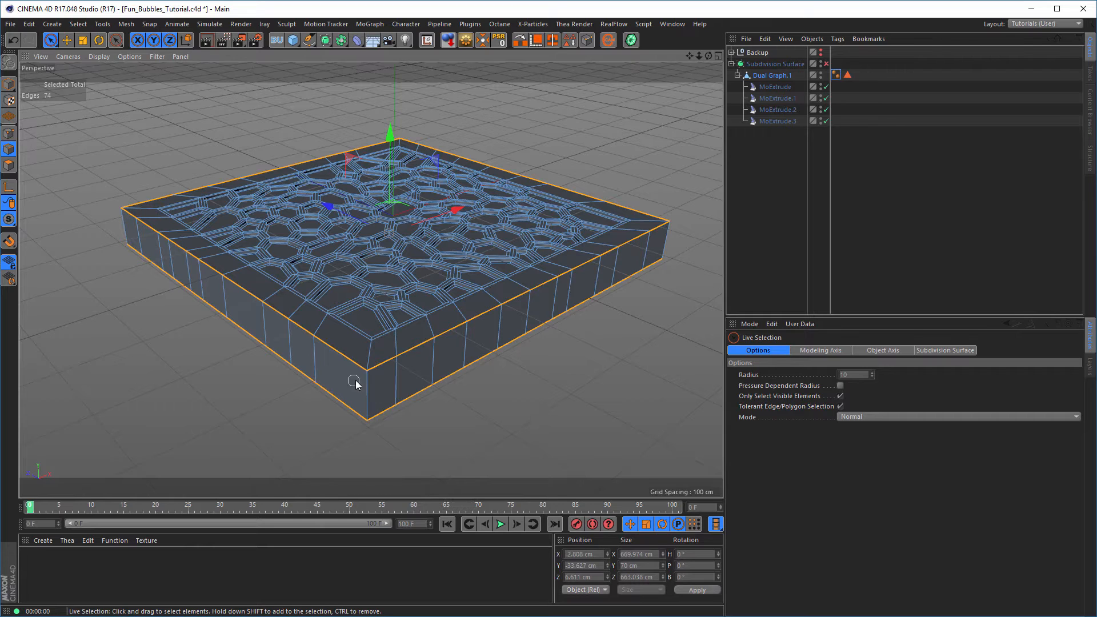
shift+click(343, 352)
alt+drag(343, 351, 389, 332)
shift+click(319, 352)
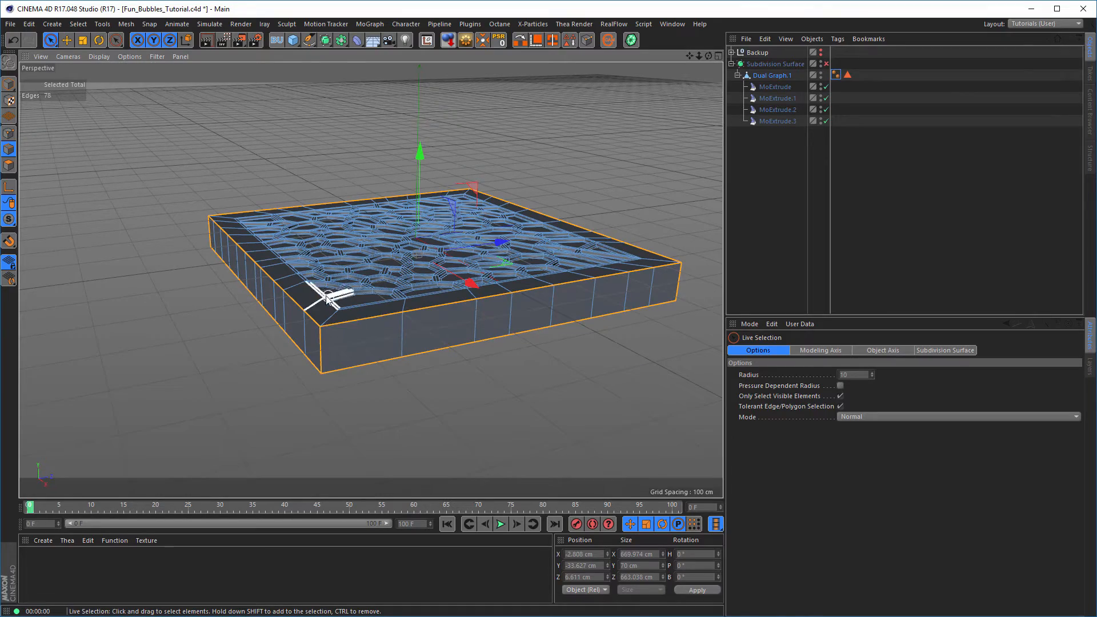
alt+drag(325, 295, 478, 348)
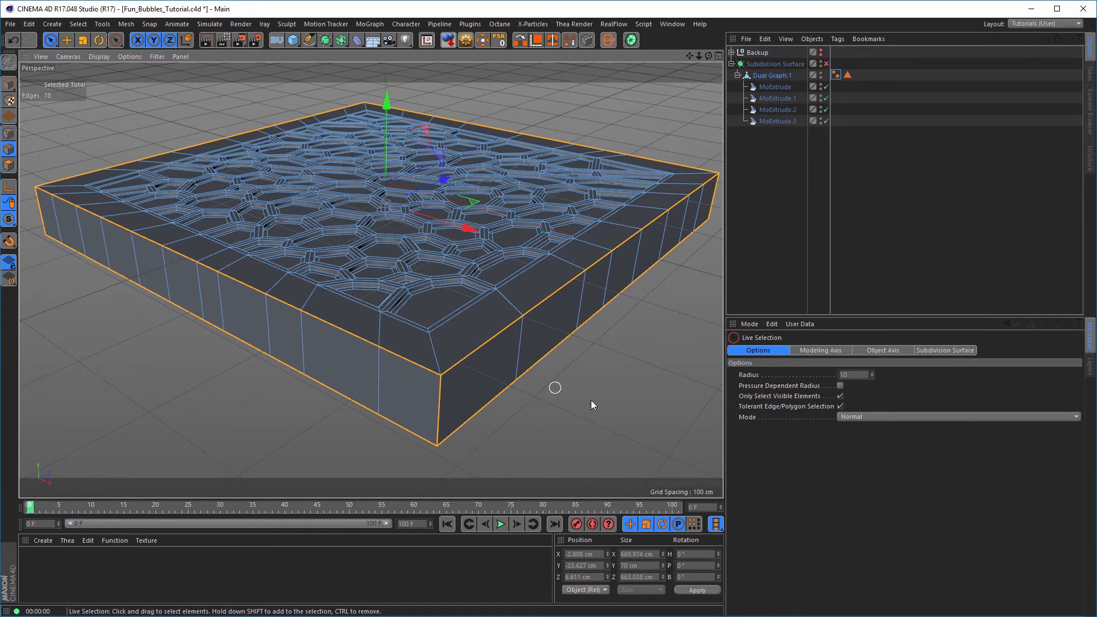
Step: Bevel the selected outer slab edges in Solid mode with a 5 cm offset
key(m)
key(s)
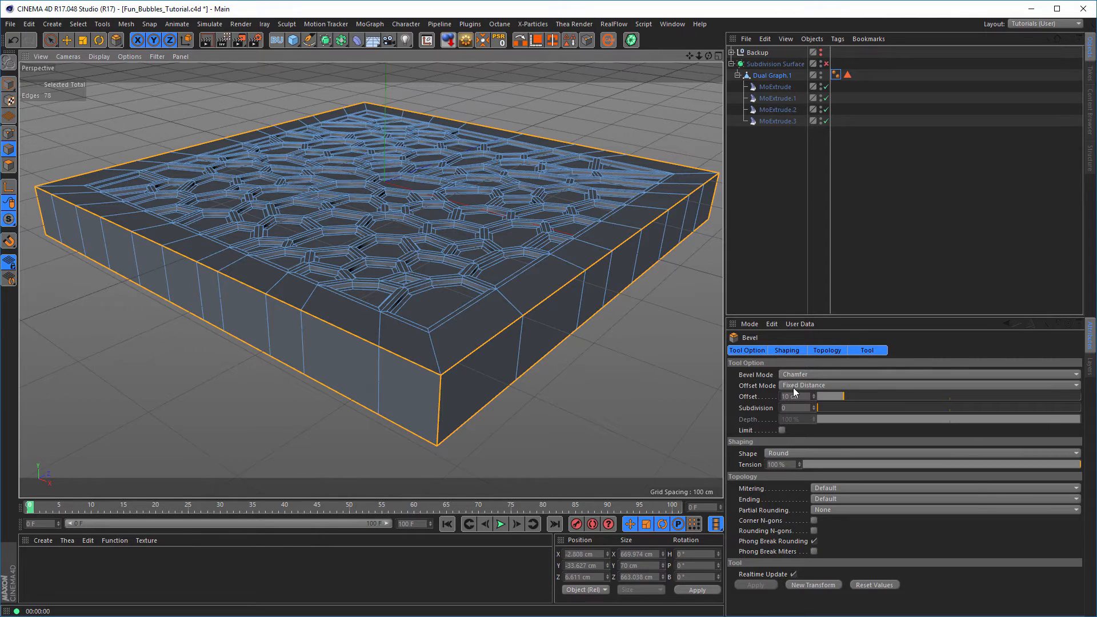
click(795, 372)
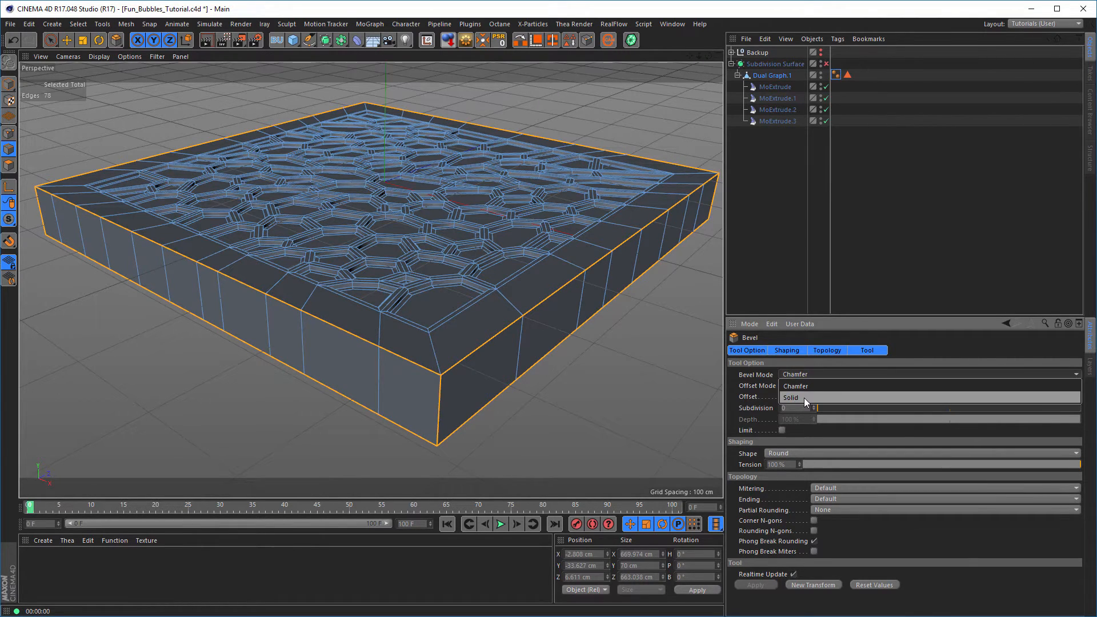
click(804, 397)
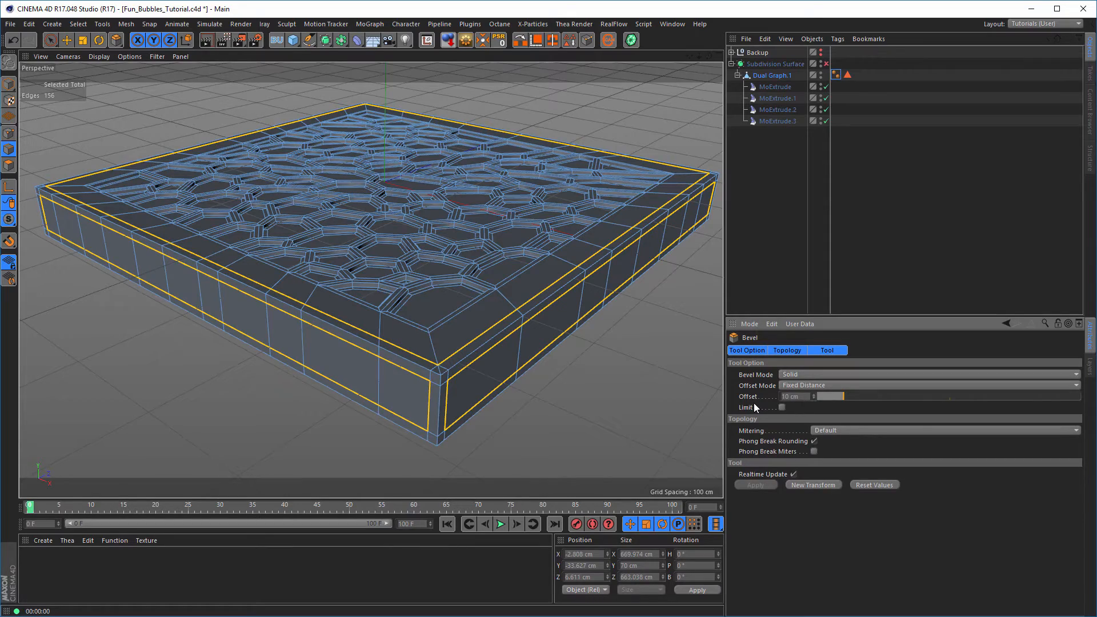
mouse_move(447, 371)
alt+mouse_down()
mouse_move(451, 329)
mouse_move(463, 363)
alt+mouse_up()
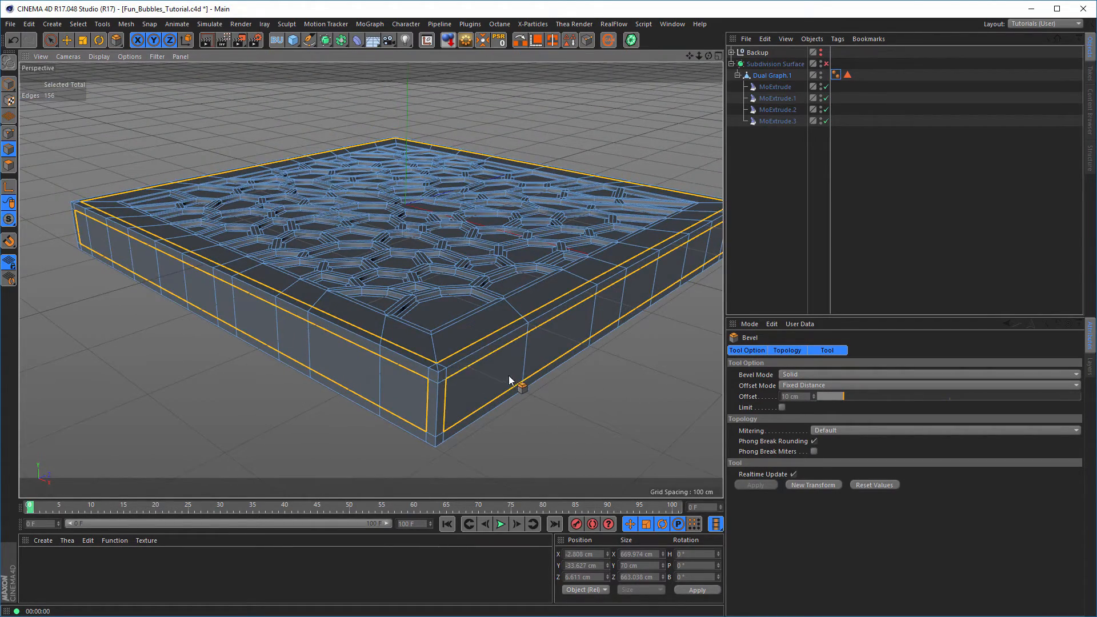
click(761, 405)
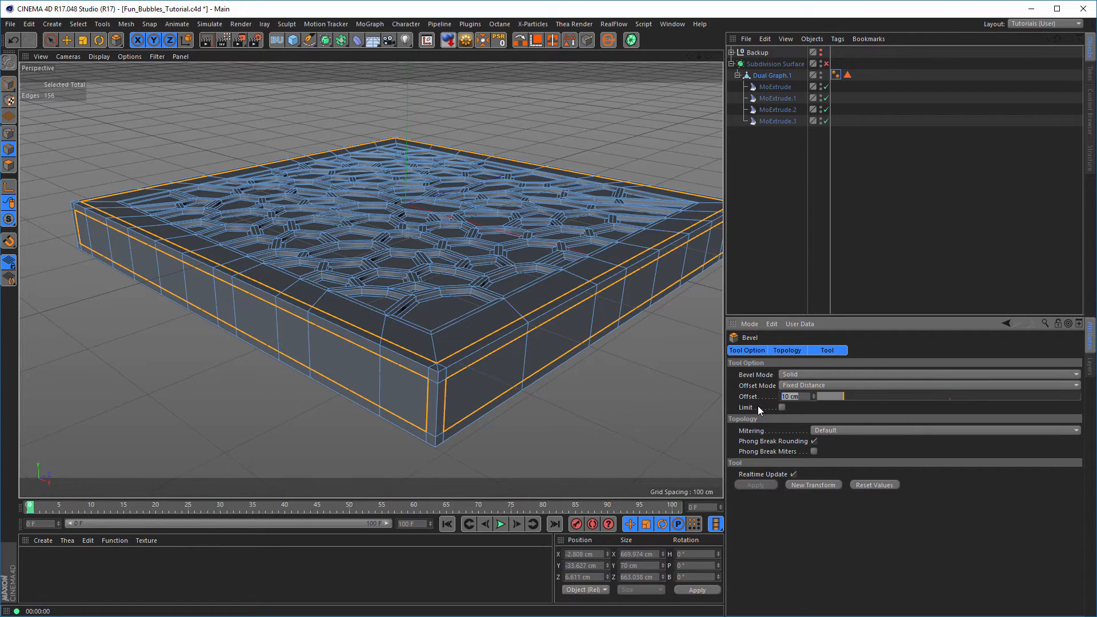
text(5)
key(Return)
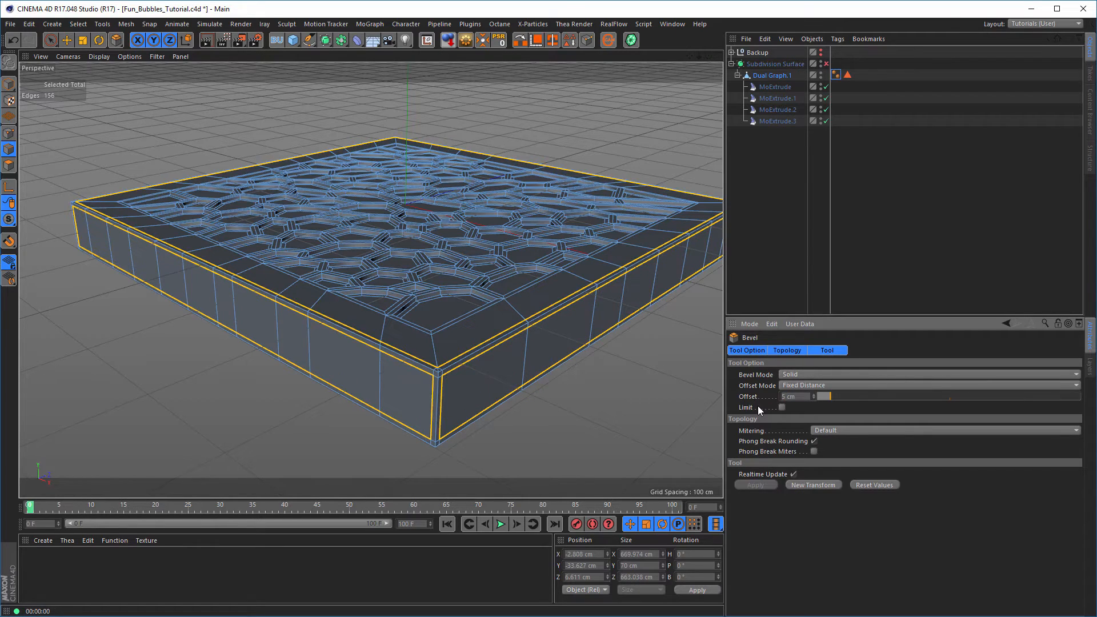
key(Return)
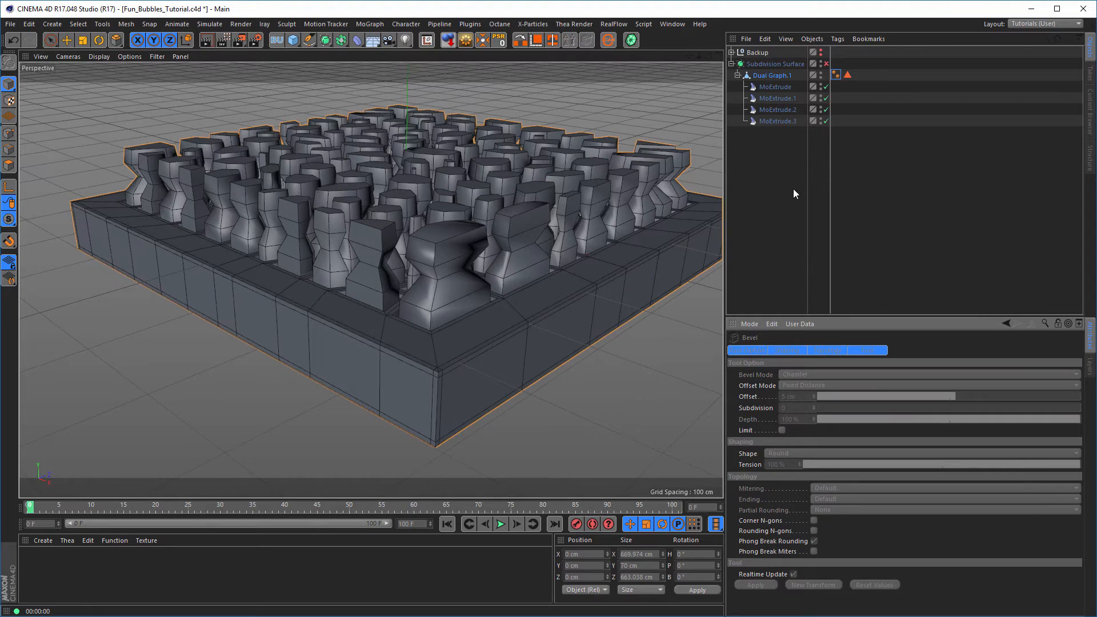
Step: Turn on the Subdivision Surface and examine the smoothed slab and pillars, including the very thin ones, up close
click(826, 64)
alt+drag(496, 248, 429, 259)
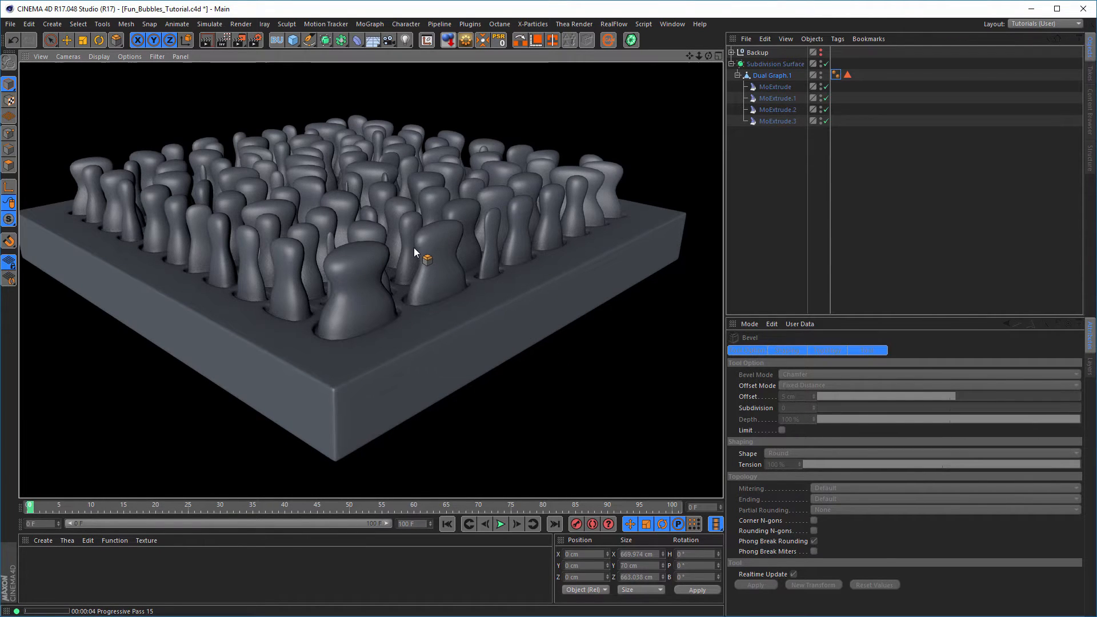
scroll(413, 248, up, 10)
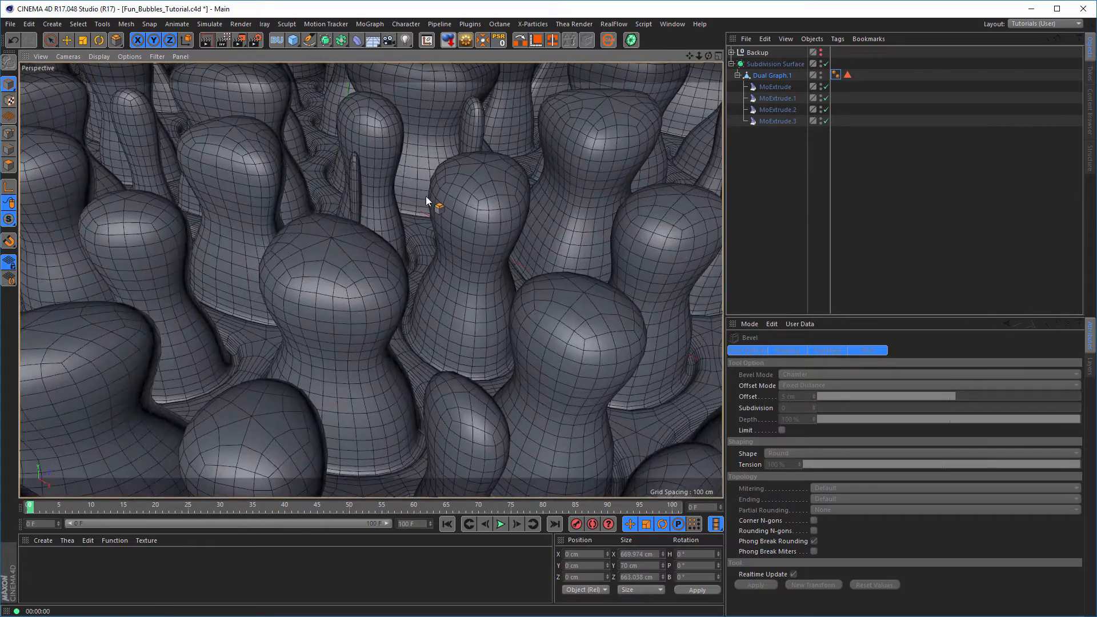
alt+drag(426, 197, 402, 208)
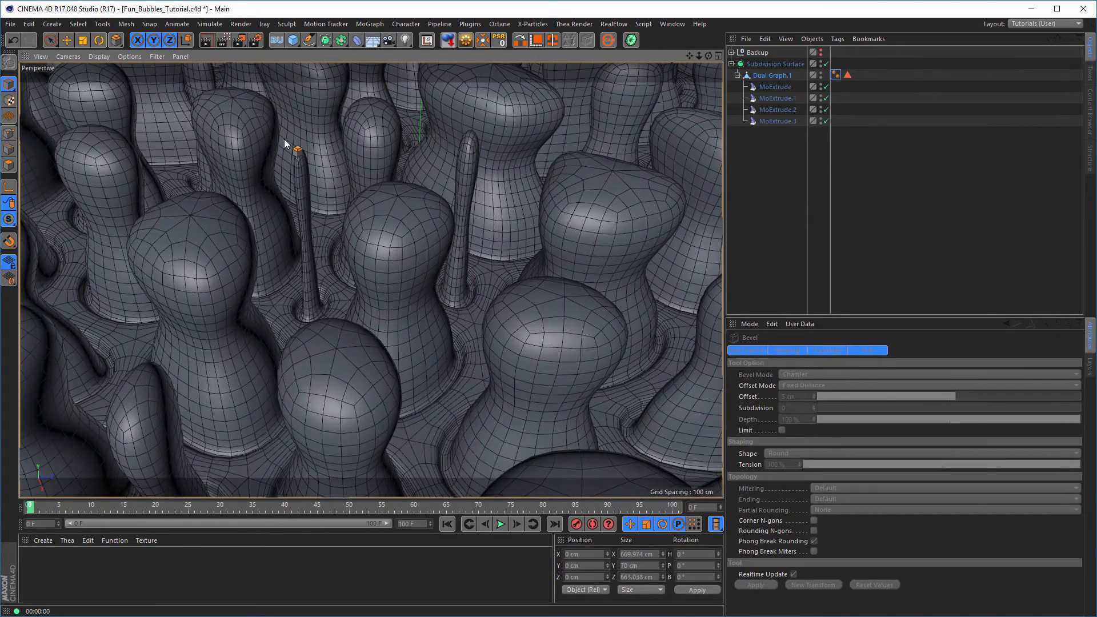
alt+right_drag(366, 269, 304, 297)
alt+drag(383, 260, 422, 259)
alt+right_drag(422, 259, 365, 267)
alt+middle_drag(365, 267, 428, 301)
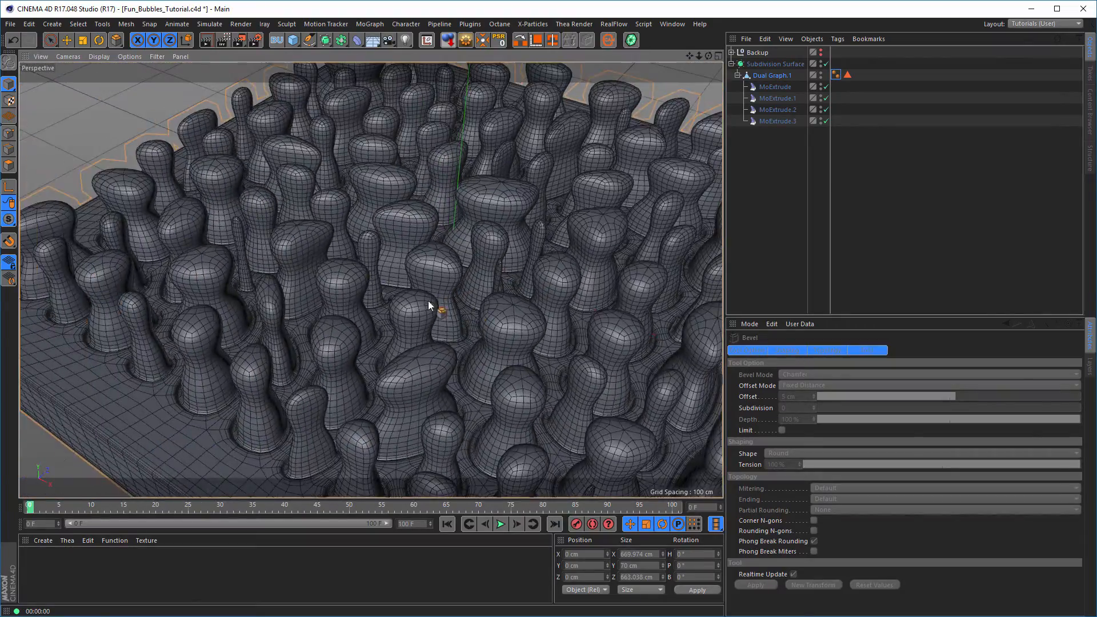
alt+drag(429, 304, 381, 308)
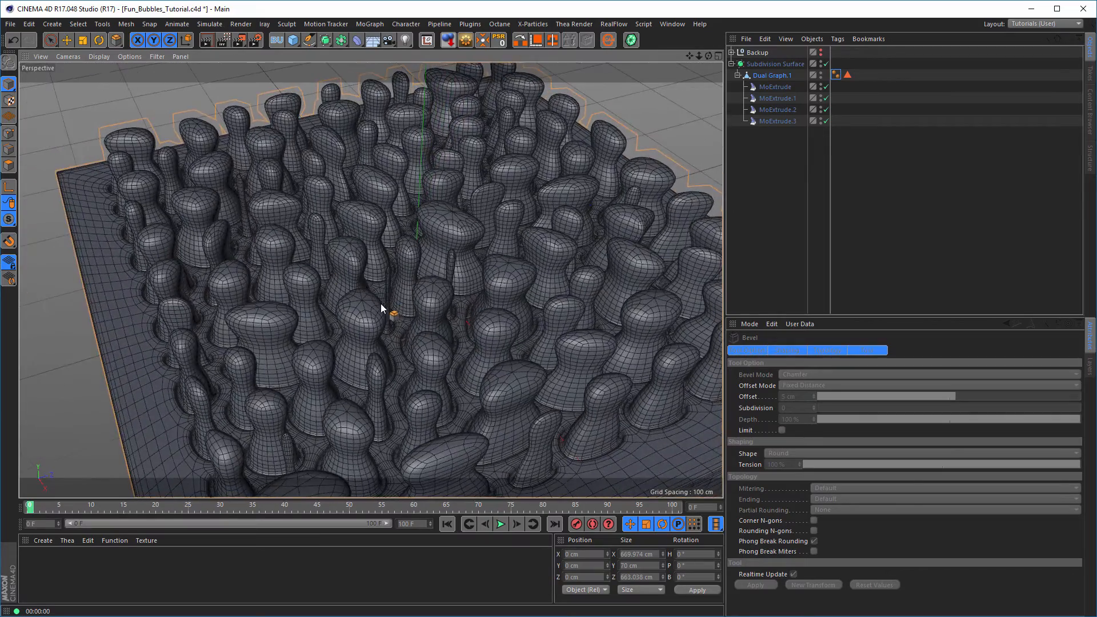
alt+right_drag(381, 308, 461, 303)
alt+drag(461, 303, 413, 320)
alt+right_drag(410, 320, 466, 325)
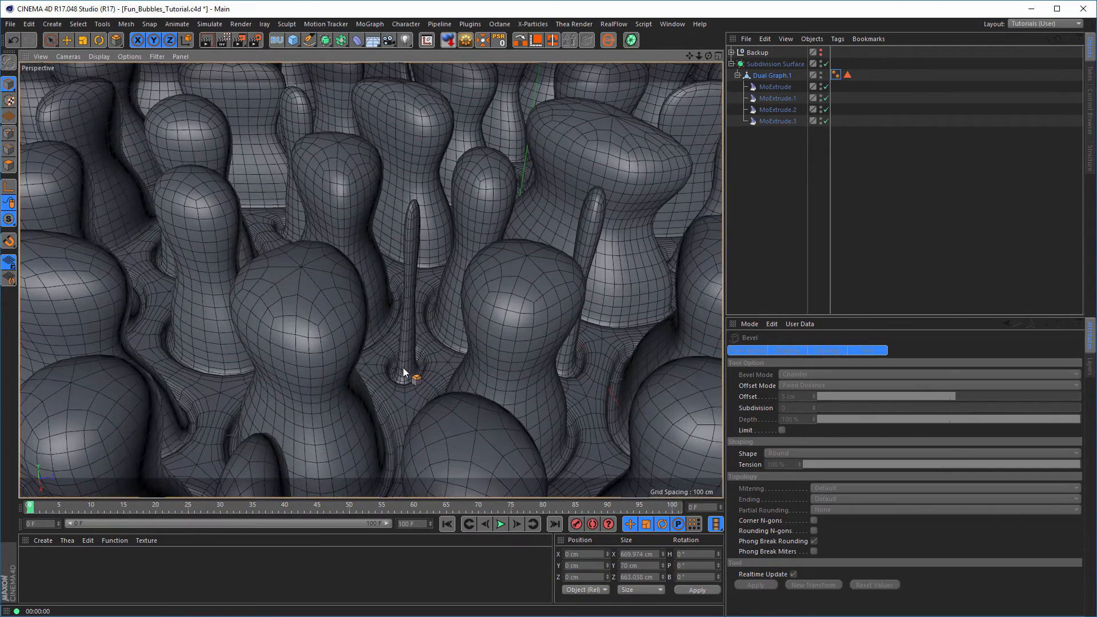
Step: With the Subdivision Surface off, remove the small diamond-shaped cell under the thin pillar from the stored polygon selection and update its selection tag
double_click(848, 75)
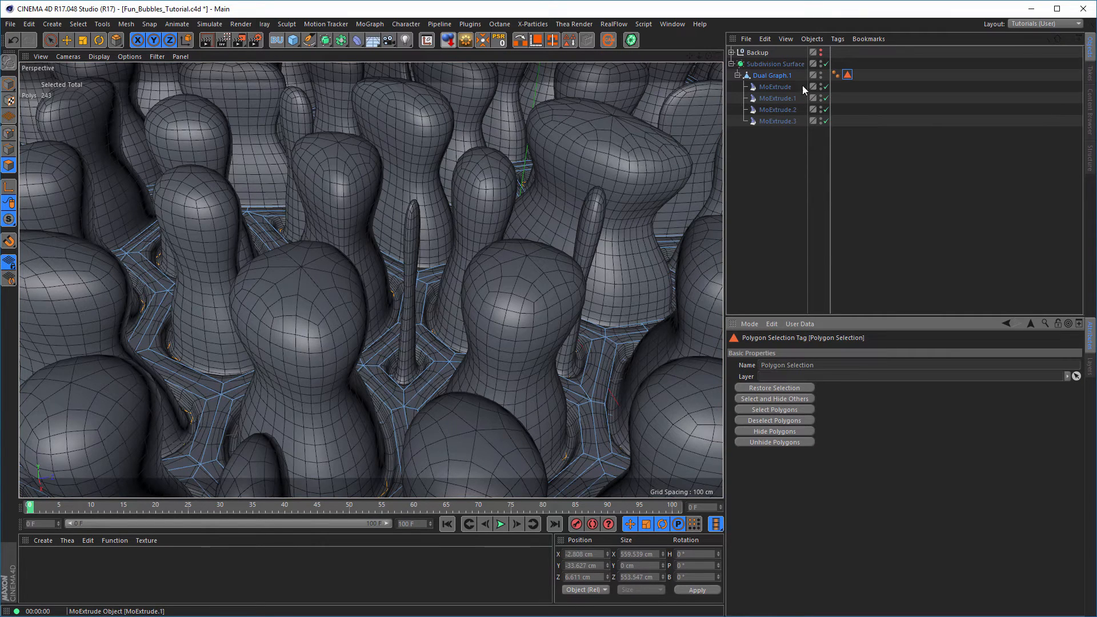
click(825, 63)
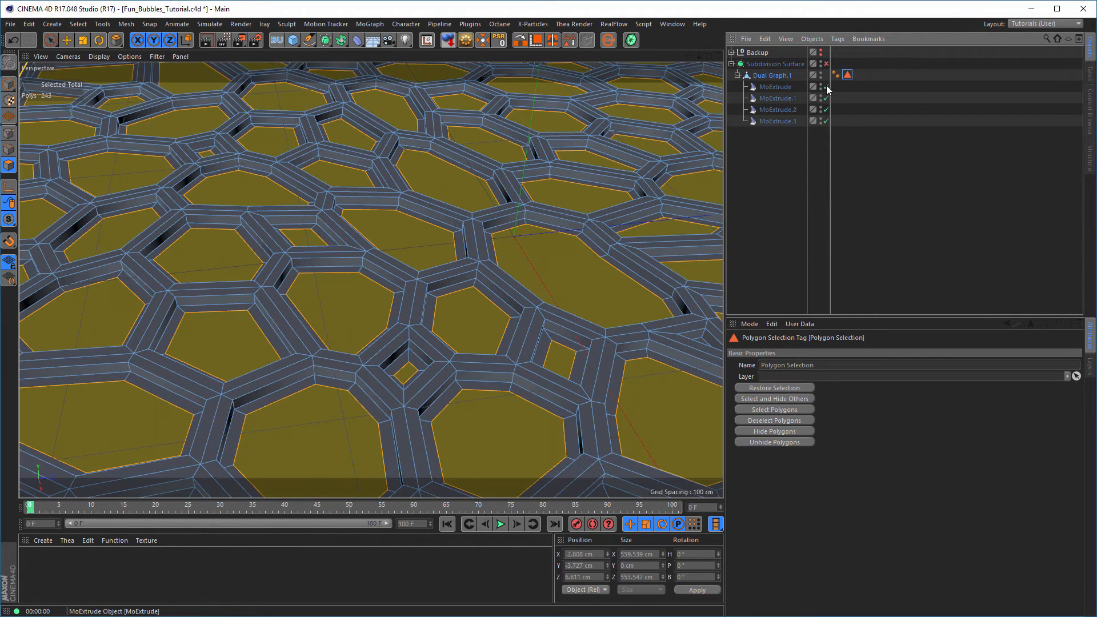
click(409, 374)
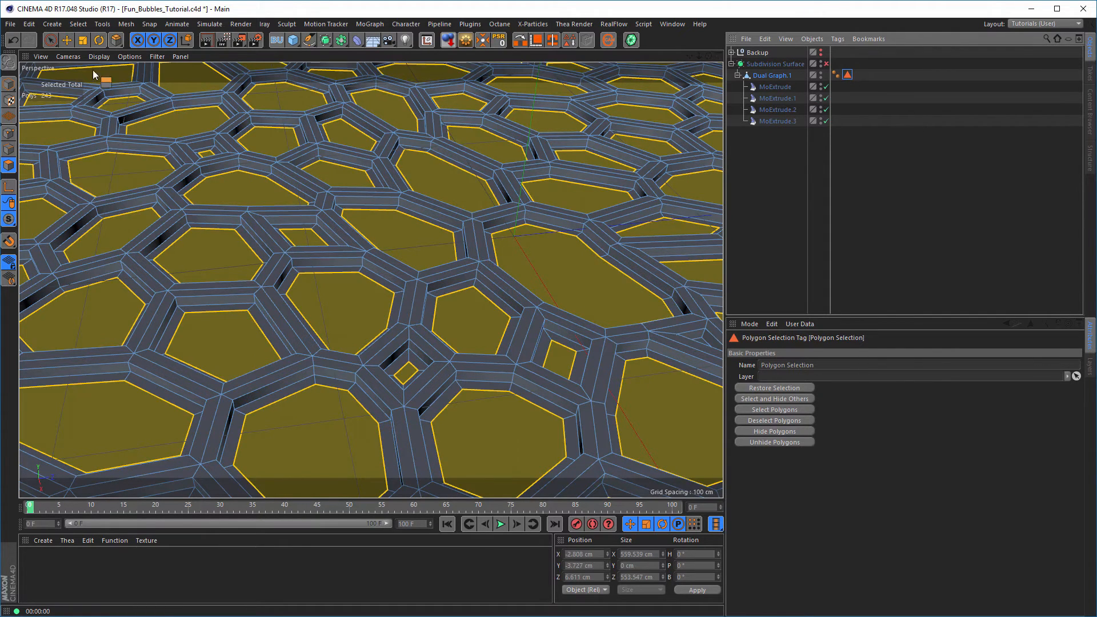
click(51, 40)
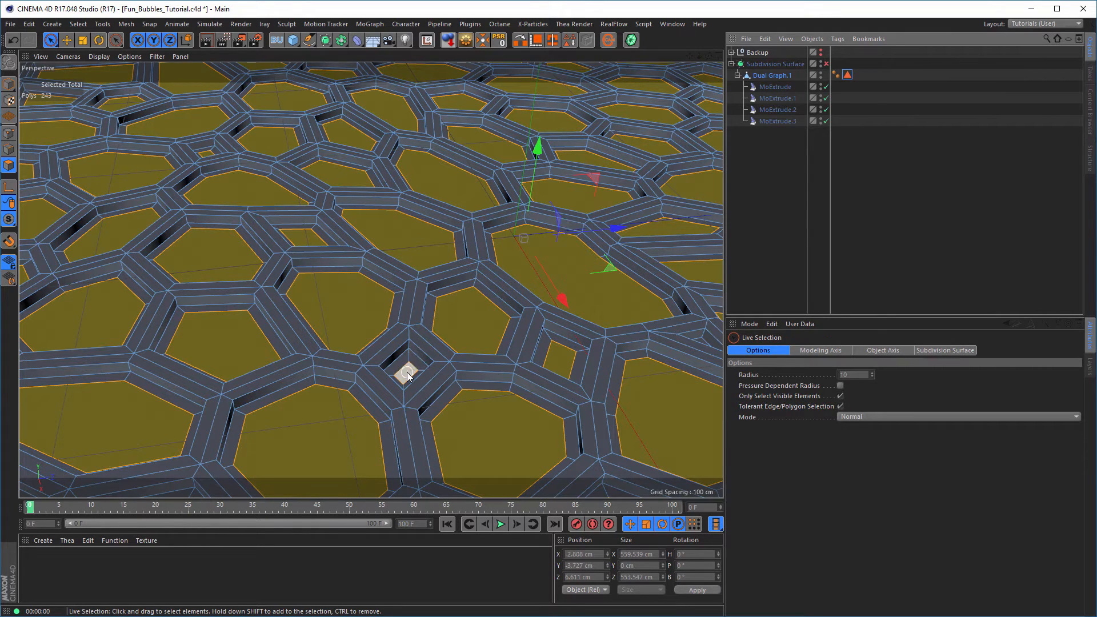
ctrl+click(405, 371)
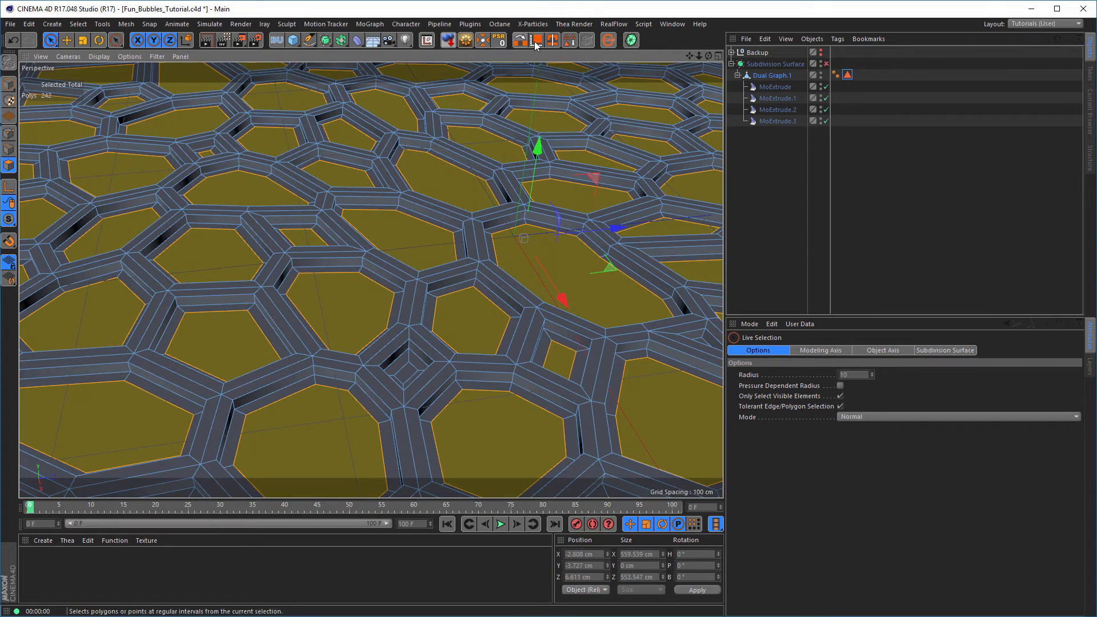
click(570, 43)
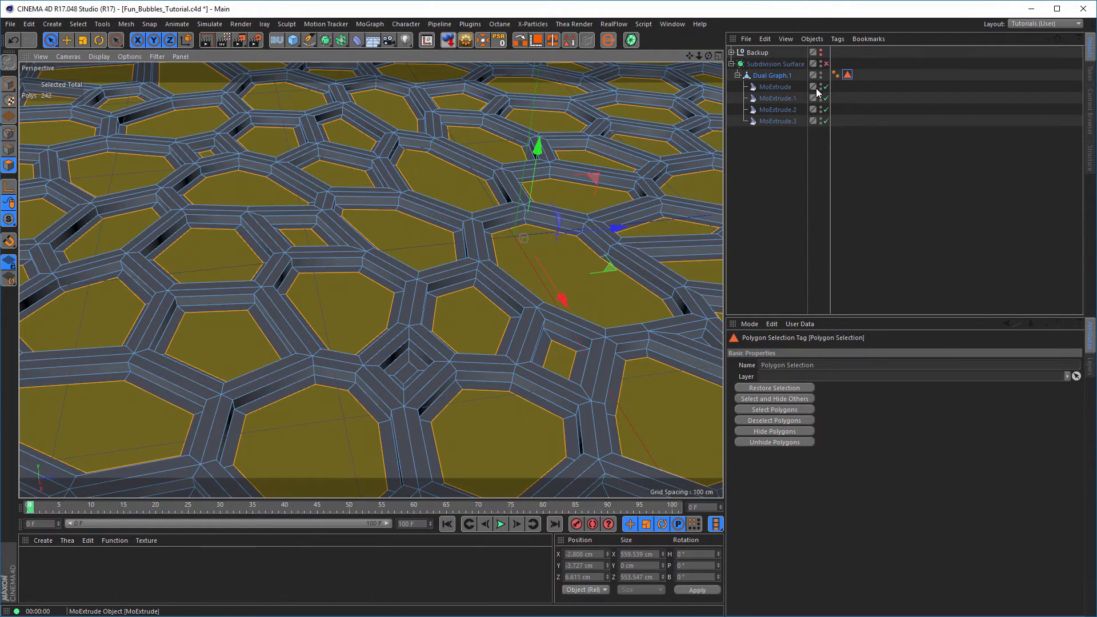
click(17, 85)
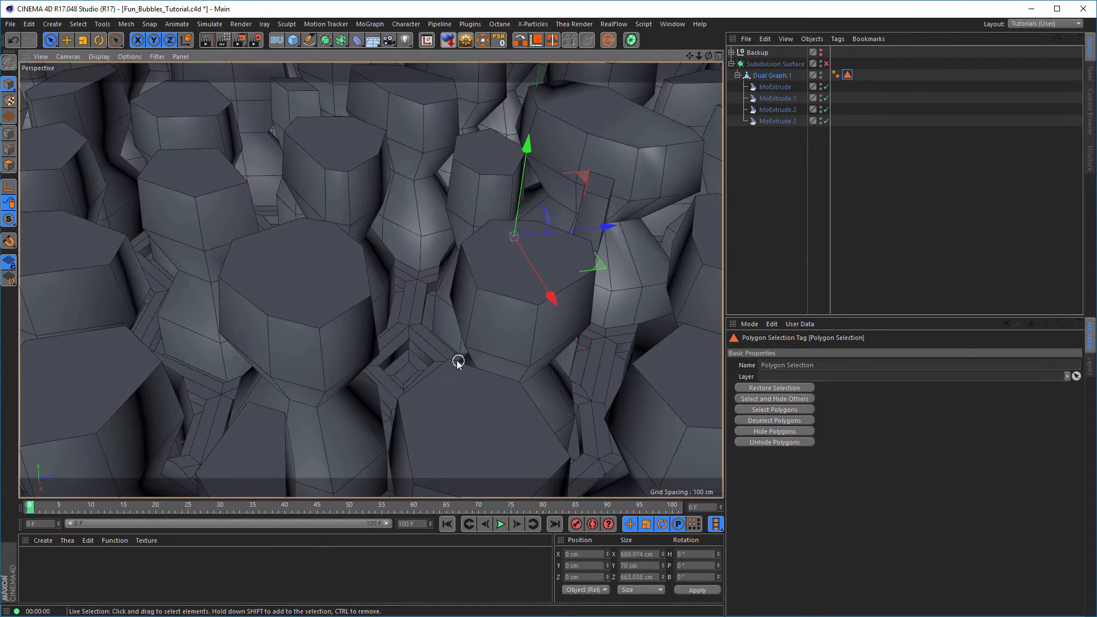
Step: Turn the Subdivision Surface back on and check the whole slab with its pillars
alt+right_drag(458, 361, 321, 412)
alt+middle_drag(380, 334, 368, 277)
alt+drag(357, 278, 253, 291)
scroll(446, 311, down, 5)
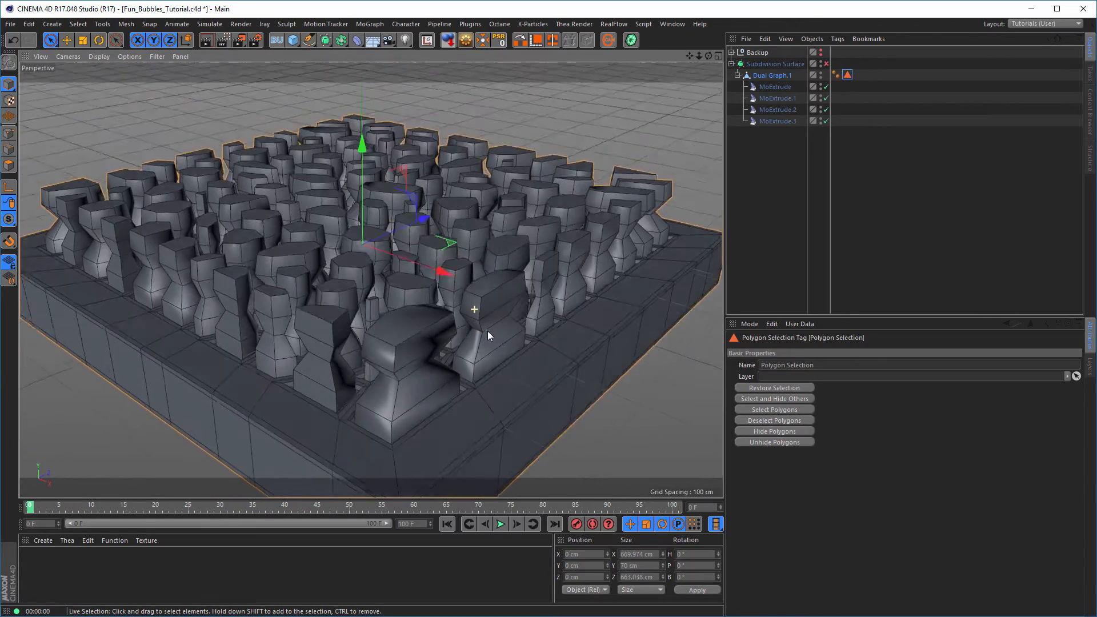
alt+drag(487, 329, 448, 314)
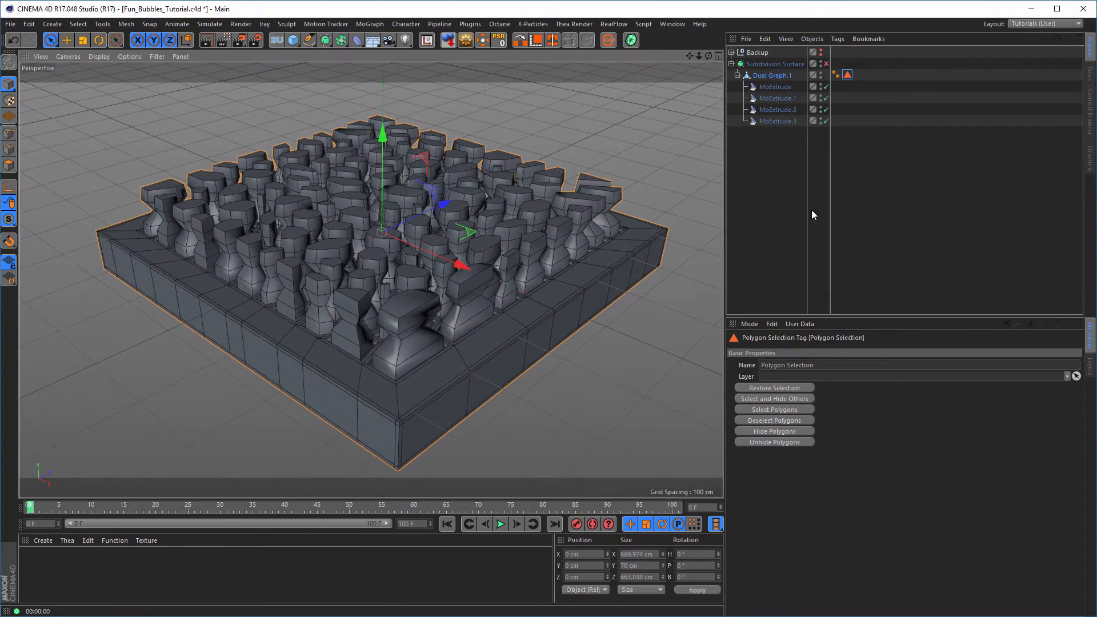
click(825, 63)
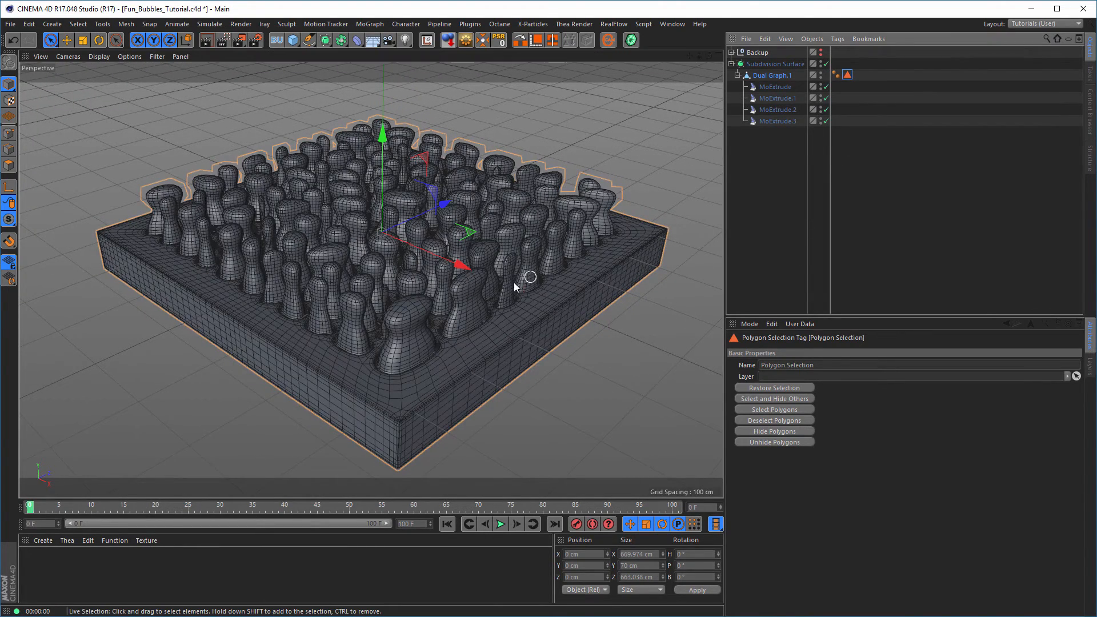
alt+drag(513, 282, 481, 293)
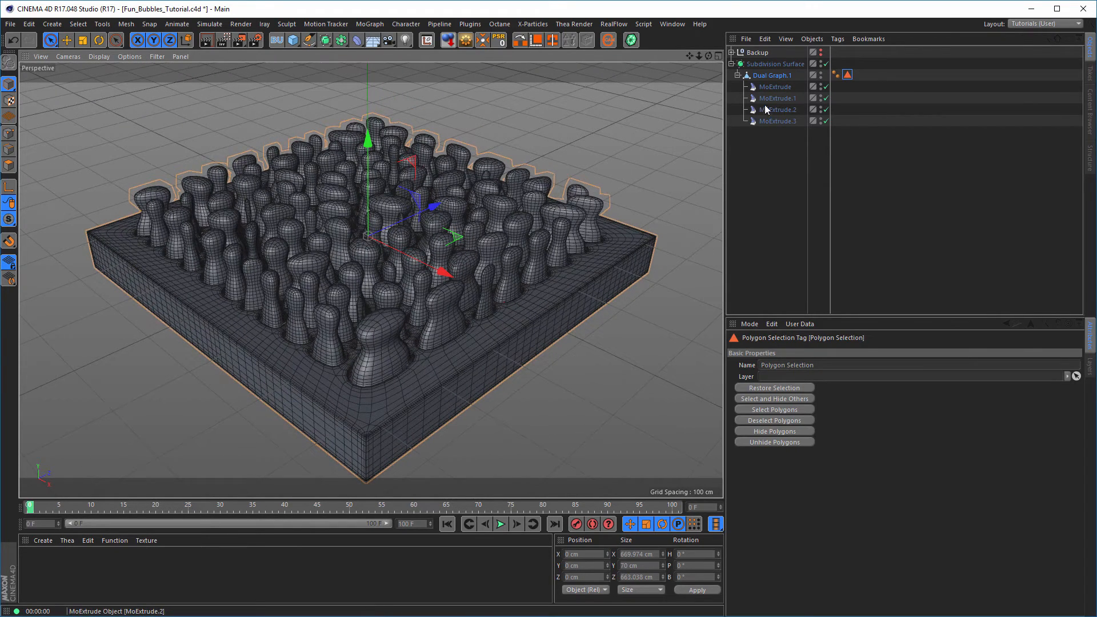
Step: Add a Random effector that drives all four MoExtrude deformers
drag(752, 153, 798, 83)
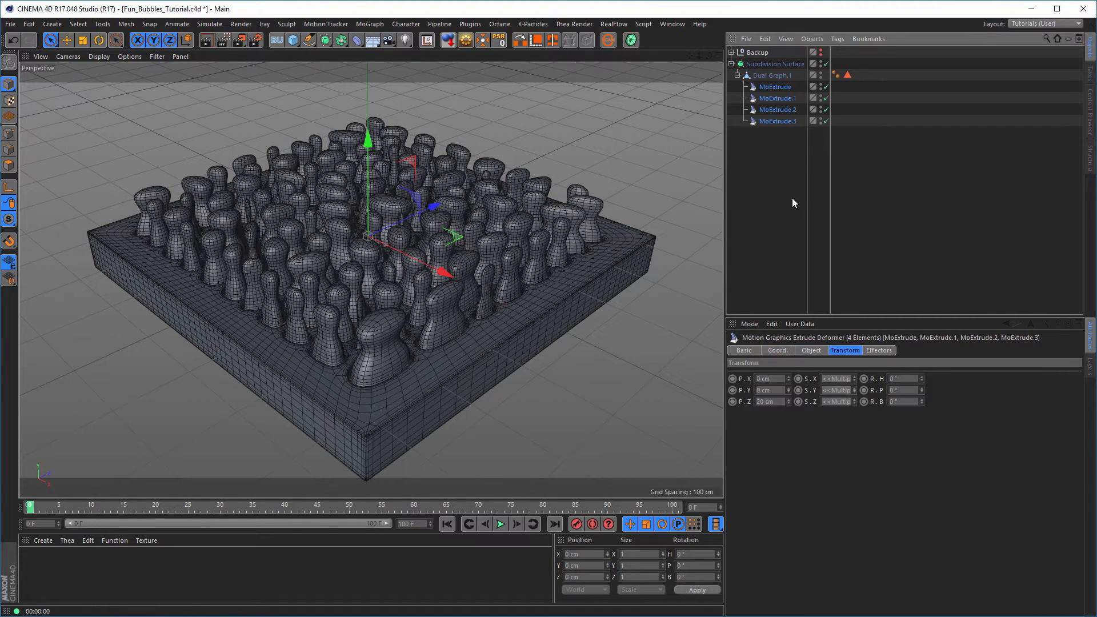
click(371, 24)
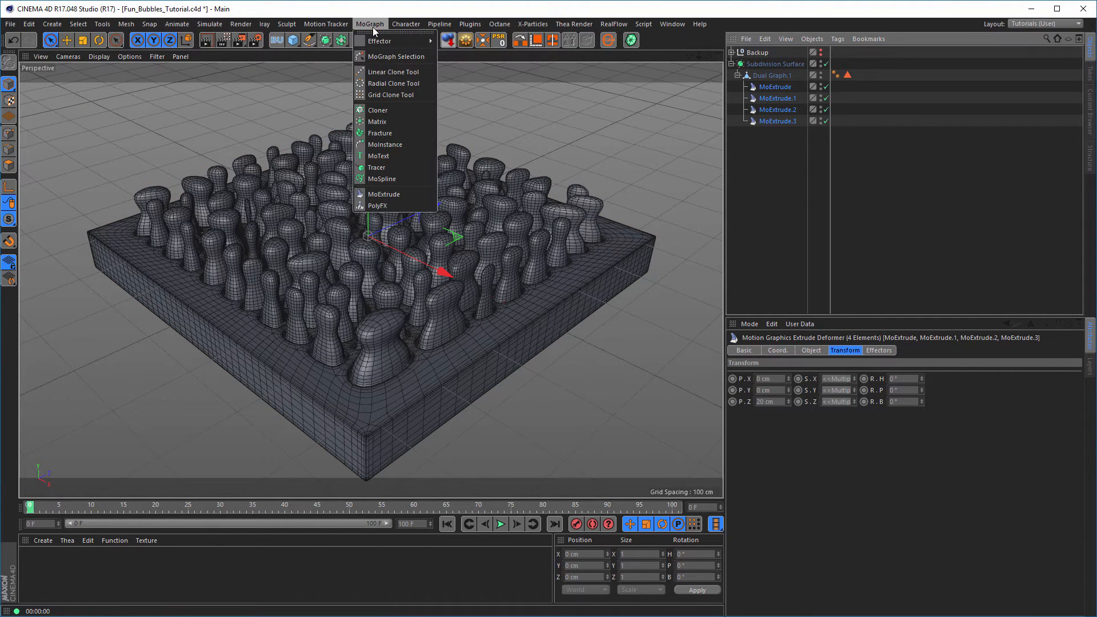
mouse_move(403, 48)
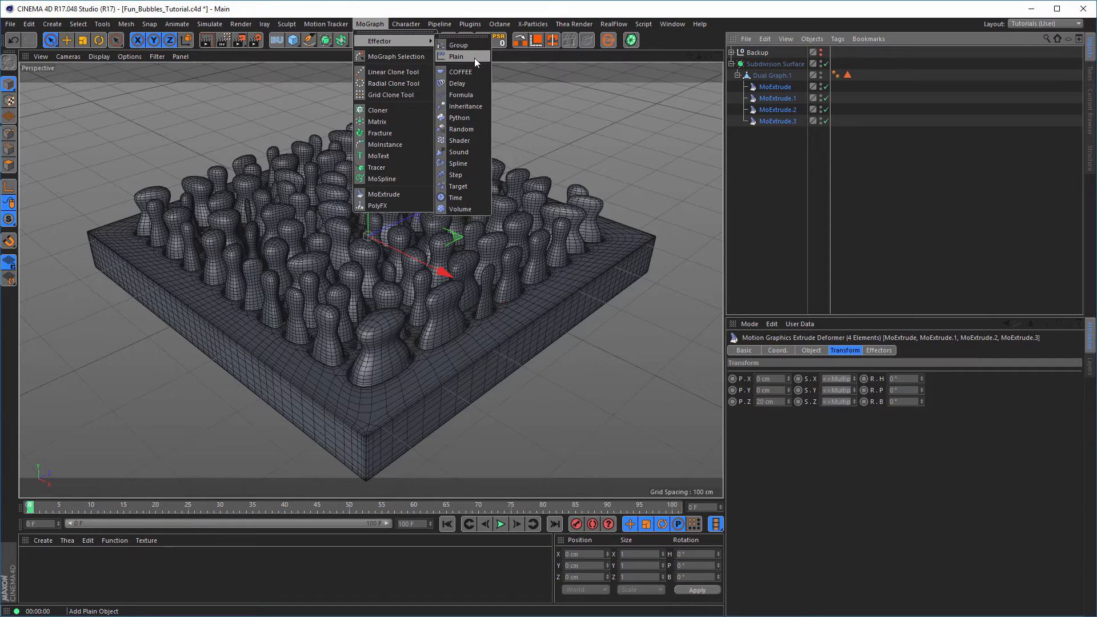
click(461, 130)
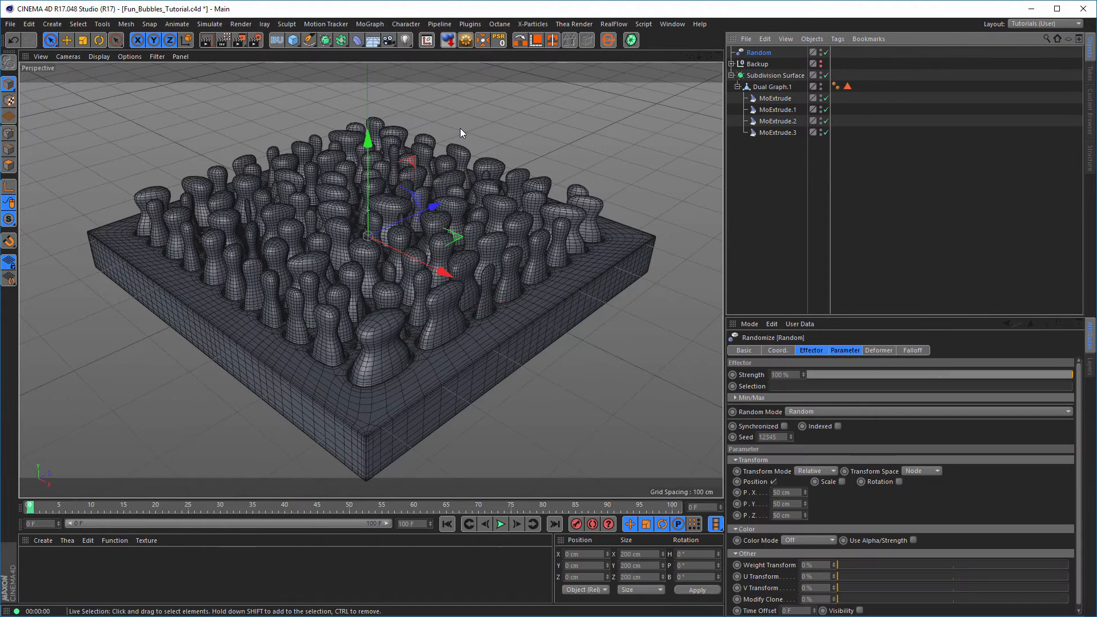
alt+drag(577, 246, 439, 240)
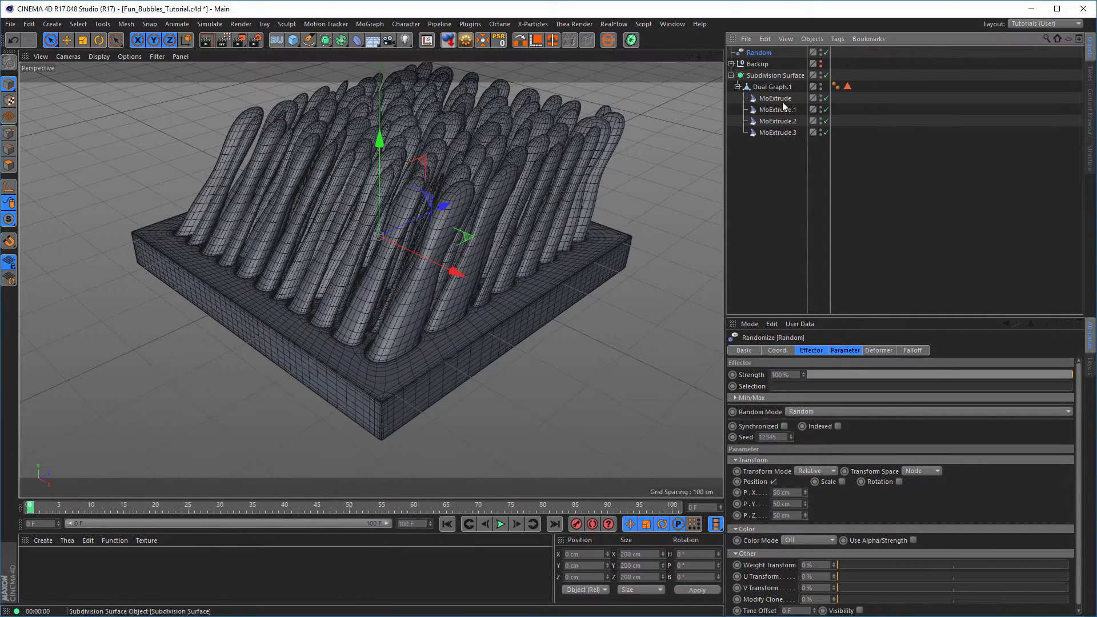
Step: Set the Random effector's position offsets to 0 cm in X, 0 cm in Y and 30 cm in Z
click(815, 351)
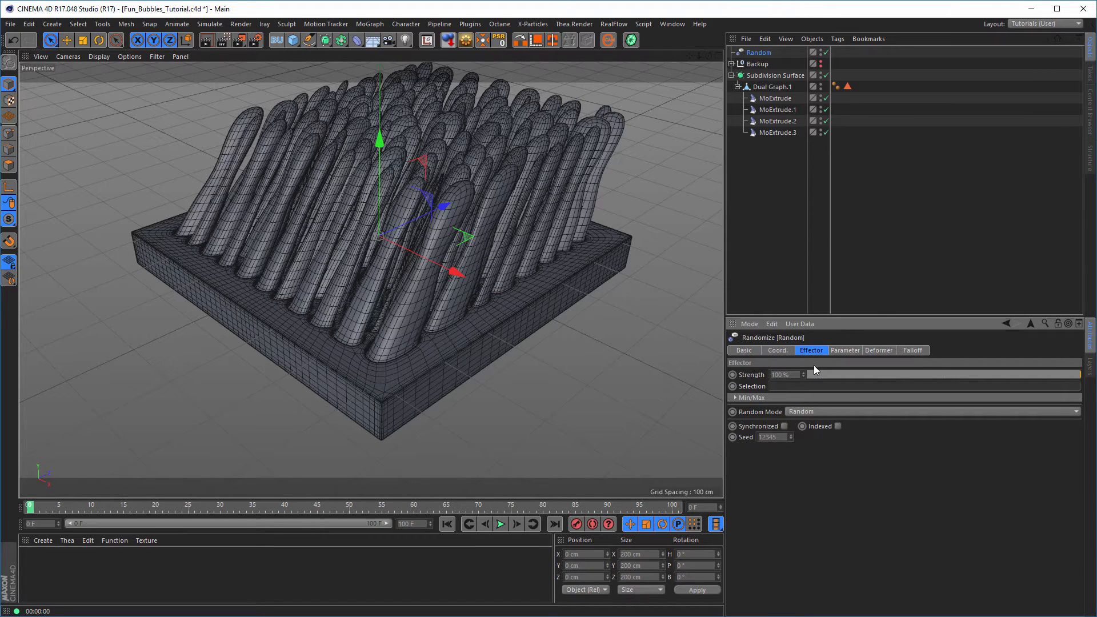
click(852, 351)
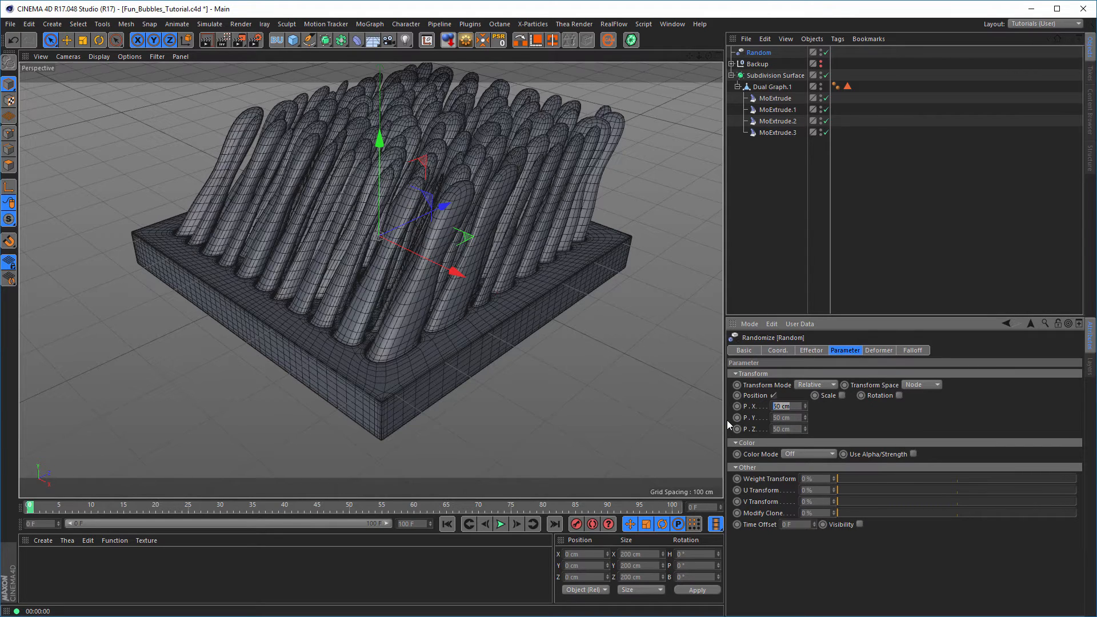
text(0)
key(Tab)
text(0)
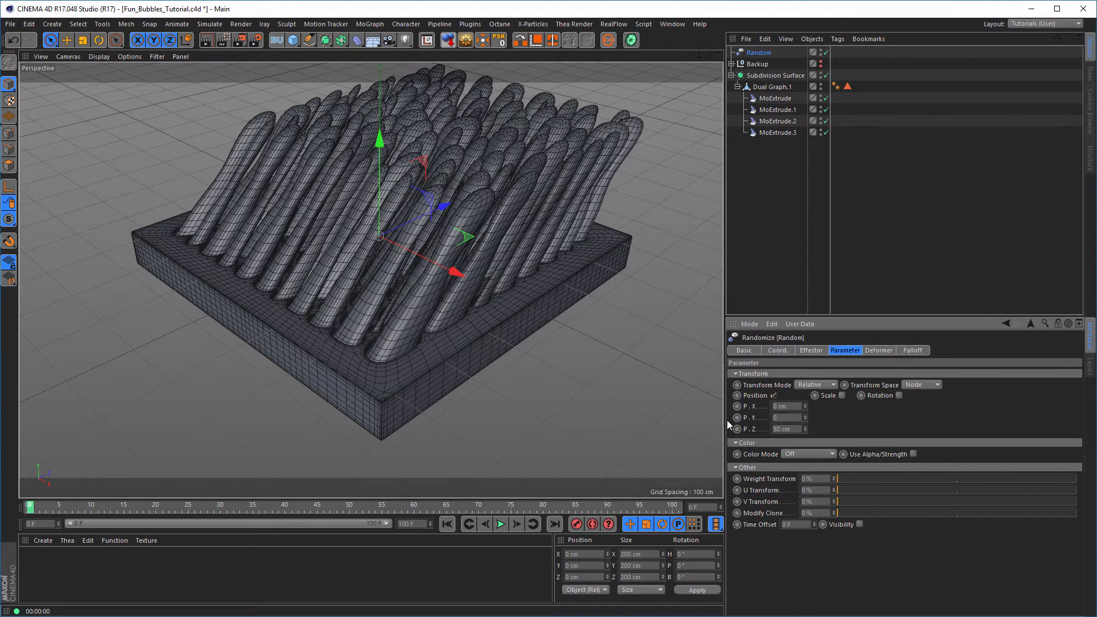
key(Tab)
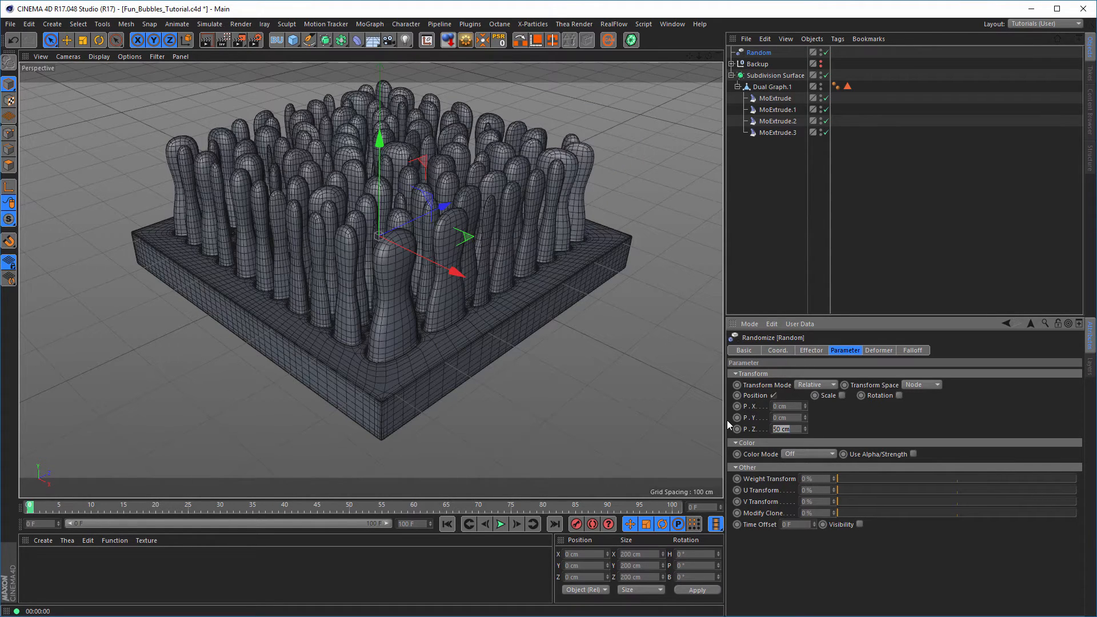
text(30)
key(Return)
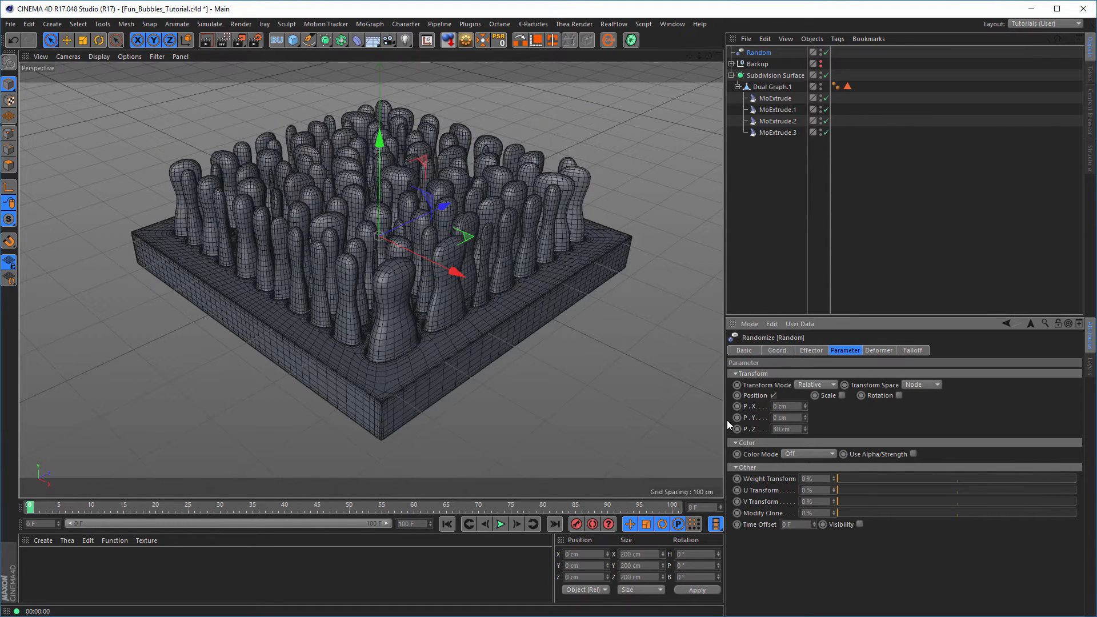
Step: Set the Random effector's Z position offset to 20 cm and check the pillar heights
alt+drag(426, 285, 474, 350)
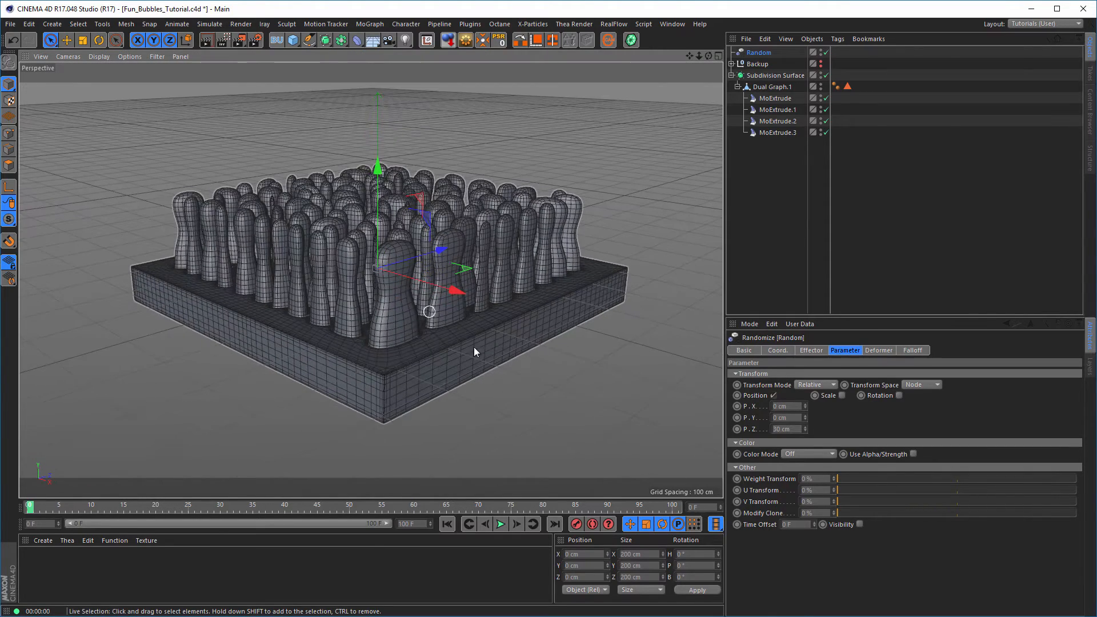
drag(799, 431, 741, 435)
text(2)
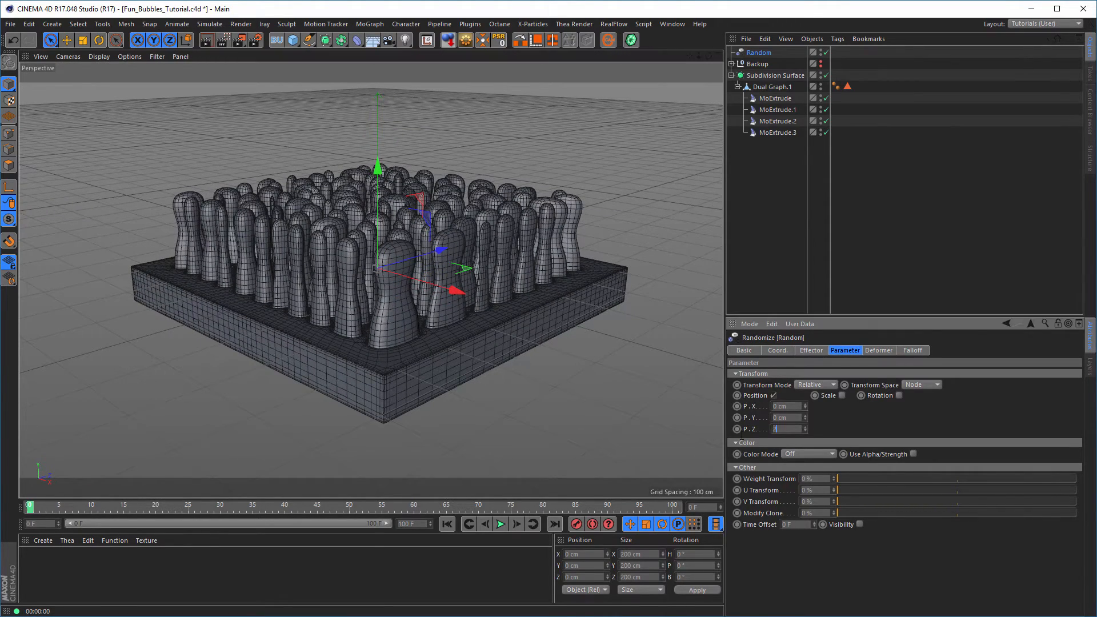
text(0)
key(Return)
alt+drag(518, 258, 546, 303)
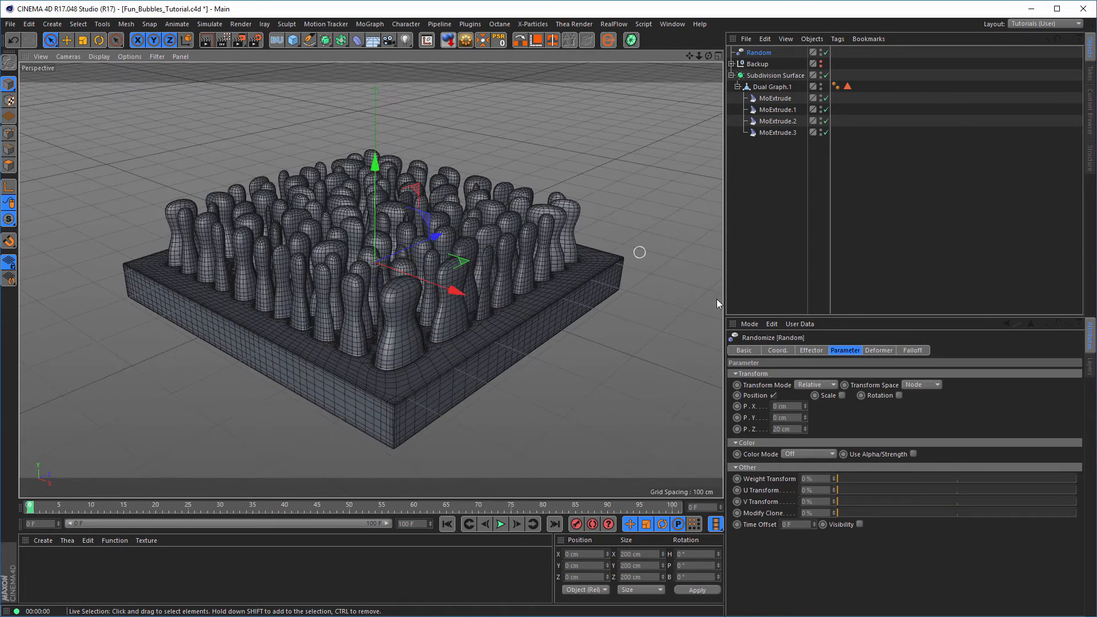
Step: Change the Random effector's mode to Turbulence and preview the pillars with a viewport render
click(814, 352)
click(802, 411)
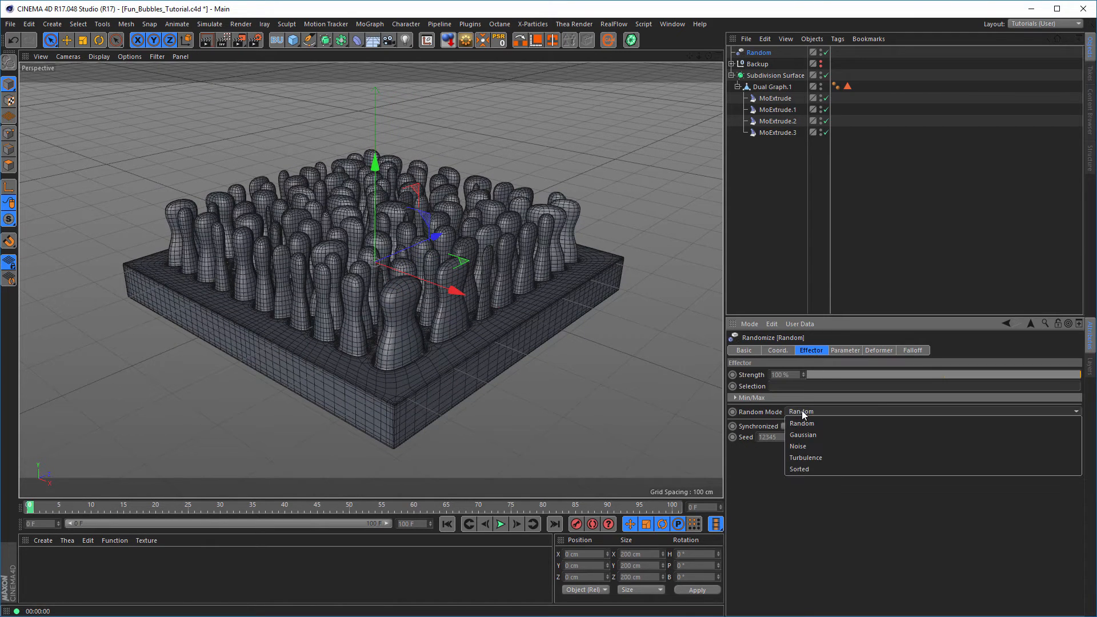
click(821, 457)
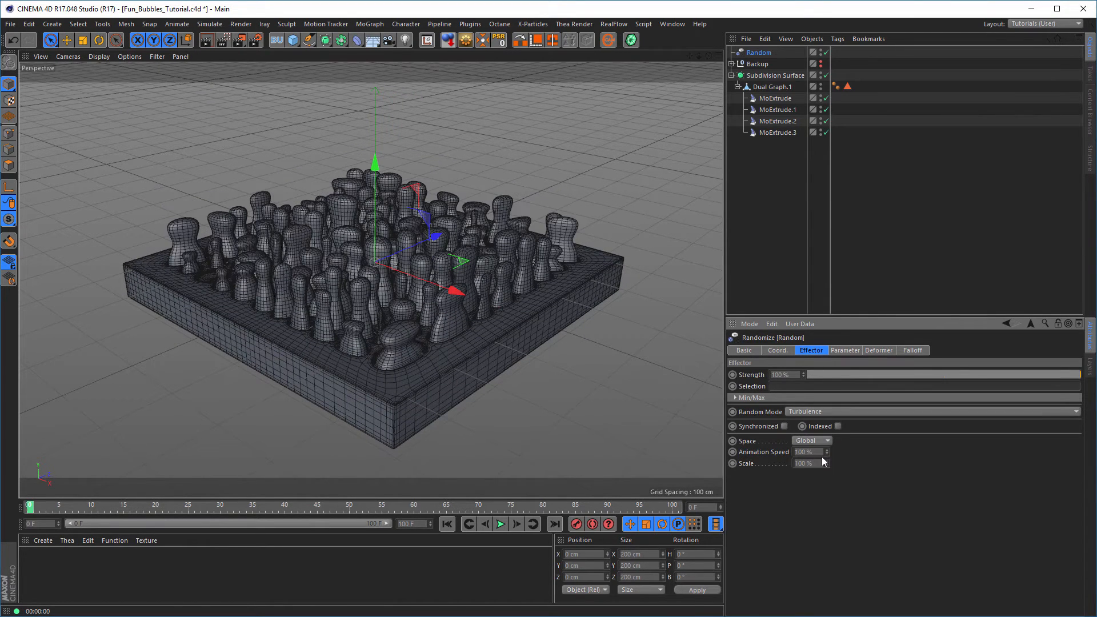
alt+drag(505, 300, 488, 282)
key(ctrl+r)
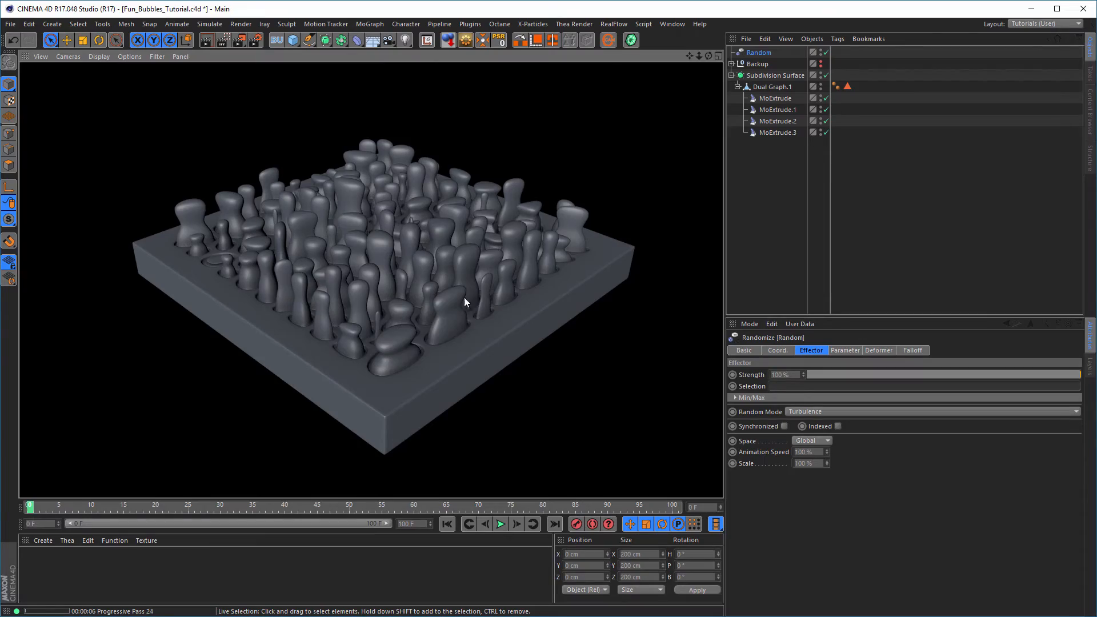
alt+drag(465, 301, 455, 277)
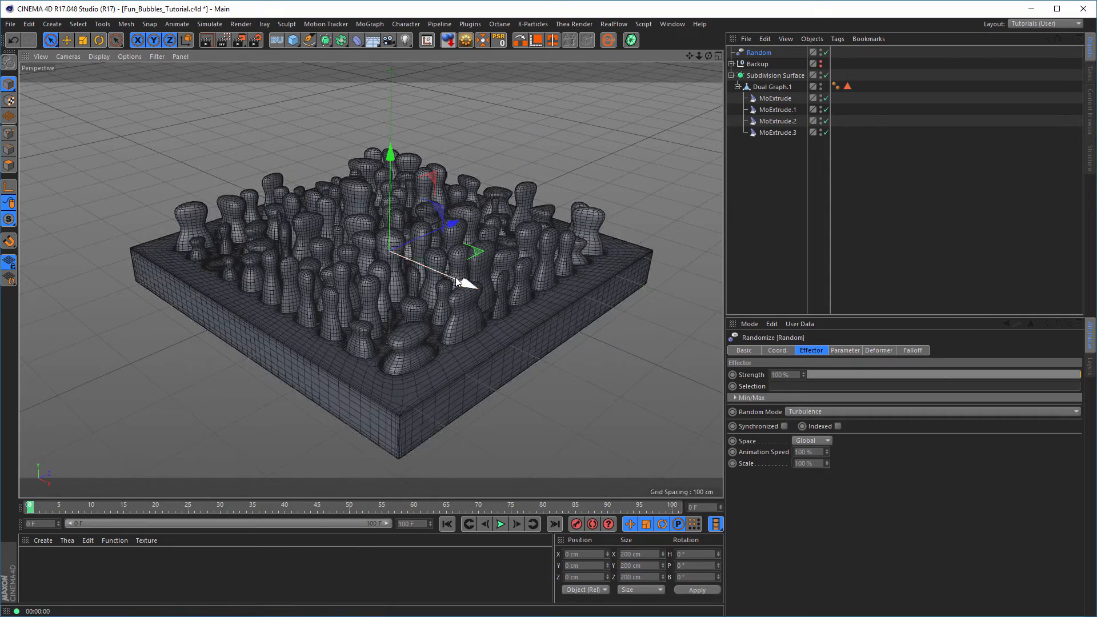
Step: Try the Noise random mode on the pillars and switch the effector back to Turbulence
click(805, 412)
click(801, 444)
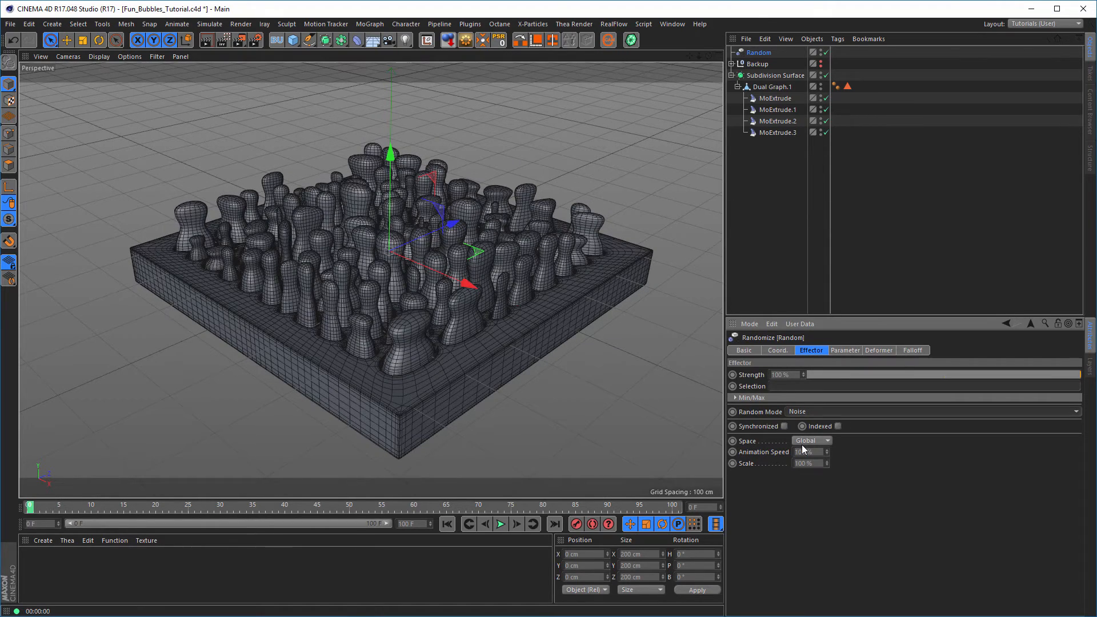
alt+drag(531, 329, 528, 301)
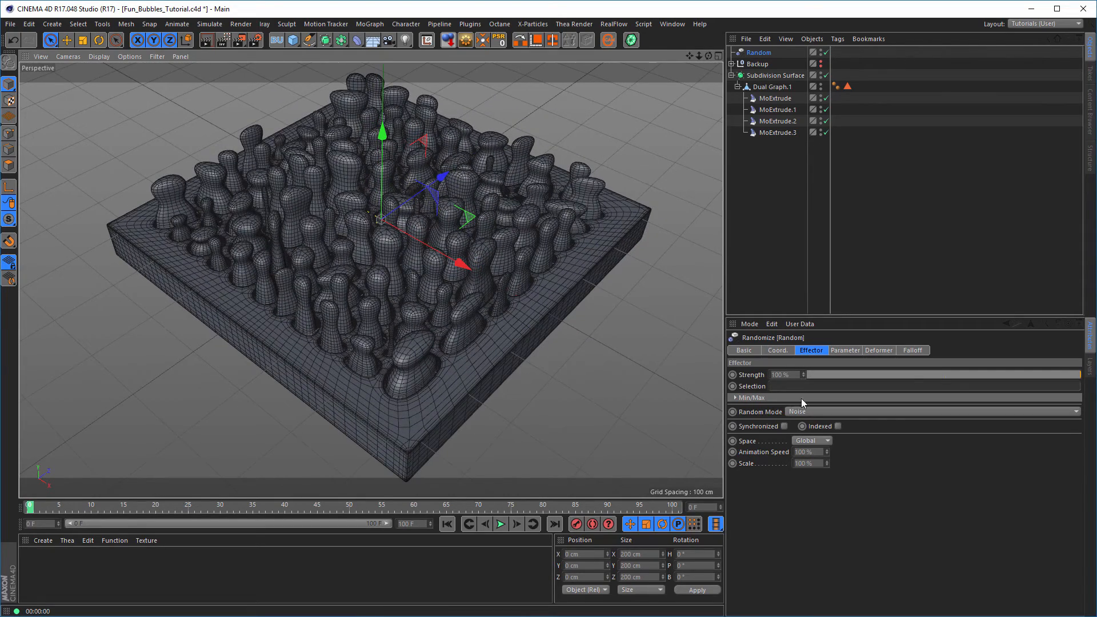
click(811, 412)
click(806, 457)
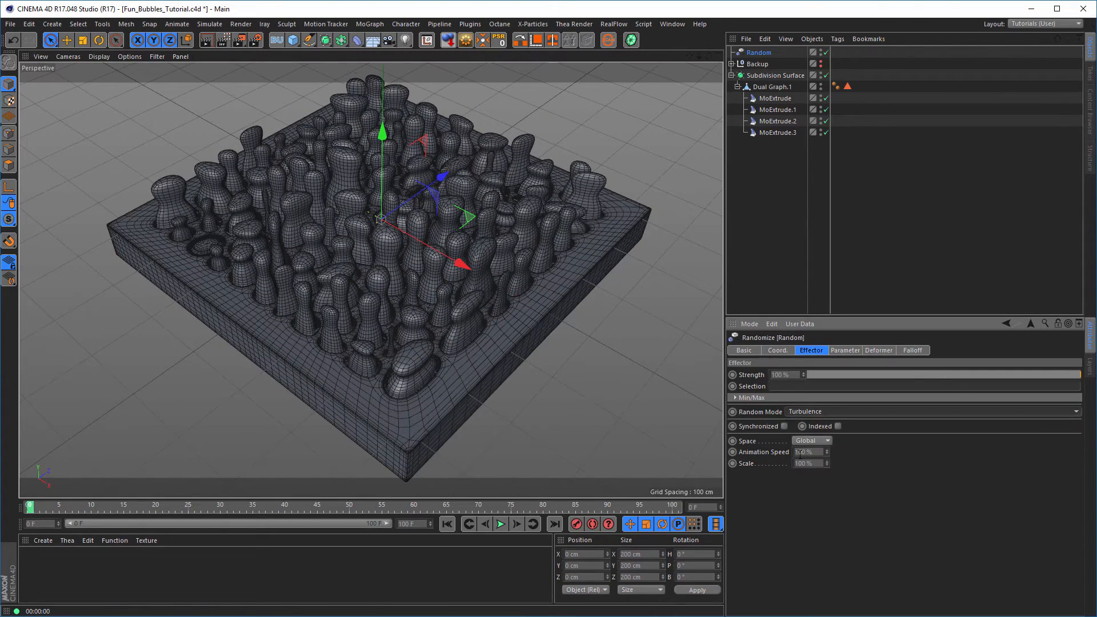
Step: Set the Random effector's Z position offset to 30 cm and inspect the shortest pillars up close
click(839, 351)
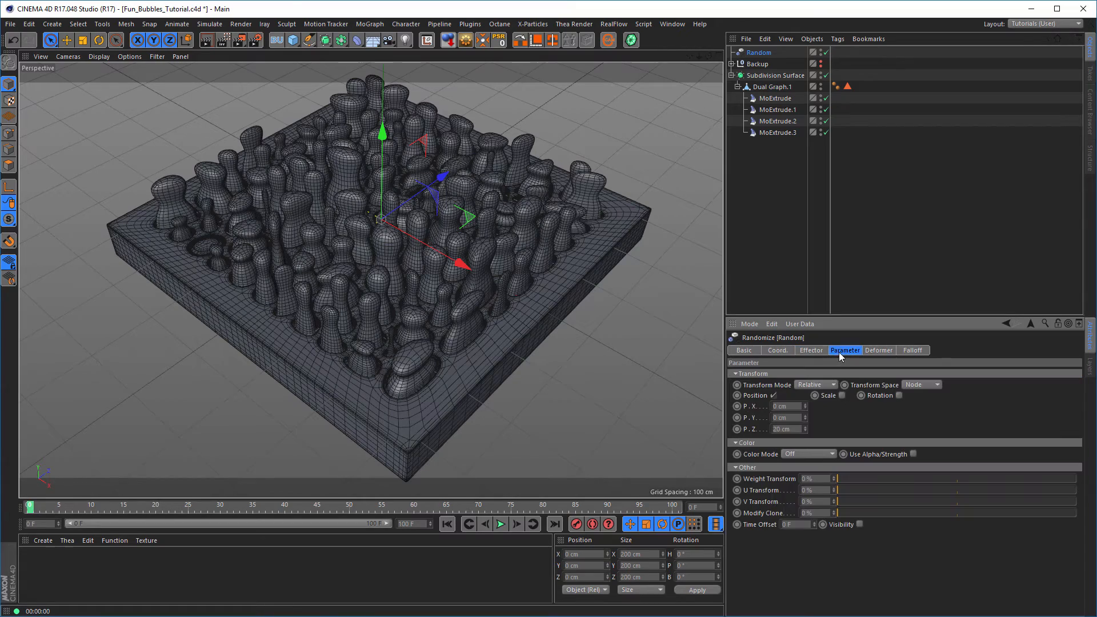
text(30)
key(Return)
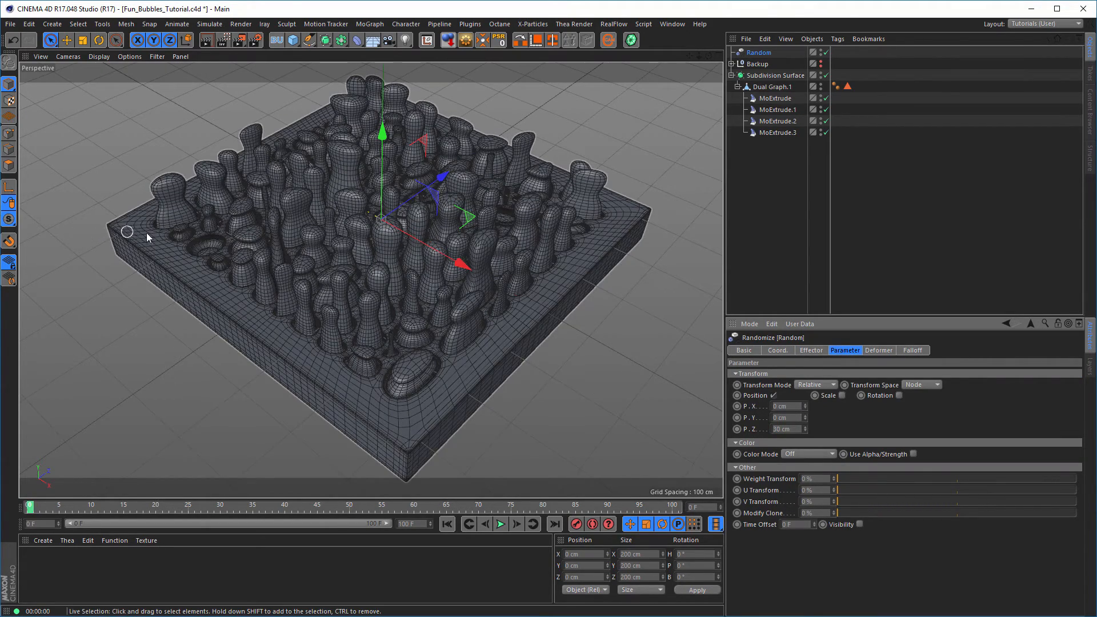
scroll(272, 235, up, 6)
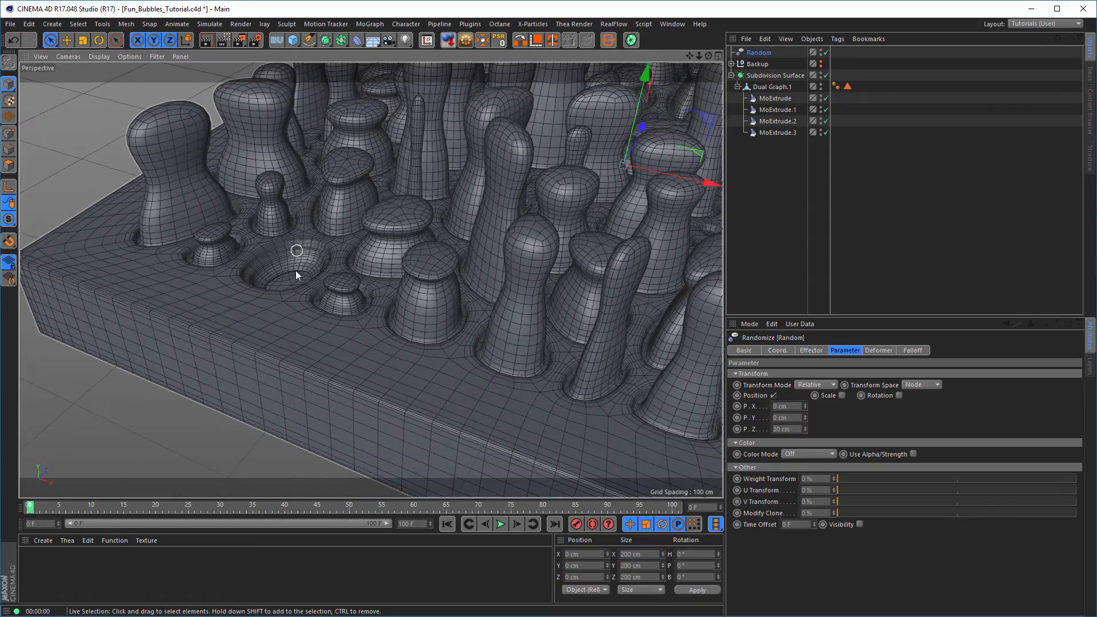
alt+right_drag(308, 253, 218, 286)
alt+middle_drag(379, 286, 303, 267)
alt+drag(354, 256, 443, 294)
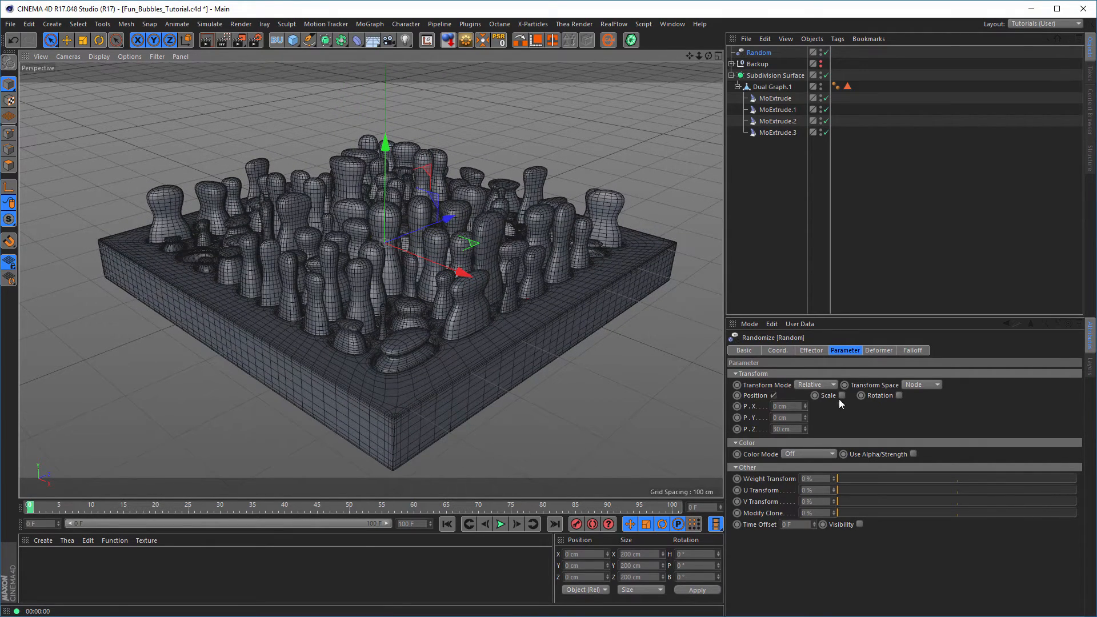
Step: Set the Random effector's animation speed to 20% and play the animation to check the pillars' movement
click(811, 351)
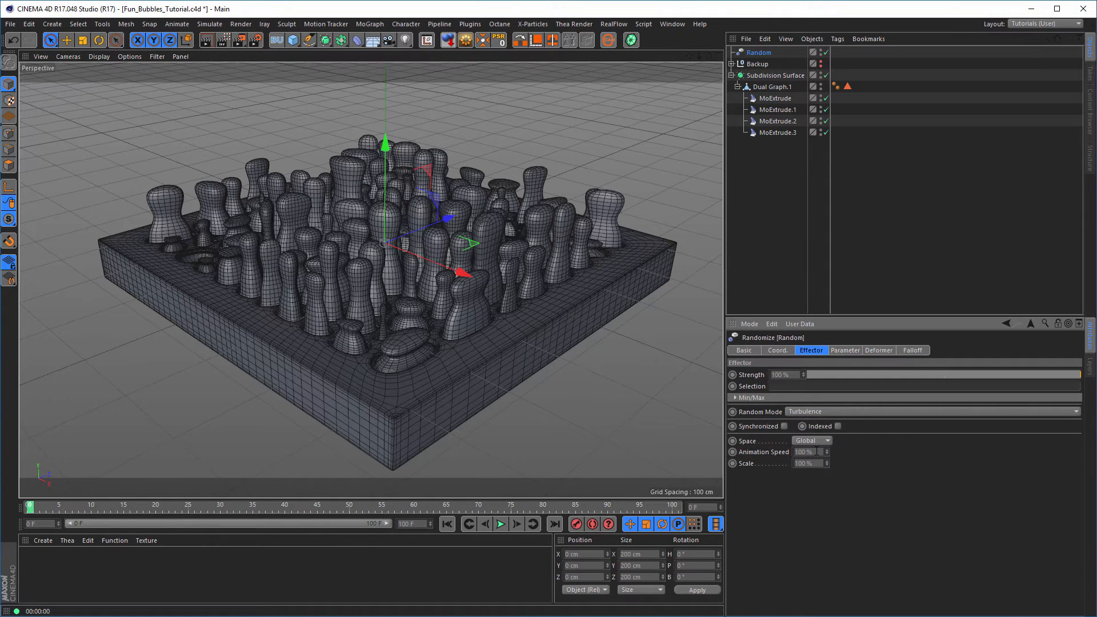
text(20)
key(Return)
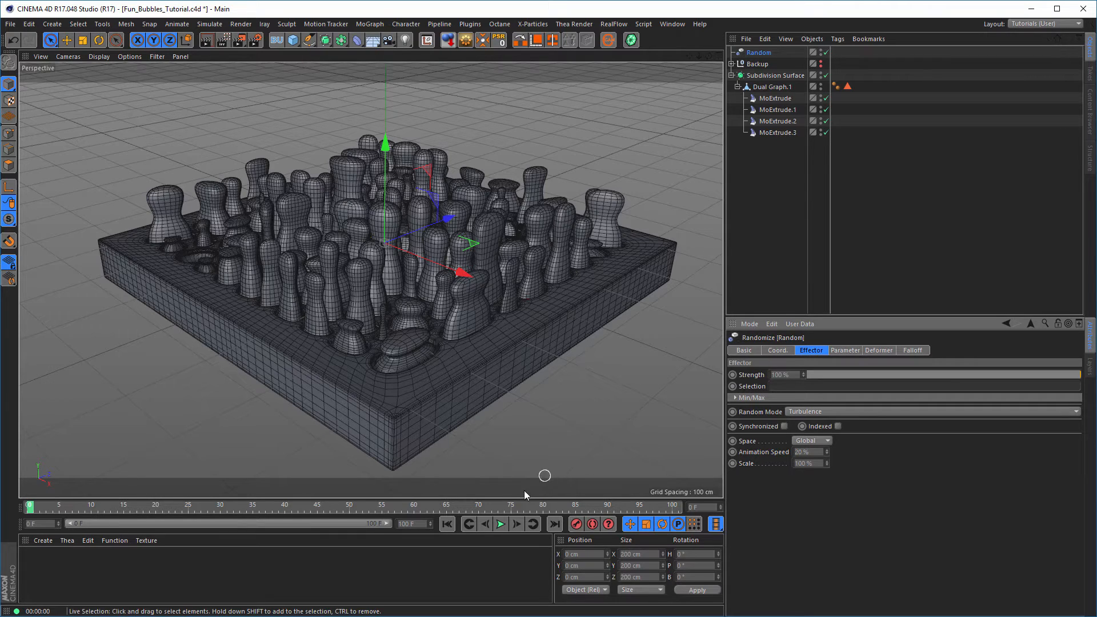
click(499, 525)
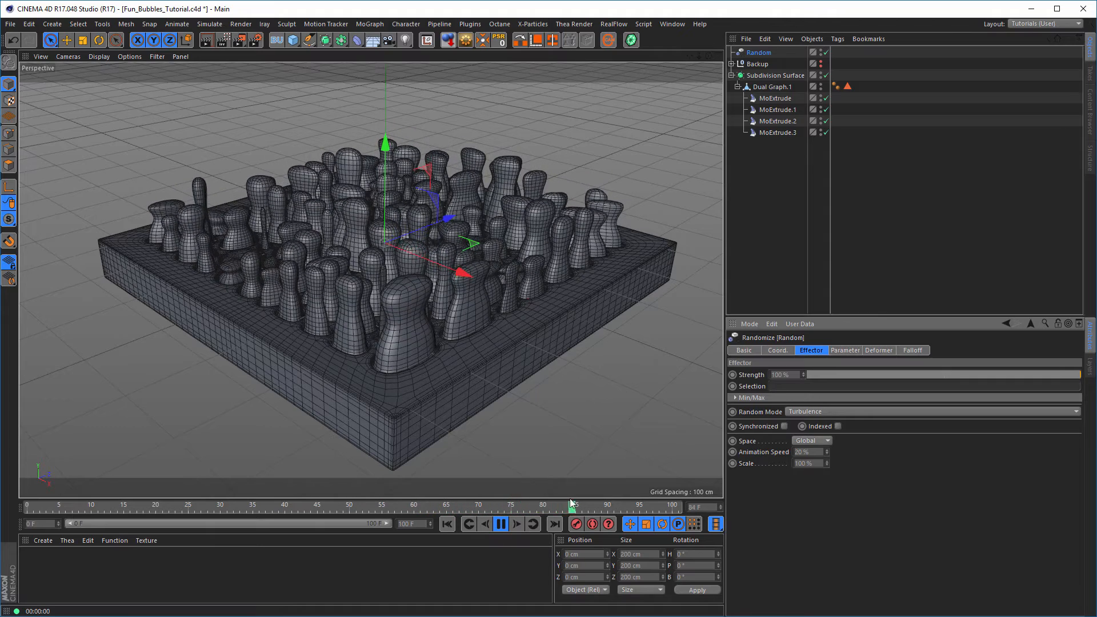
click(499, 524)
alt+drag(398, 279, 485, 288)
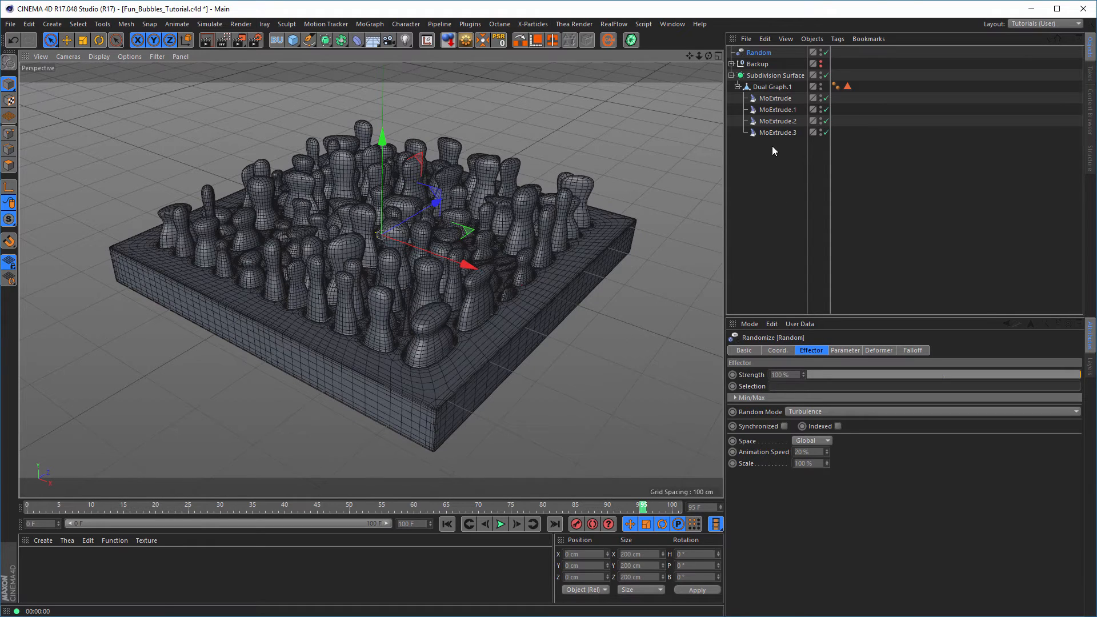
Step: Group the Random effector and the Subdivision Surface hierarchy under a null named Bubbles
drag(778, 155, 757, 62)
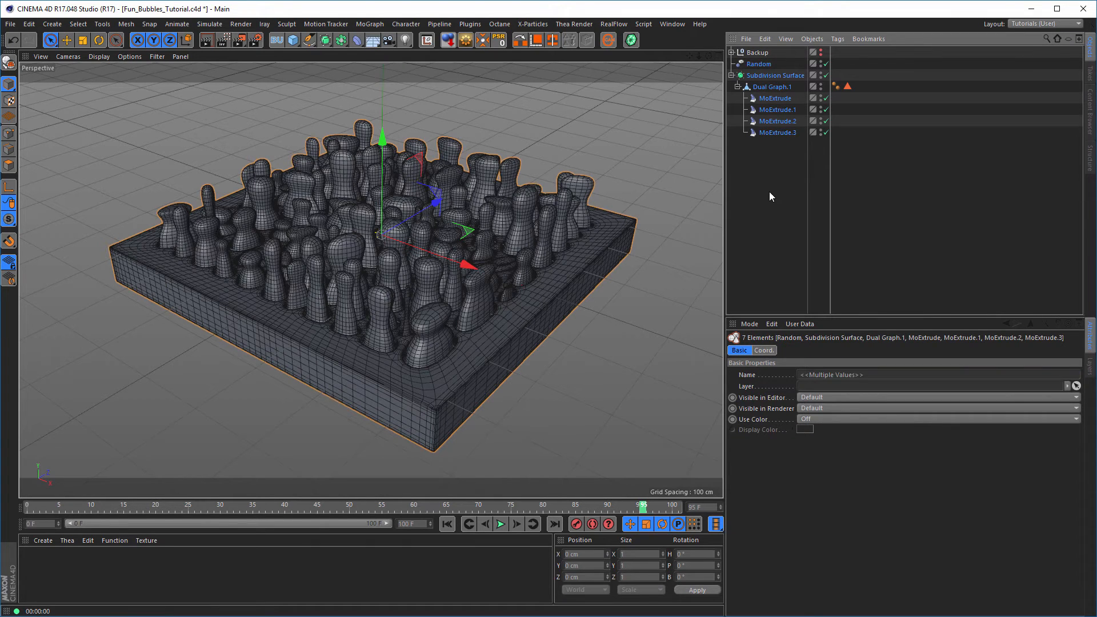
key(alt+g)
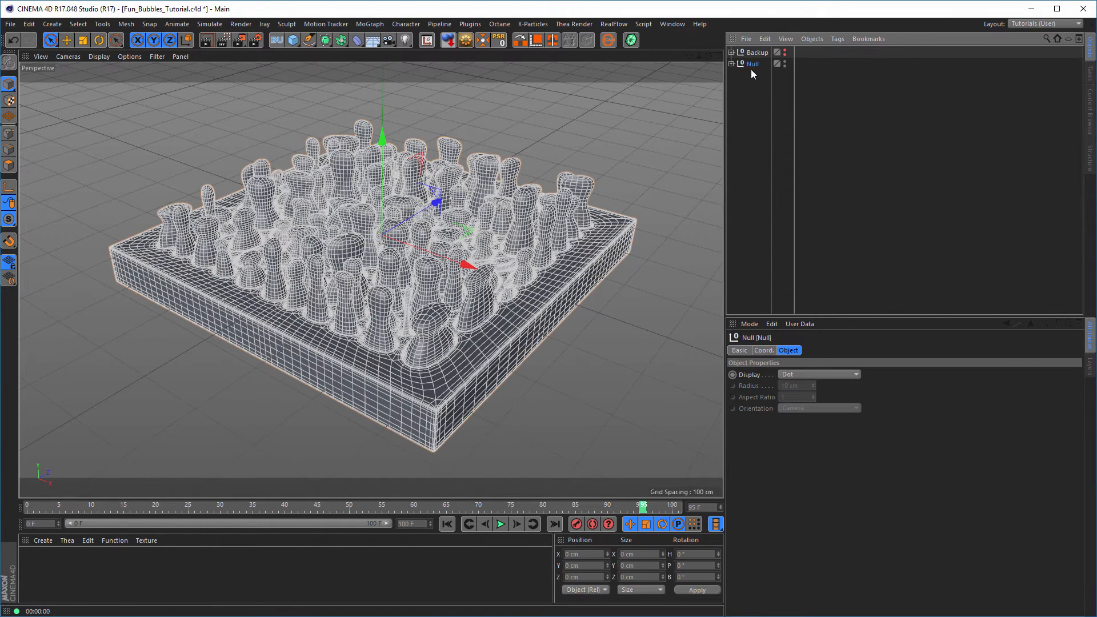
double_click(753, 63)
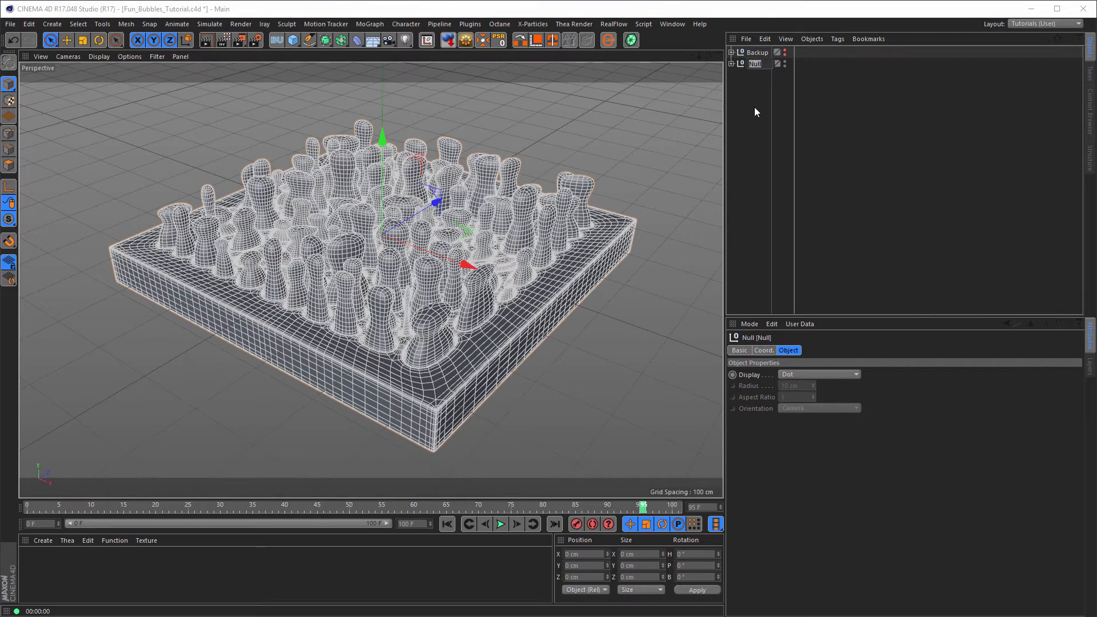
text(Bubbles)
key(Return)
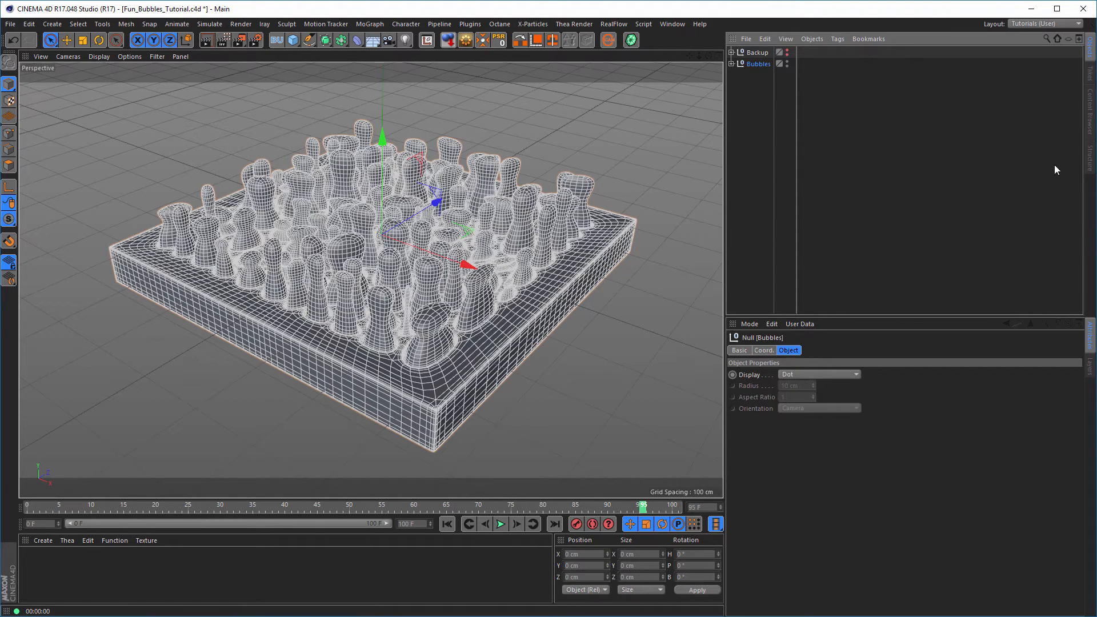
Step: Open the nikomedia_scene_rig_pro_v2.5 scene from the Nikomedias Scene Rig Pro folder in the Content Browser
click(1089, 118)
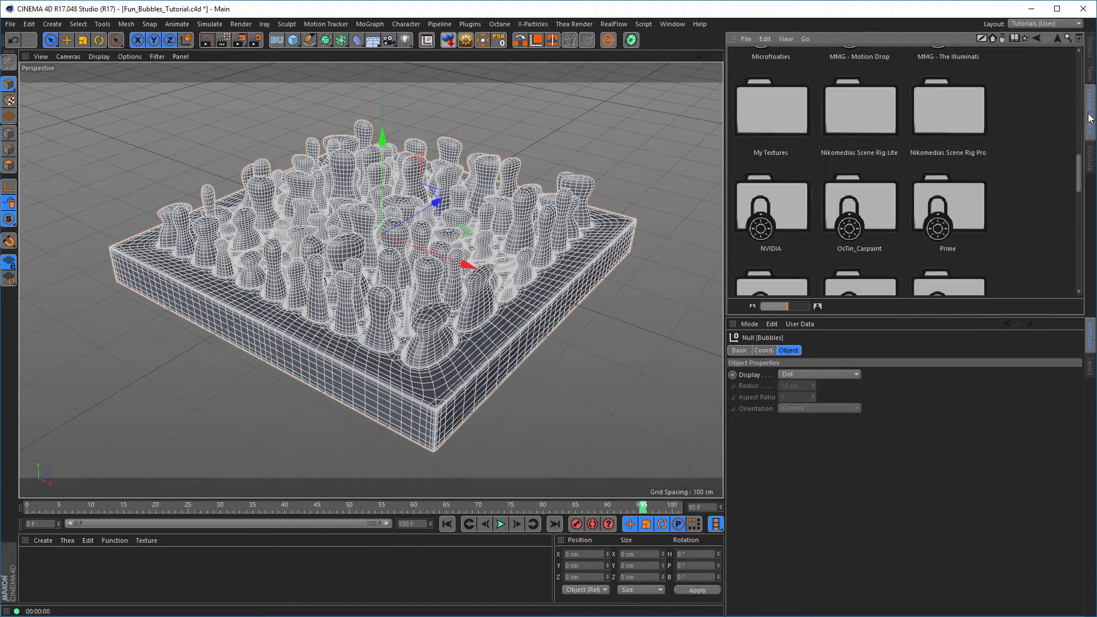
double_click(964, 123)
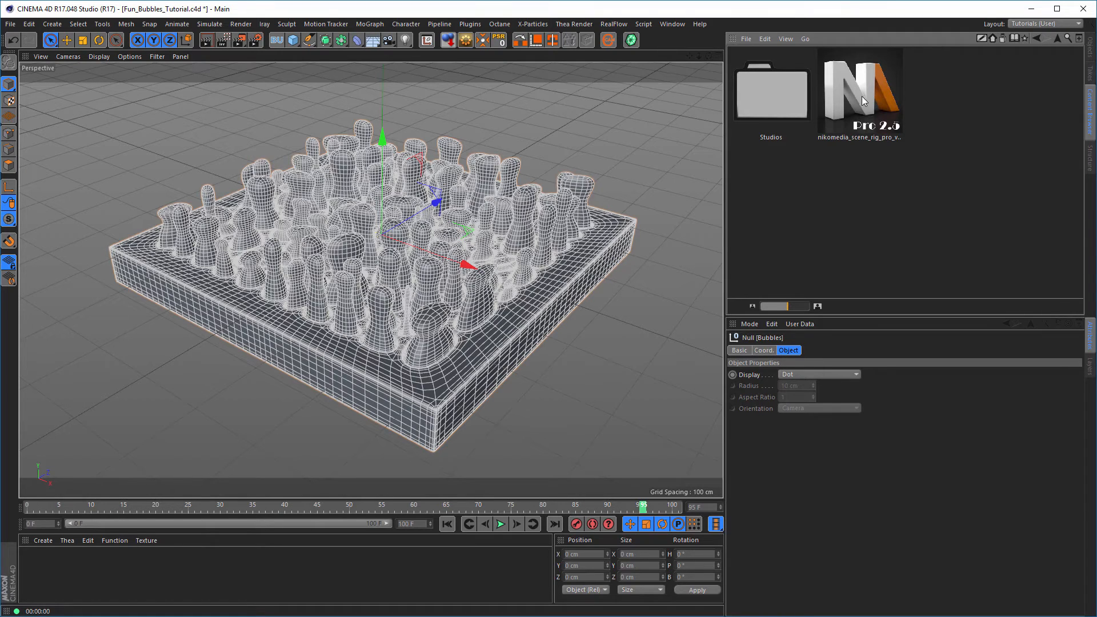
double_click(866, 99)
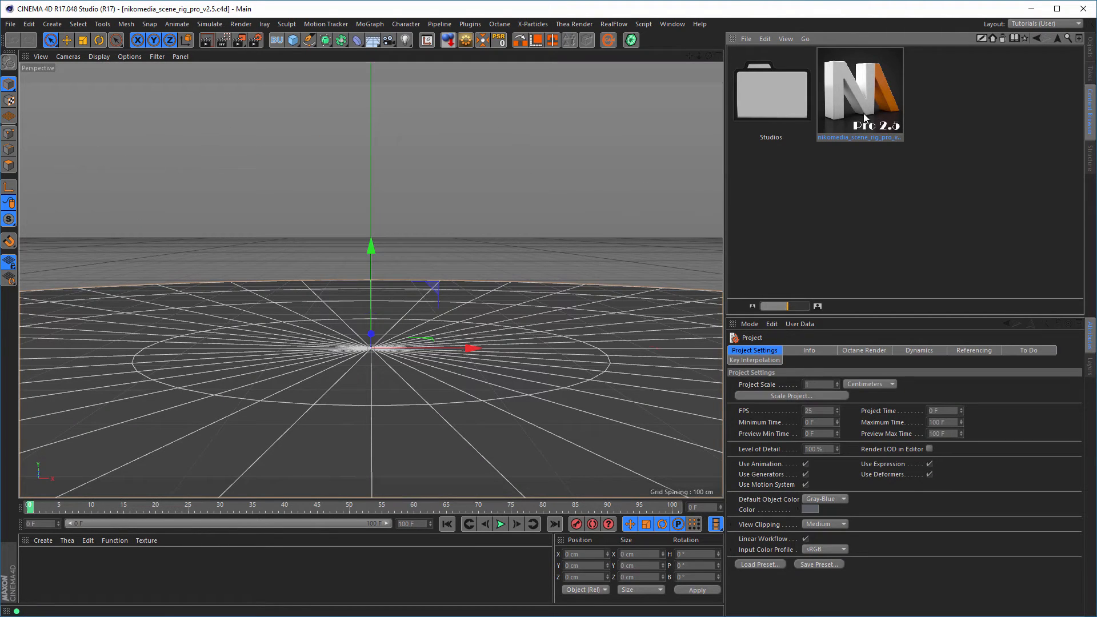
Step: Paste the Bubbles group into the rig scene and place it below the Nikomedias Scene Rig Pro null in the hierarchy
click(1089, 52)
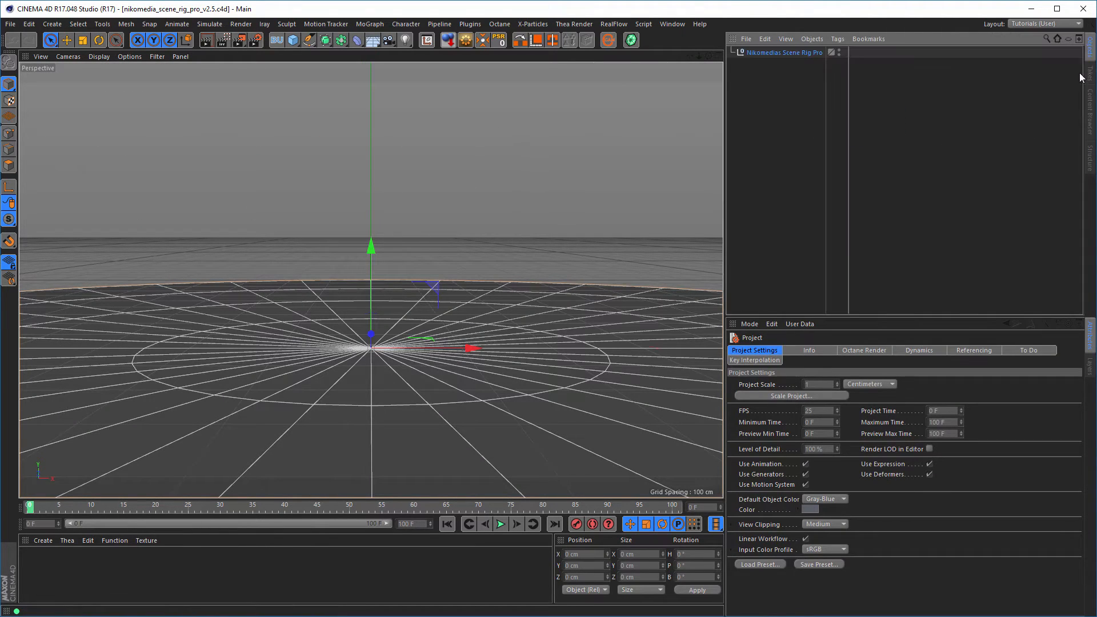
click(773, 107)
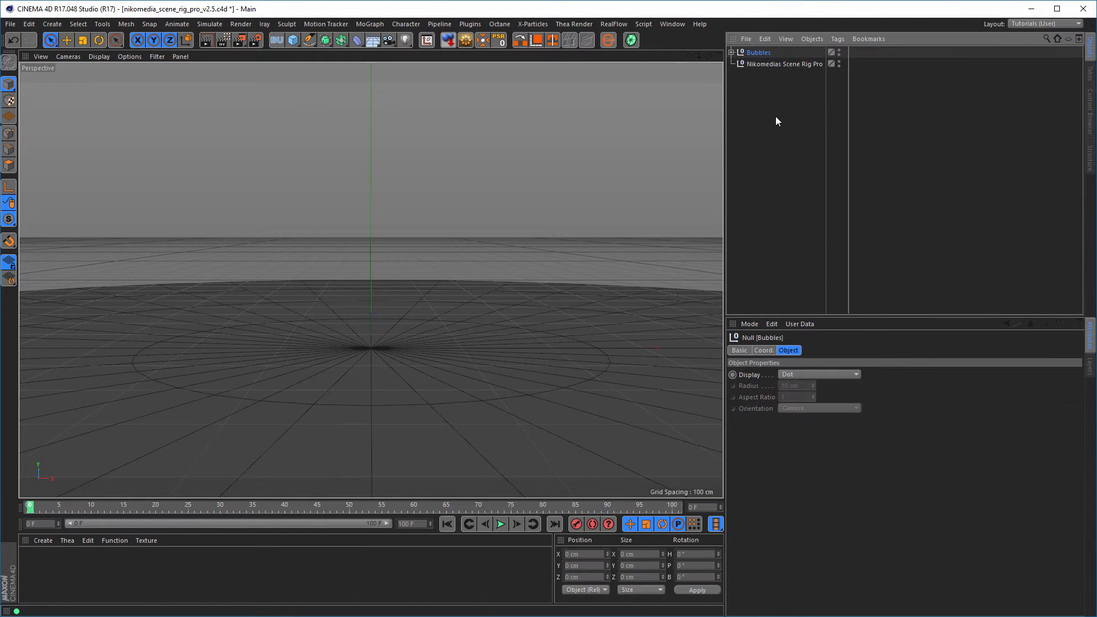
drag(762, 52, 769, 83)
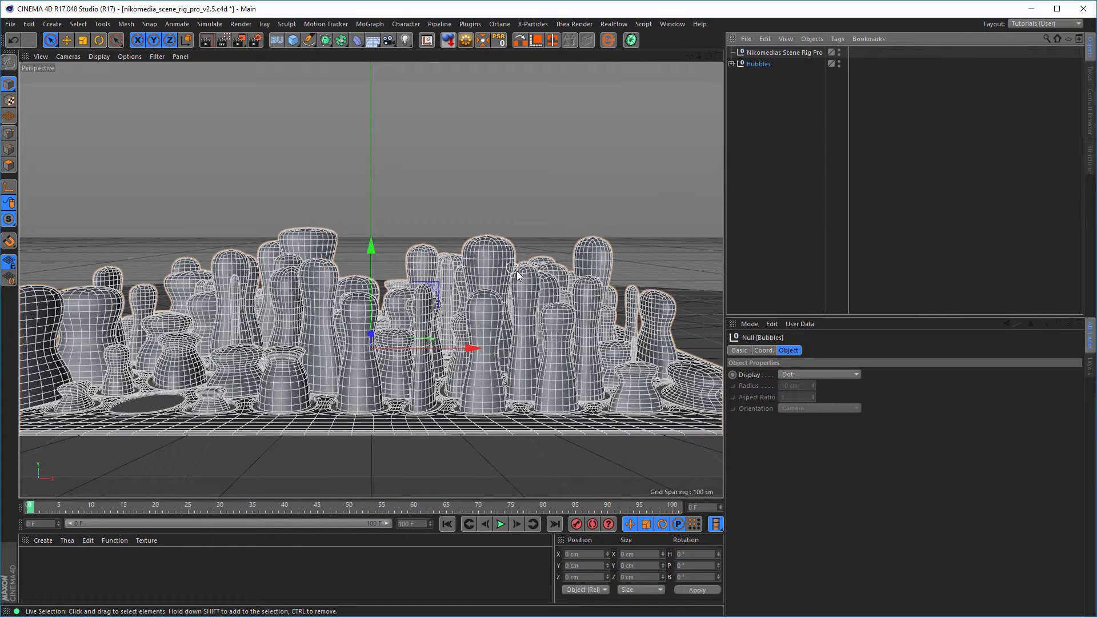
Step: Lower the Nikomedias Scene Rig Pro null to about -68.8 cm in Y so its floor meets the slab's underside
click(782, 52)
middle_click(555, 320)
middle_click(334, 378)
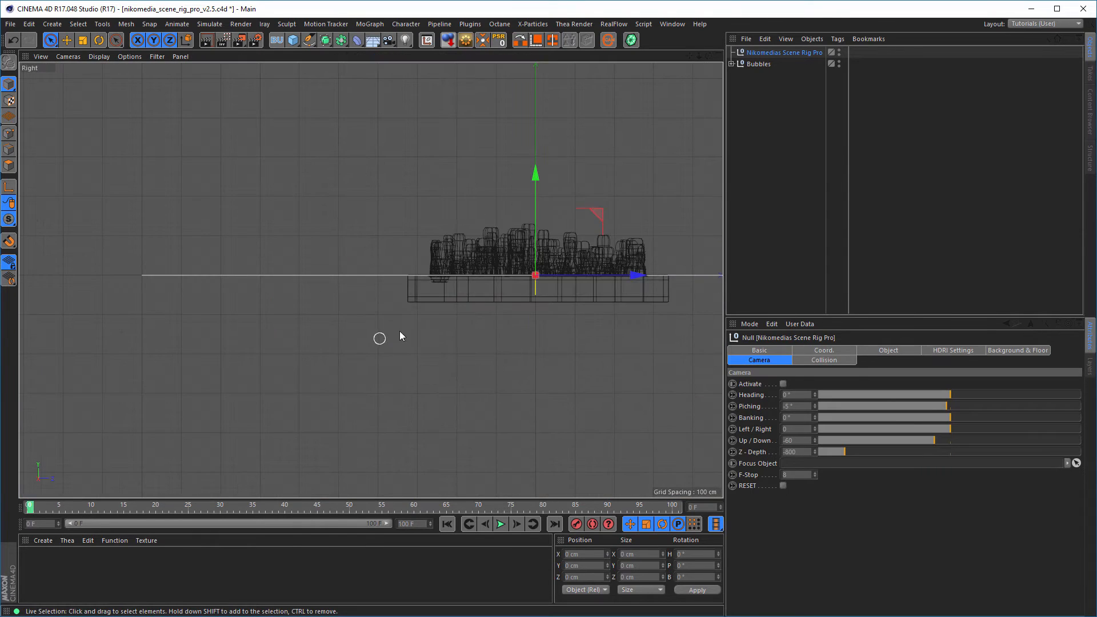
scroll(600, 264, up, 5)
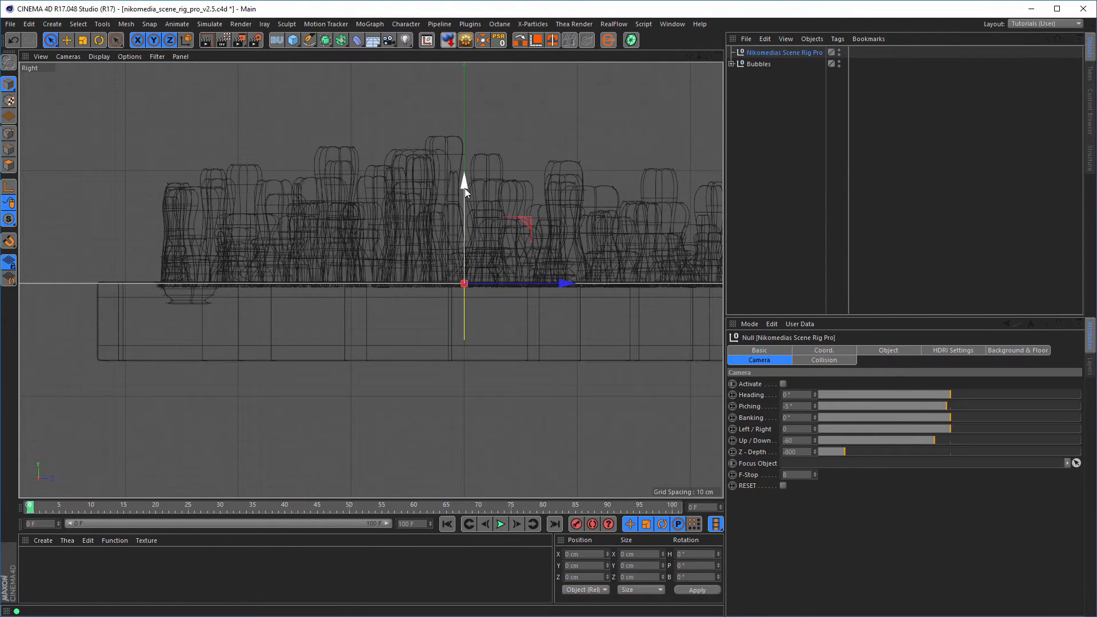
drag(464, 188, 440, 258)
middle_click(398, 362)
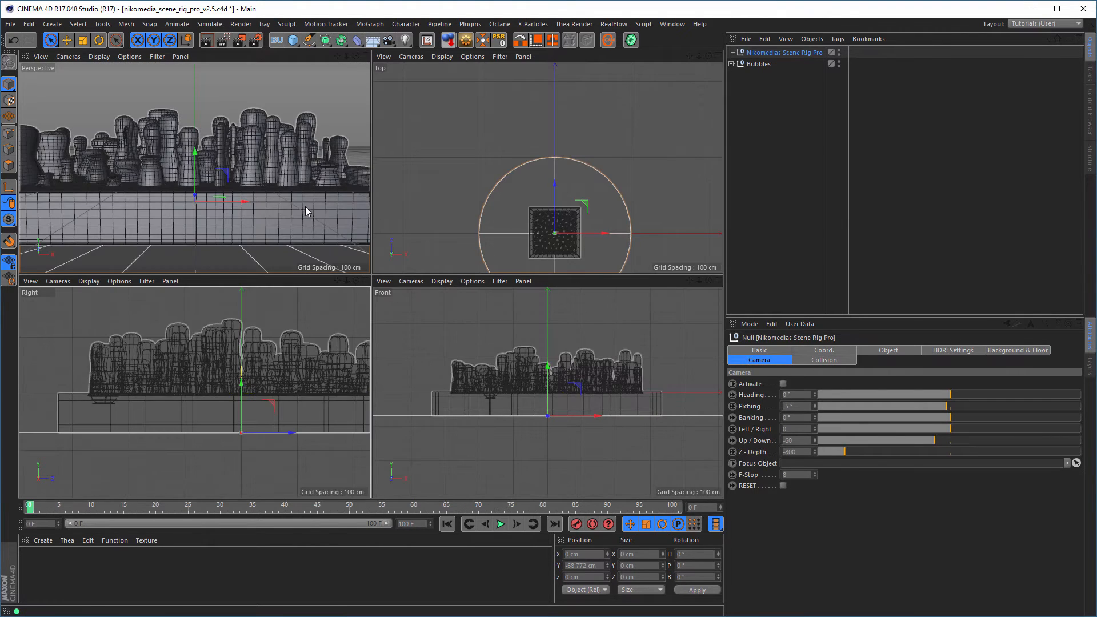
middle_click(343, 224)
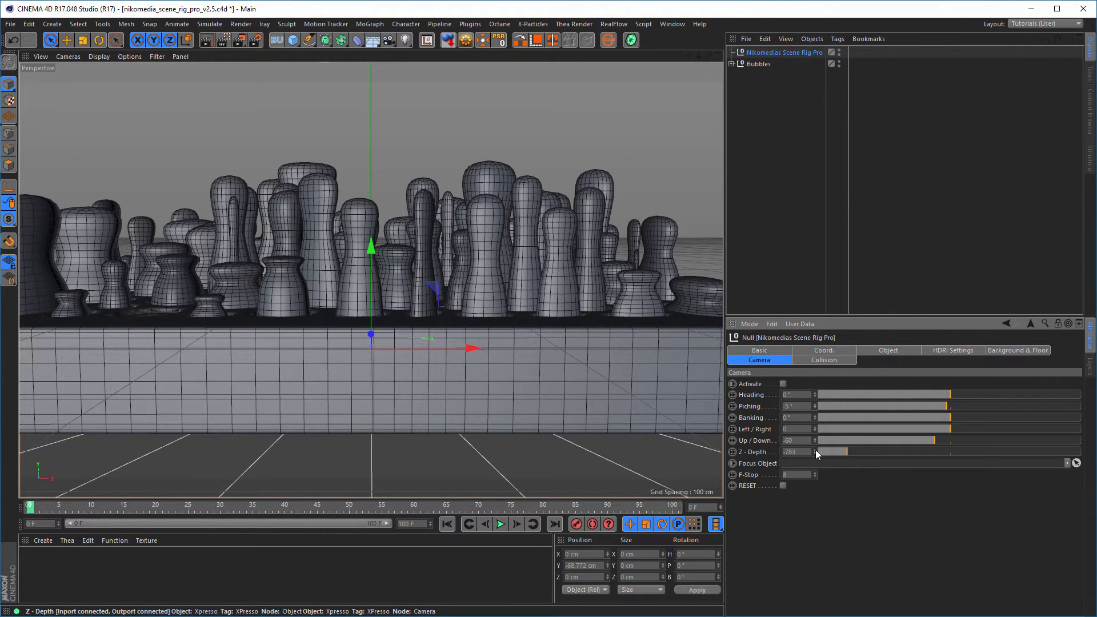
Step: Activate the rig's camera, with Z-Depth at about -1167 and Piching at about -25.5°
click(782, 383)
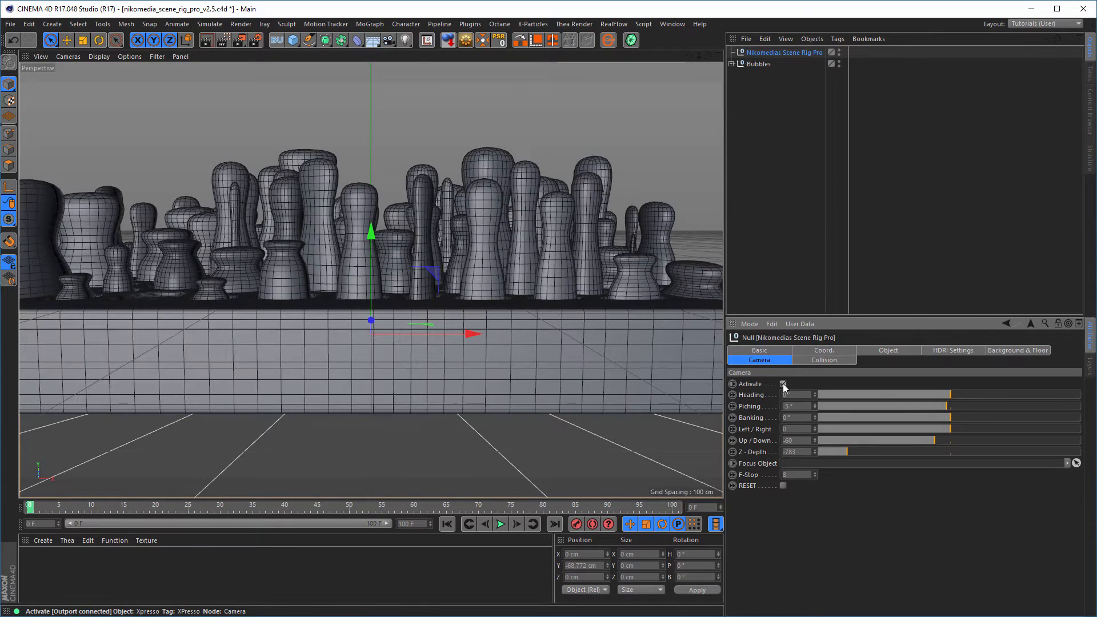
drag(816, 450, 815, 497)
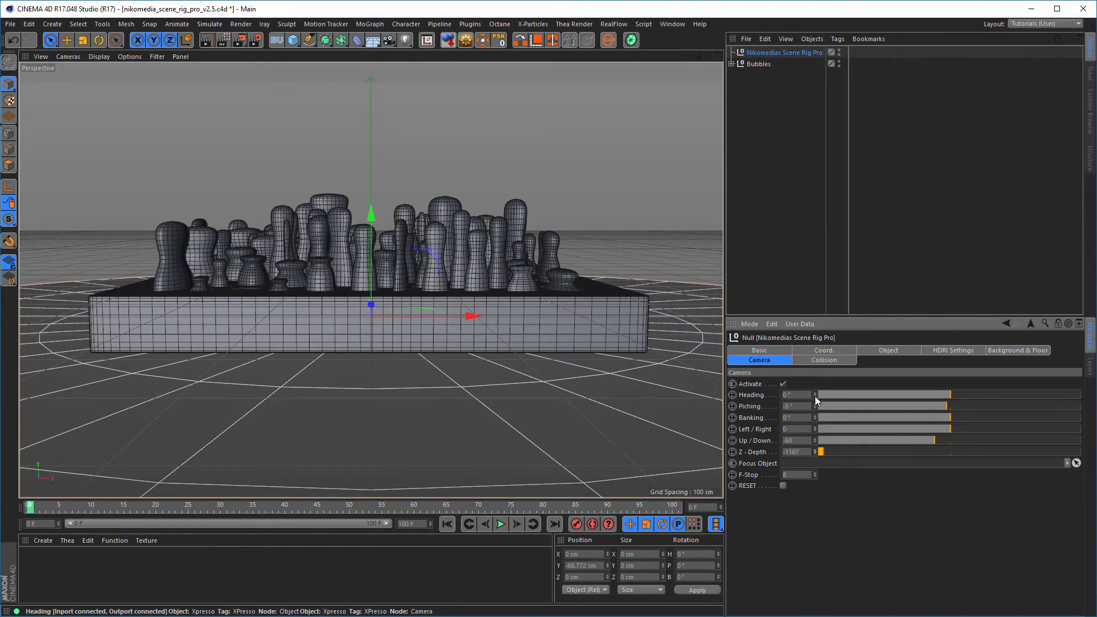
drag(815, 404, 815, 436)
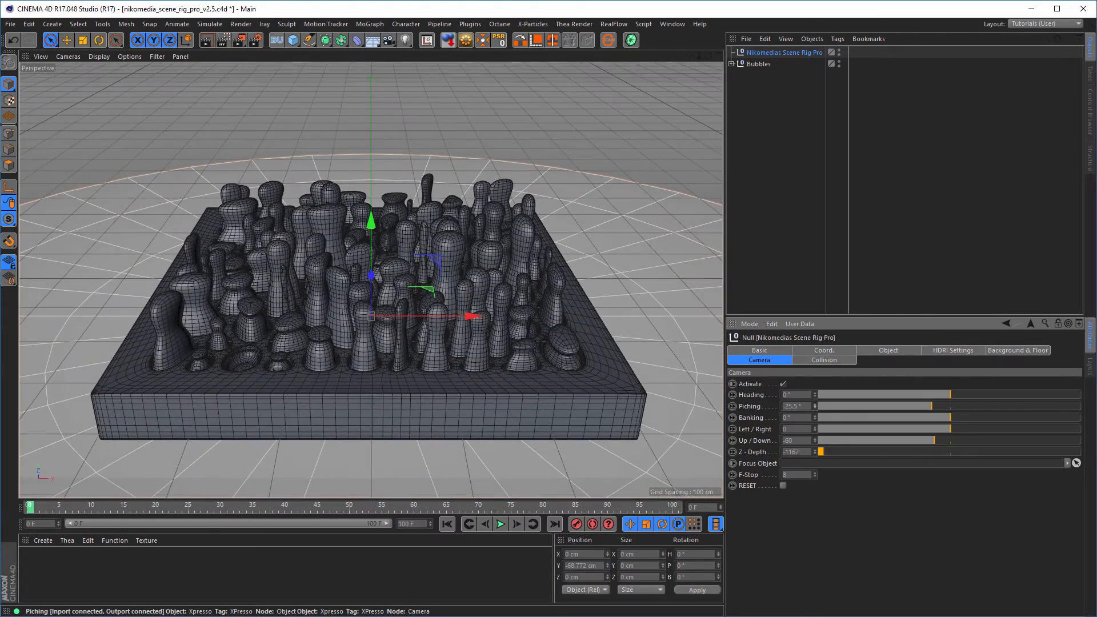
Step: Set the rig camera's Heading to -45° and raise its Up / Down value to about 27
drag(949, 395, 923, 396)
drag(803, 395, 758, 399)
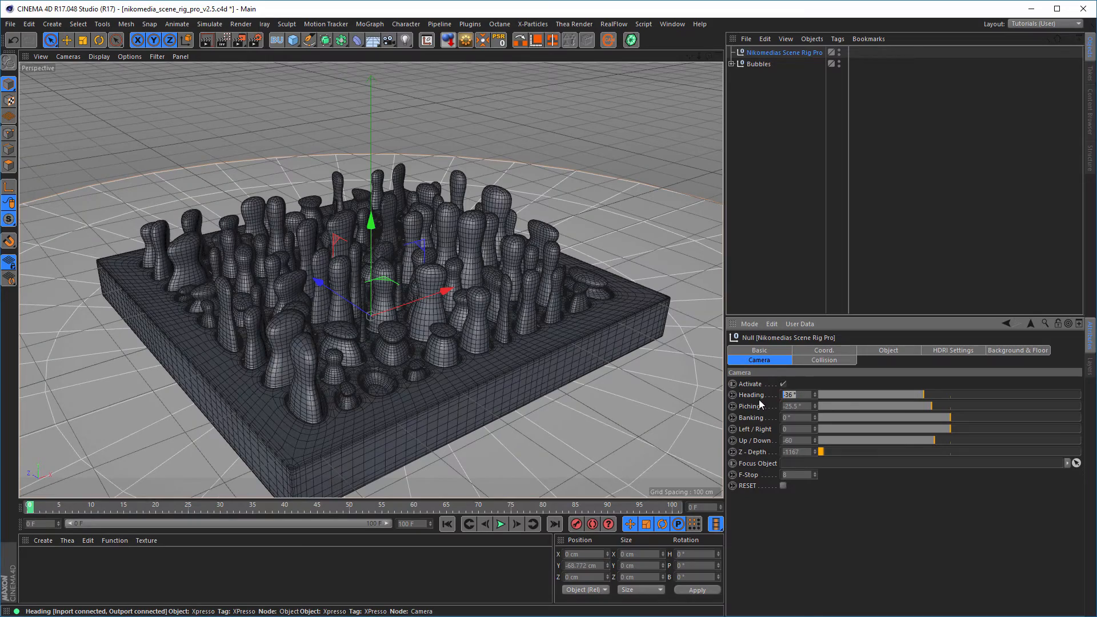
text(-45)
key(Return)
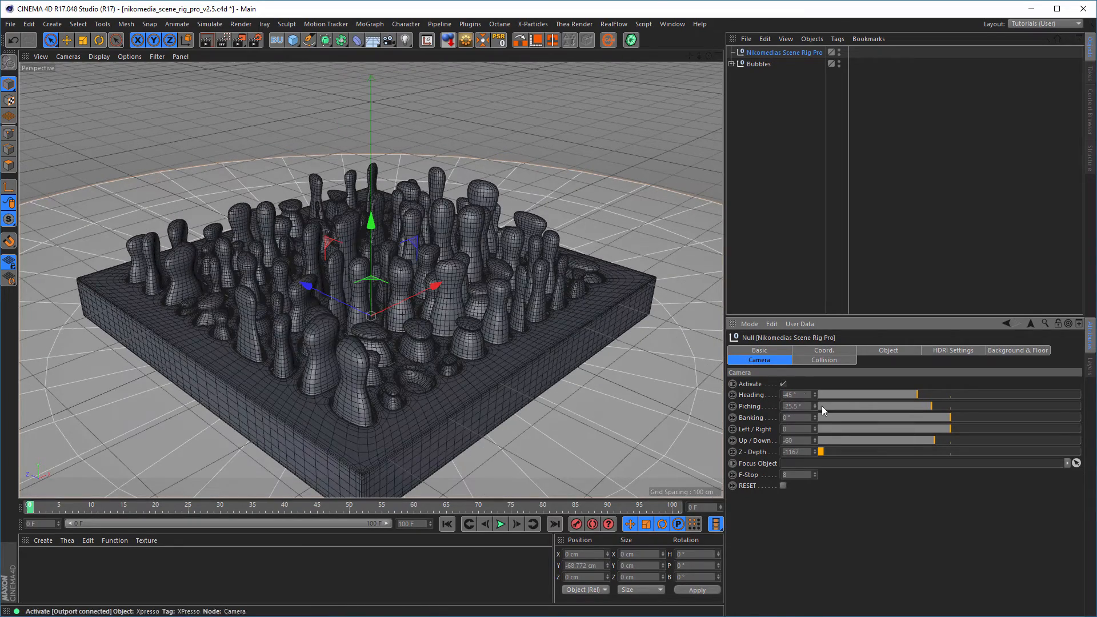
drag(814, 440, 815, 415)
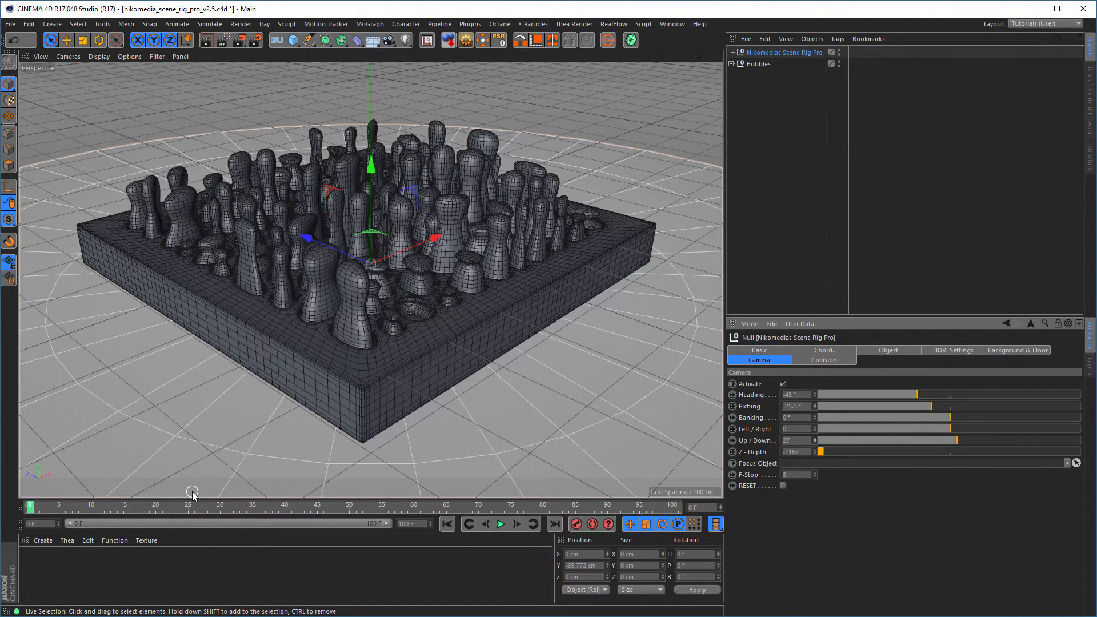
Step: Set the tinted border opacity to 60% in the perspective viewport's view settings
key(ctrl+d)
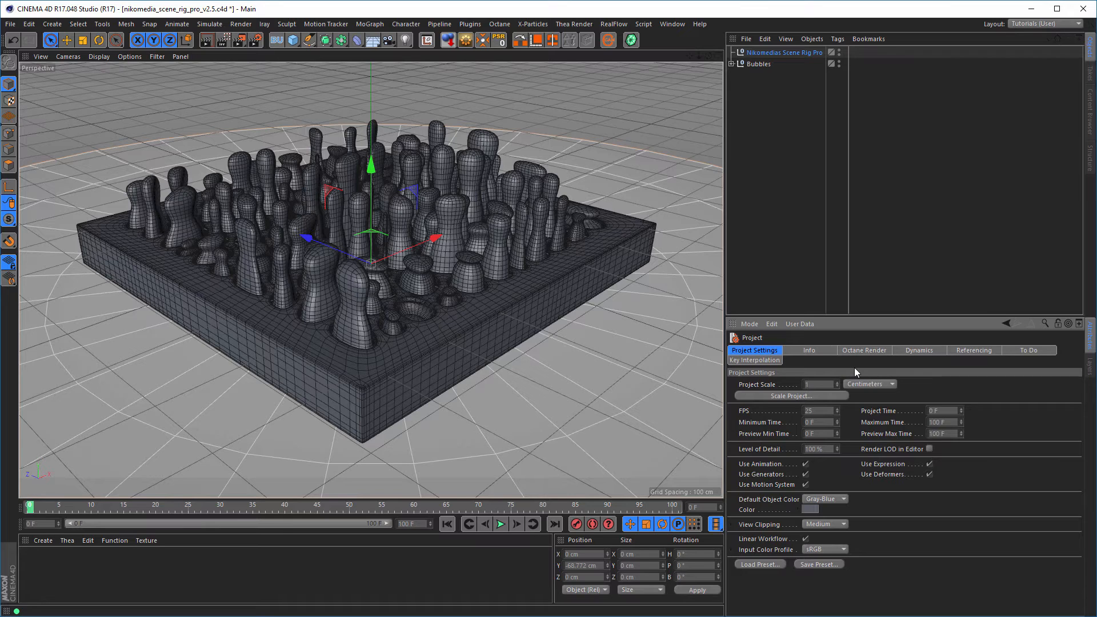
key(shift+v)
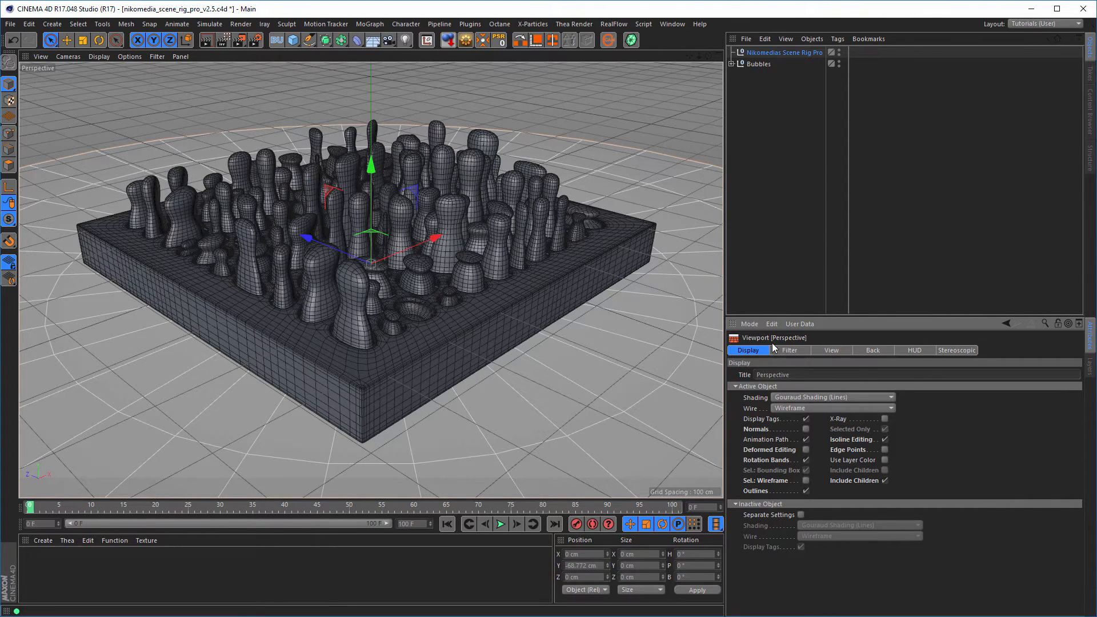
click(832, 350)
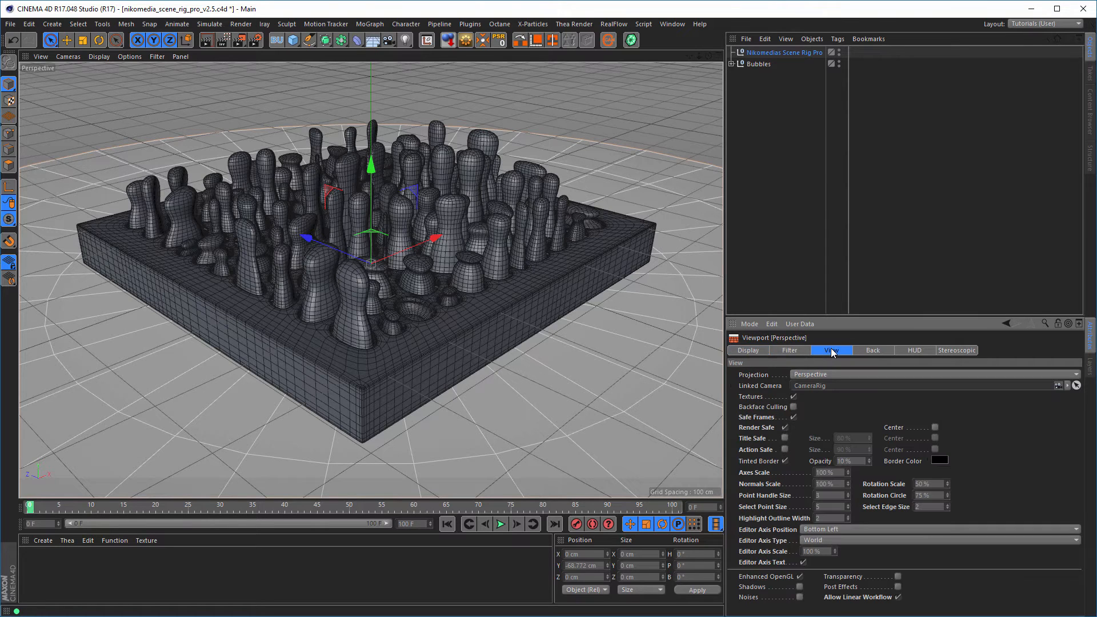
click(857, 461)
text(60)
key(Return)
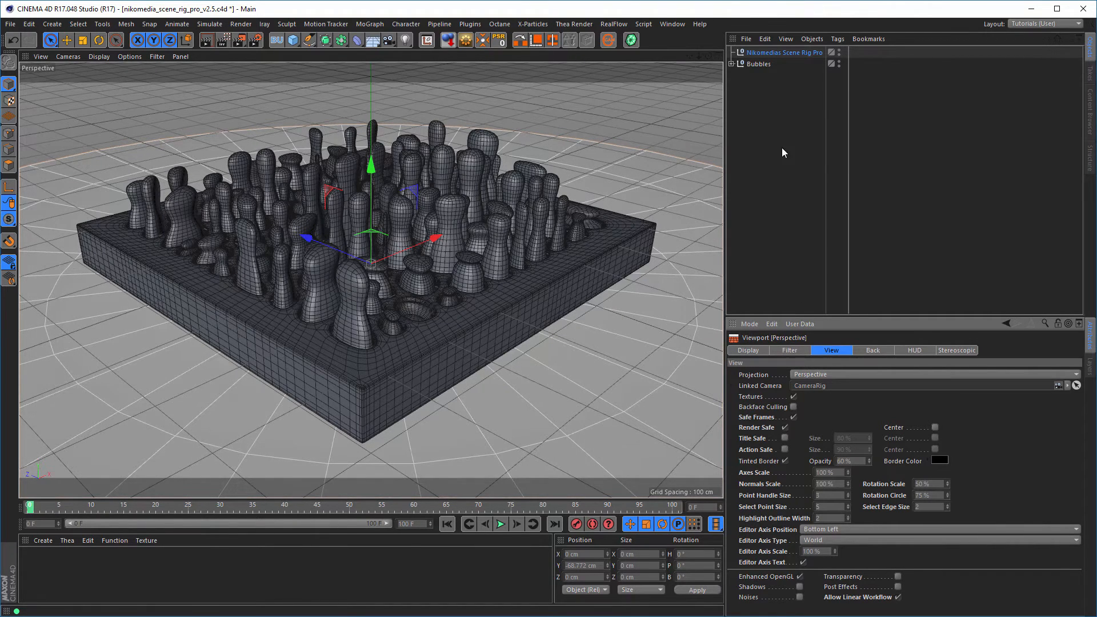
Step: Refine the rig camera's framing with Piching at -25°, Up / Down at about 36 and Z-Depth at about -1192
click(797, 54)
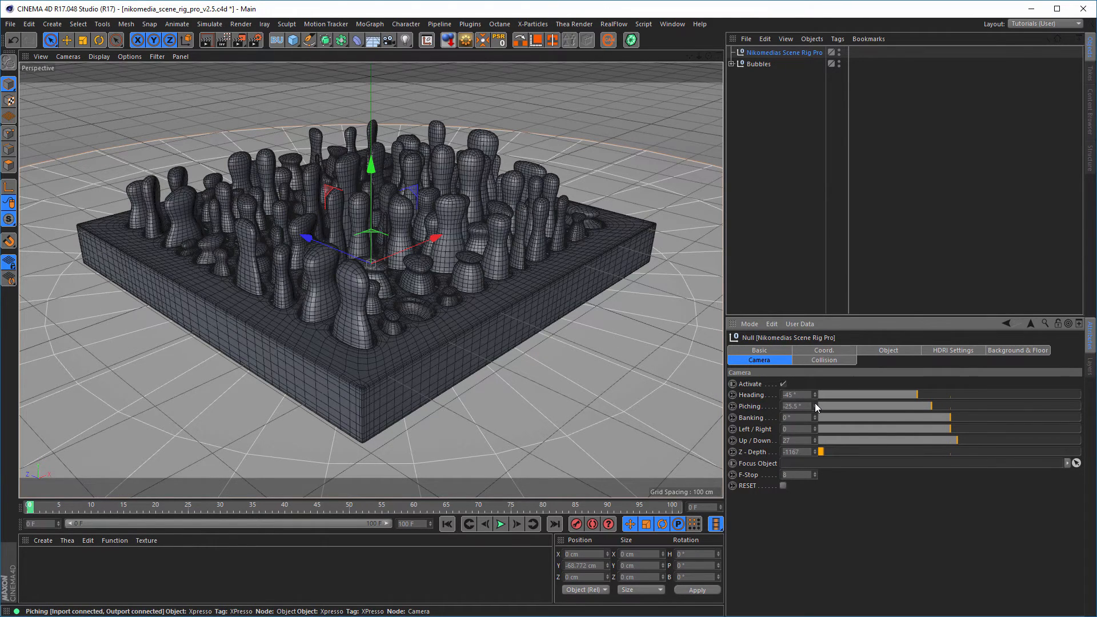
drag(815, 403, 814, 414)
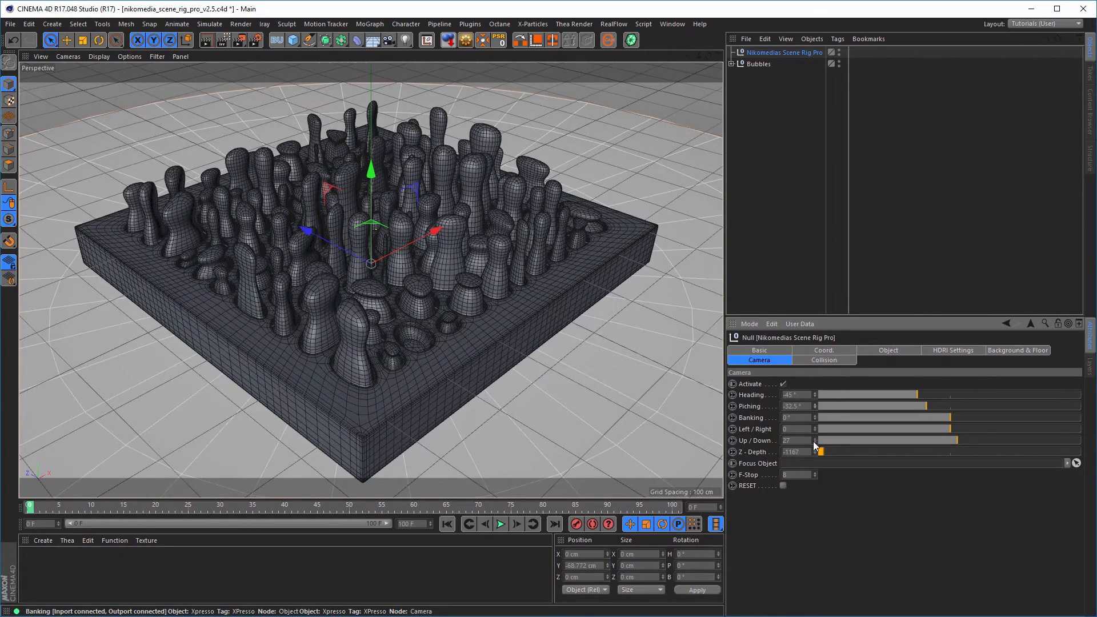
drag(814, 451, 814, 395)
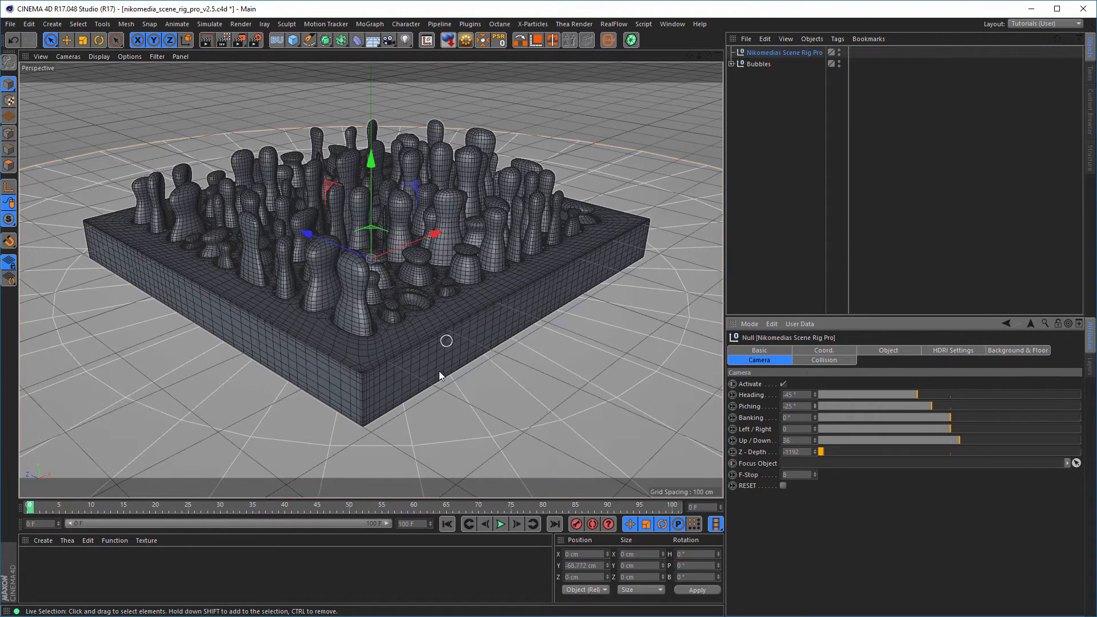
Step: Create a new material with its Color channel disabled and its Luminance channel enabled
double_click(122, 571)
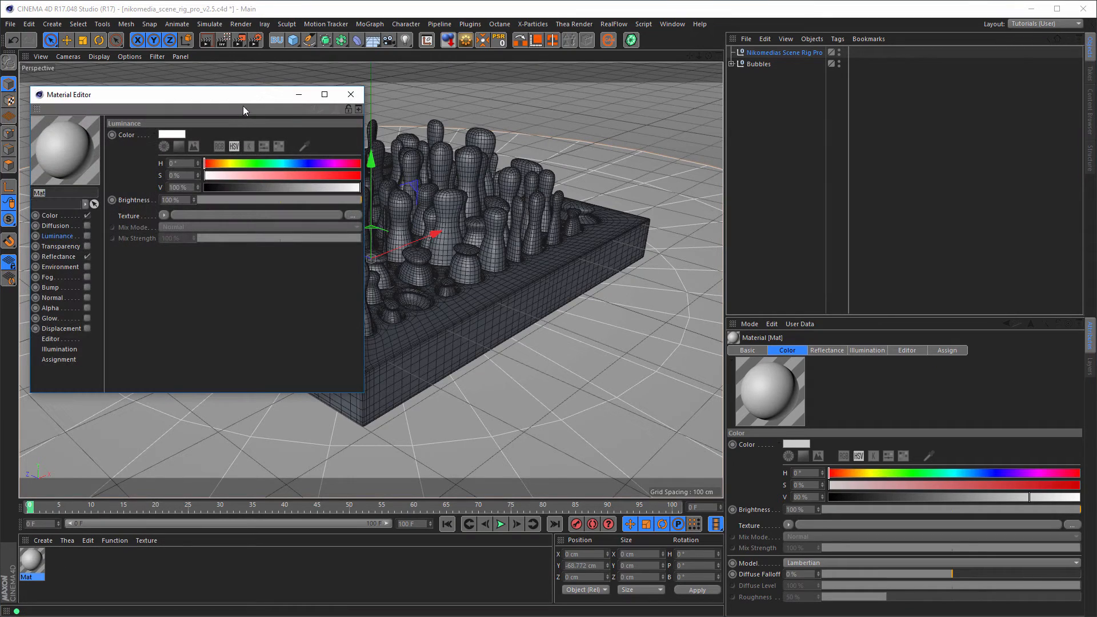
drag(256, 100, 782, 185)
click(614, 302)
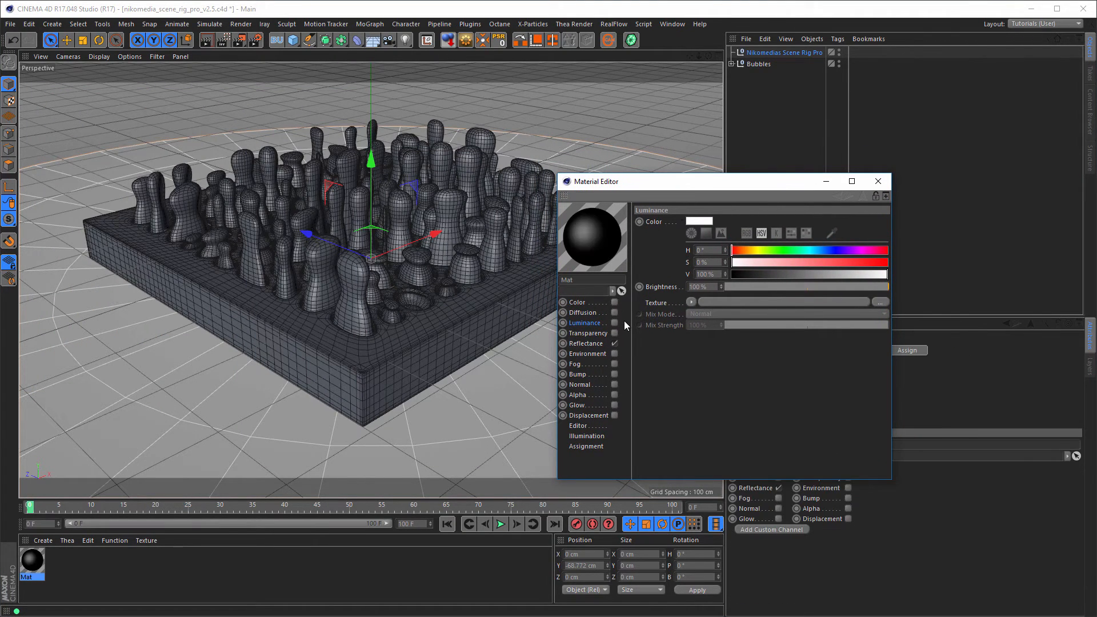
click(615, 323)
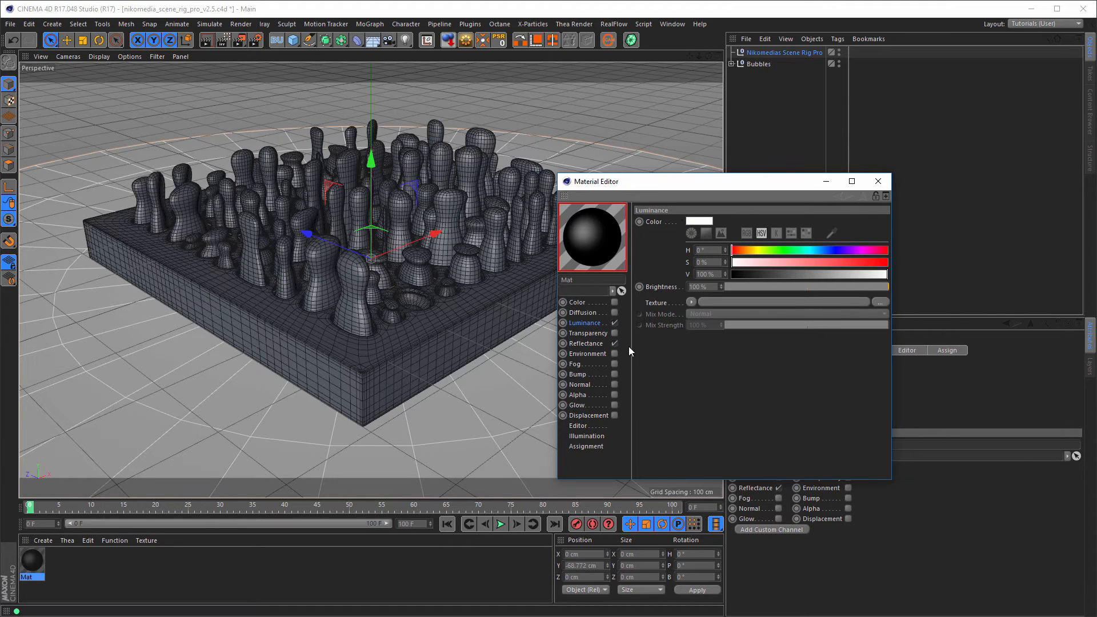
Step: Load a Gradient shader as the luminance texture and set its type to 2D - V
click(692, 302)
click(714, 374)
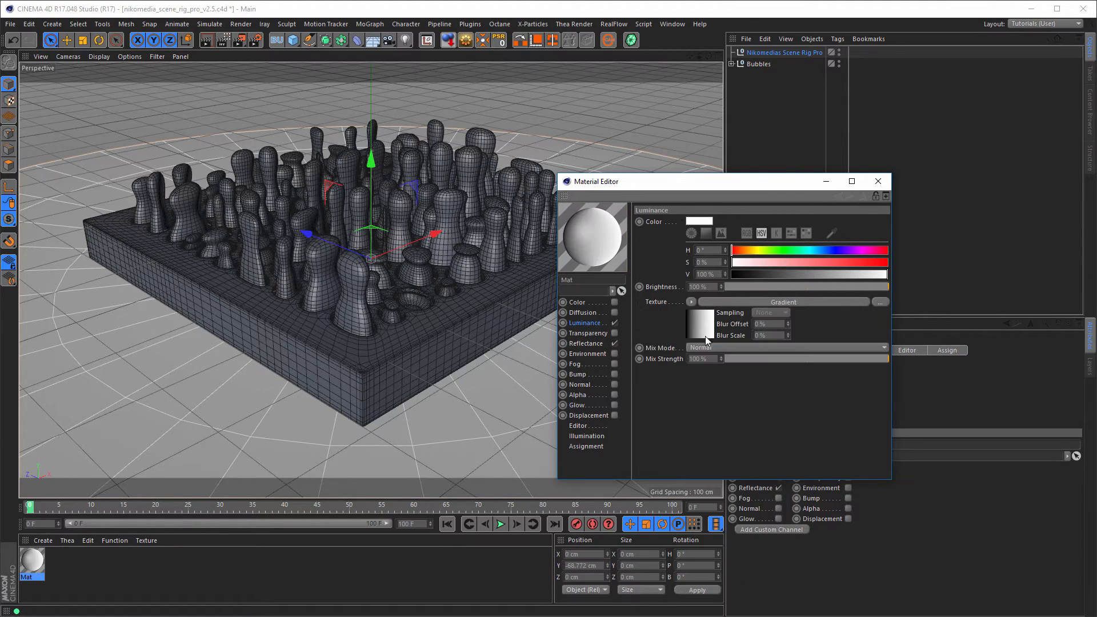
click(700, 319)
click(704, 317)
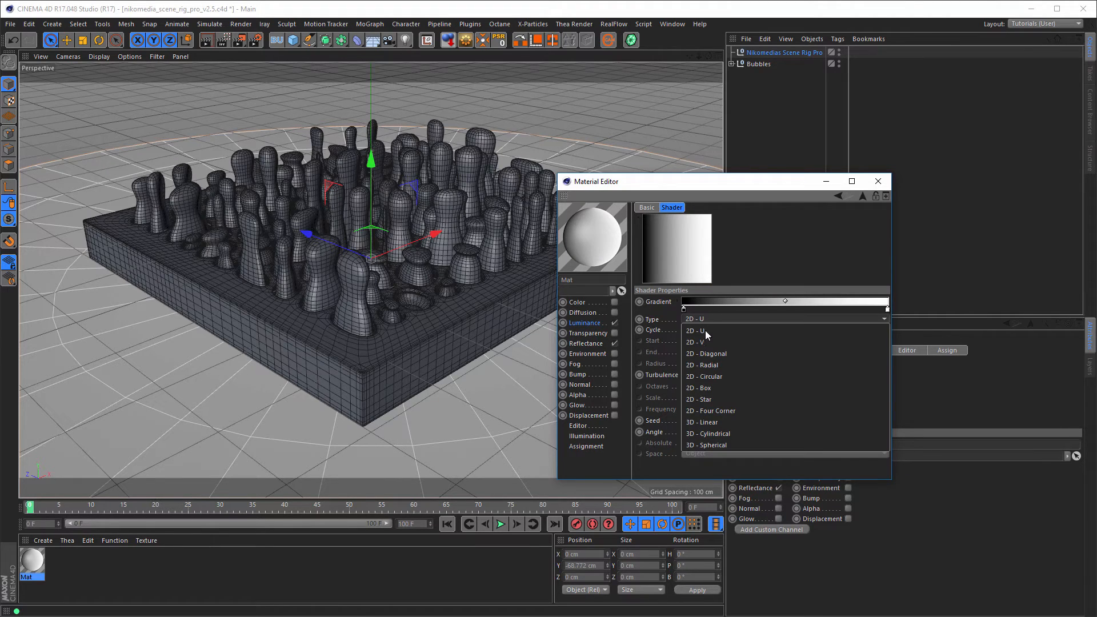
click(705, 341)
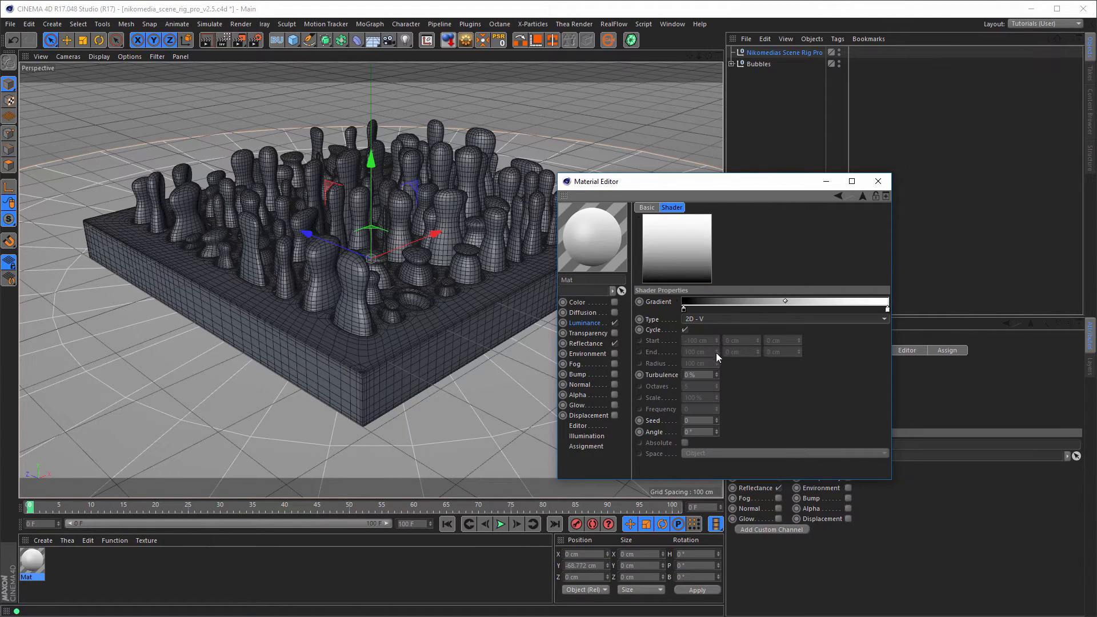
Step: Load the Rastafari preset into the luminance gradient
click(677, 301)
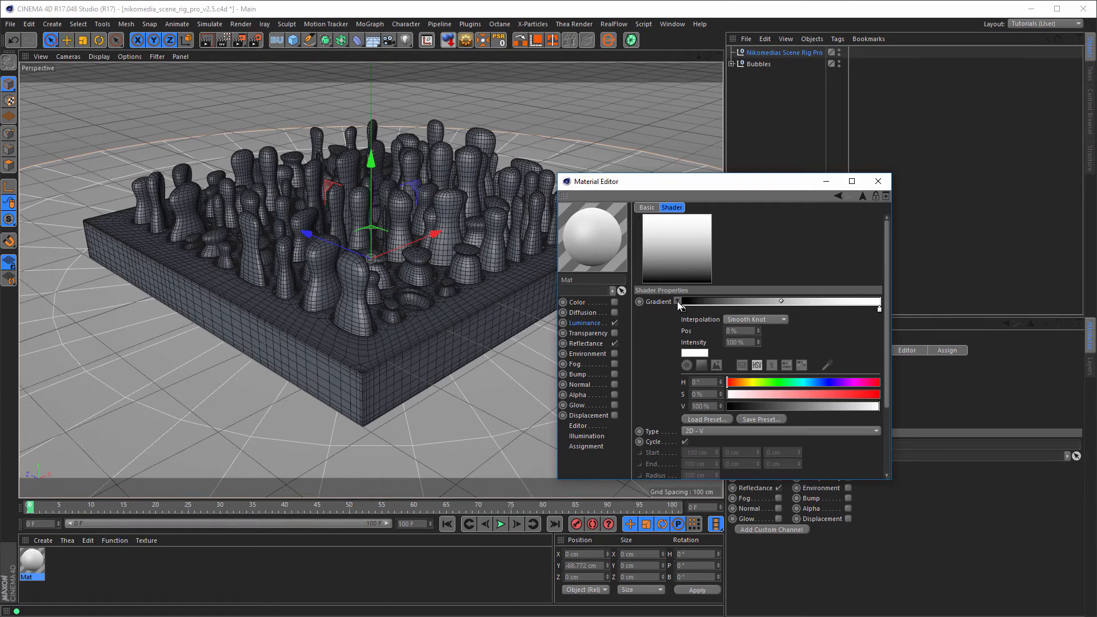
click(725, 420)
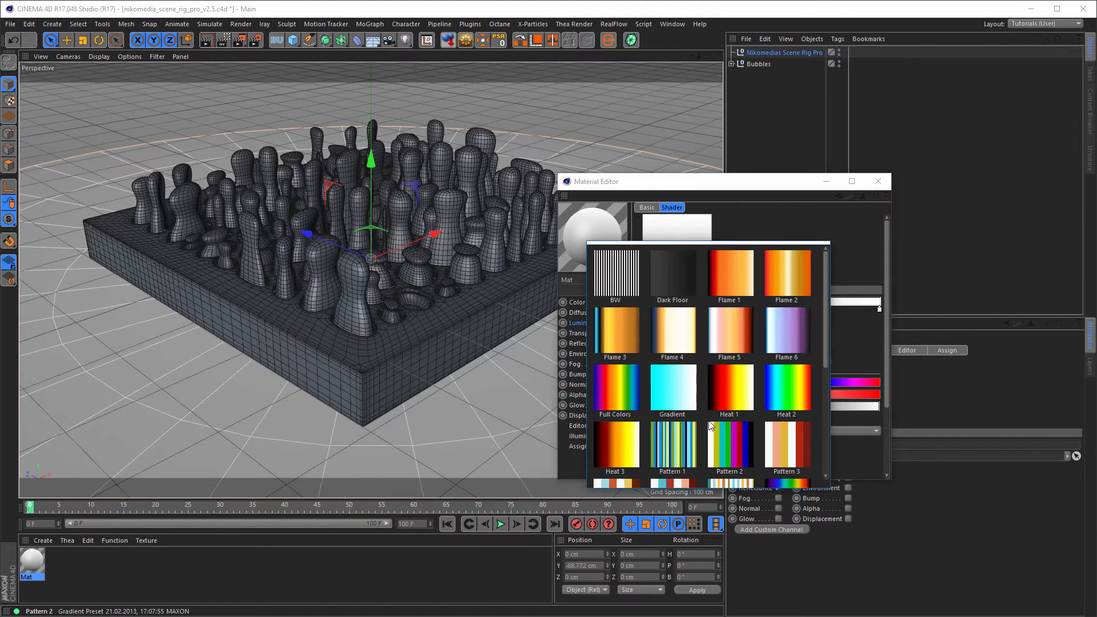
scroll(679, 392, down, 4)
scroll(679, 388, down, 1)
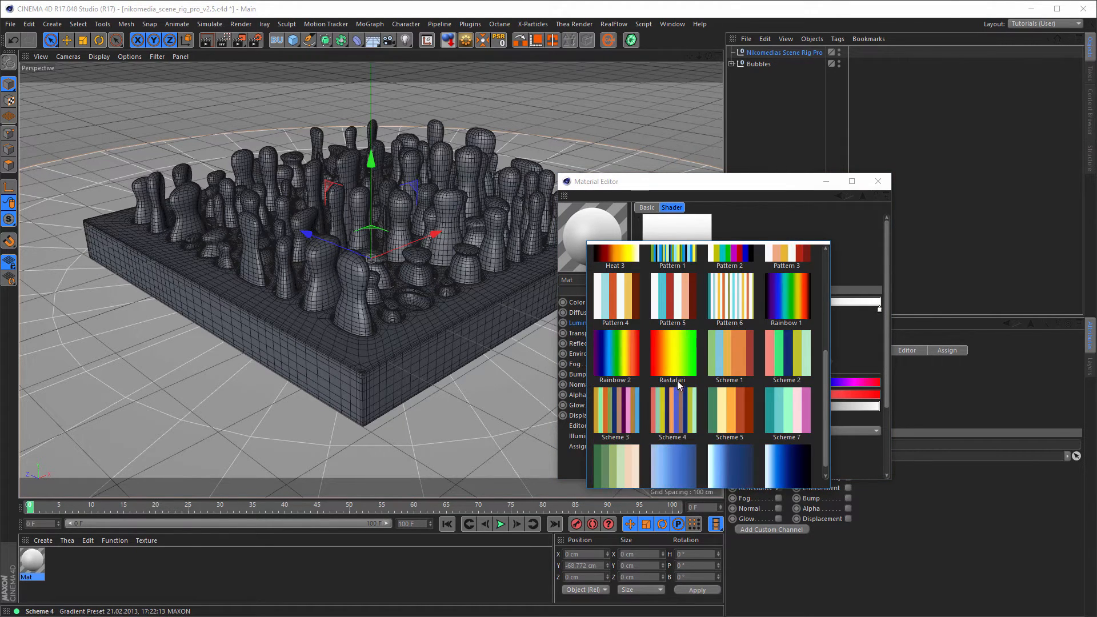
click(669, 361)
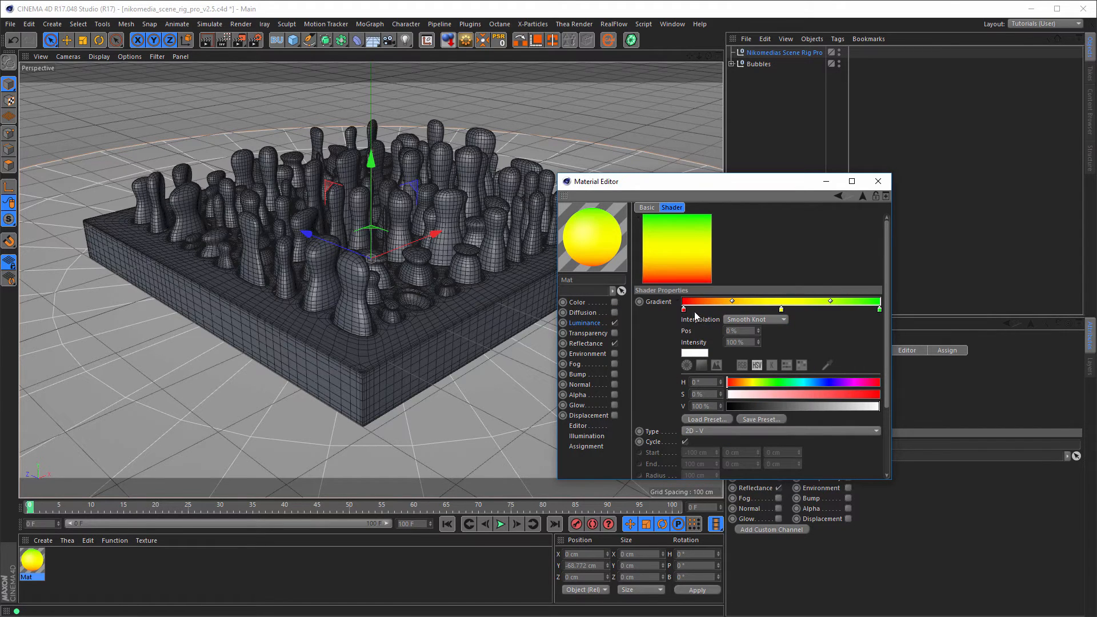
Step: Move the gradient's red knot to about 23% and green knot to about 78%, and add a dark red knot at 0% with 39% brightness value
drag(683, 311, 729, 311)
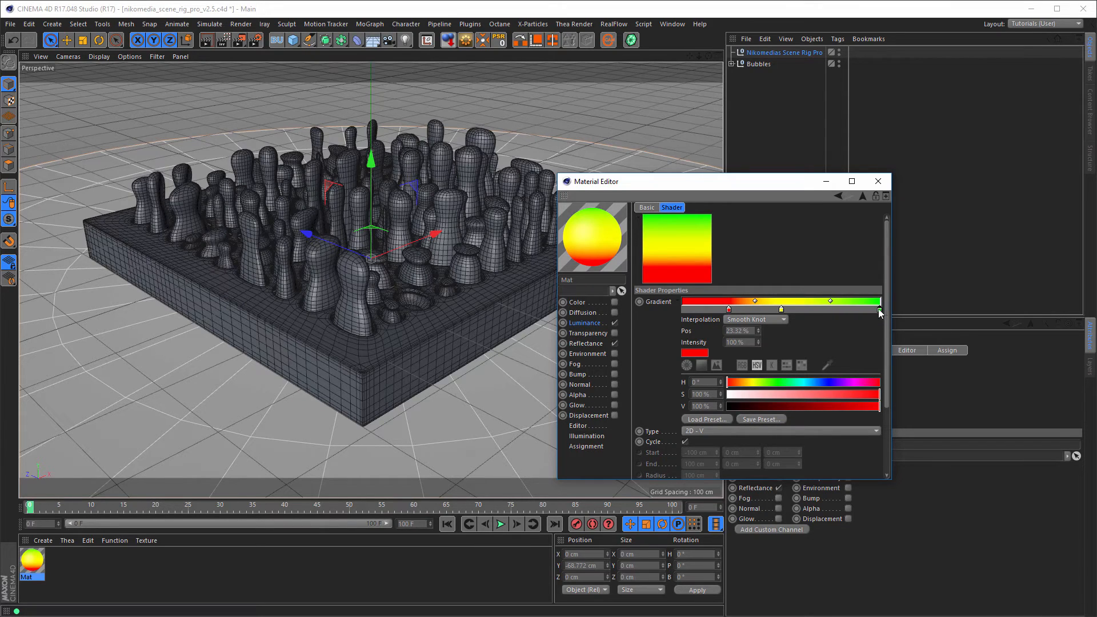
drag(880, 310, 839, 312)
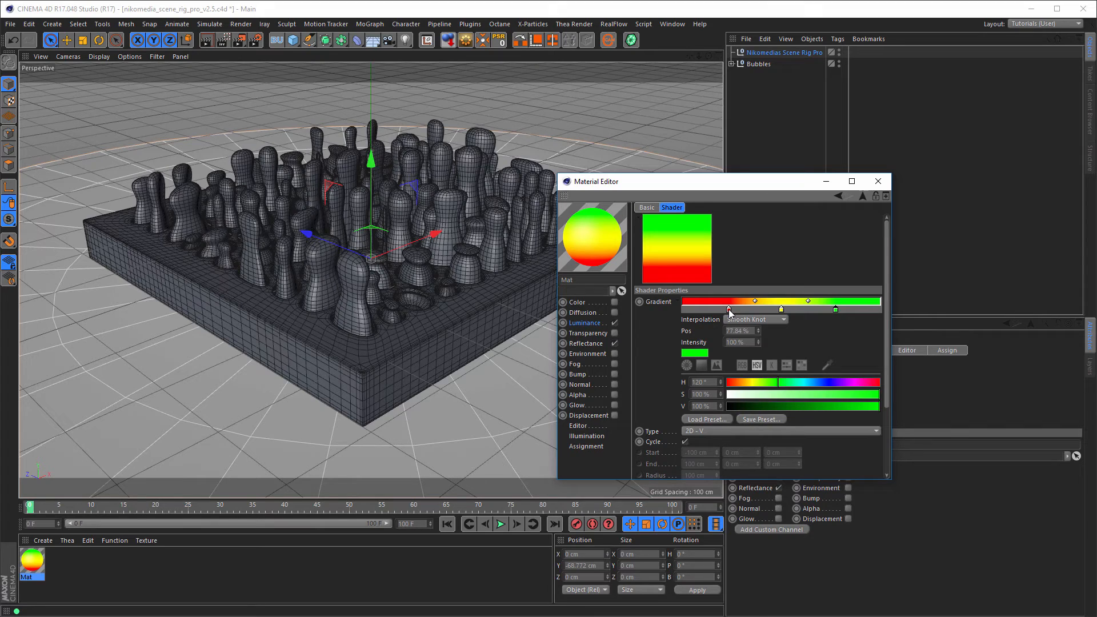
ctrl+drag(728, 310, 683, 311)
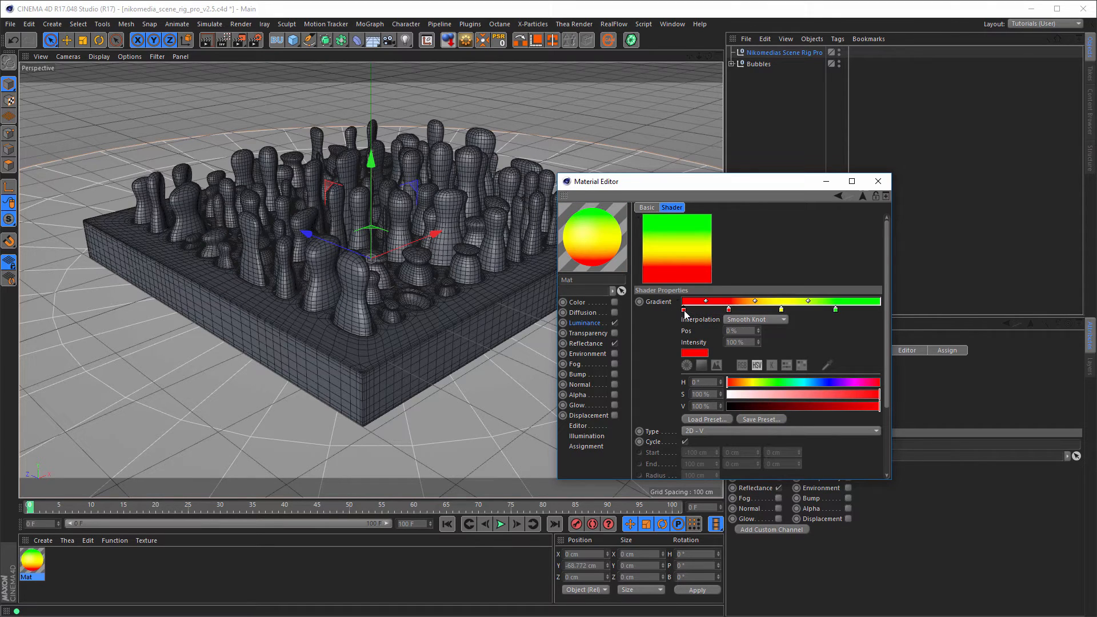
double_click(684, 310)
drag(733, 337, 694, 338)
click(663, 351)
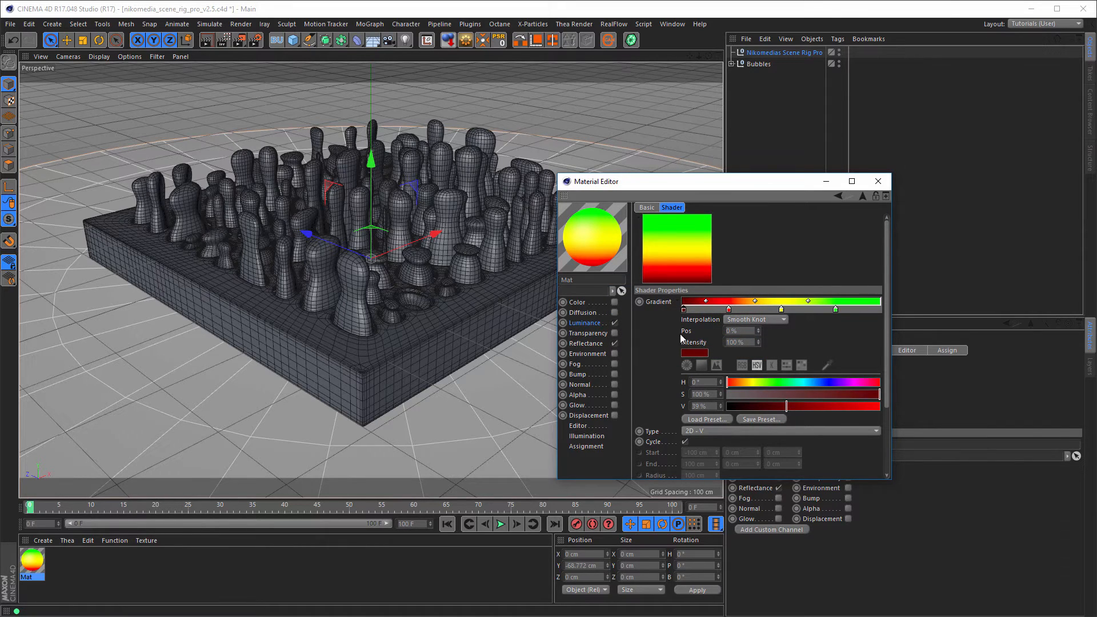
Step: Replace the material's Default Specular reflectance layer with a GGX layer
click(602, 342)
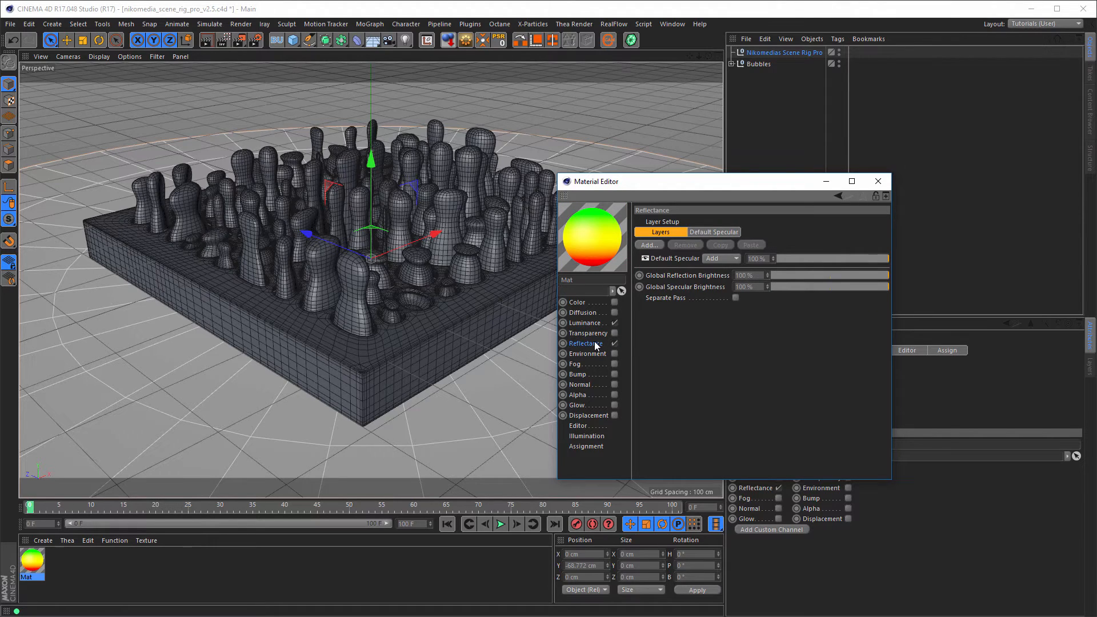
click(661, 259)
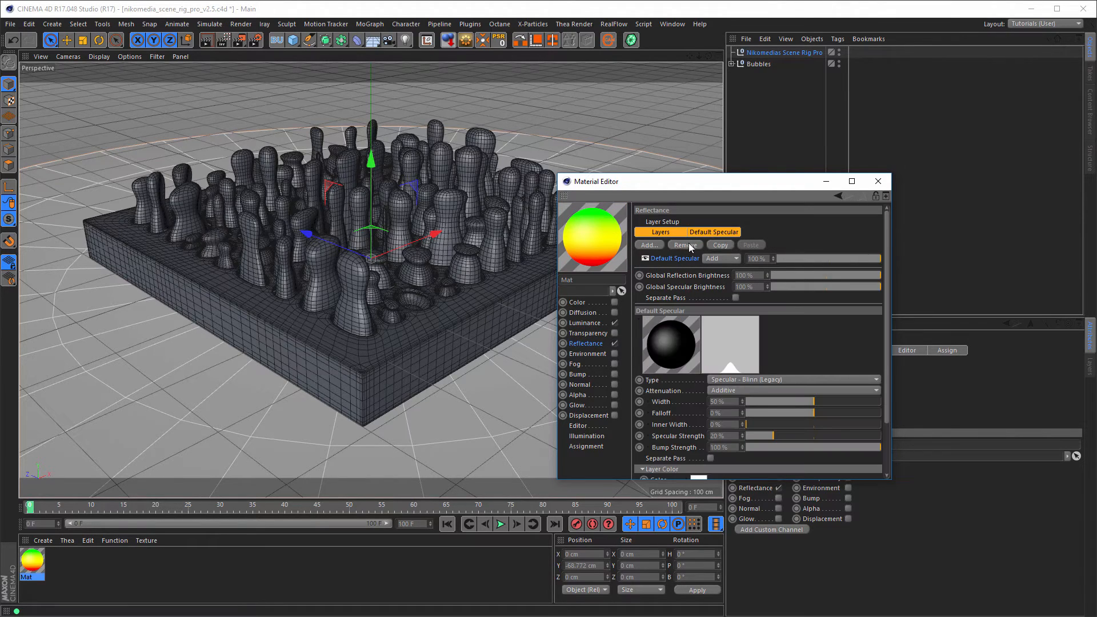
click(688, 245)
click(651, 247)
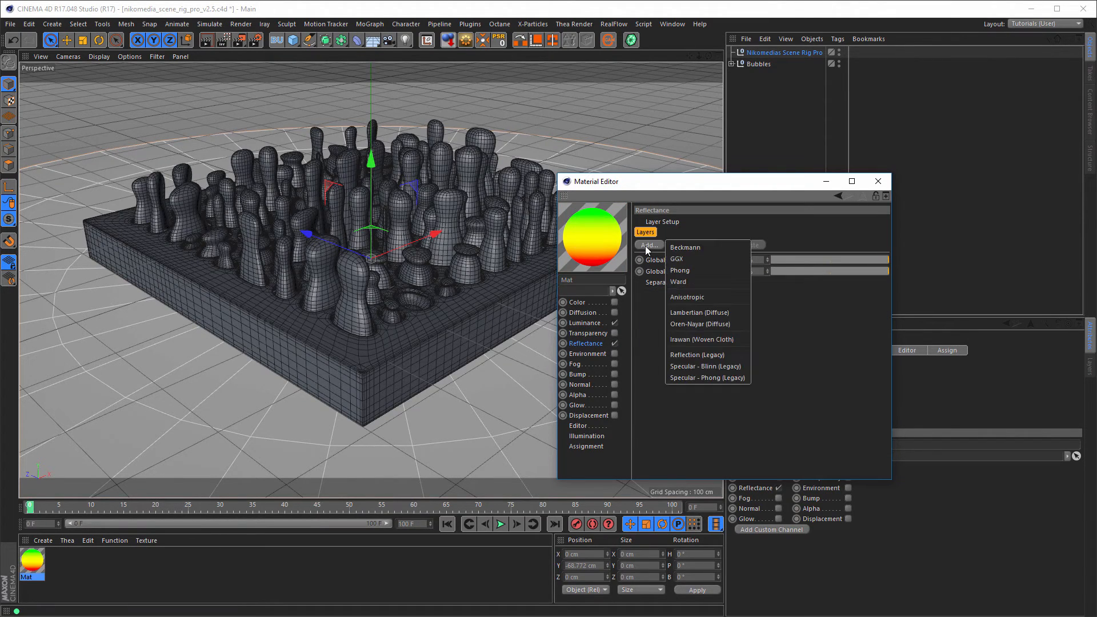
click(690, 256)
Step: Give the GGX layer a Dielectric Fresnel with the Oil (Vegetable) preset, 15% roughness, and 0% specular and bump strength
drag(770, 175, 770, 71)
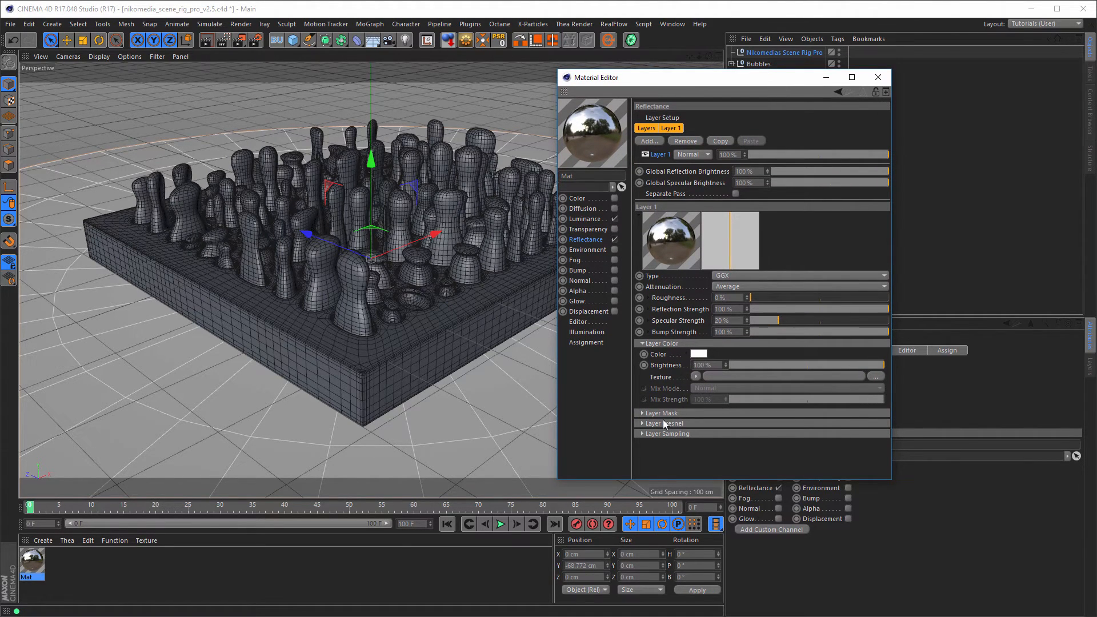
click(664, 423)
click(712, 434)
click(714, 456)
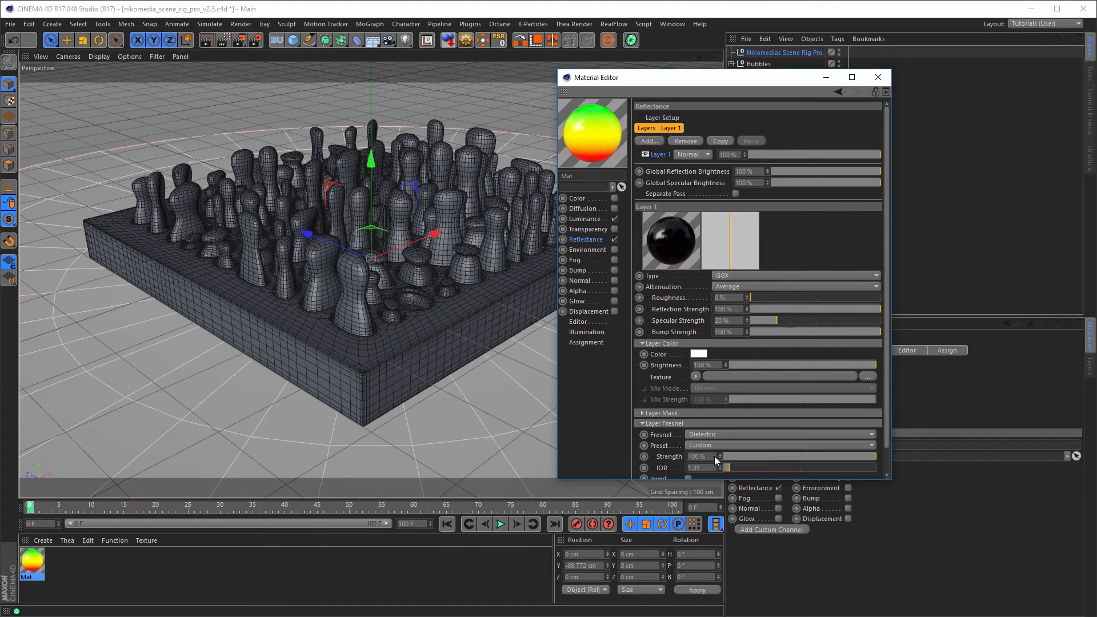
click(713, 444)
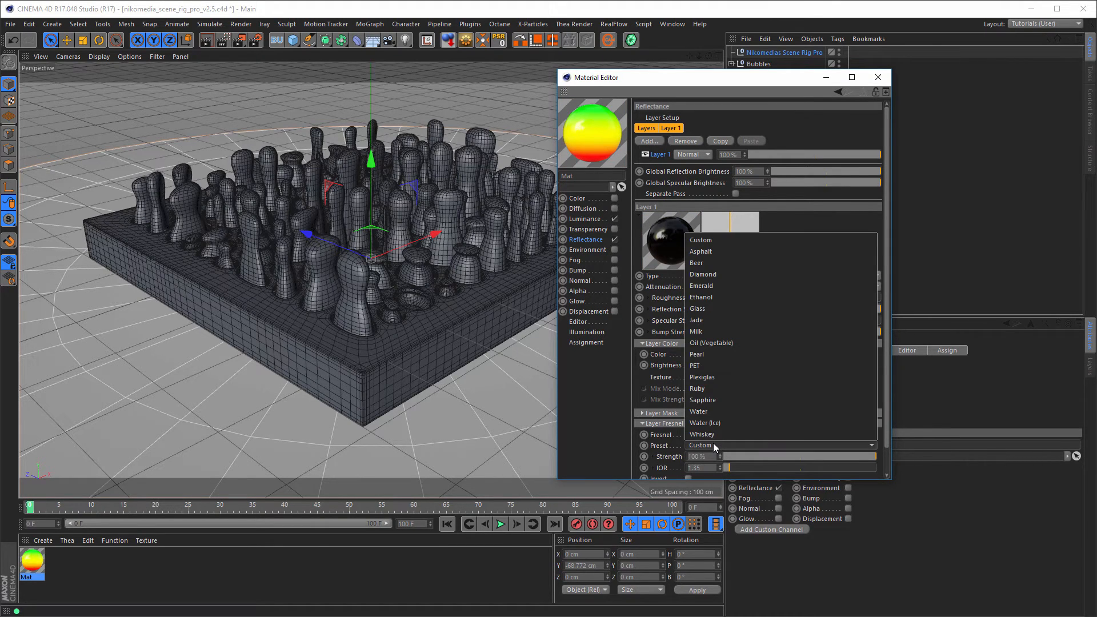
click(718, 344)
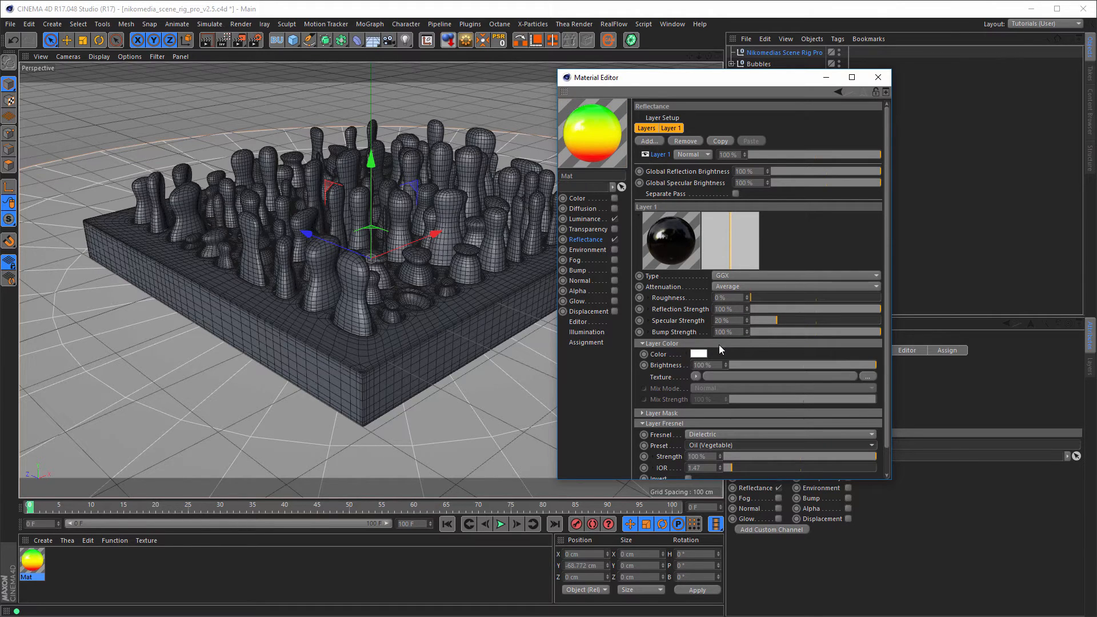
drag(766, 333, 774, 299)
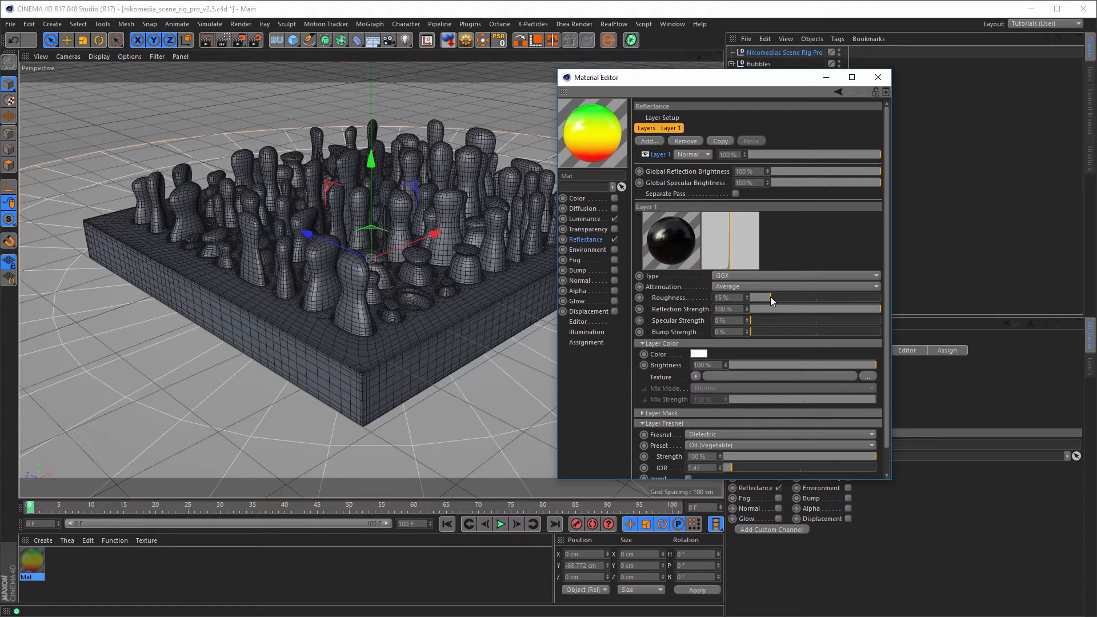
click(878, 77)
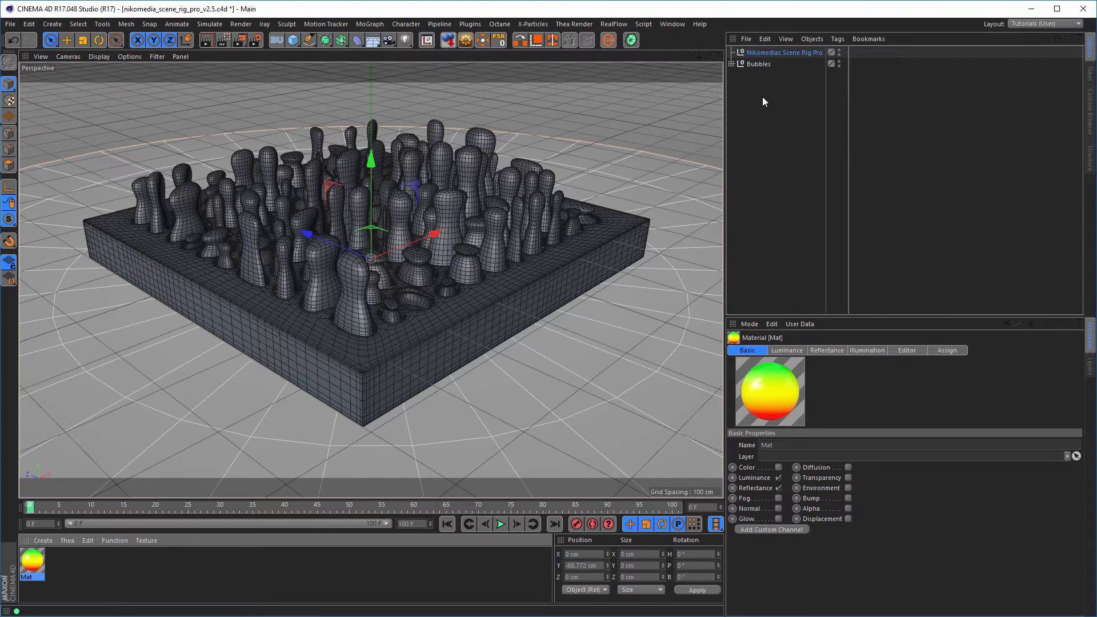
Step: Apply the gradient material to Dual Graph.1 in the Bubbles group and set its texture projection to Flat
click(731, 64)
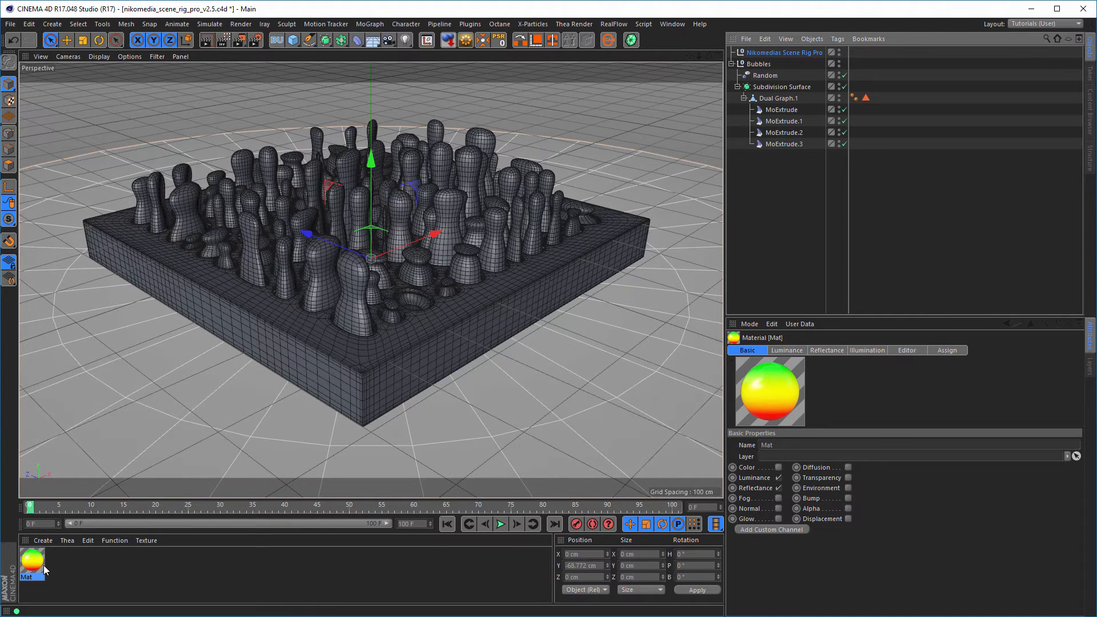
mouse_move(43, 565)
mouse_down()
mouse_move(144, 558)
mouse_move(796, 147)
mouse_move(785, 109)
mouse_move(769, 101)
mouse_up()
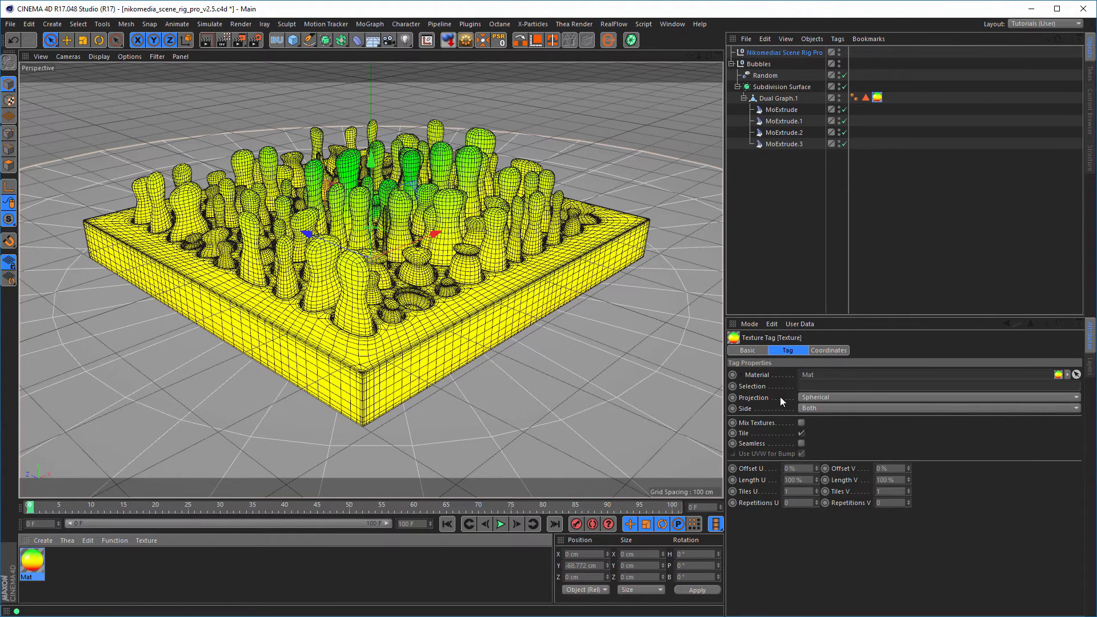
click(821, 399)
click(823, 432)
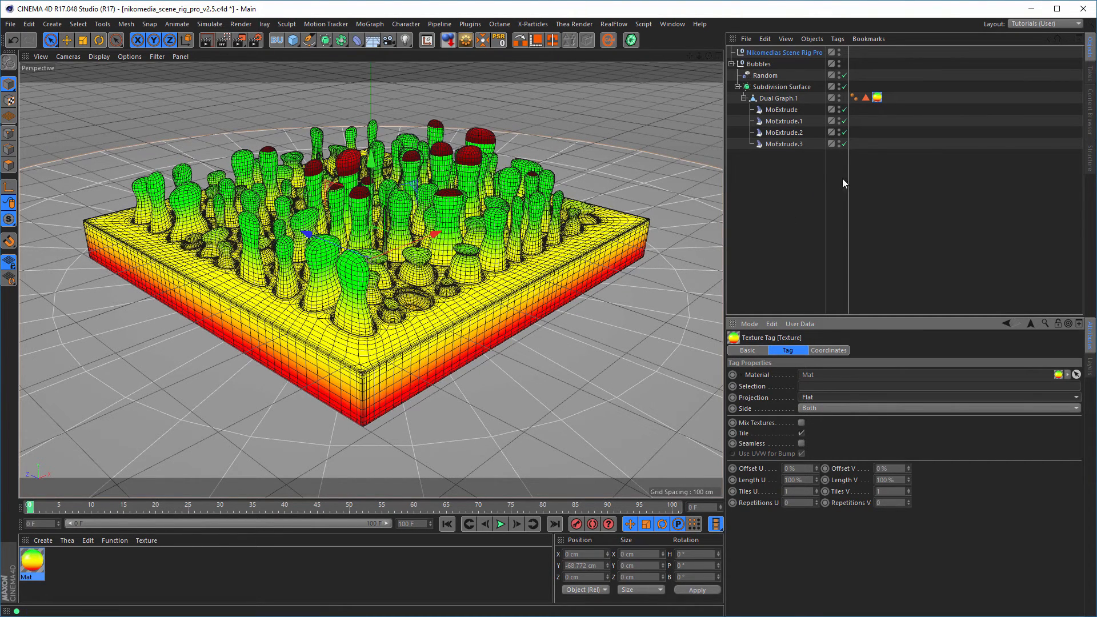
Step: Switch to texture mode for Dual Graph.1's material tag and deactivate the scene rig's camera
click(877, 98)
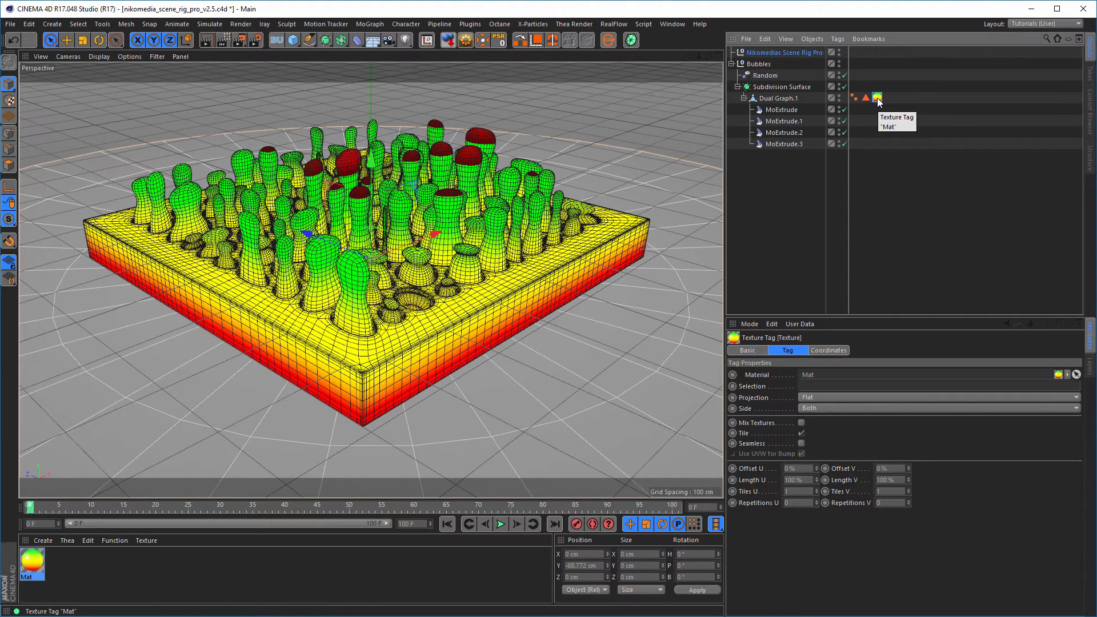
click(766, 100)
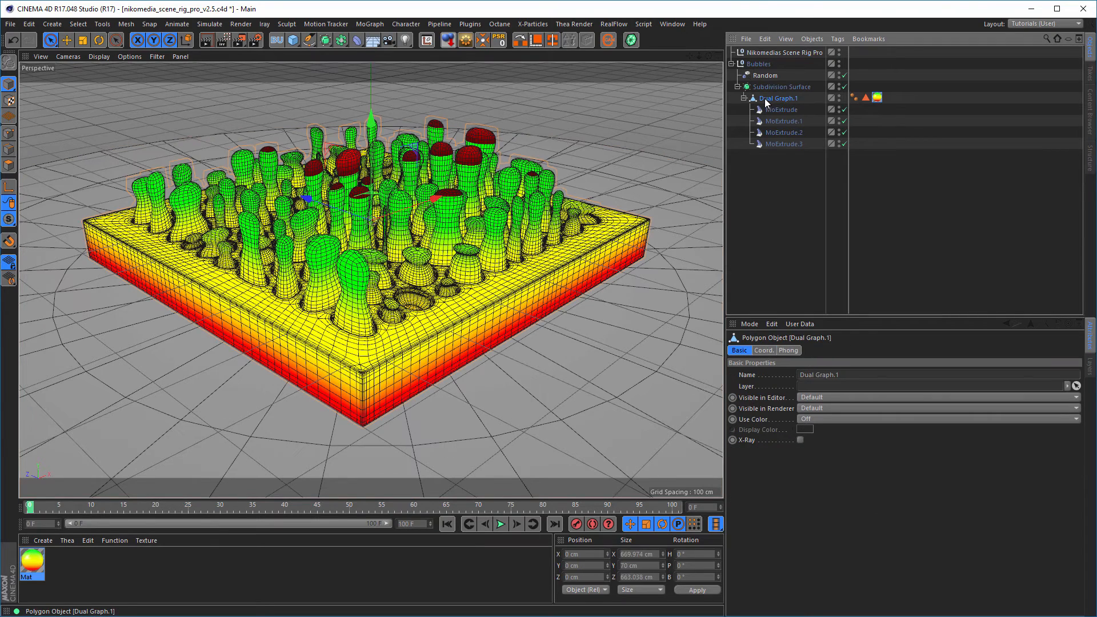
click(877, 98)
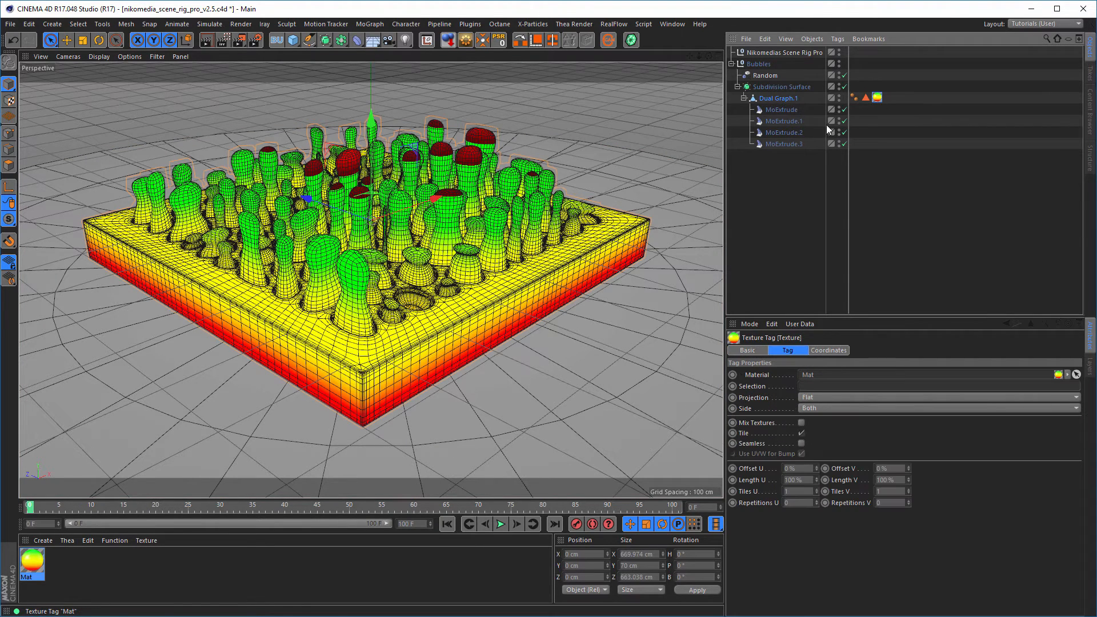
click(10, 101)
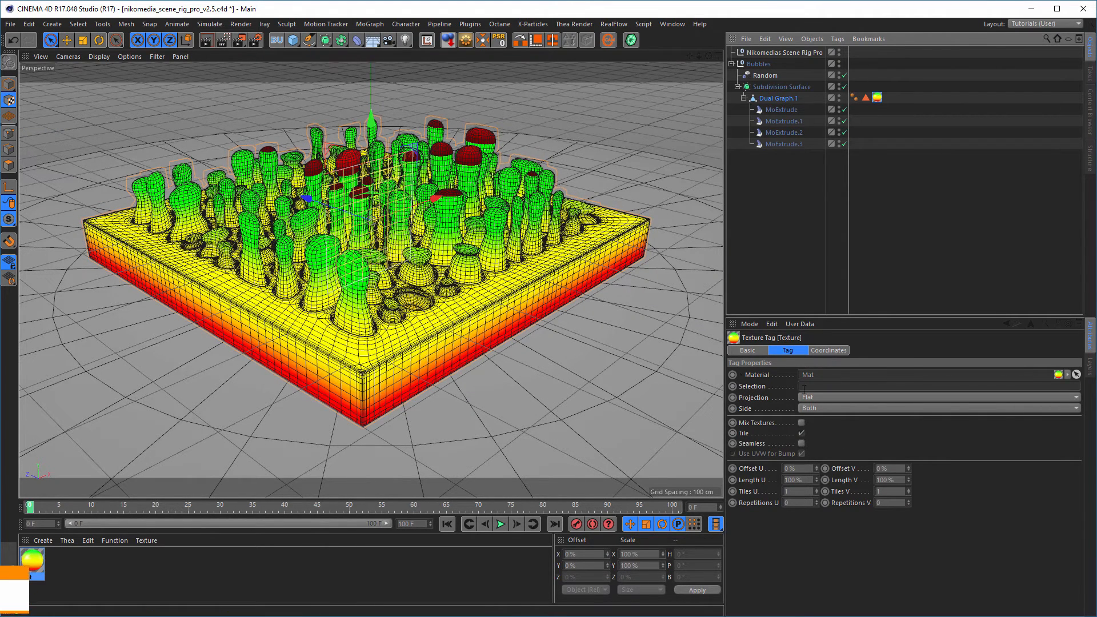
click(783, 52)
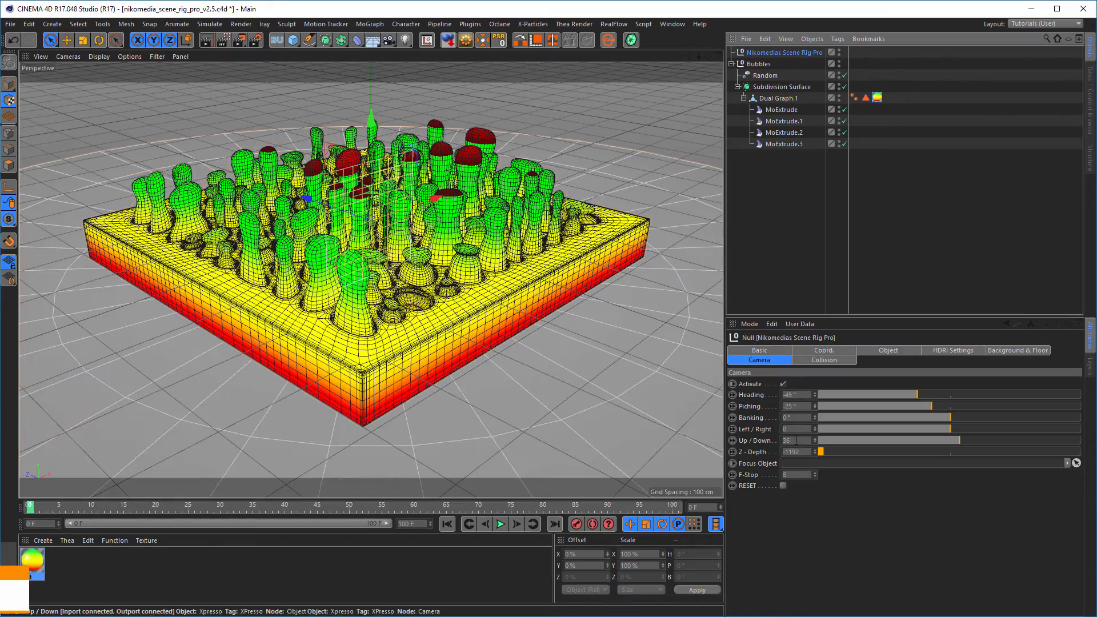
click(783, 385)
Step: In the Front view, raise the flat texture projection's axis to about Y 26 cm
alt+drag(344, 212, 341, 211)
alt+middle_drag(342, 213, 513, 223)
middle_click(460, 224)
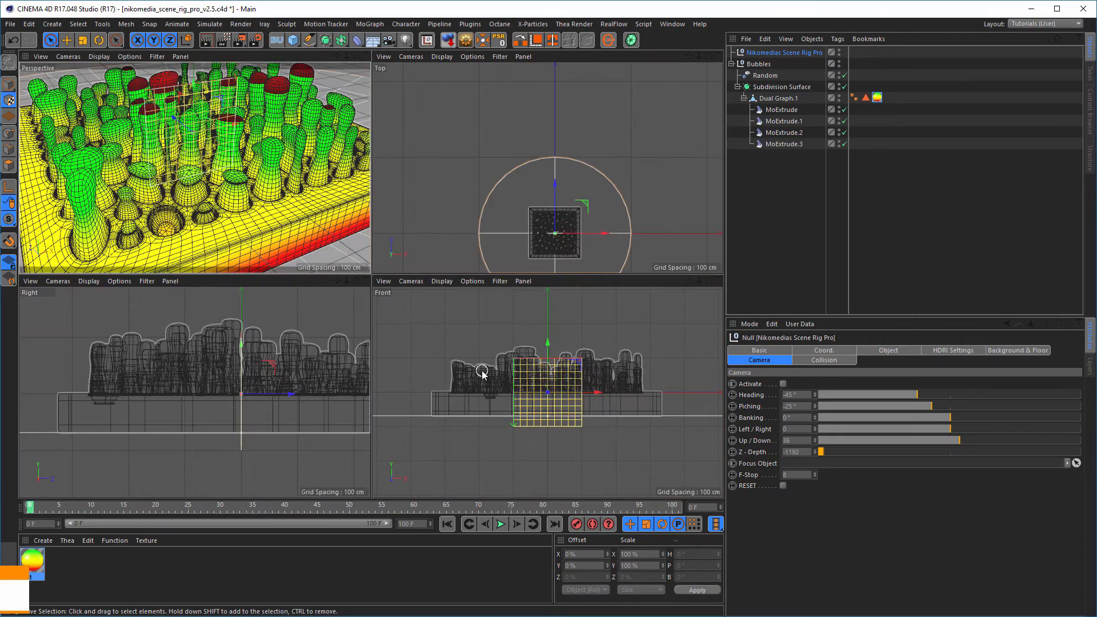
middle_click(482, 371)
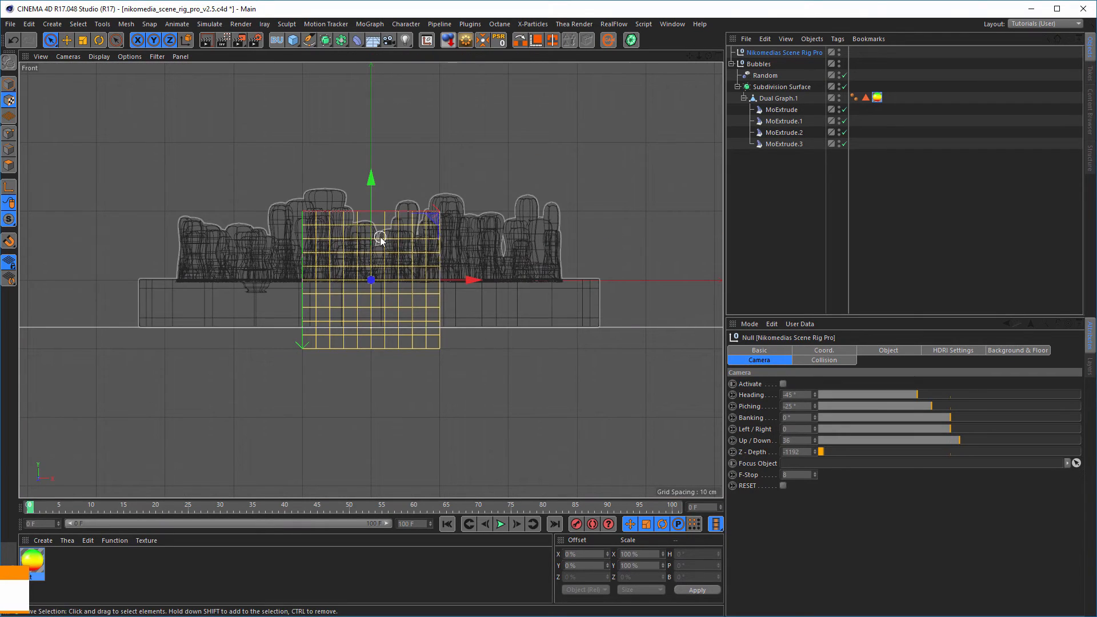
scroll(380, 240, up, 3)
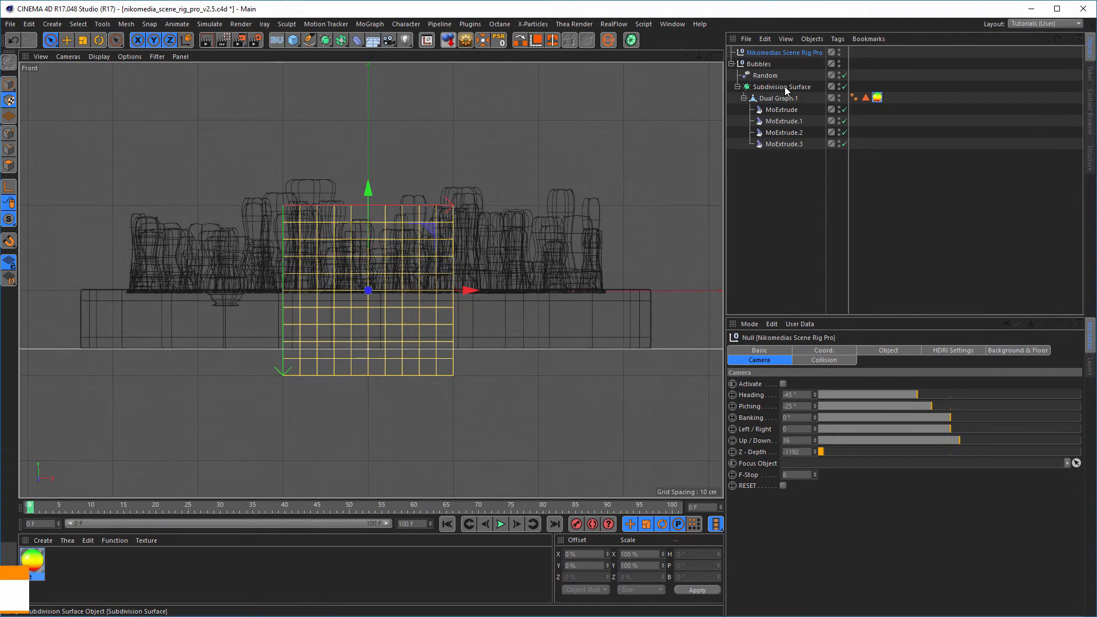
click(876, 99)
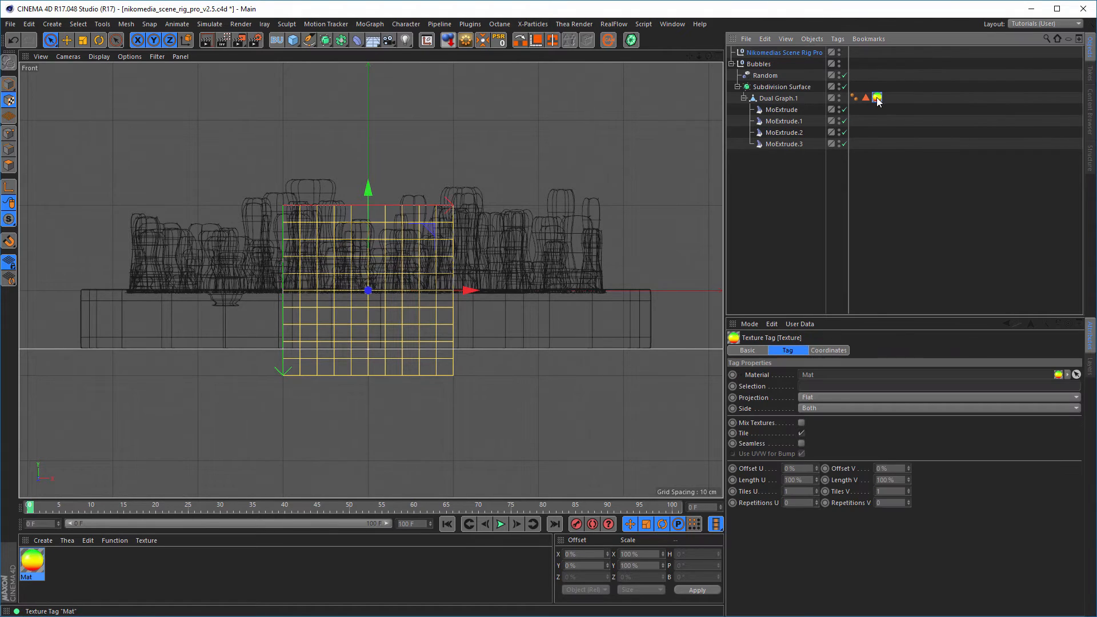
click(9, 191)
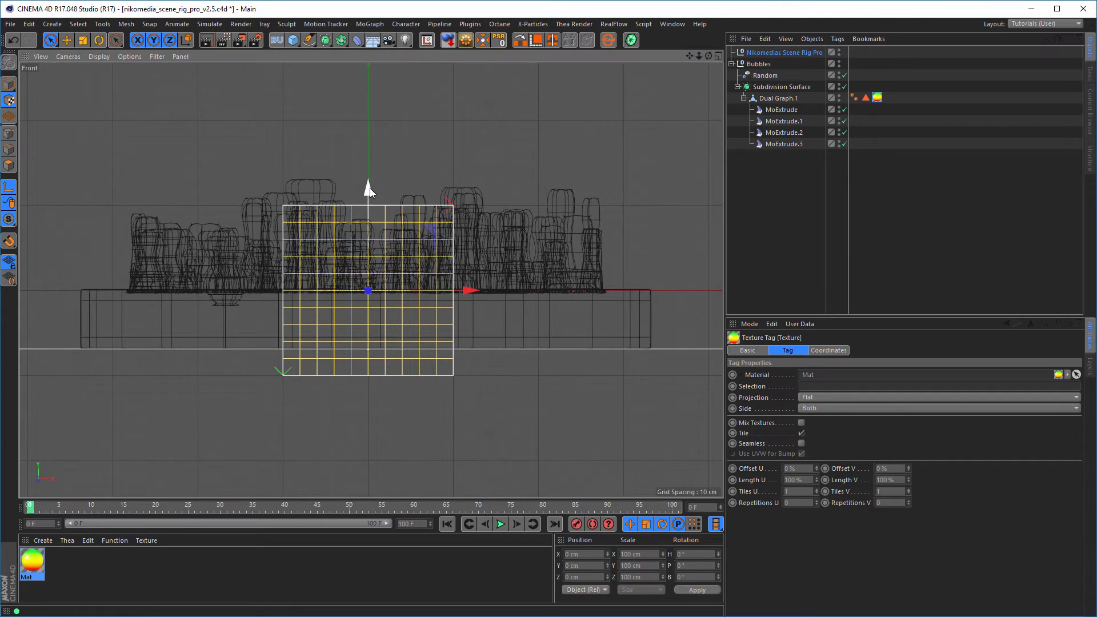
drag(369, 188, 368, 169)
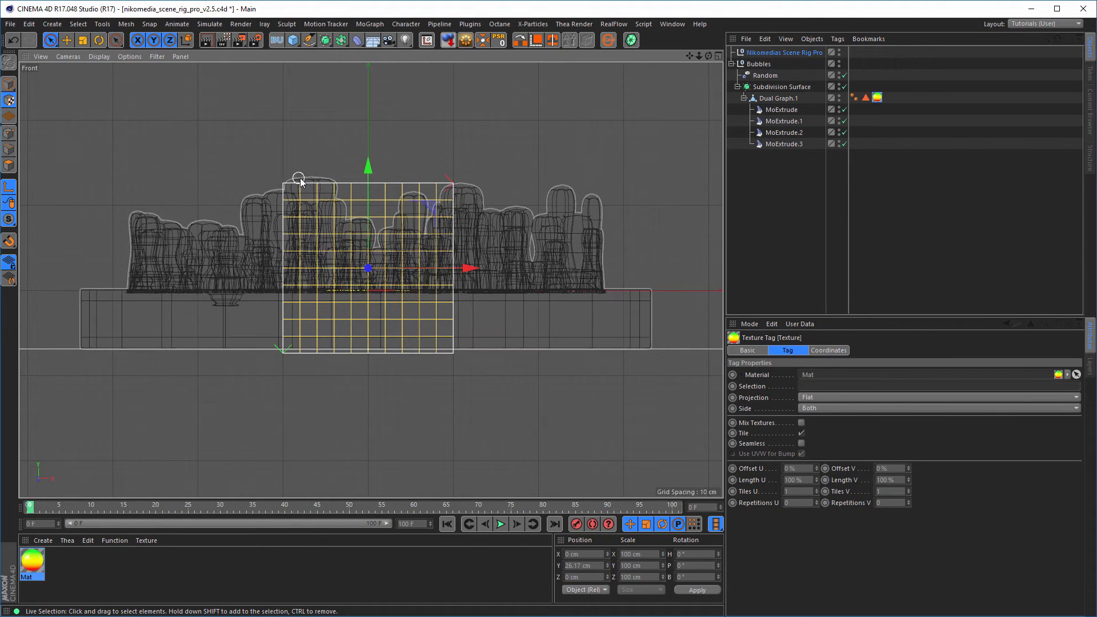
Step: Scale the texture projection's Y size to about 104.7 cm and raise its position to about Y 32.9 cm
click(83, 45)
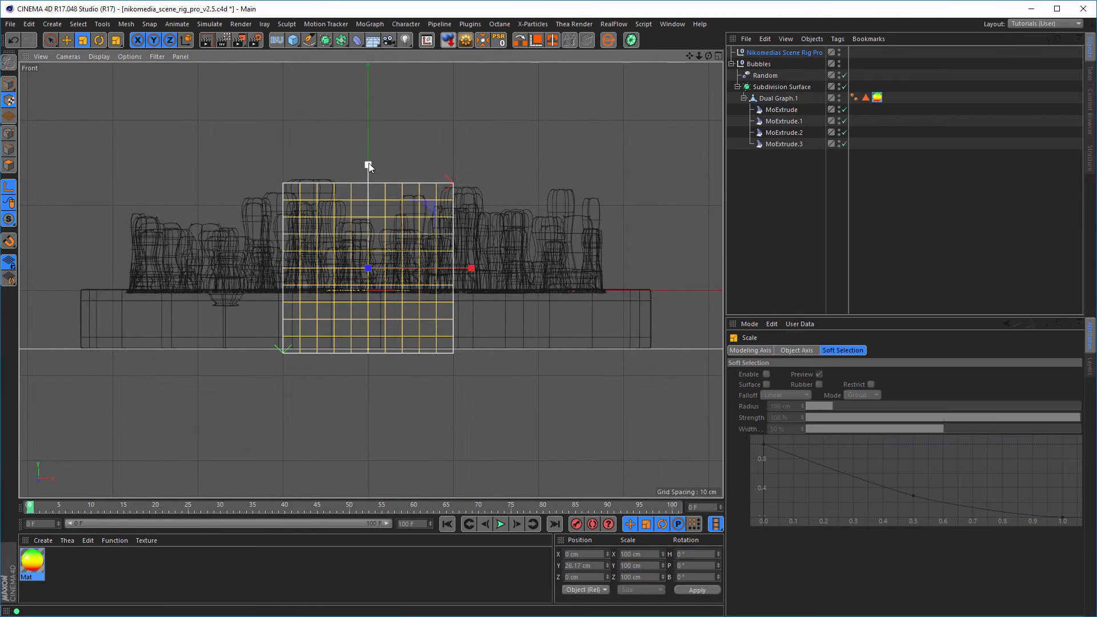
drag(368, 162, 365, 159)
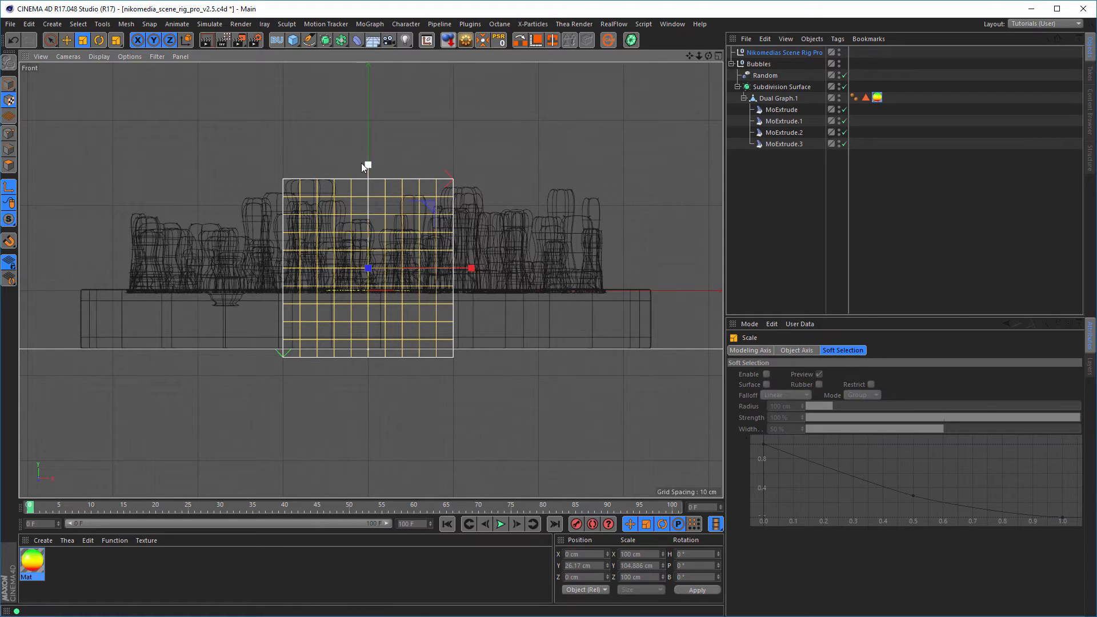
key(e)
drag(368, 161, 368, 164)
Step: In the Perspective view, rotate the texture projection to a pitch of 180° to flip the gradient vertically
middle_click(355, 179)
middle_click(304, 206)
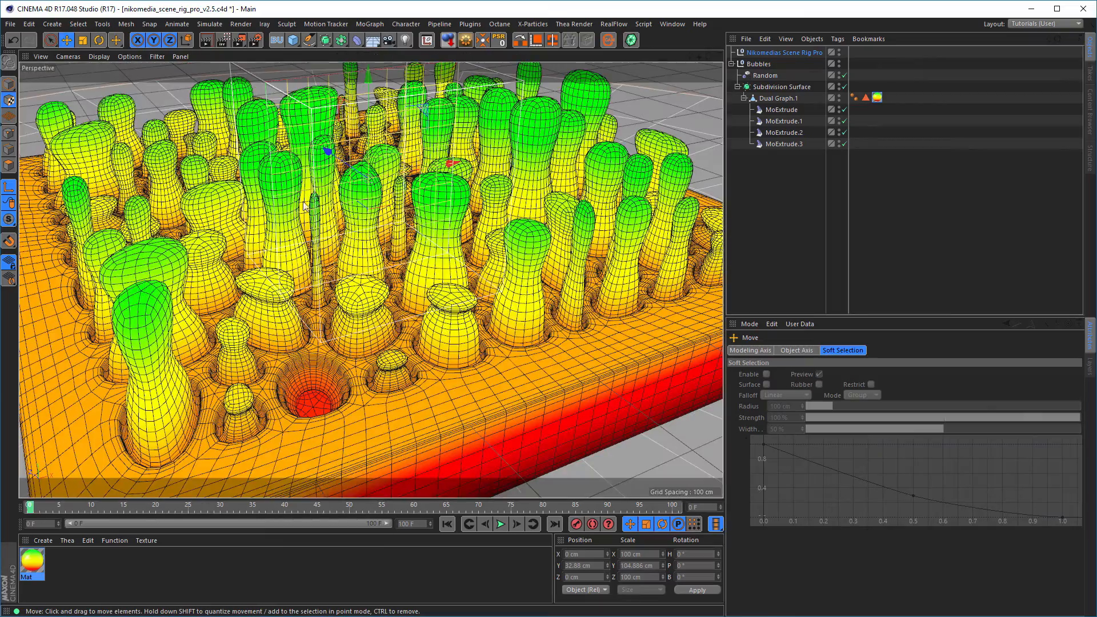
alt+right_drag(337, 224, 278, 227)
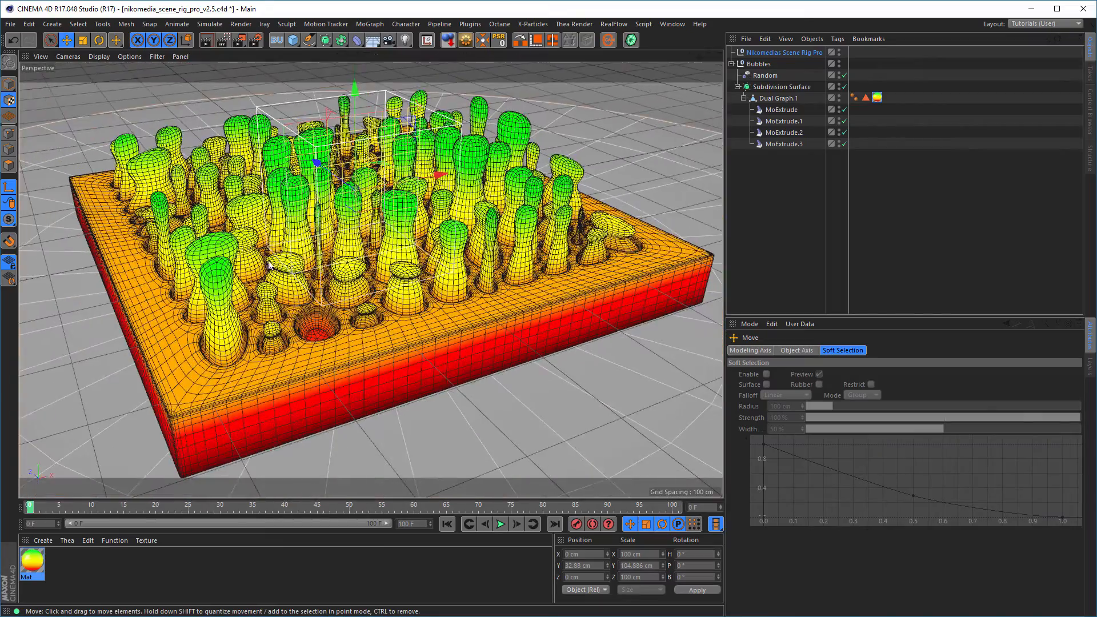
alt+middle_drag(268, 259, 265, 310)
alt+drag(265, 310, 241, 317)
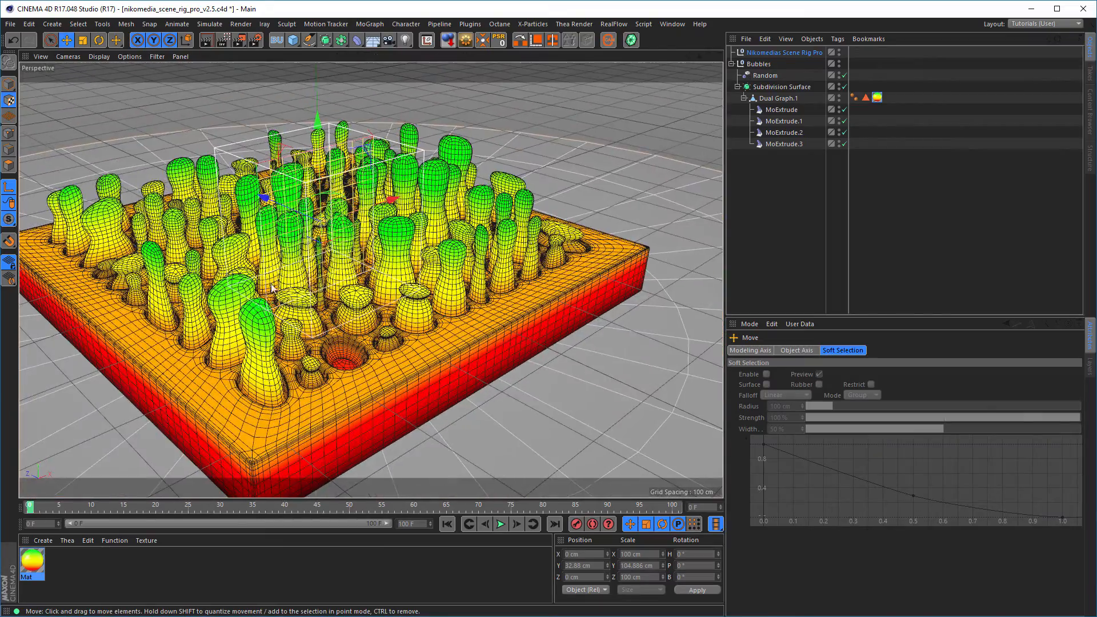
key(r)
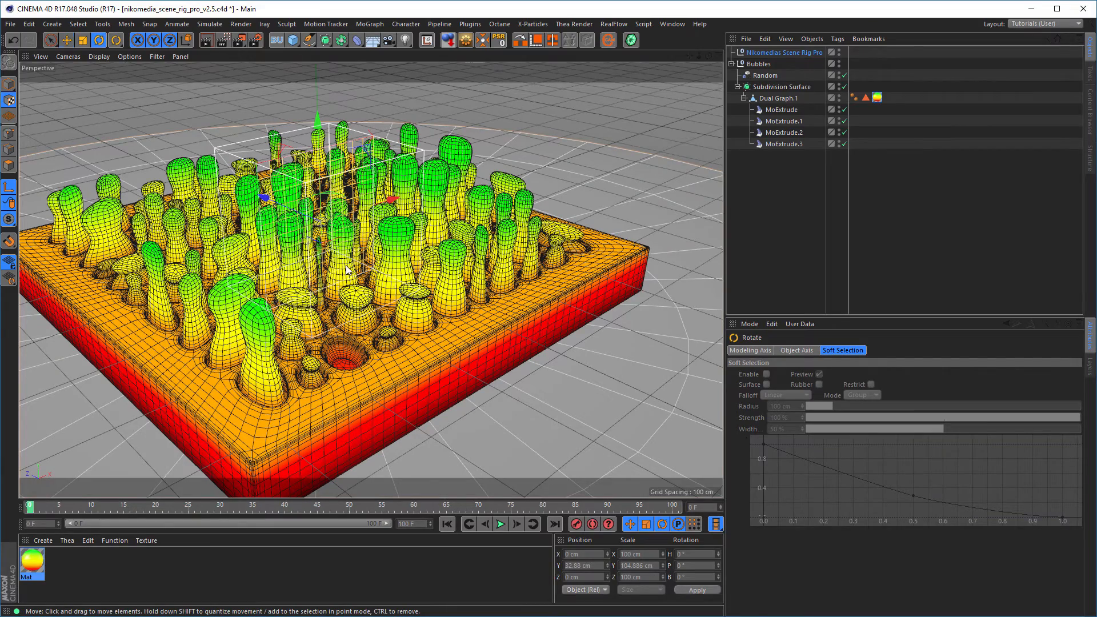
drag(347, 194, 314, 235)
alt+drag(443, 323, 487, 276)
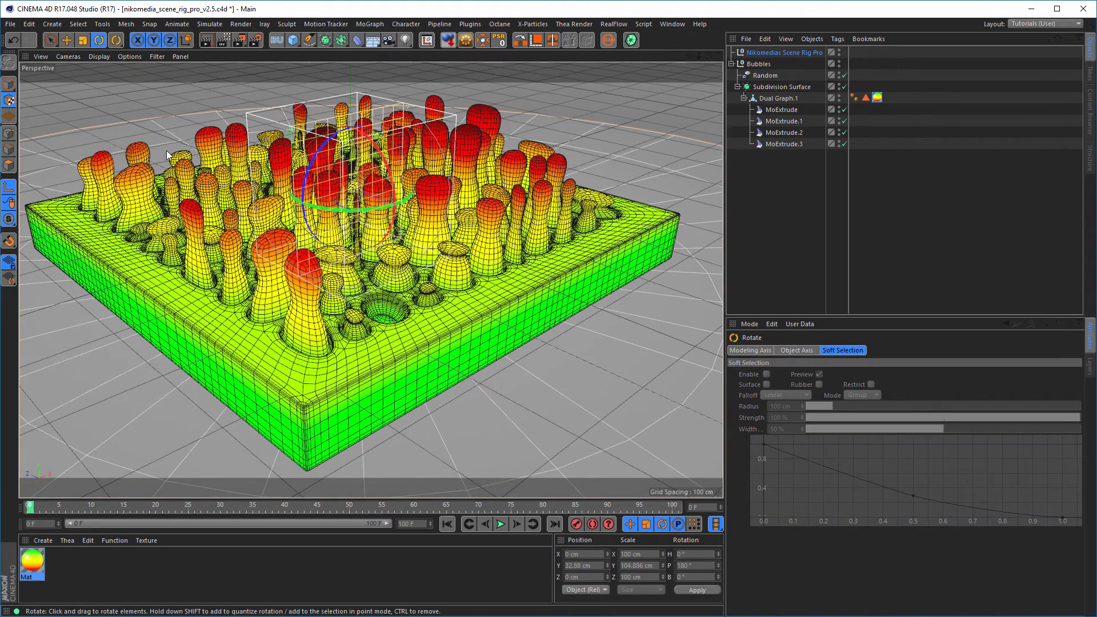
Step: Return to model mode and reactivate the scene rig's camera
click(11, 85)
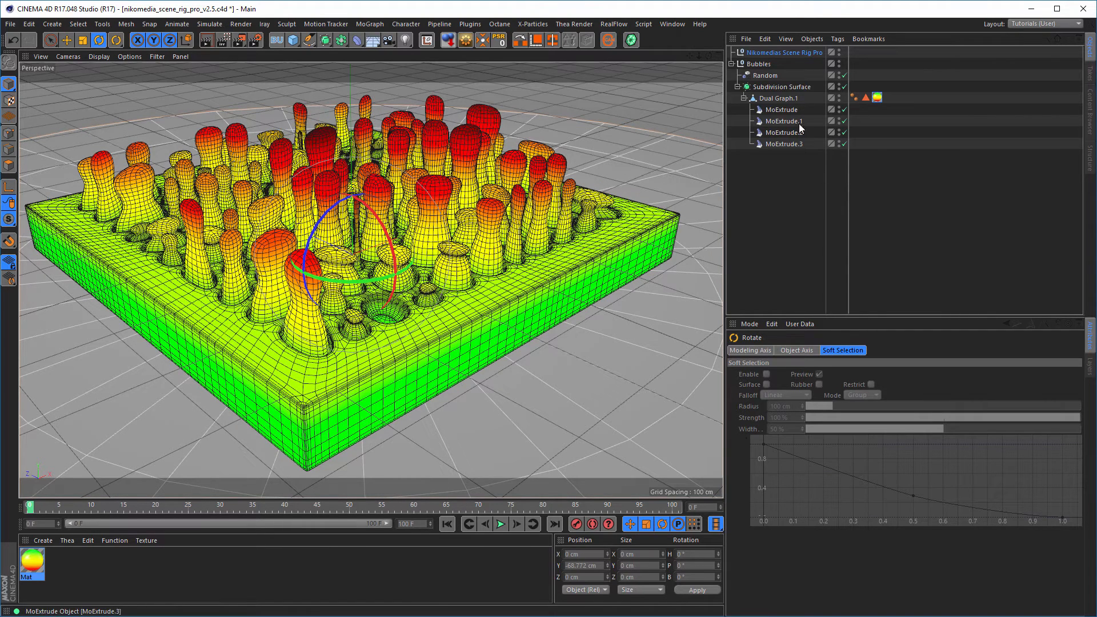
click(771, 53)
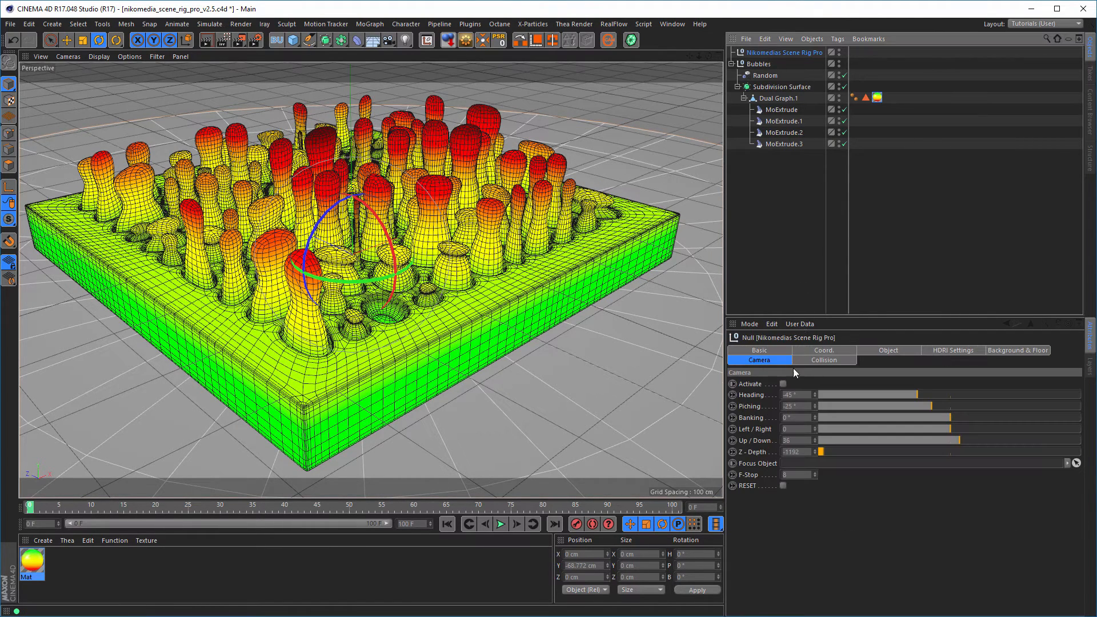
click(783, 383)
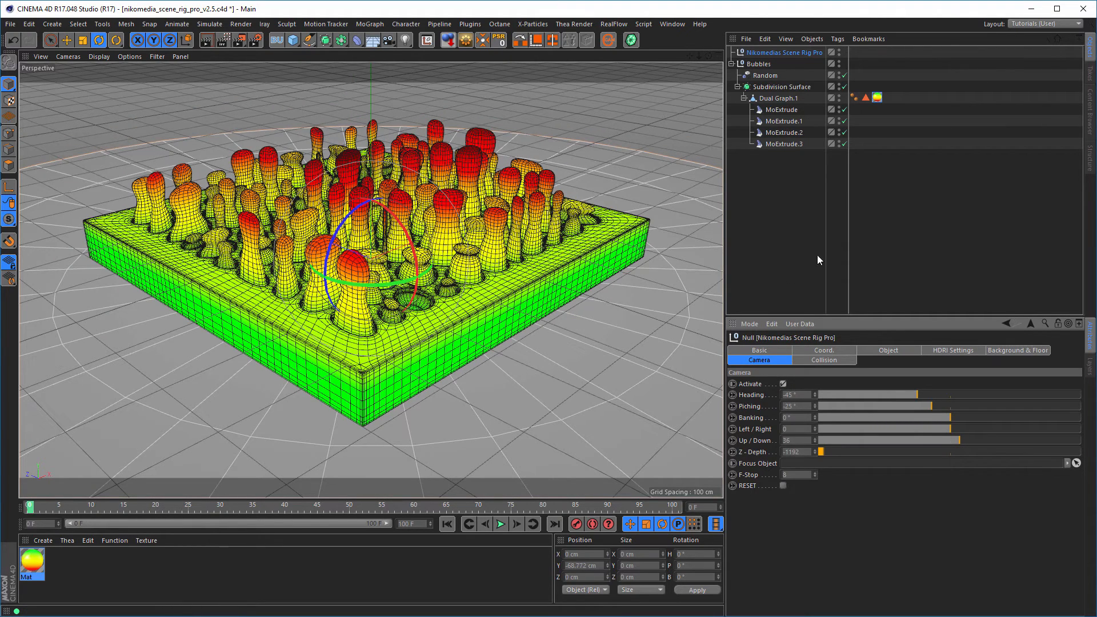
Step: Load 07_Ref.hdr from the rig's Studios presets as the HDRI file of the Nikomedias Scene Rig Pro
click(1017, 349)
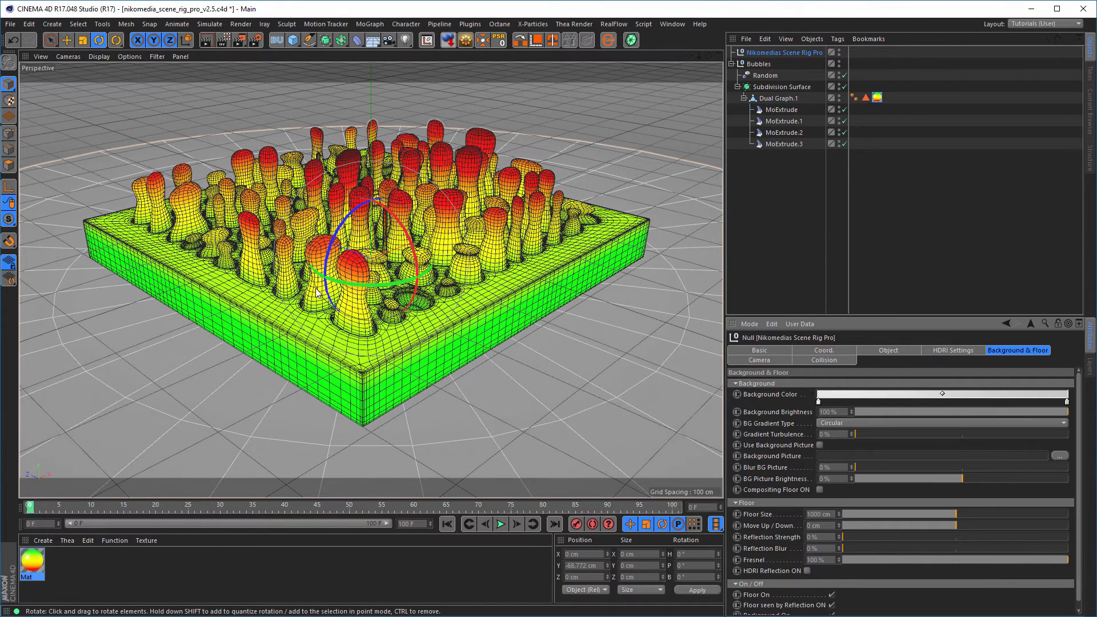
click(969, 358)
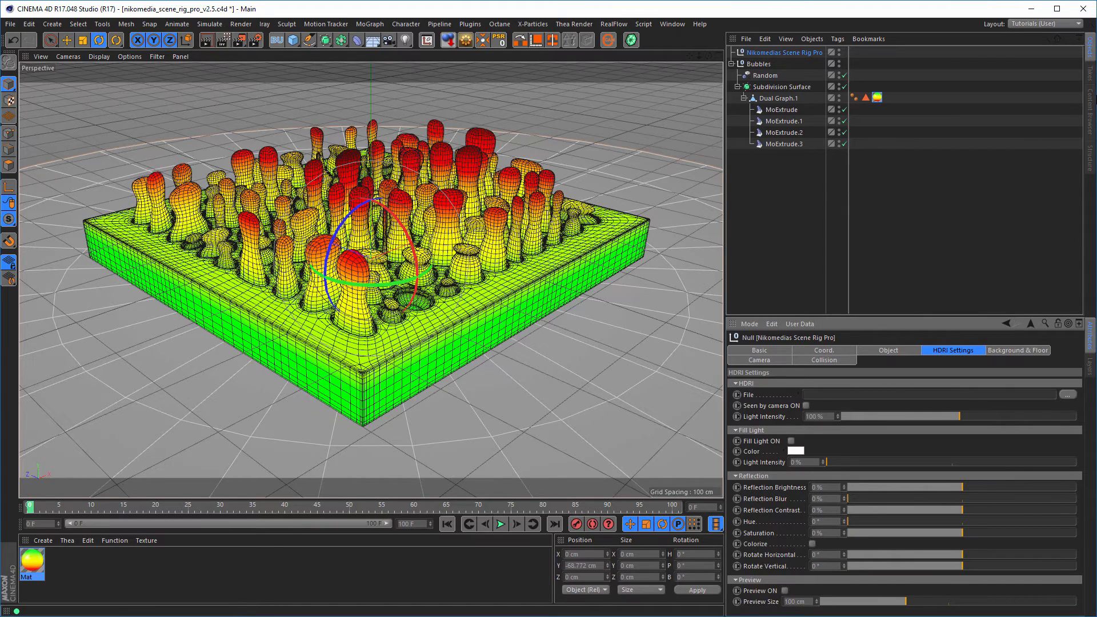
click(1090, 103)
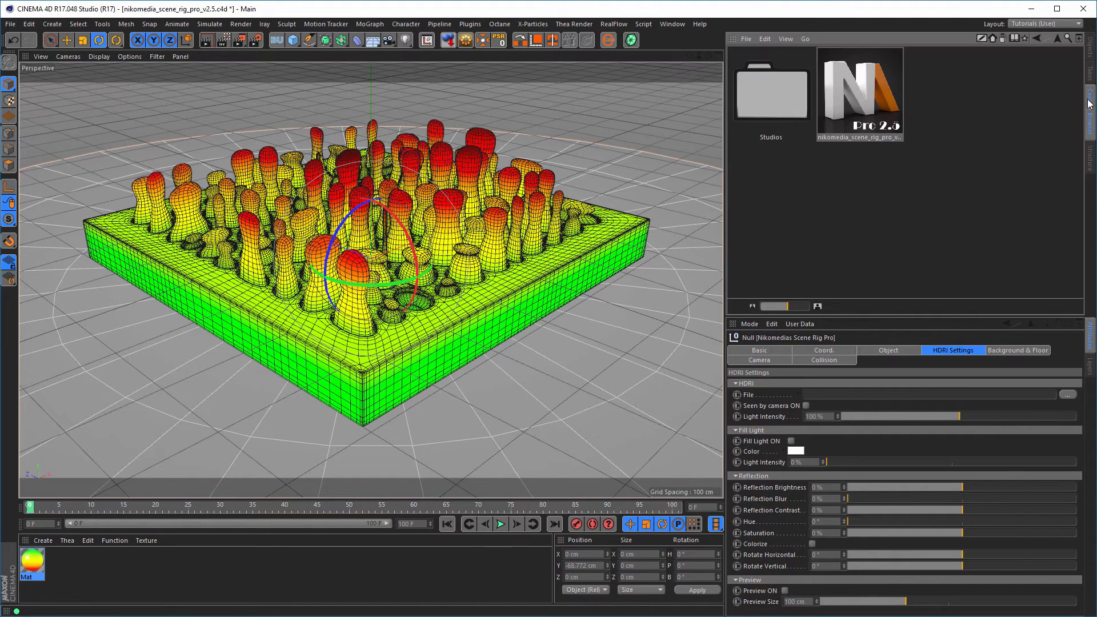
double_click(767, 91)
drag(844, 113, 847, 117)
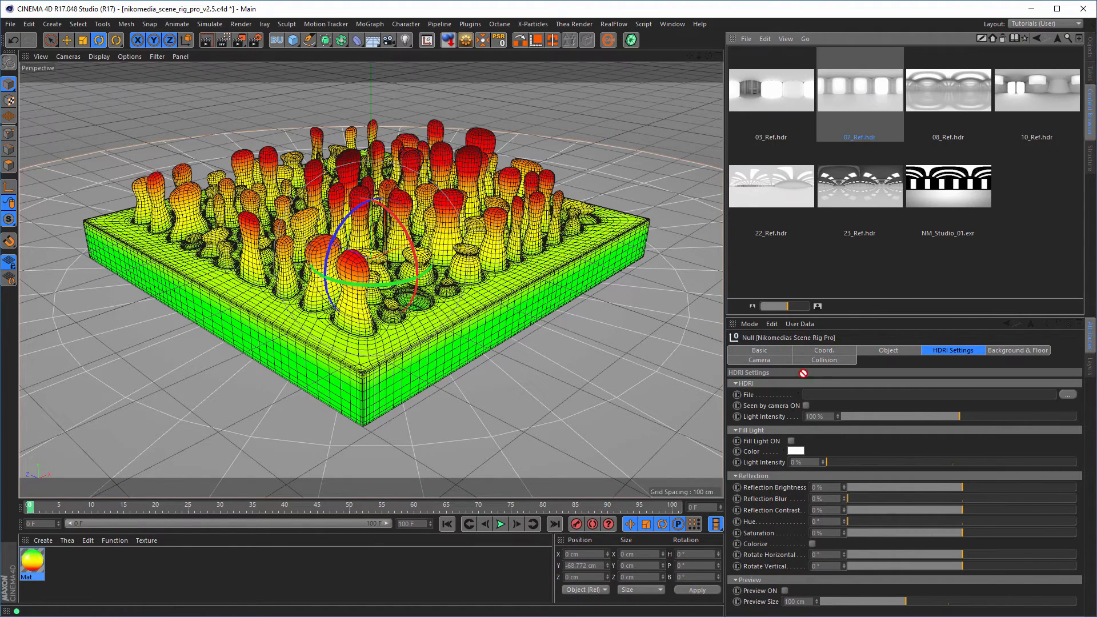
drag(804, 373, 845, 395)
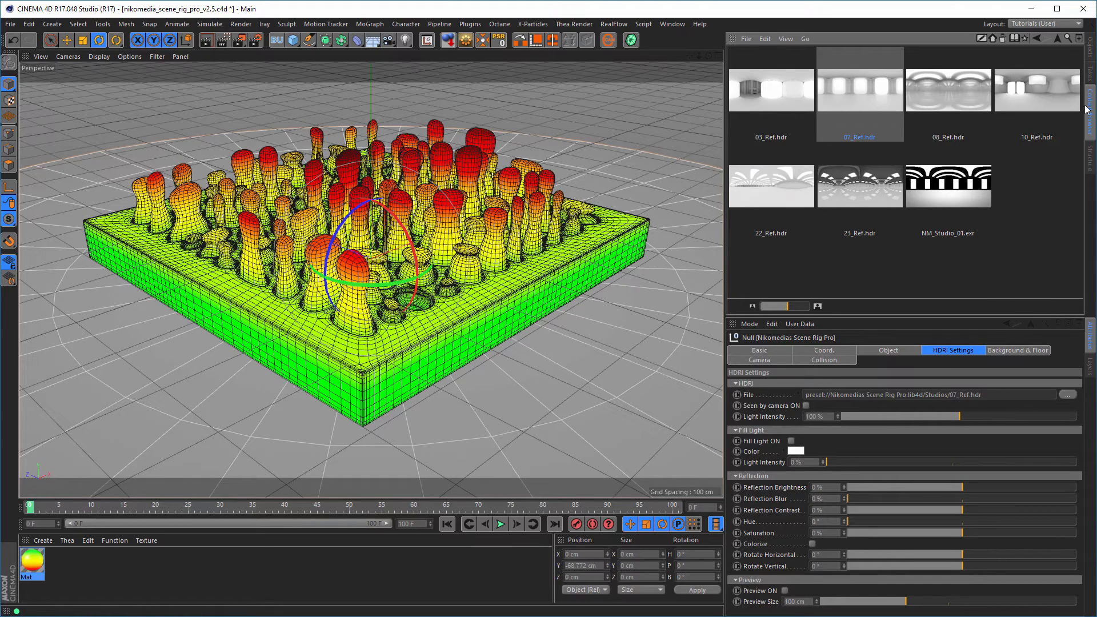
click(1089, 48)
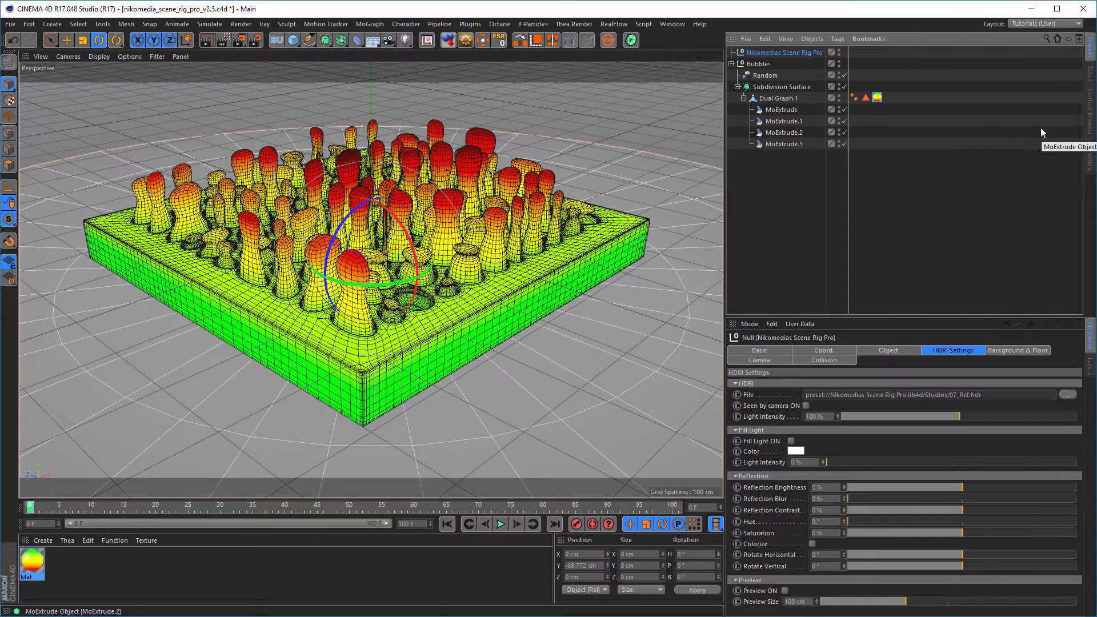
Step: While previewing with the interactive render region, set the gradient material's luminance to Multiply mix mode and 70% brightness
click(224, 41)
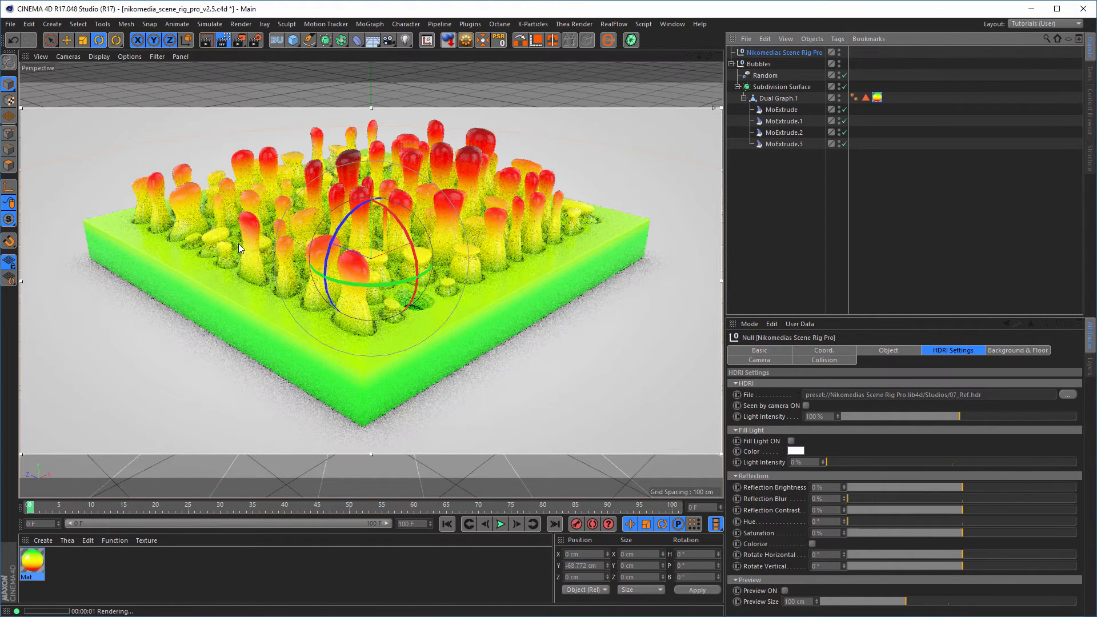
click(39, 565)
double_click(39, 565)
drag(229, 78, 937, 117)
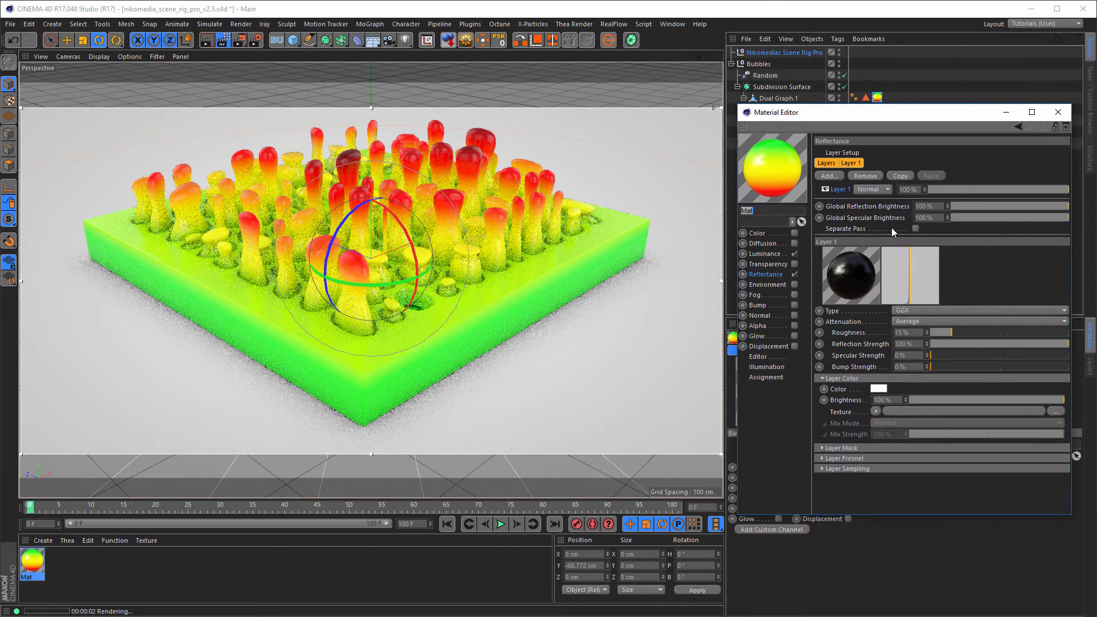
click(777, 255)
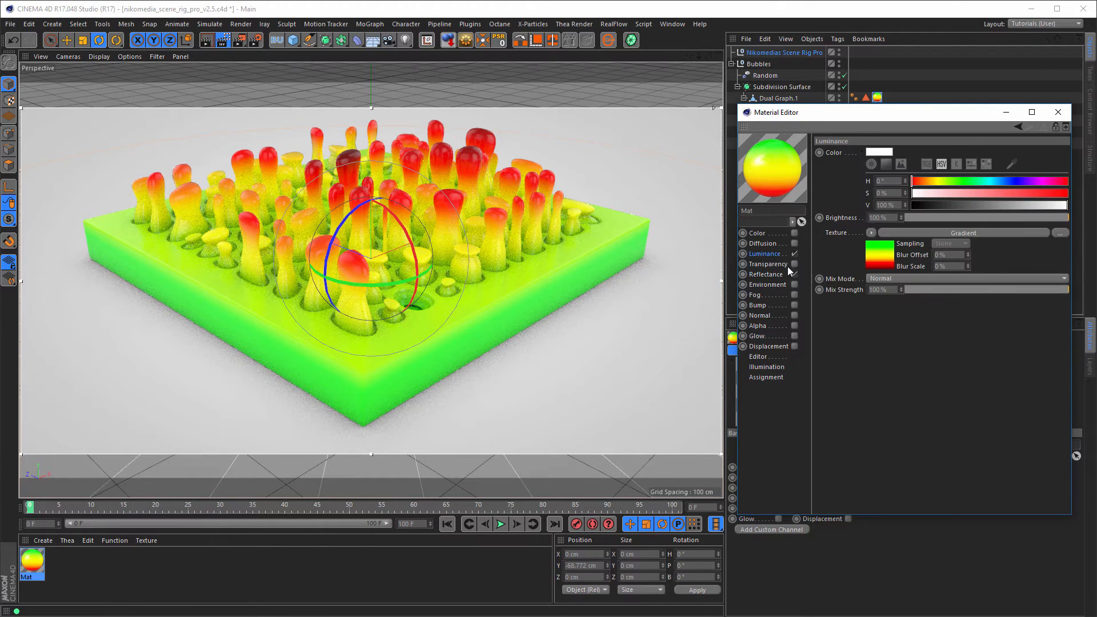
click(880, 278)
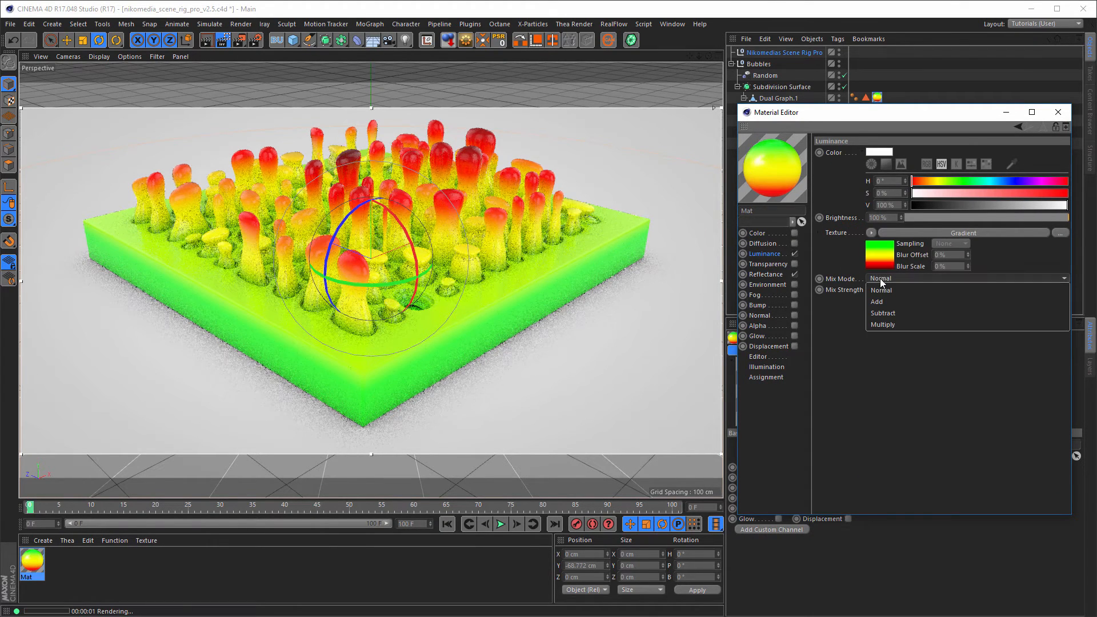
click(894, 325)
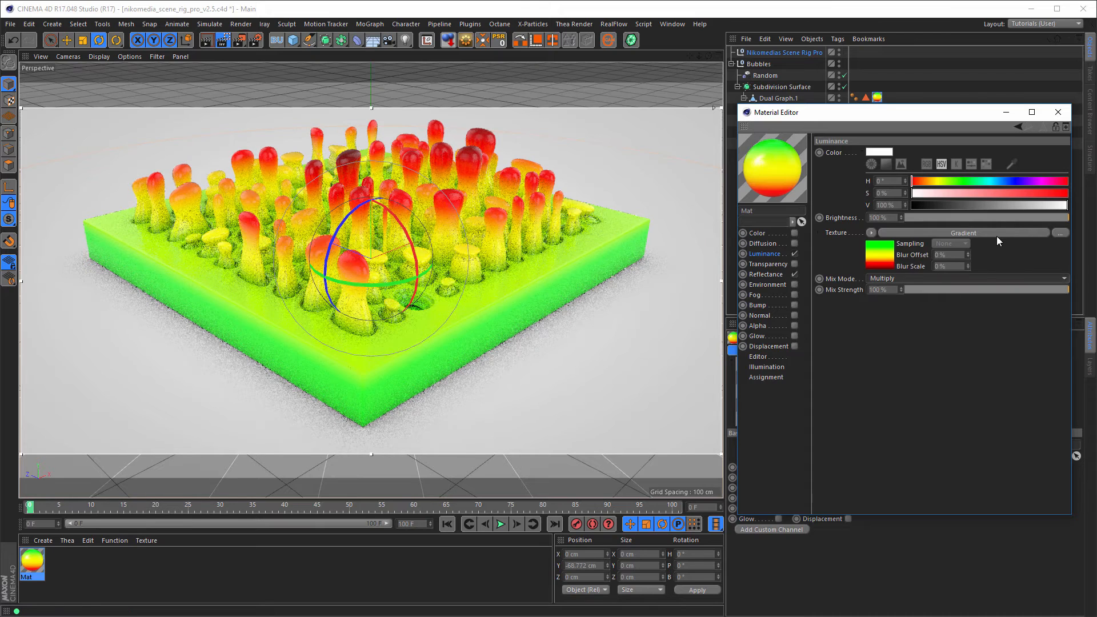
drag(1056, 215, 1013, 221)
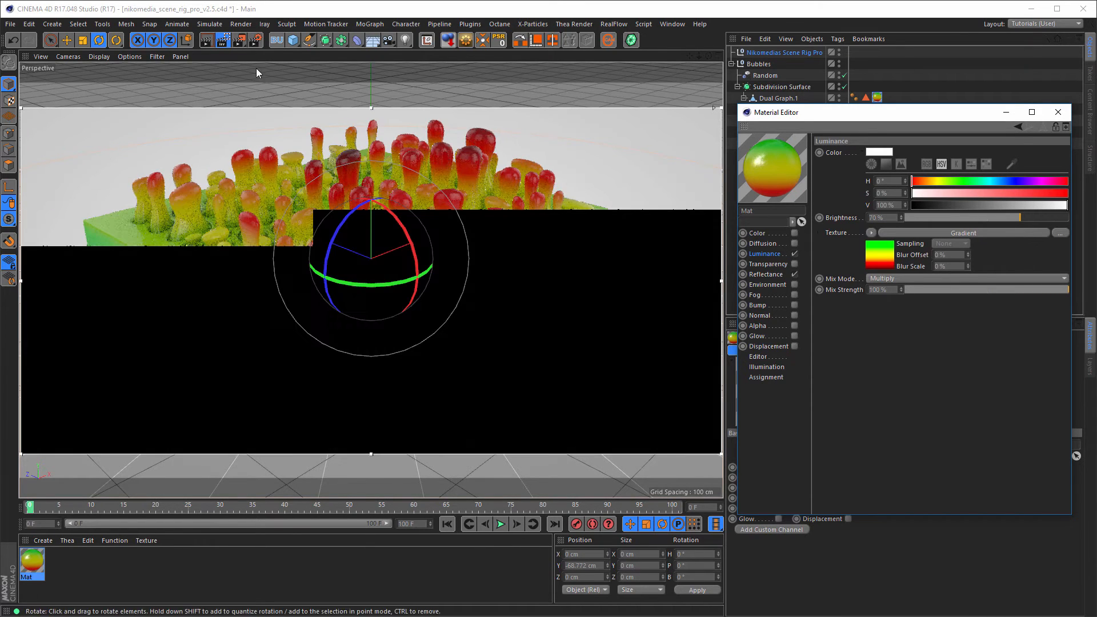
click(211, 41)
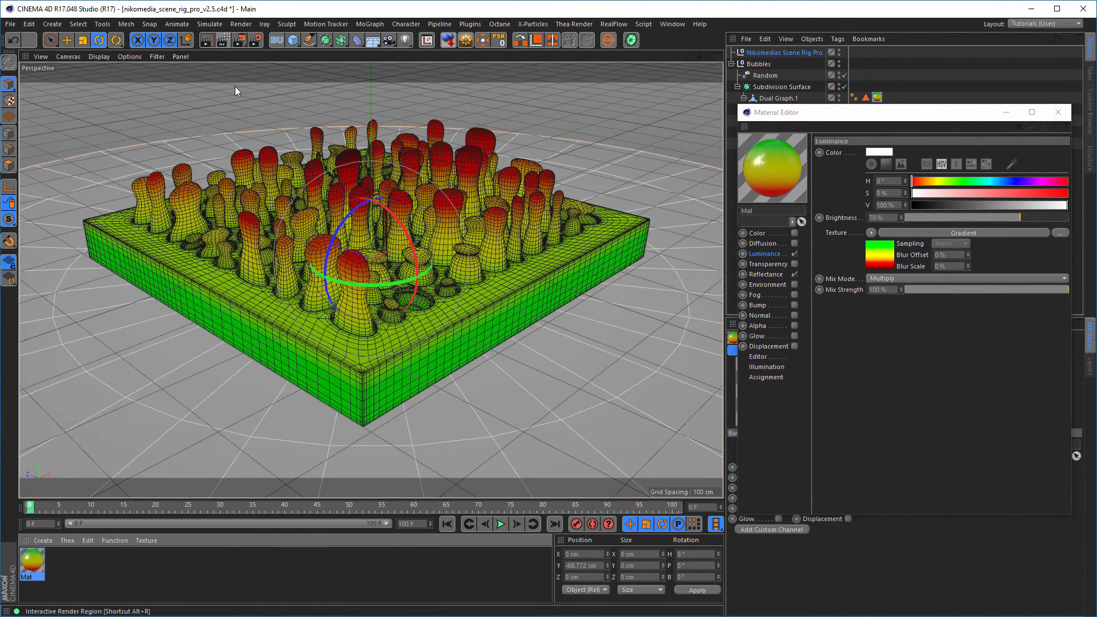
Step: Play the bubble animation, stop it at frame 38, and close the material editor
click(501, 524)
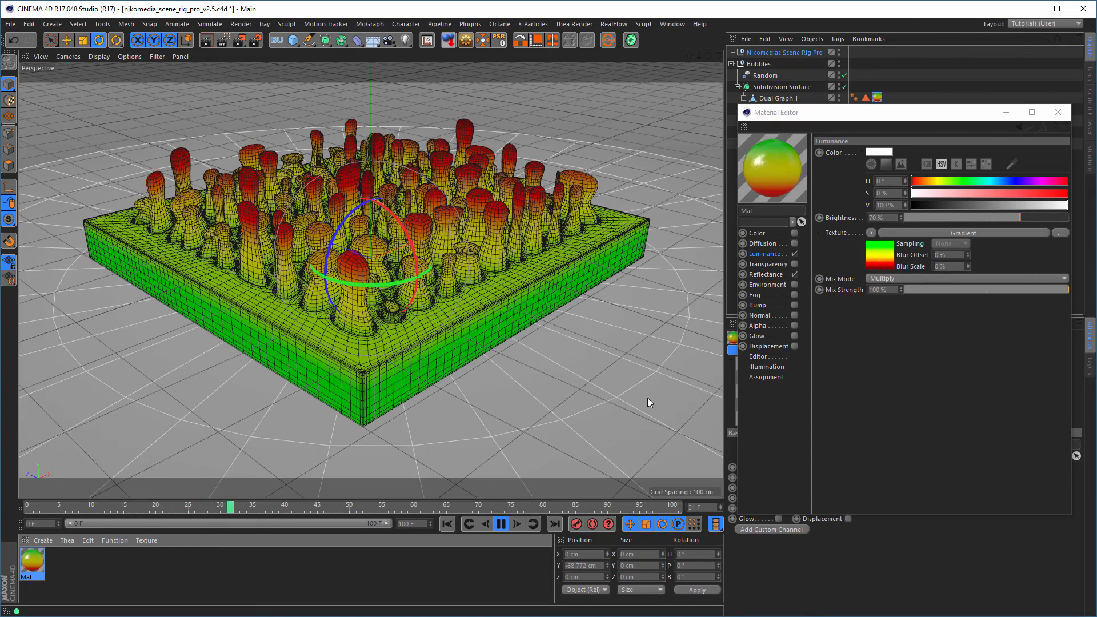
click(501, 524)
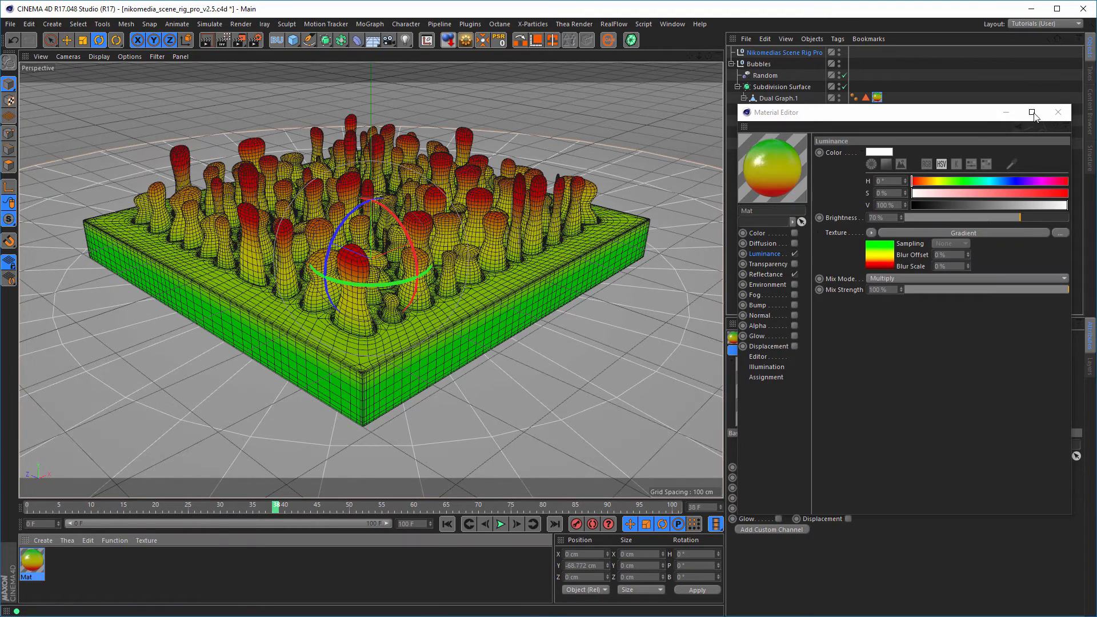
click(1057, 112)
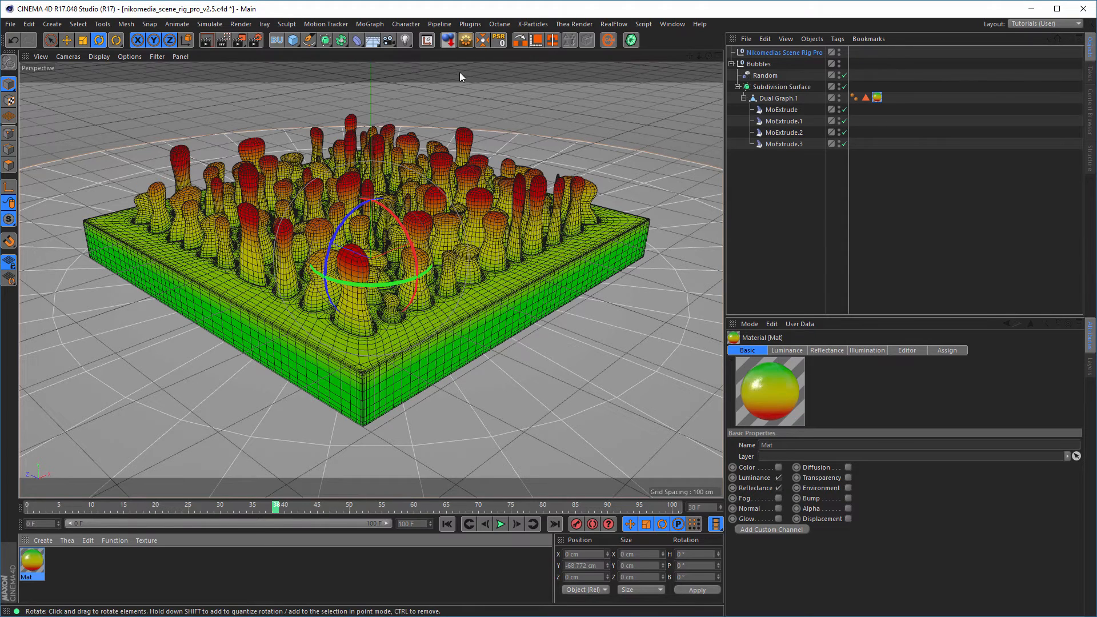
Step: Activate the Middle render preset and set its output size to 1280 x 720 pixels
click(260, 44)
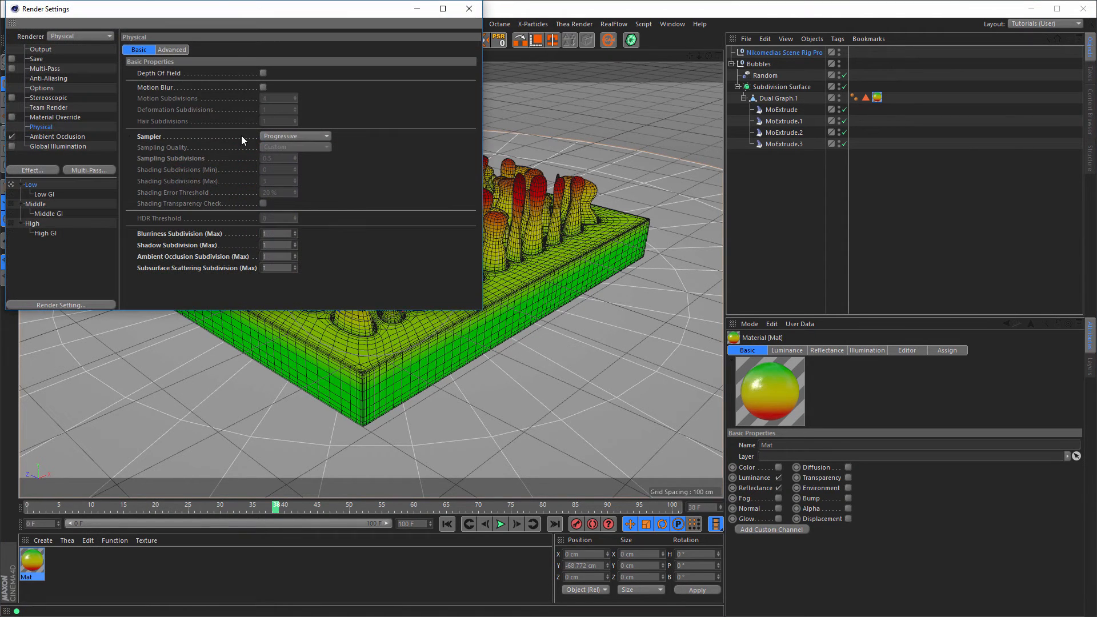
drag(252, 26, 341, 109)
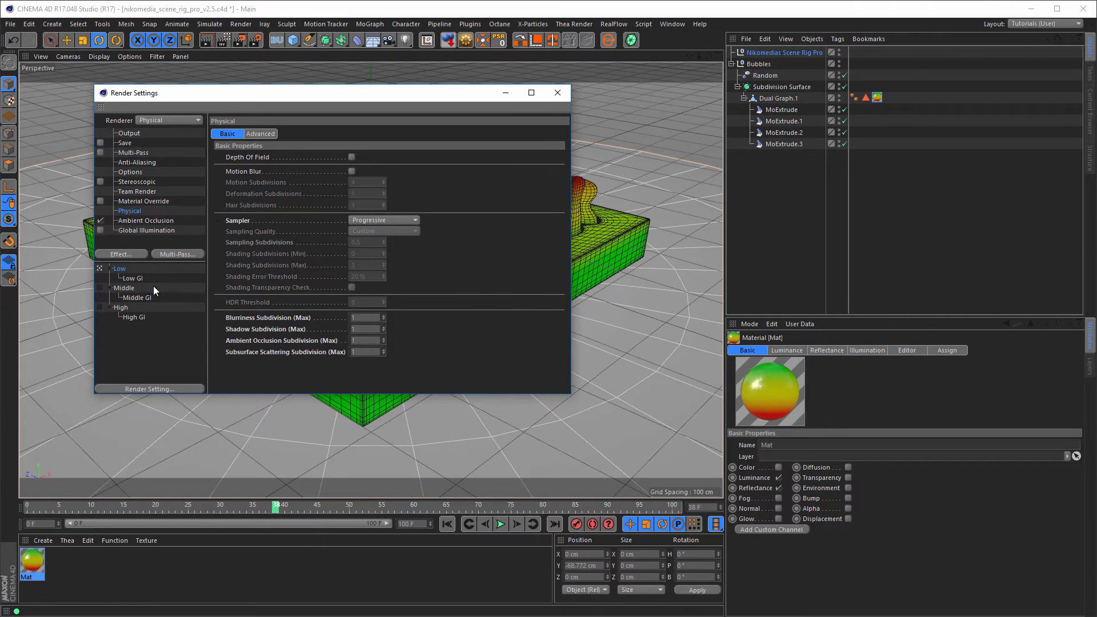
click(101, 288)
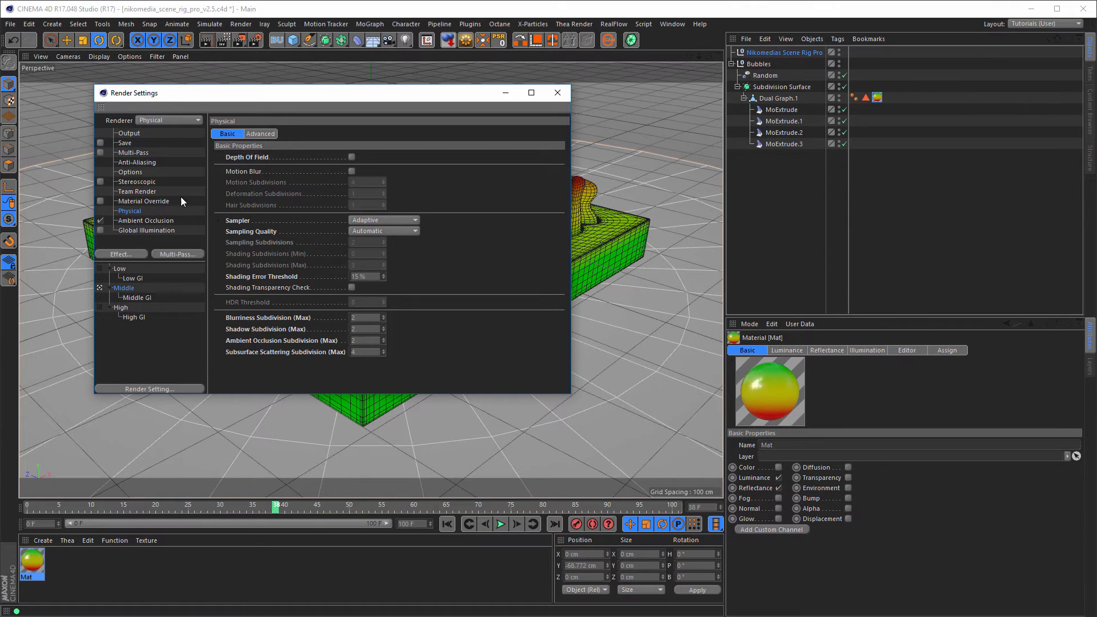
drag(346, 96, 444, 124)
click(226, 161)
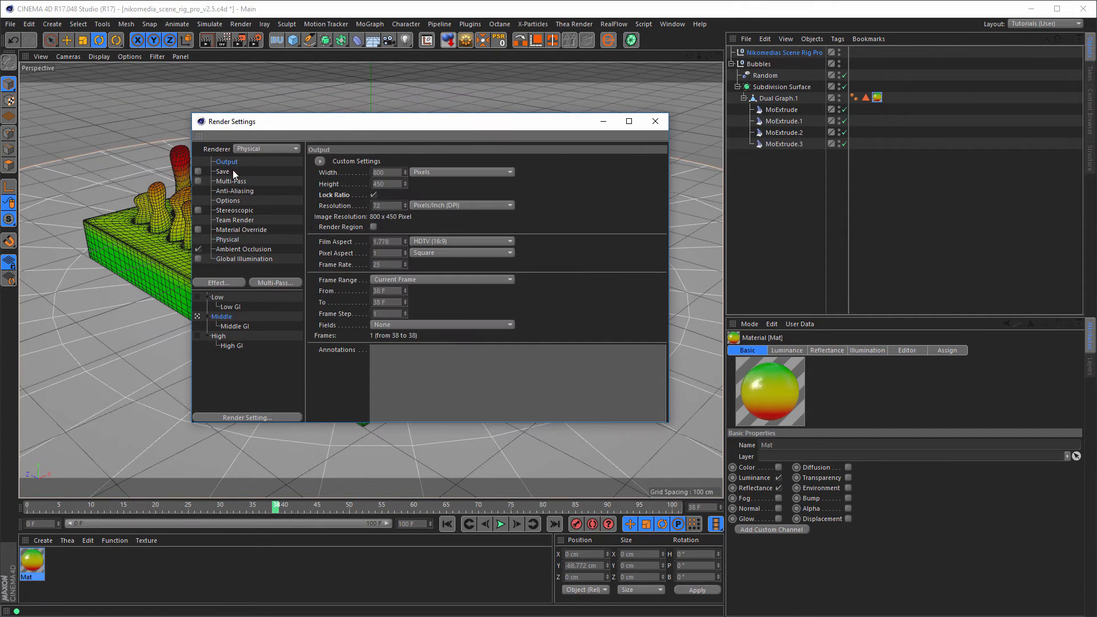
text(1280)
key(Return)
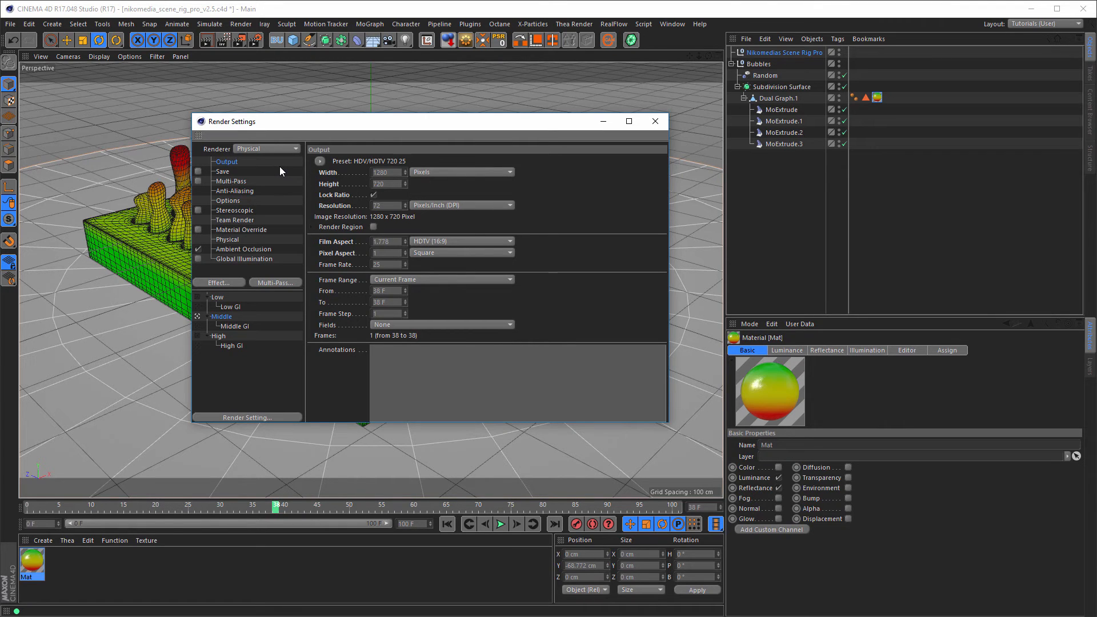
Step: Render frame 38 to the Picture Viewer to judge the quality of the Middle preset
key(shift+r)
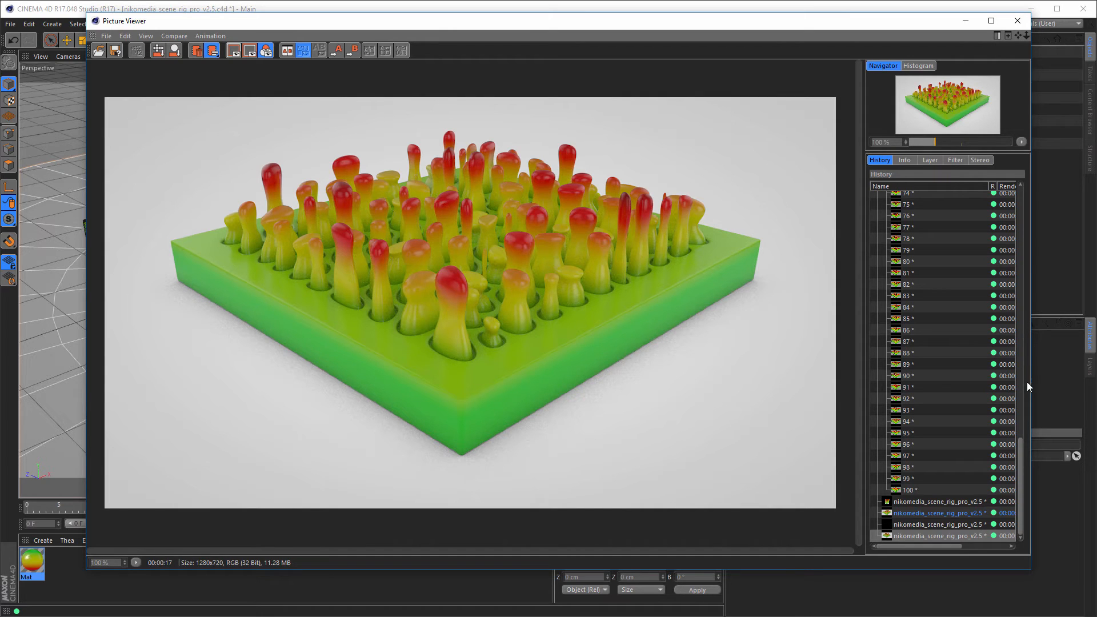
drag(947, 546, 917, 540)
drag(643, 23, 821, 26)
Step: Set the Physical renderer's shading error threshold to 12%
click(252, 123)
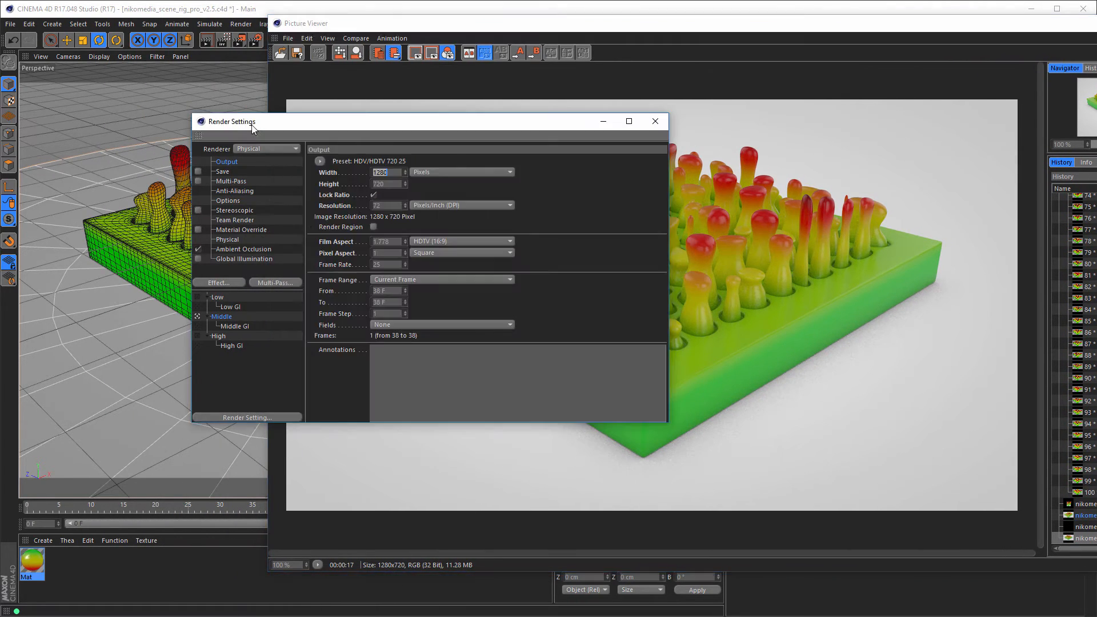
click(224, 240)
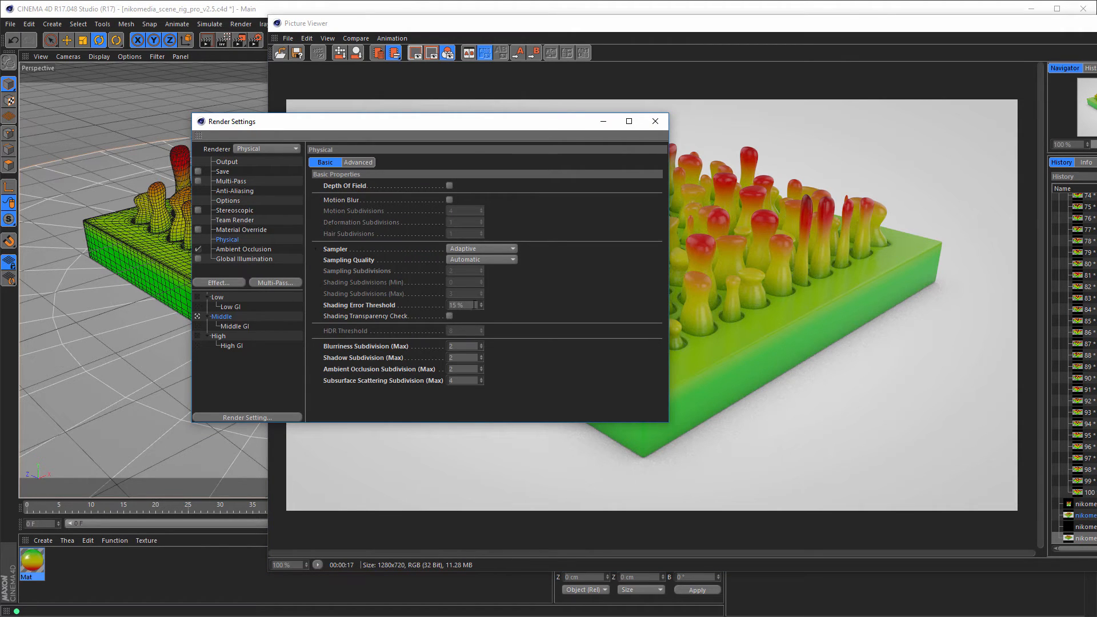
drag(473, 305, 383, 331)
text(12)
drag(397, 128, 252, 147)
Step: Render frame 38 again in the Picture Viewer with the 12% shading error threshold and inspect the image
click(561, 23)
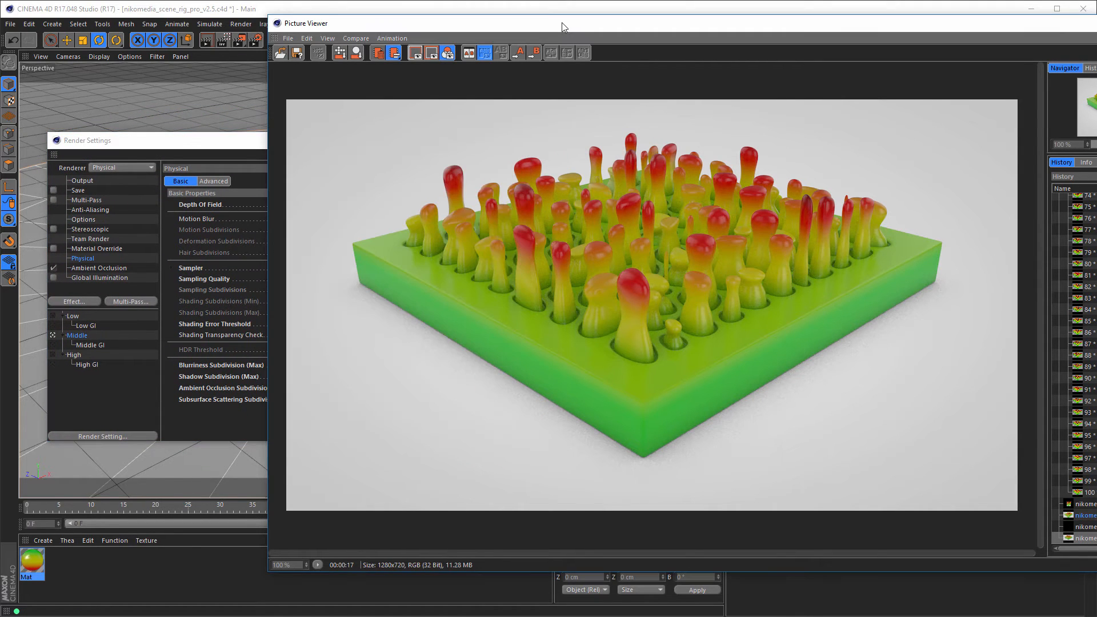
drag(561, 23, 409, 19)
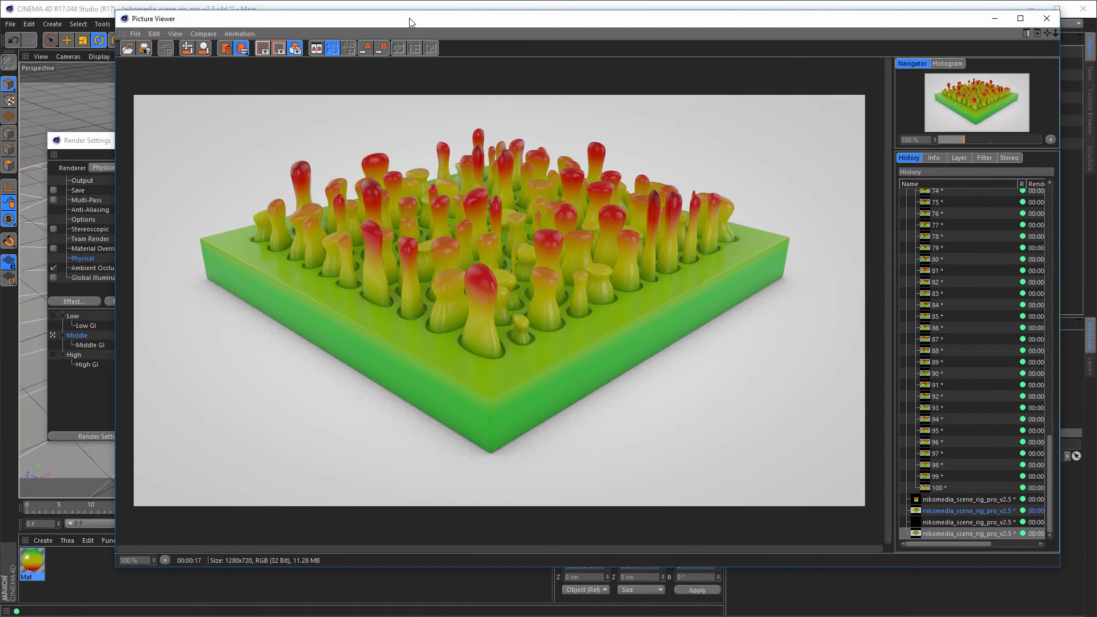
key(shift+r)
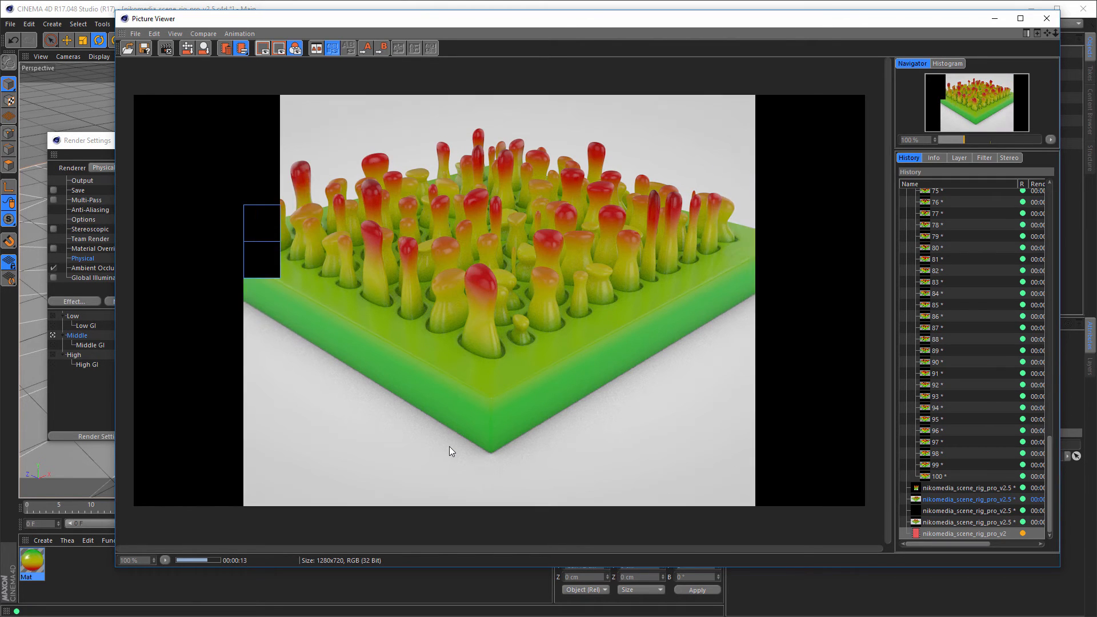
mouse_move(920, 543)
mouse_down()
mouse_move(965, 546)
mouse_move(927, 544)
mouse_up()
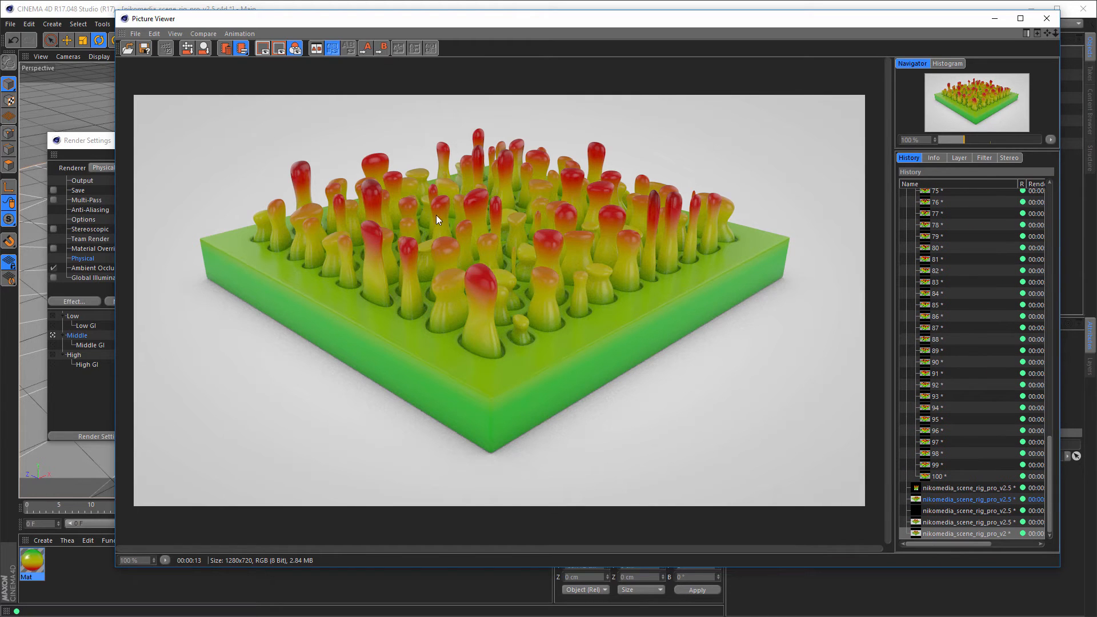
mouse_move(500, 26)
mouse_down()
mouse_move(521, 17)
mouse_move(511, 26)
mouse_up()
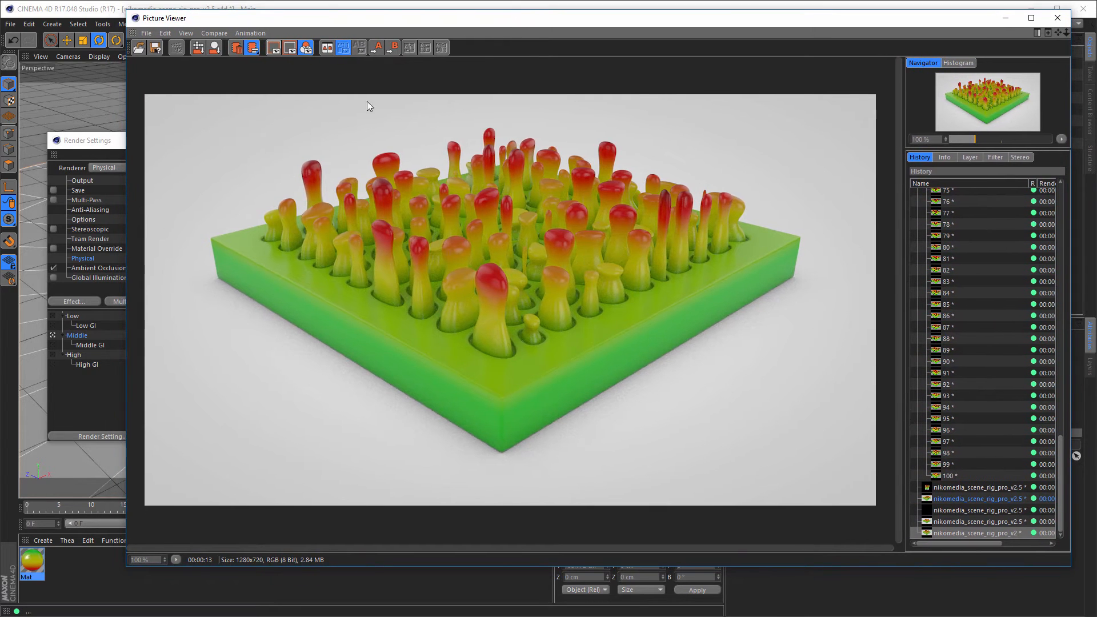
Step: Set the shading error threshold to 10%, render frame 38 again, and close the Picture Viewer
click(103, 143)
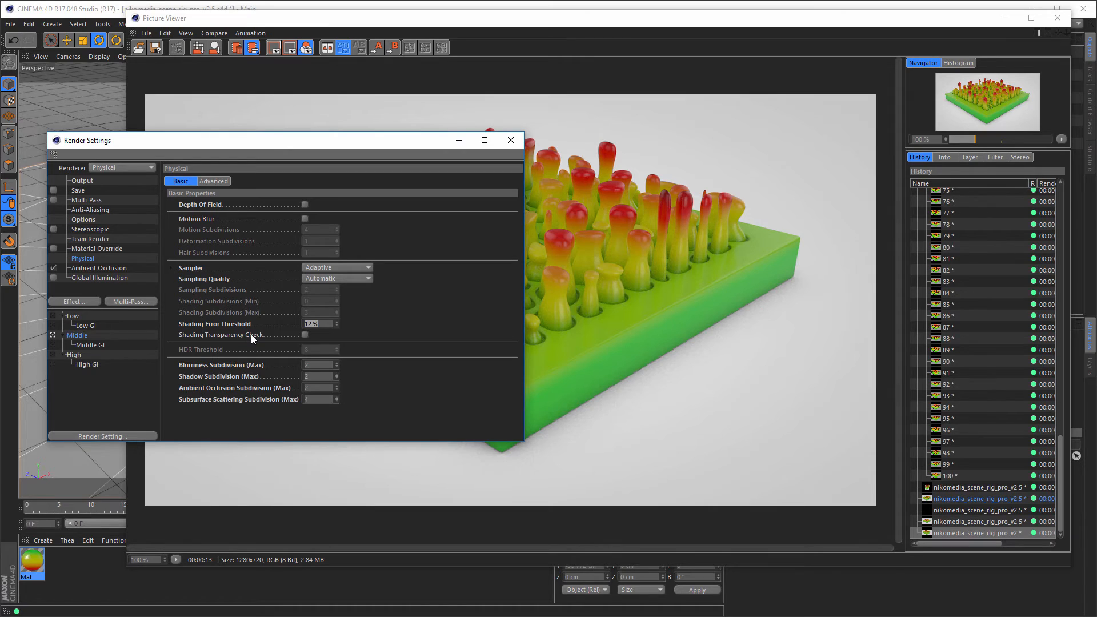
text(10)
key(Return)
key(shift+r)
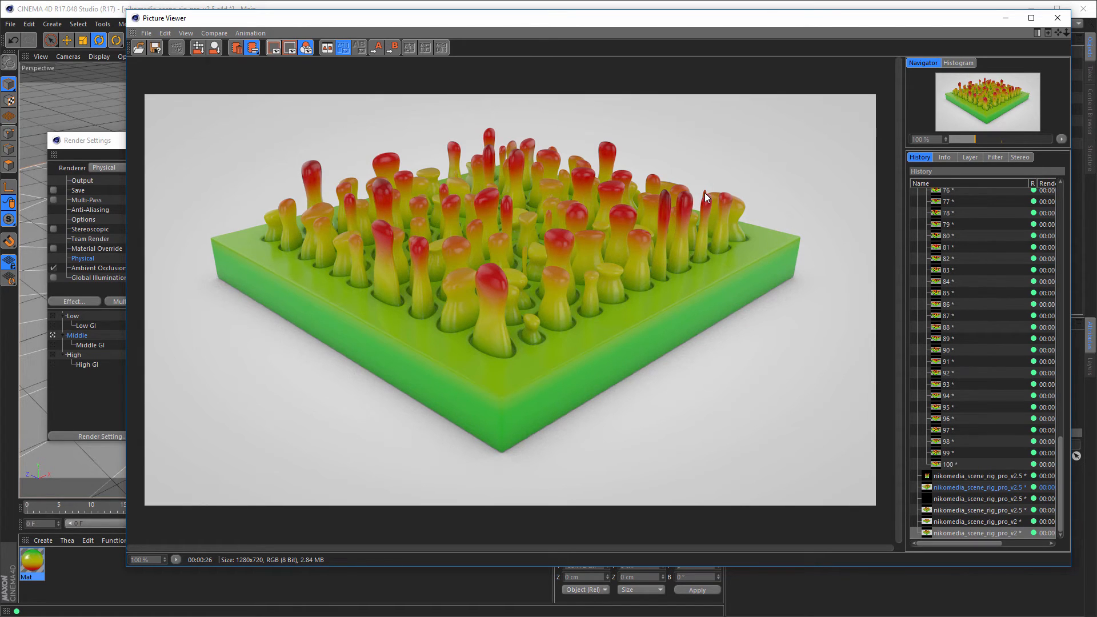
click(1057, 20)
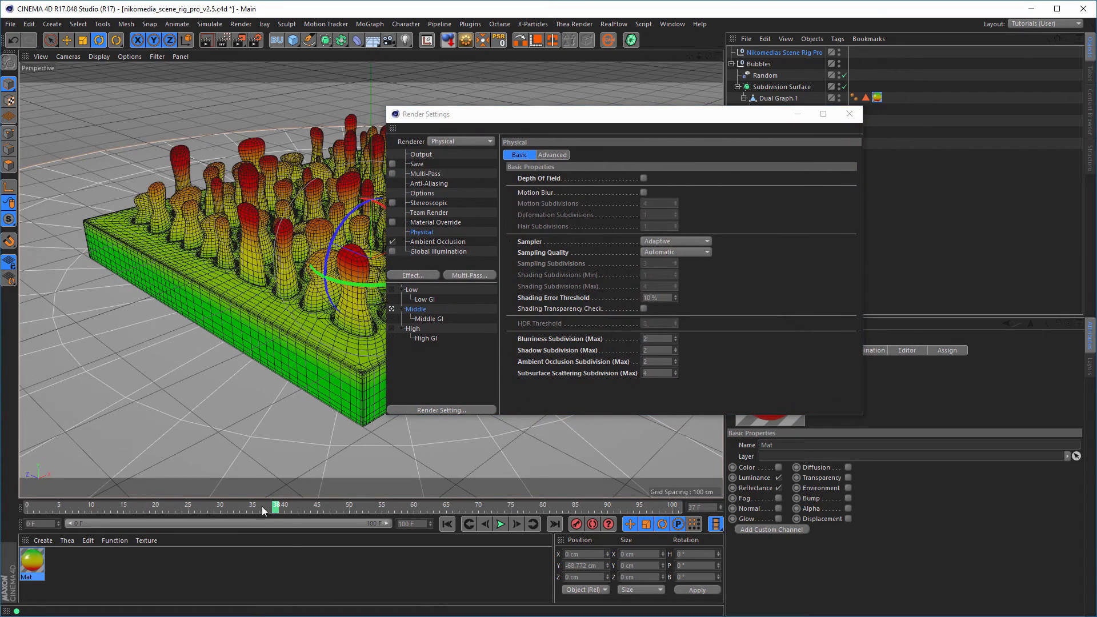
Step: Go to frame 23, render it to the Picture Viewer, and close the viewer after checking the image
drag(261, 506, 178, 504)
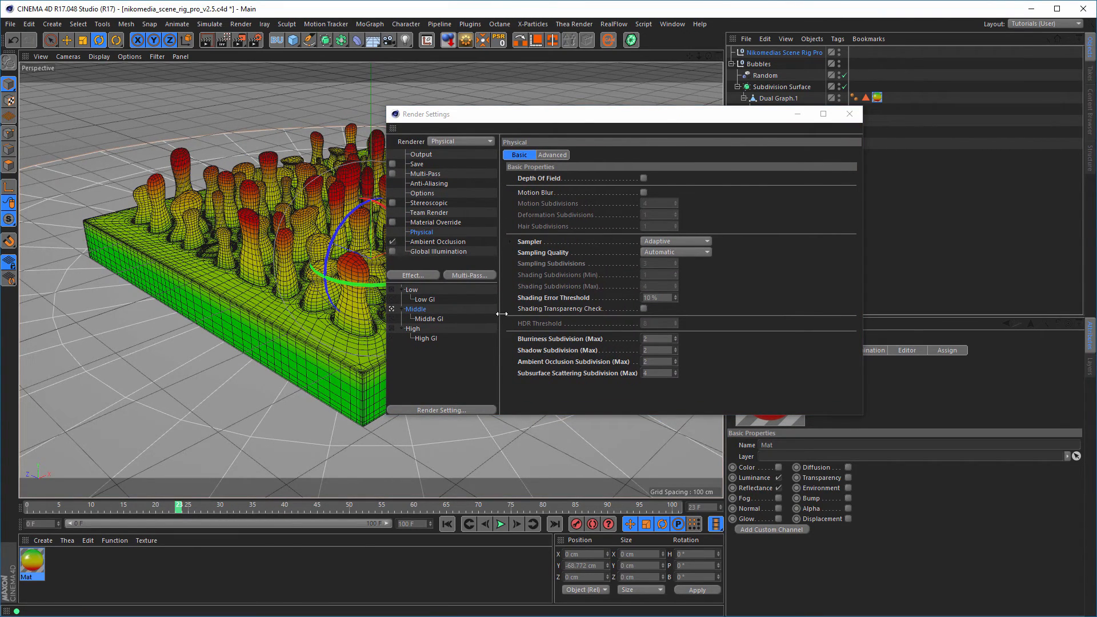
key(shift+r)
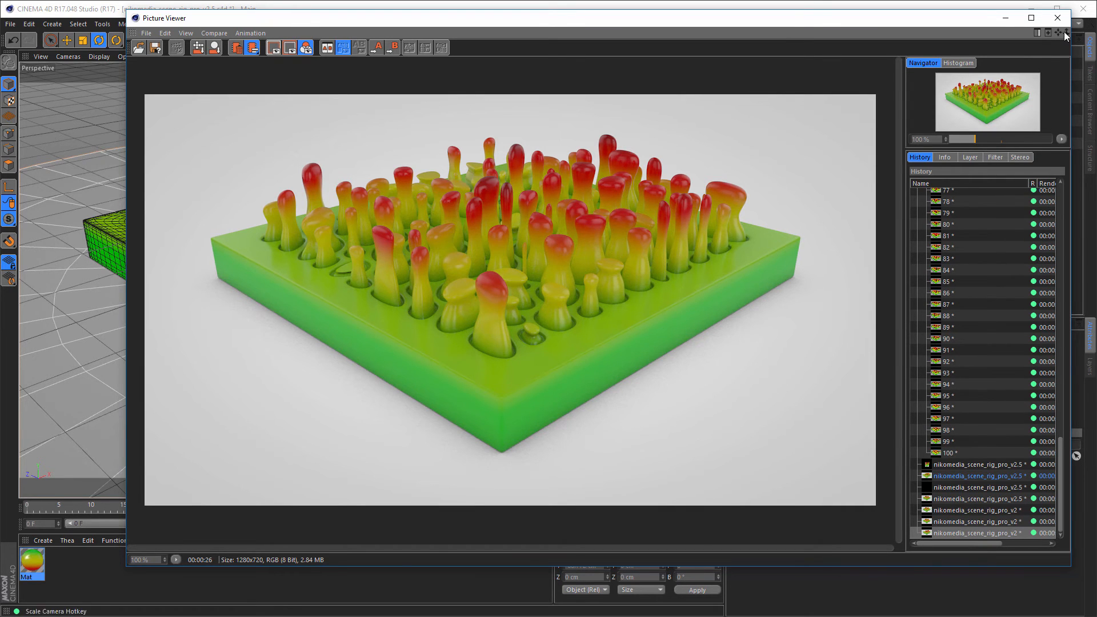
click(1057, 18)
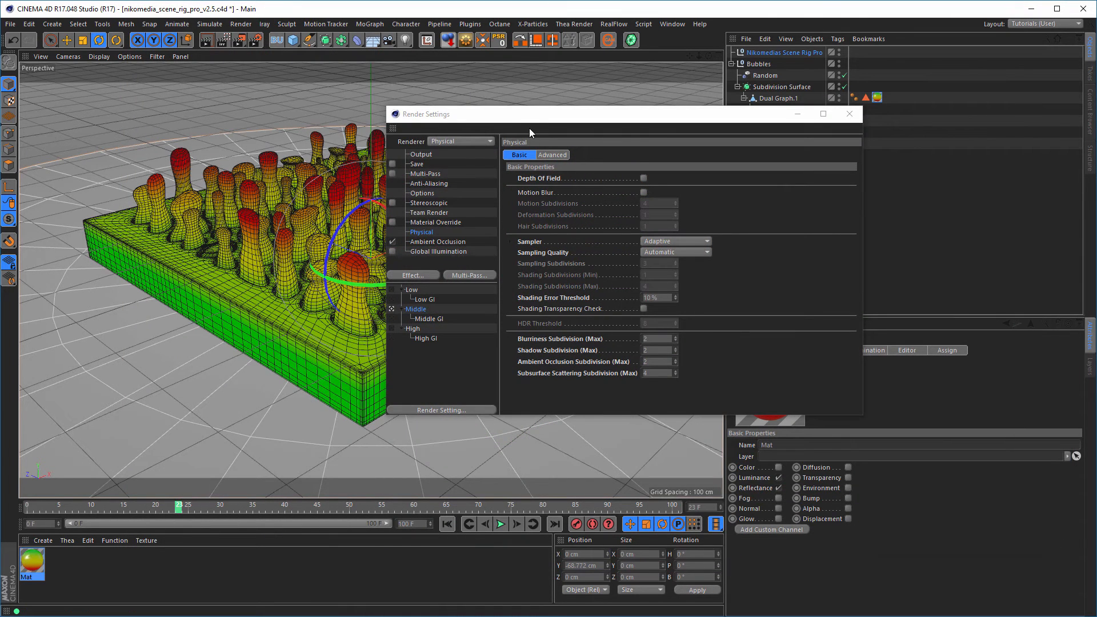
Step: Examine the render settings' Save options and the list of available output formats
drag(505, 117, 244, 128)
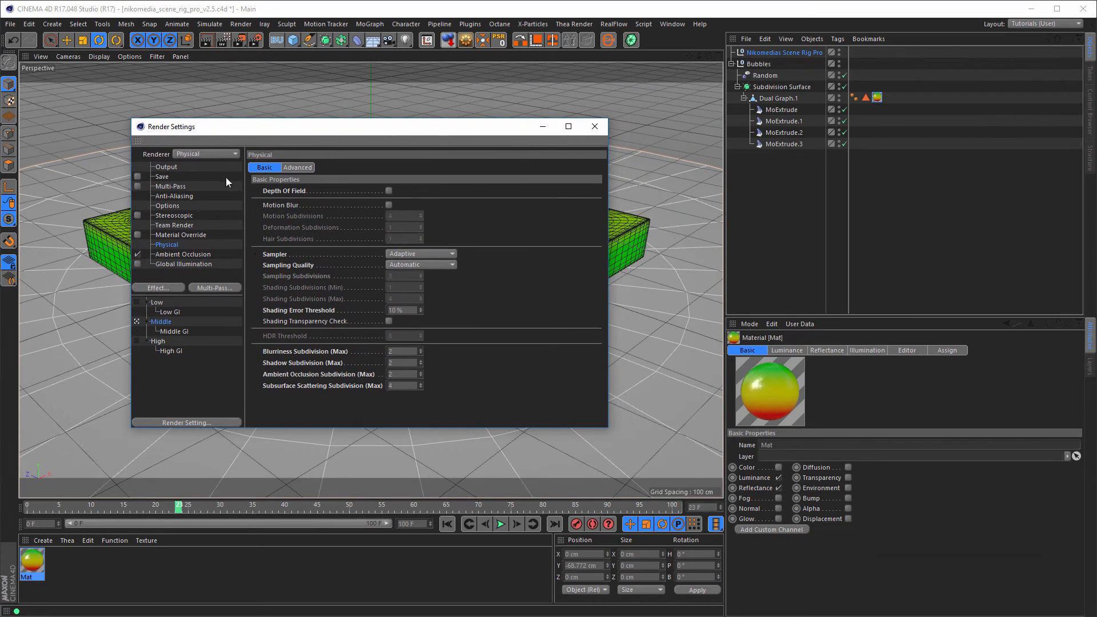
click(162, 176)
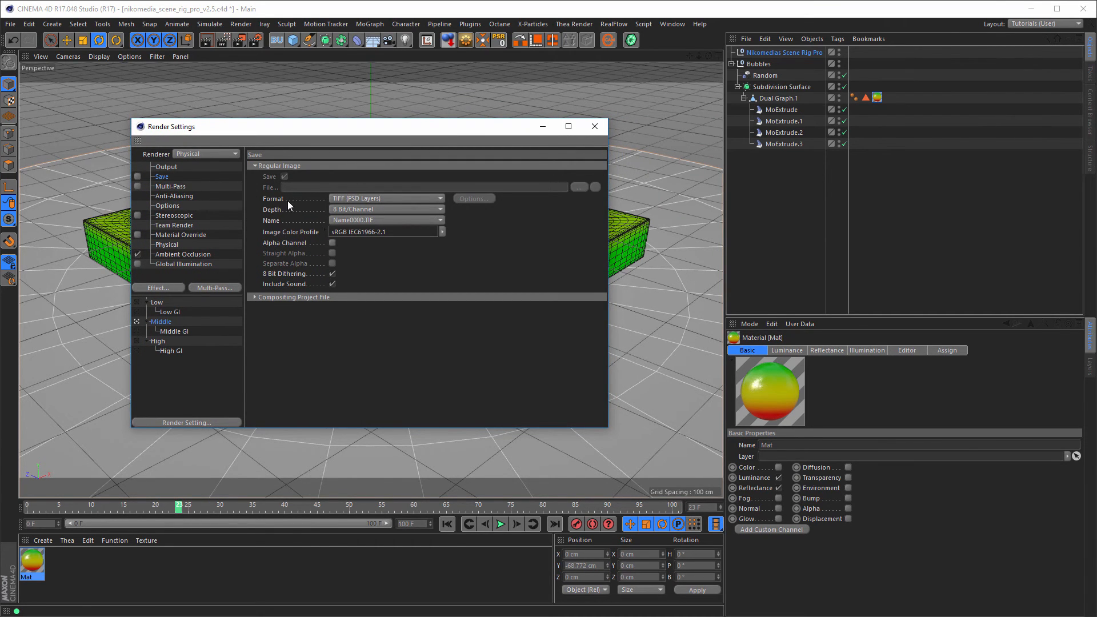
click(355, 198)
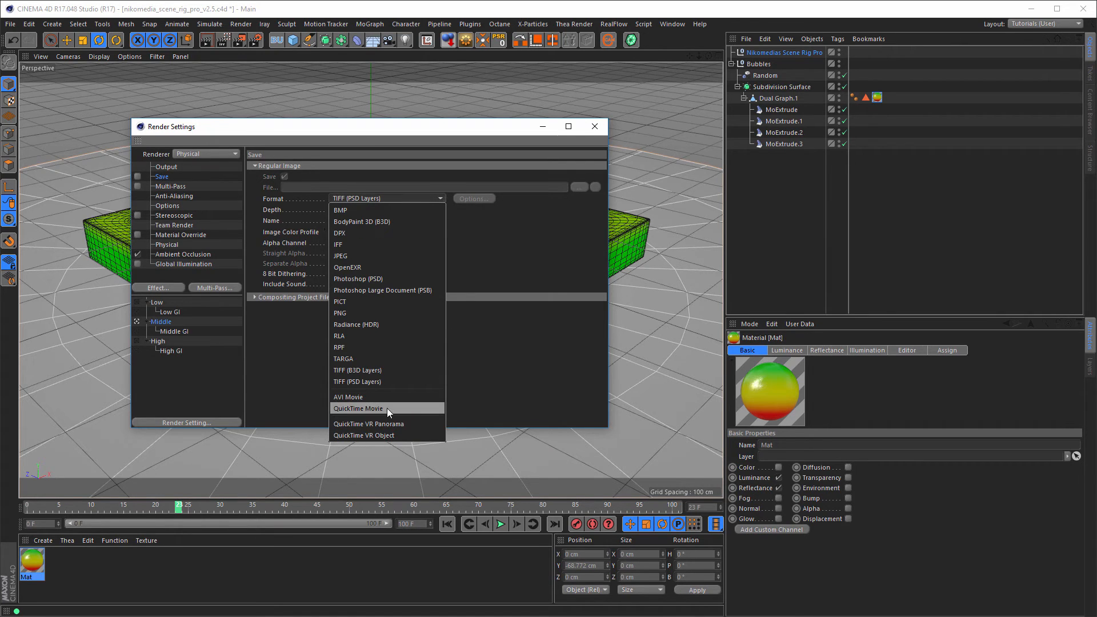
click(530, 340)
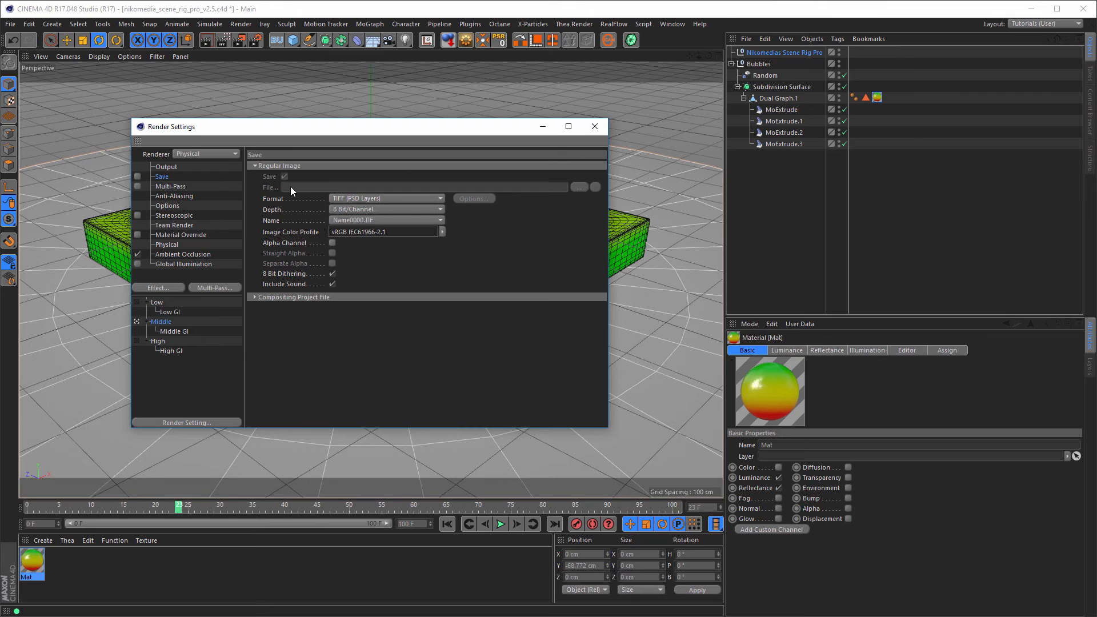
click(367, 198)
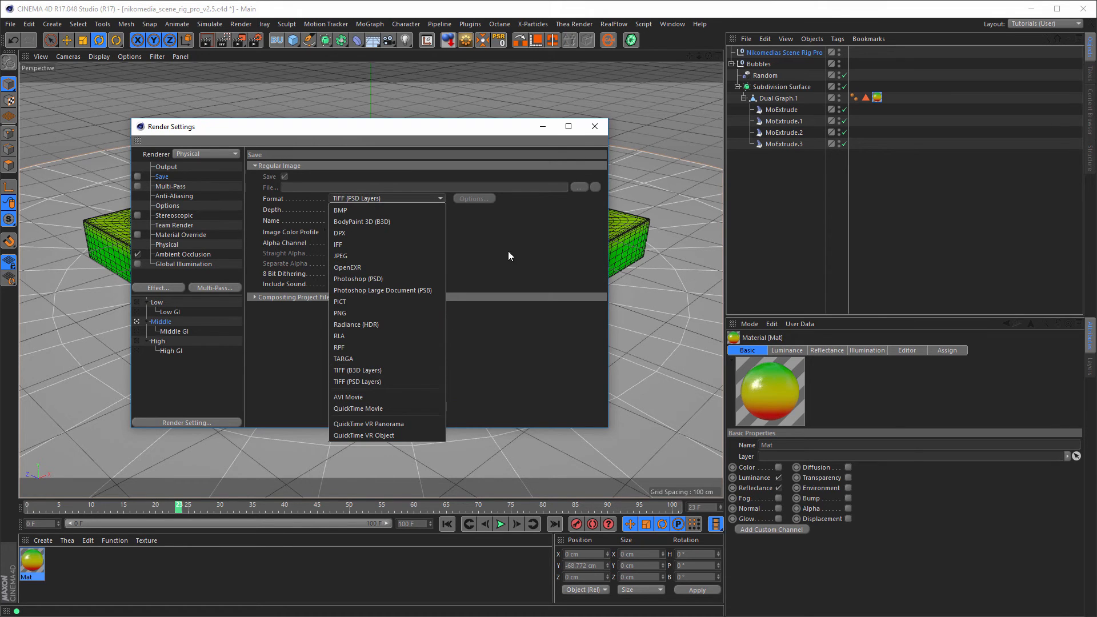
click(523, 247)
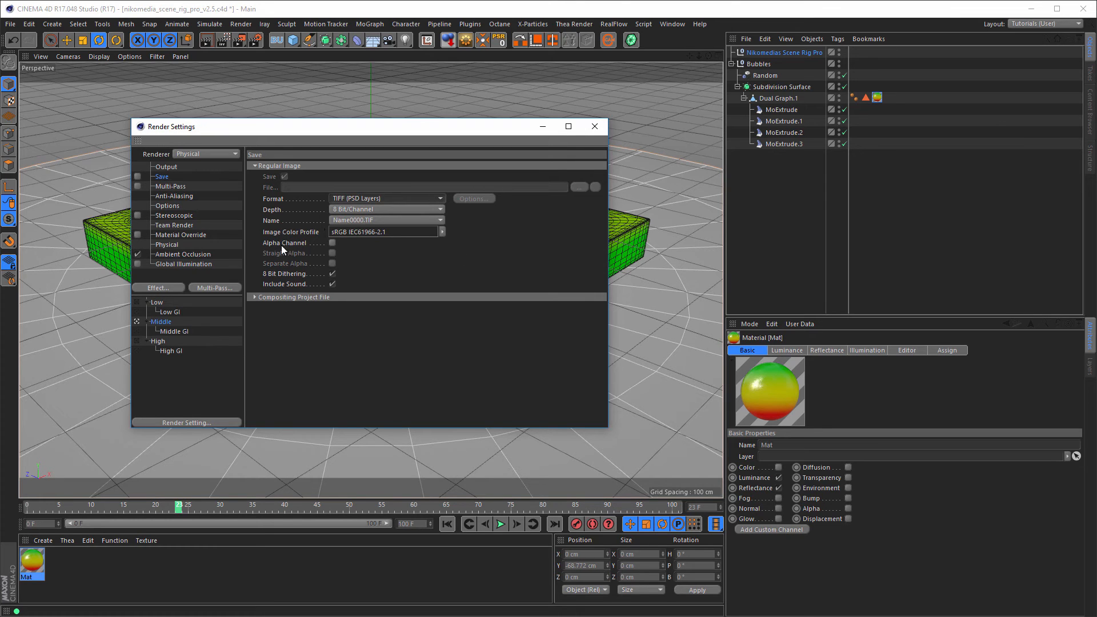
Step: Review the Physical renderer settings and the Picture Viewer history's render times, and close both windows
click(169, 244)
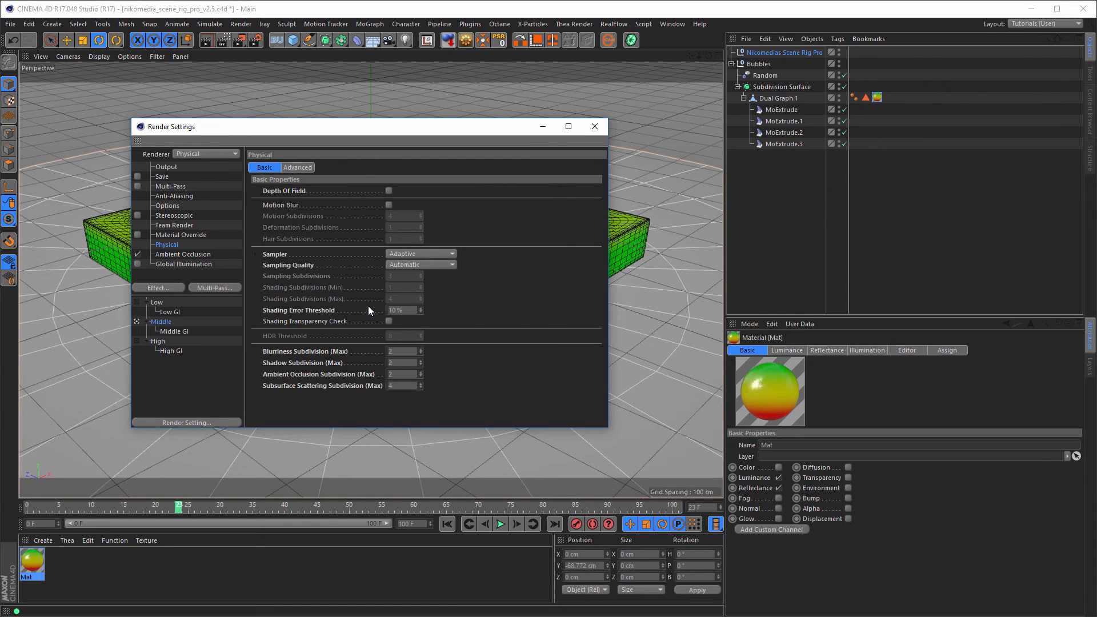
key(shift+F6)
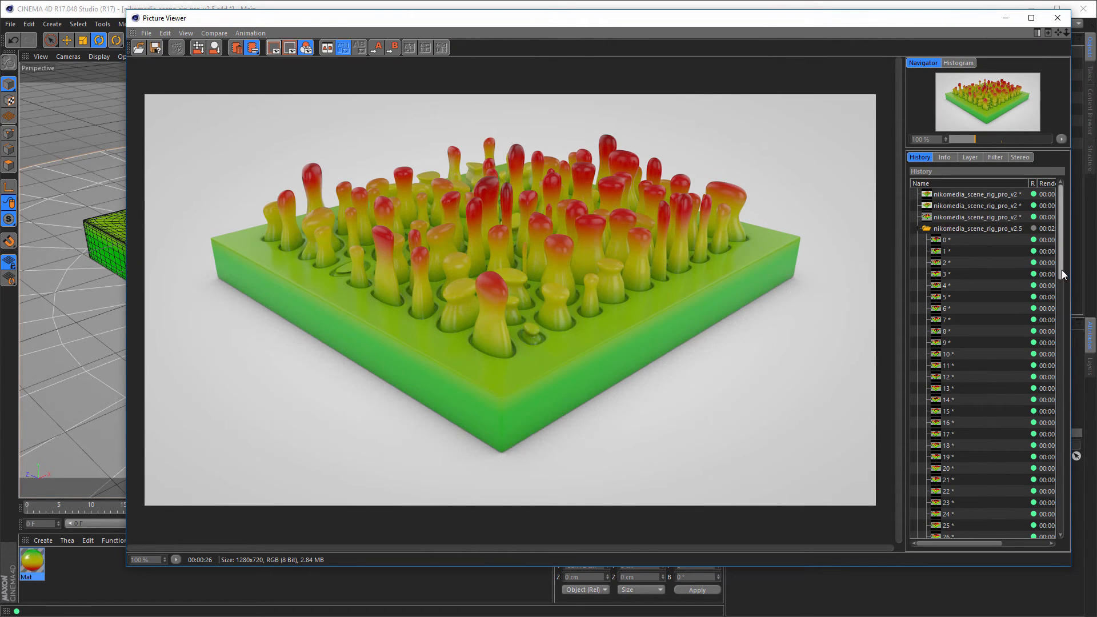
drag(1062, 269, 1050, 546)
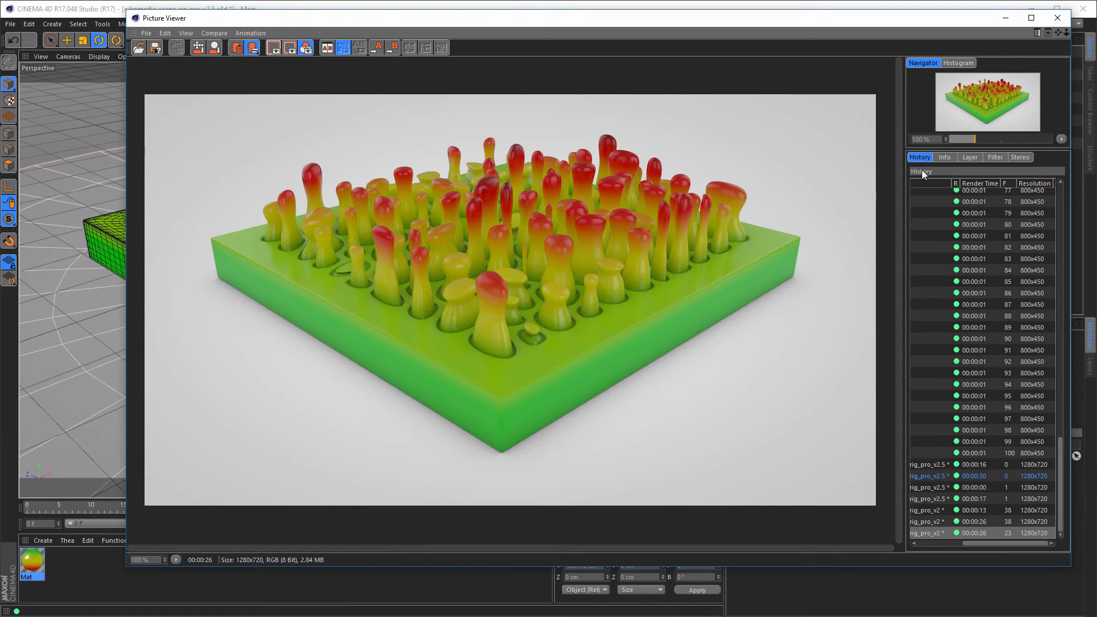
click(1057, 18)
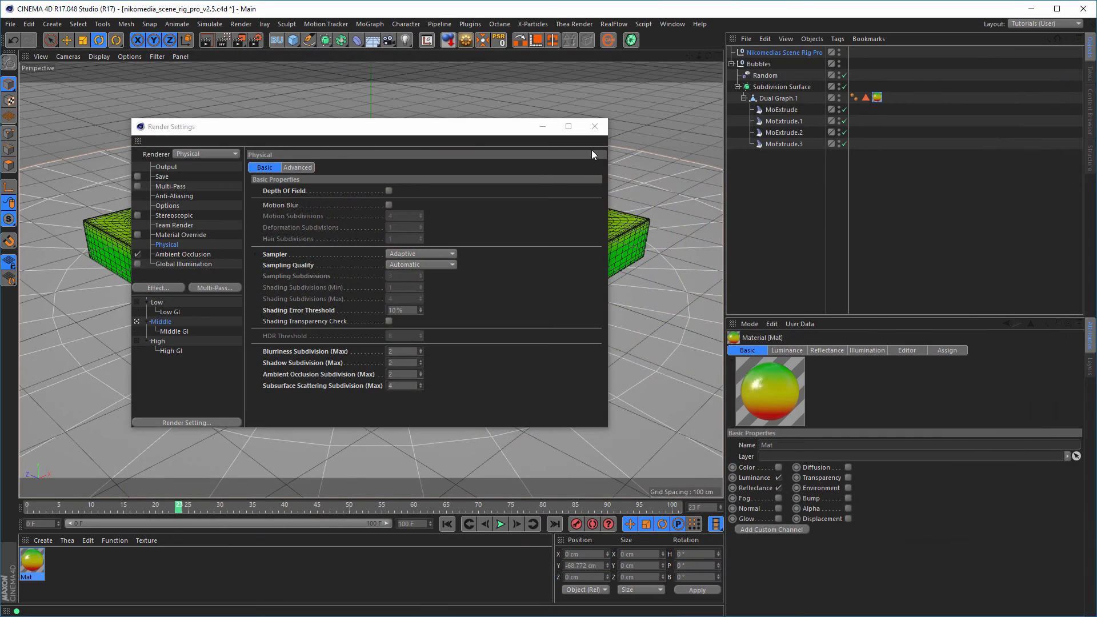
click(594, 126)
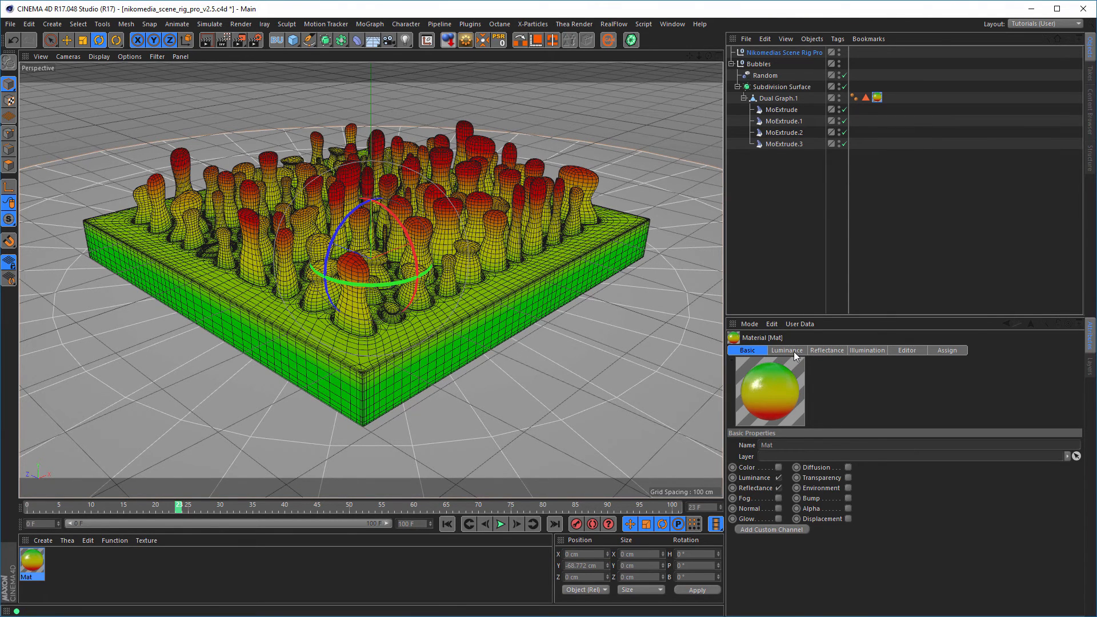
Step: Deactivate the camera of the Nikomedias Scene Rig Pro so the perspective view can be orbited freely
click(794, 52)
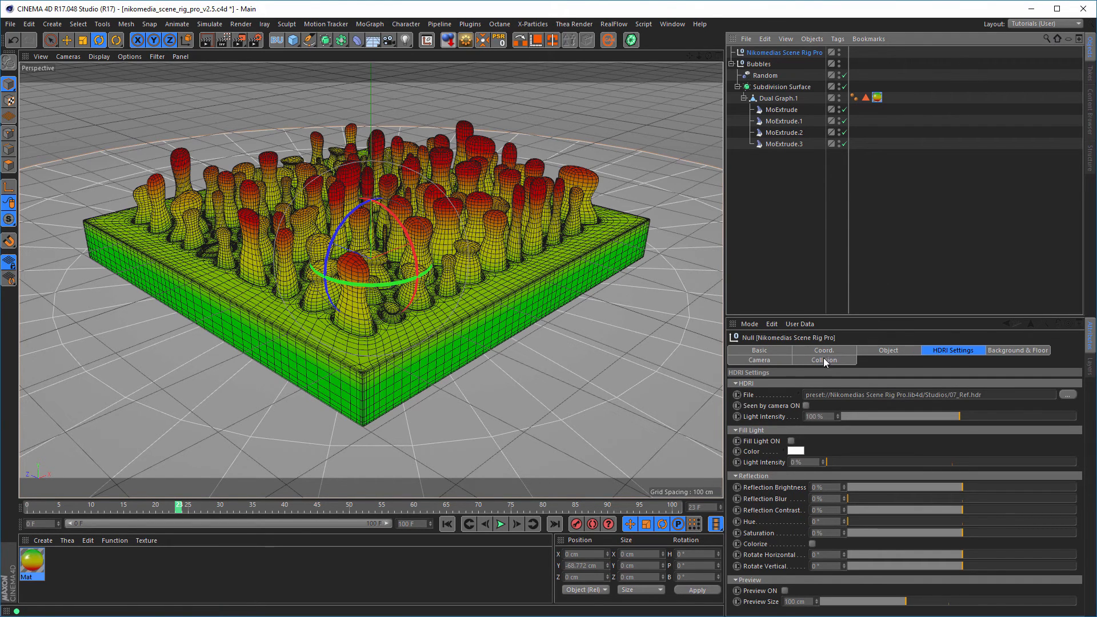
click(766, 360)
click(783, 384)
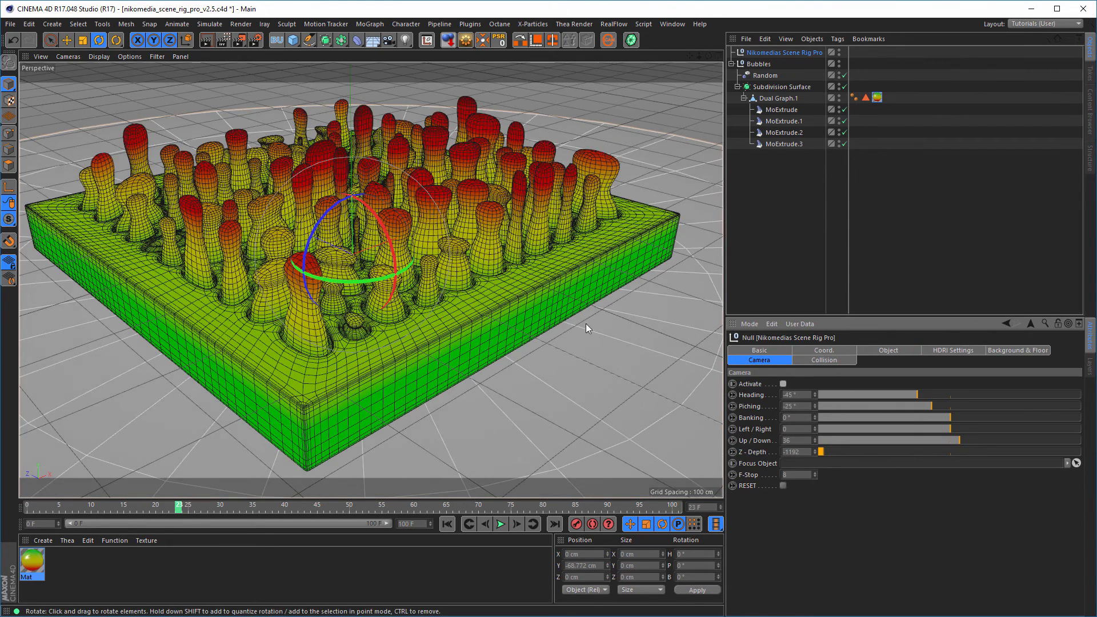
alt+right_drag(467, 299, 425, 310)
alt+middle_drag(425, 309, 478, 323)
alt+drag(478, 323, 454, 307)
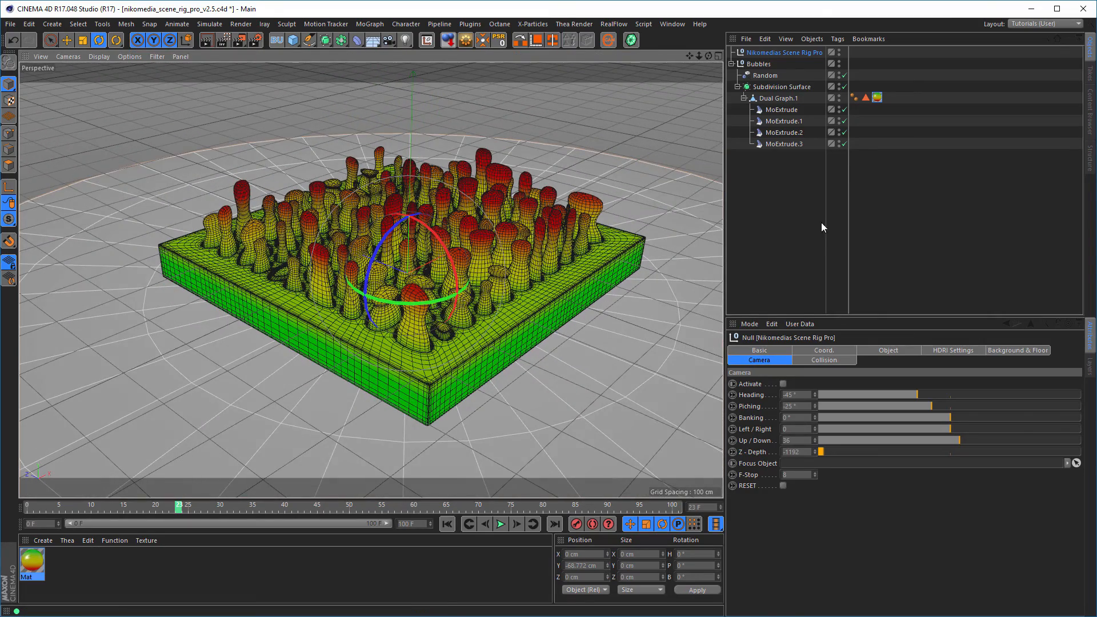
Step: Hide the Dual Graph.1 object in both editor and renderer, and disable its Subdivision Surface
click(778, 98)
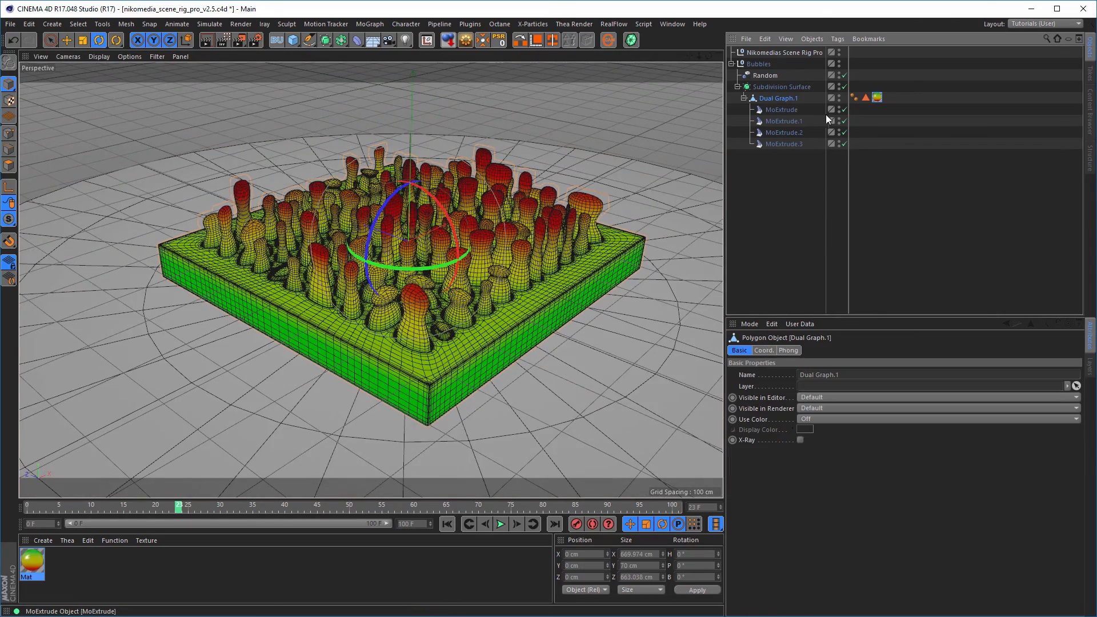
alt+double_click(839, 99)
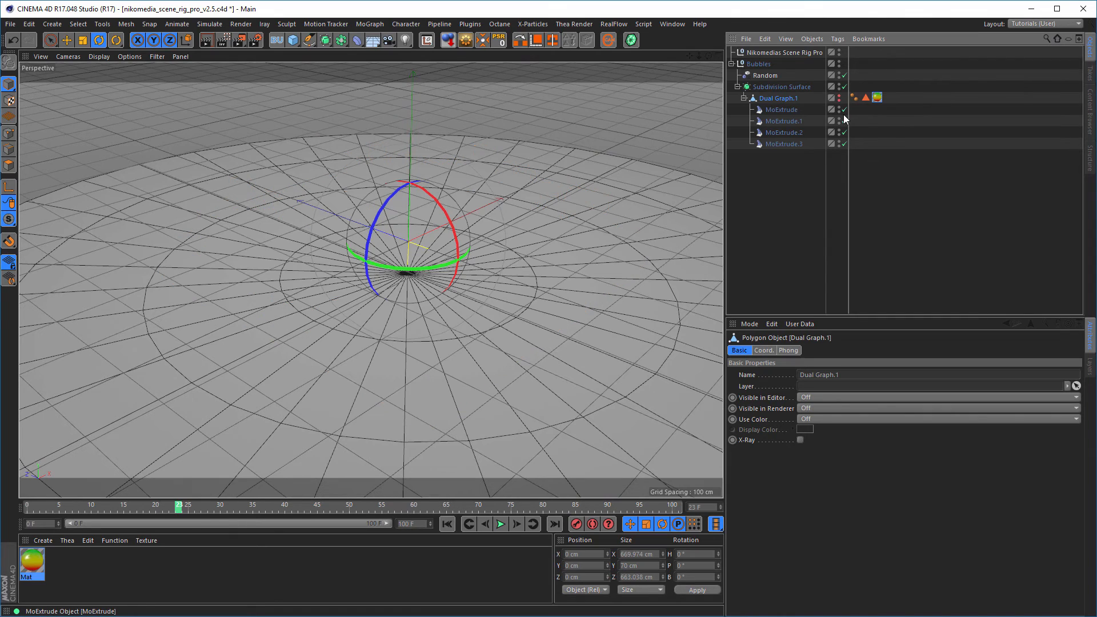
click(844, 86)
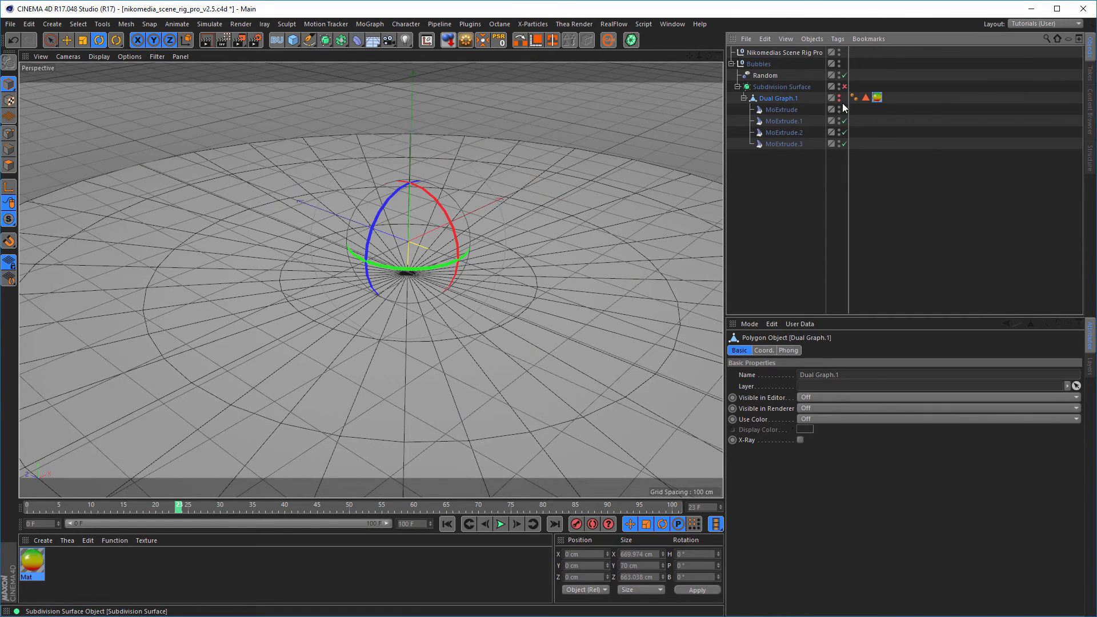
click(783, 87)
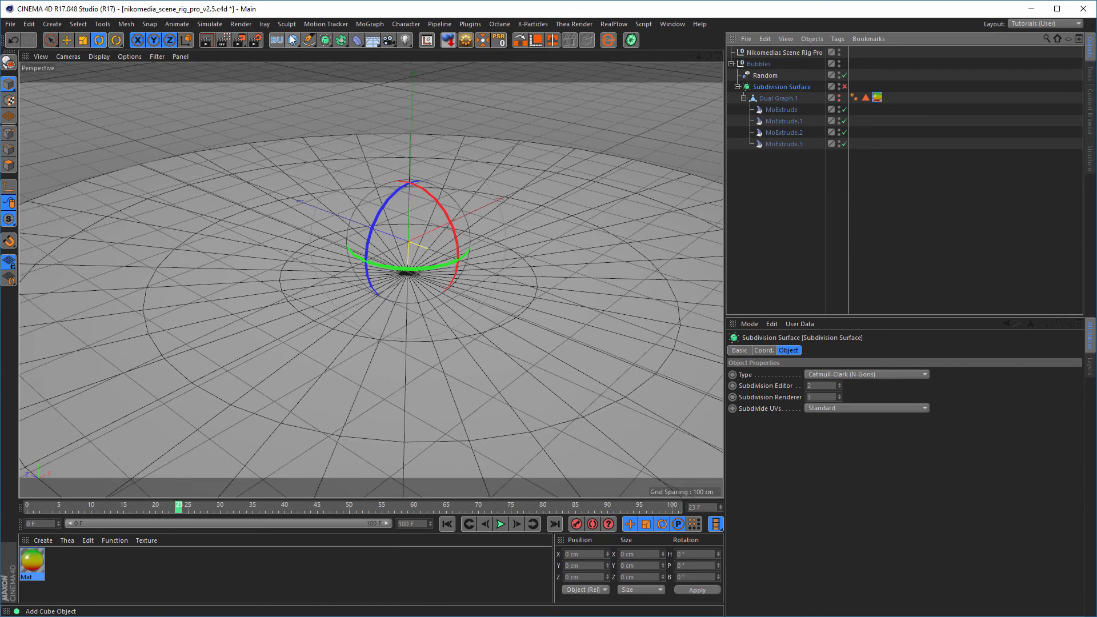
Step: Turn off the floor of the Nikomedias Scene Rig Pro
click(798, 52)
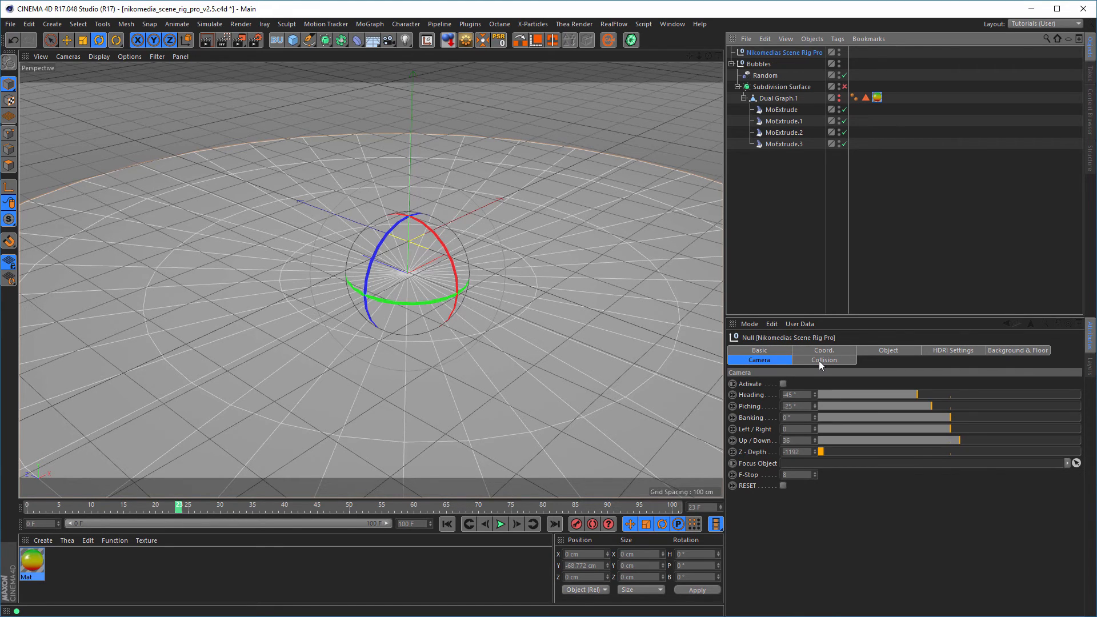
click(1004, 350)
scroll(797, 565, down, 1)
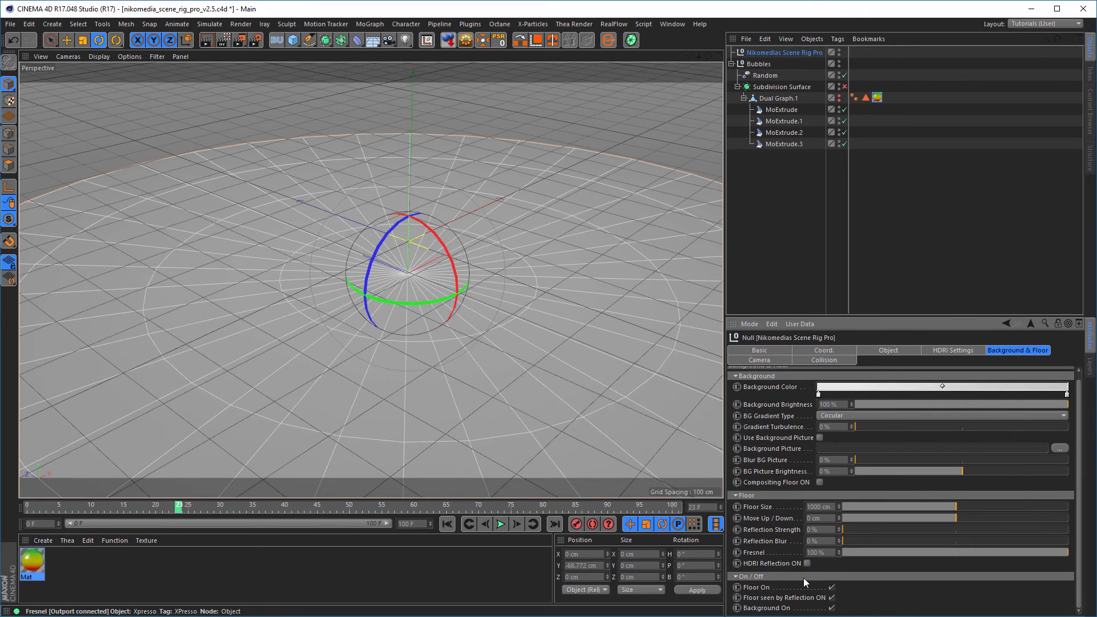
click(831, 587)
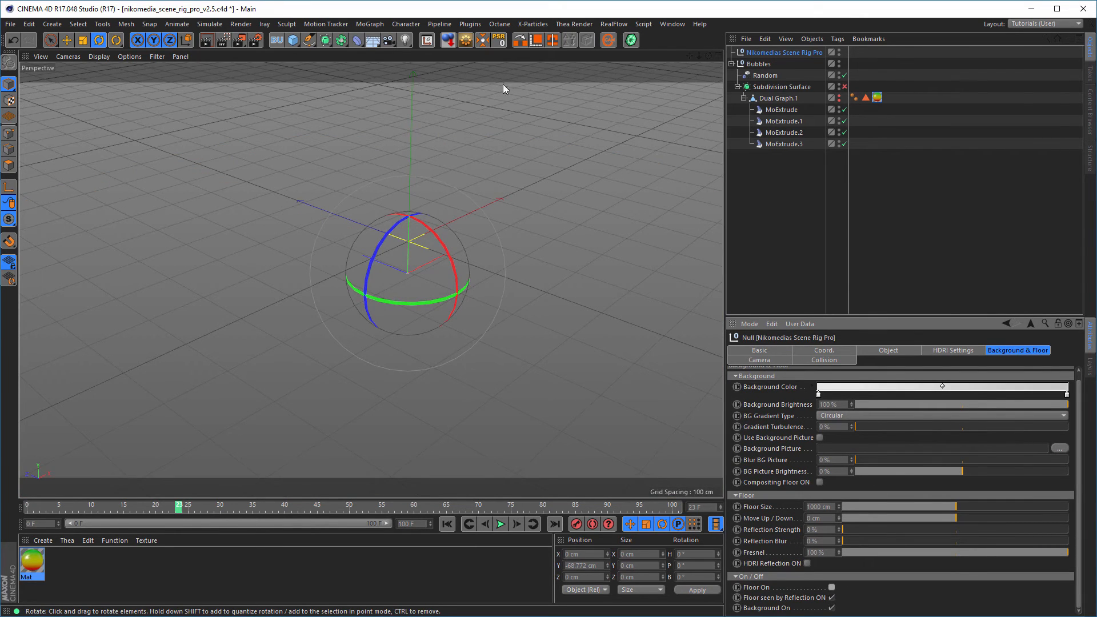
Step: Add a Landscape object and set its width and depth segments to 50 each
click(293, 40)
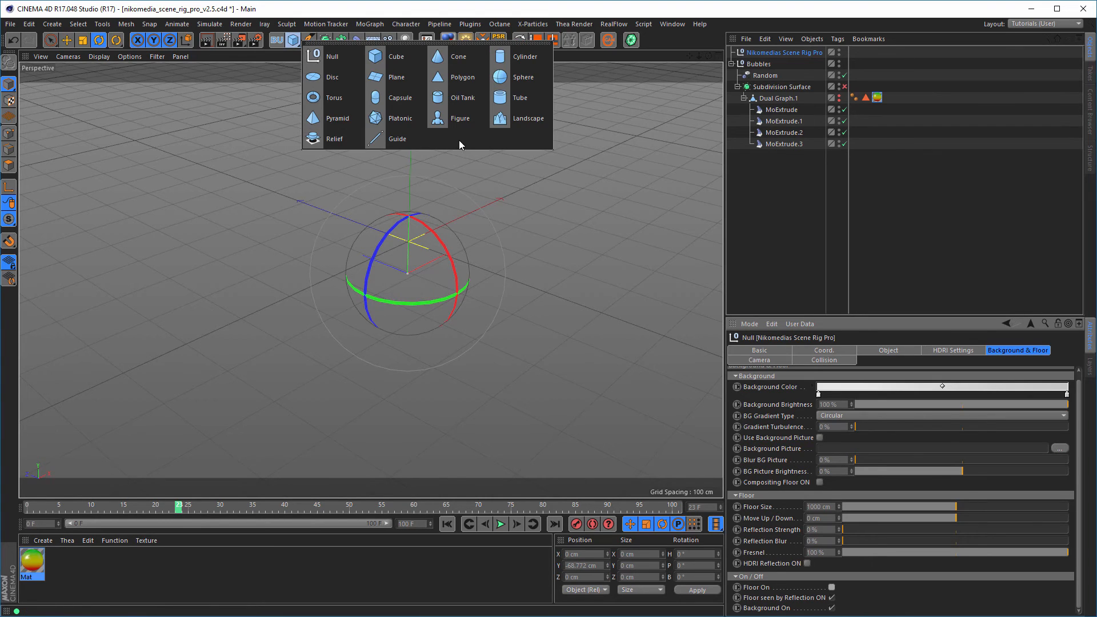
click(516, 119)
scroll(433, 252, up, 6)
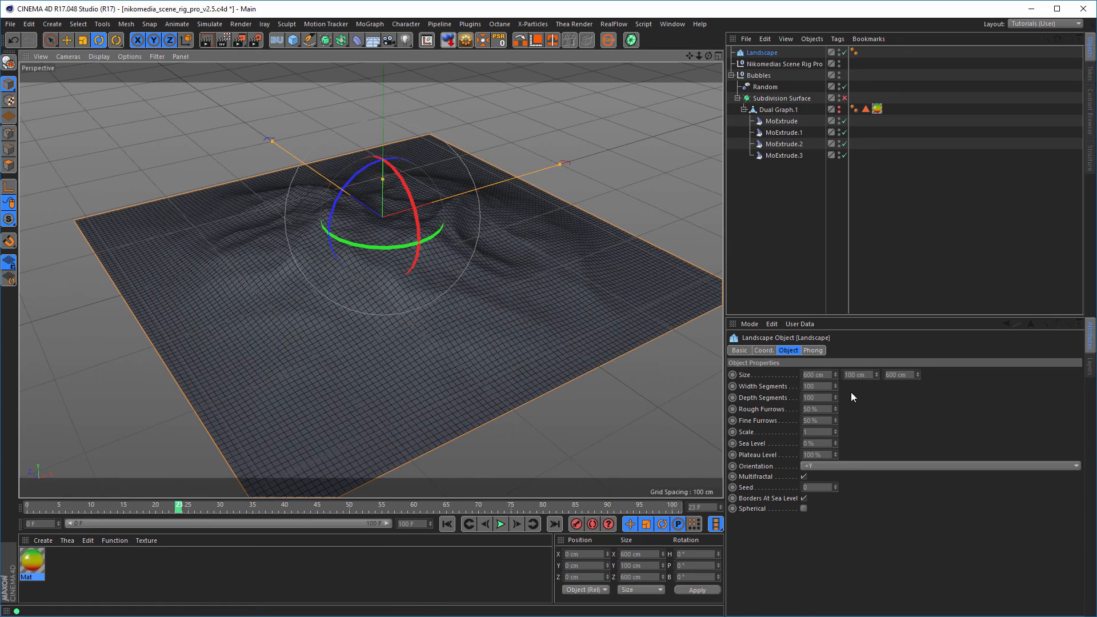
click(814, 386)
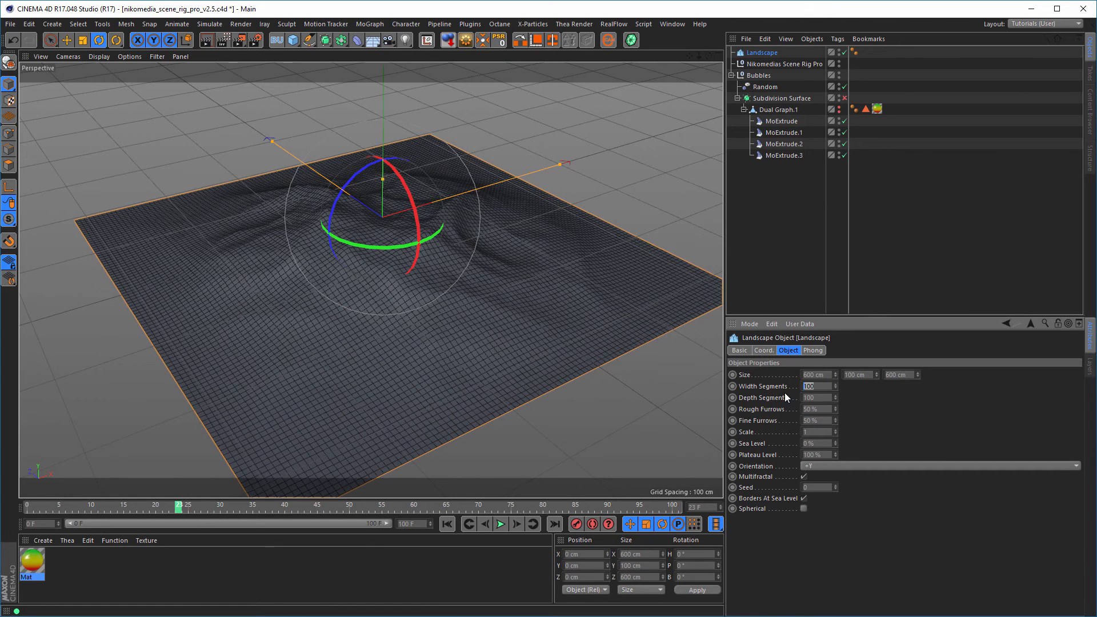
text(50)
key(Tab)
text(50)
key(Return)
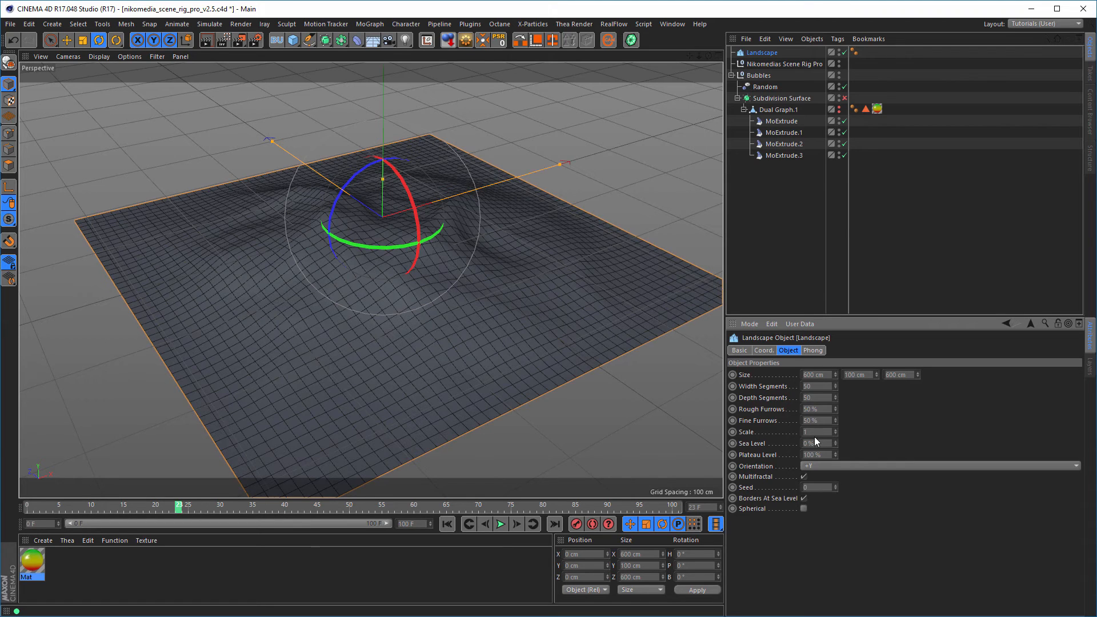
Step: Set the landscape's rough and fine furrows to 0%, disable Multifractal, and make it spherical
drag(836, 409, 838, 445)
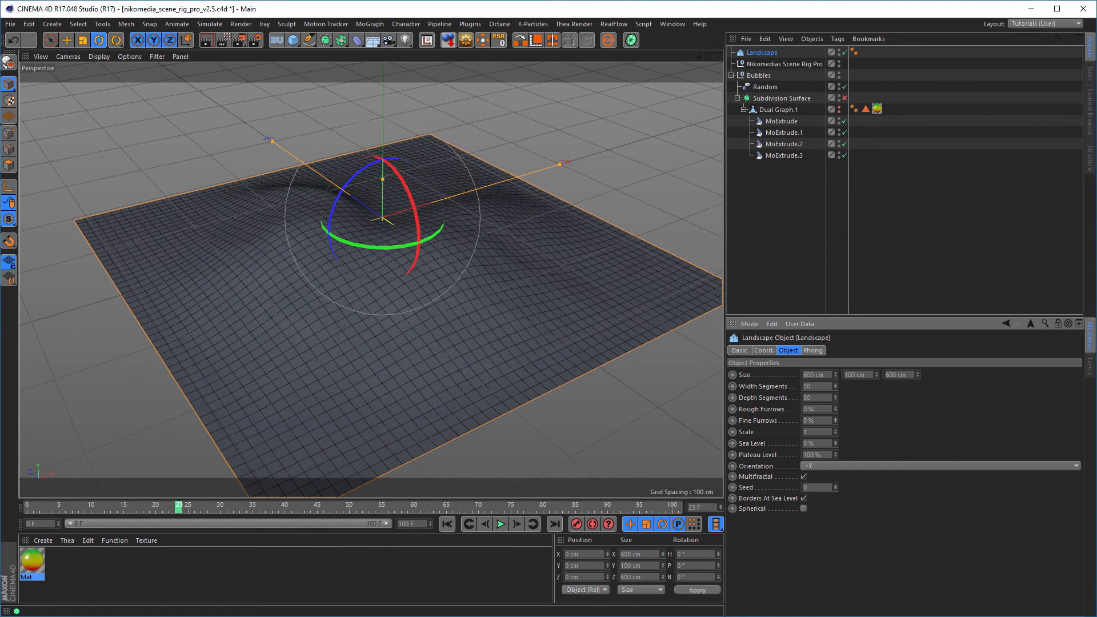
click(803, 476)
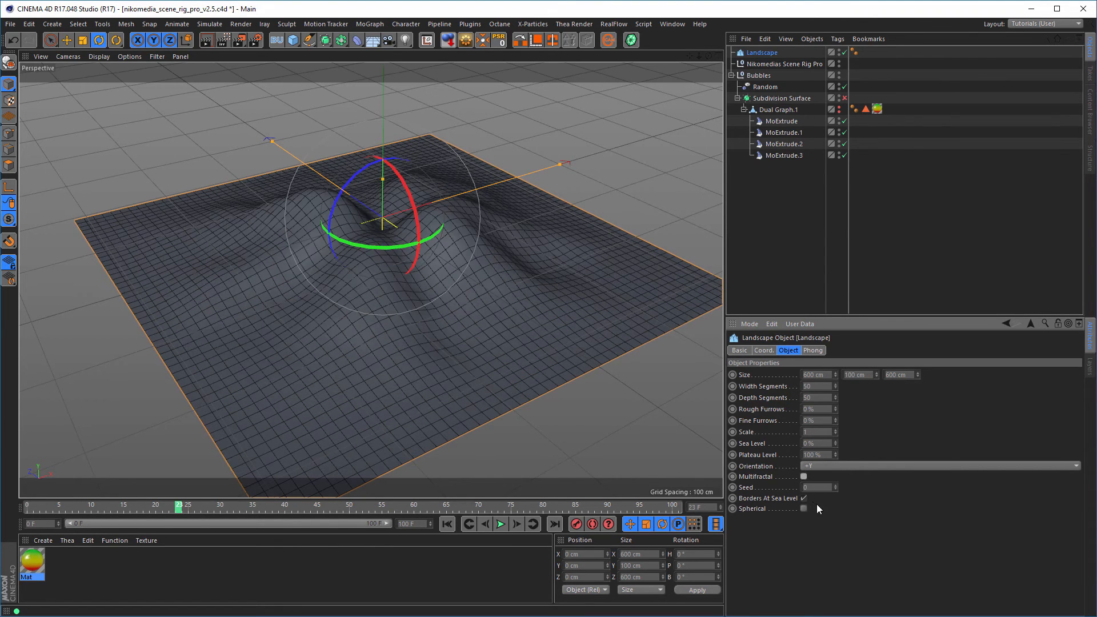
click(803, 507)
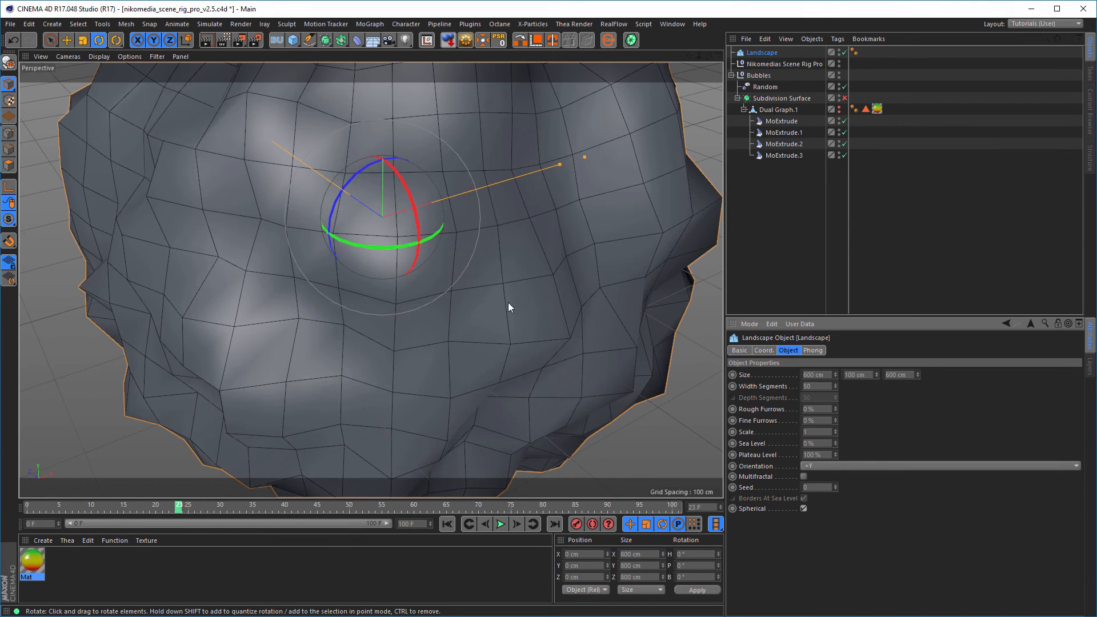
scroll(509, 303, down, 5)
alt+middle_drag(430, 313, 362, 326)
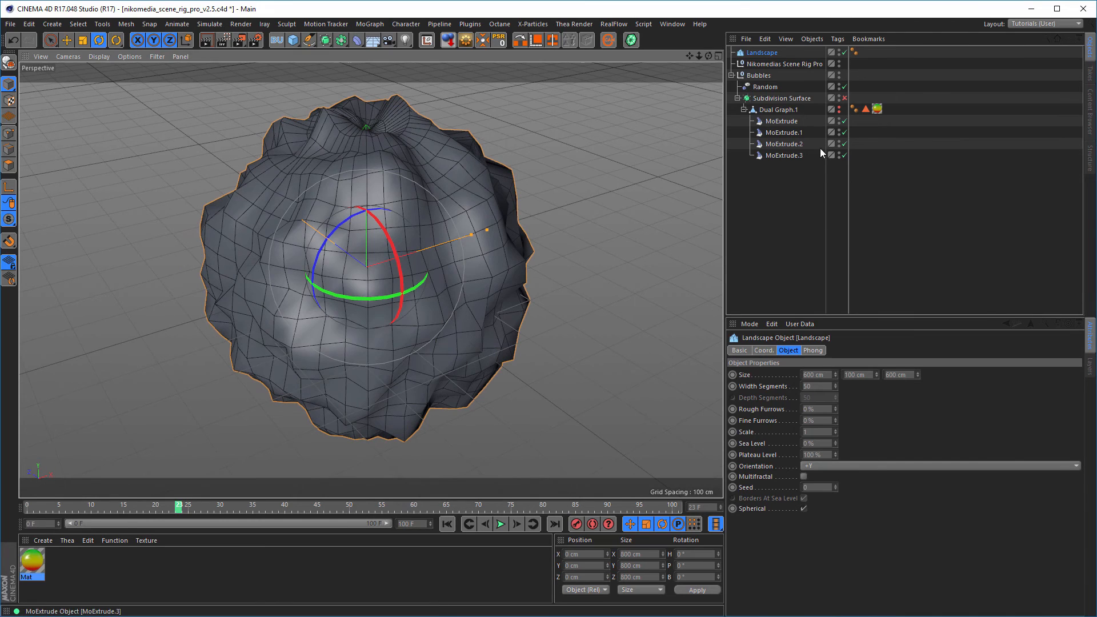
Step: Move the Landscape below the Bubbles group in the hierarchy and add a Polygon Reduction deformer as its child
drag(762, 52, 767, 240)
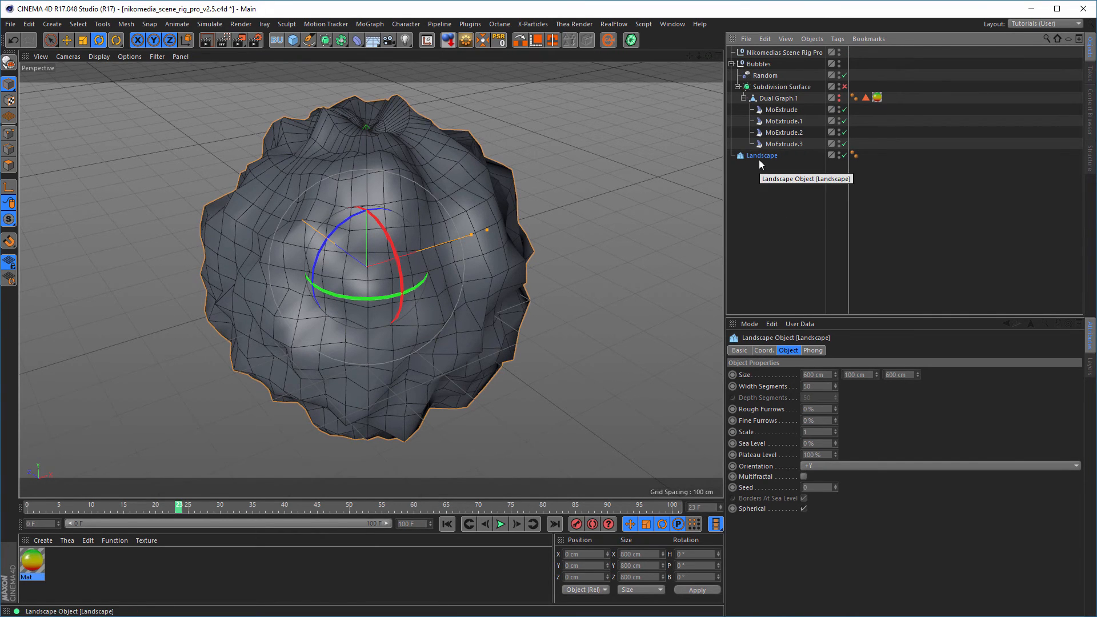
click(356, 40)
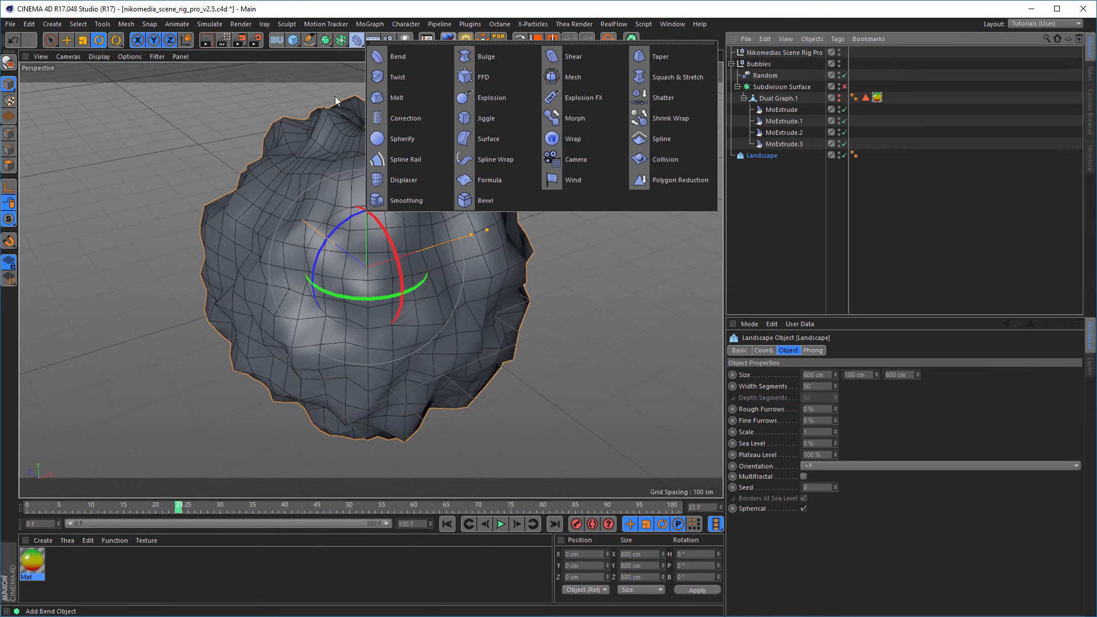
click(672, 182)
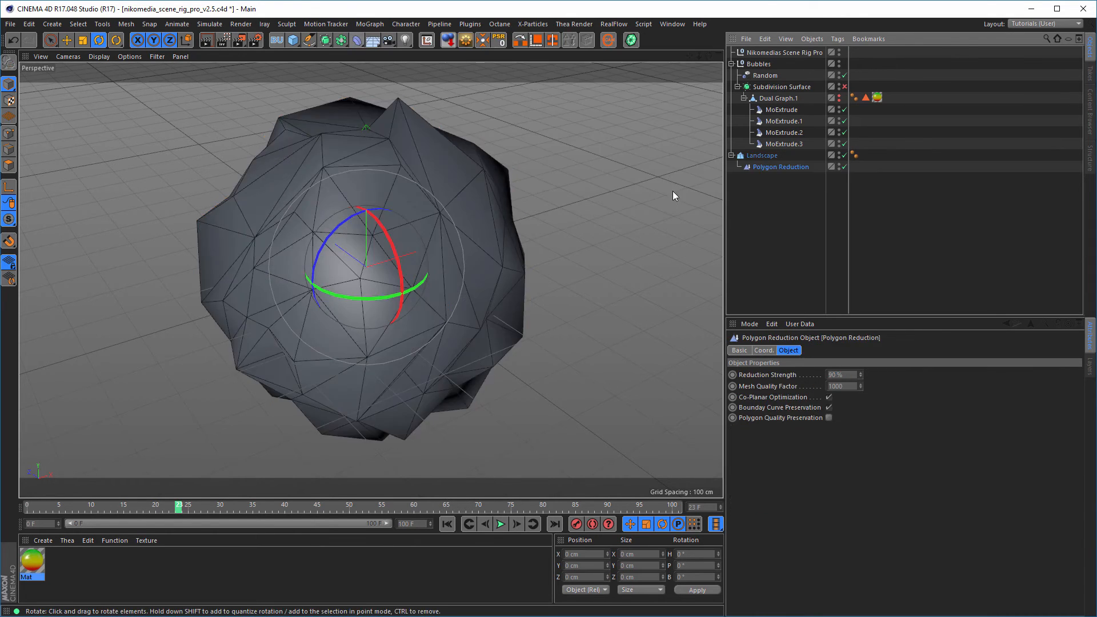
scroll(453, 226, up, 3)
alt+drag(481, 221, 484, 243)
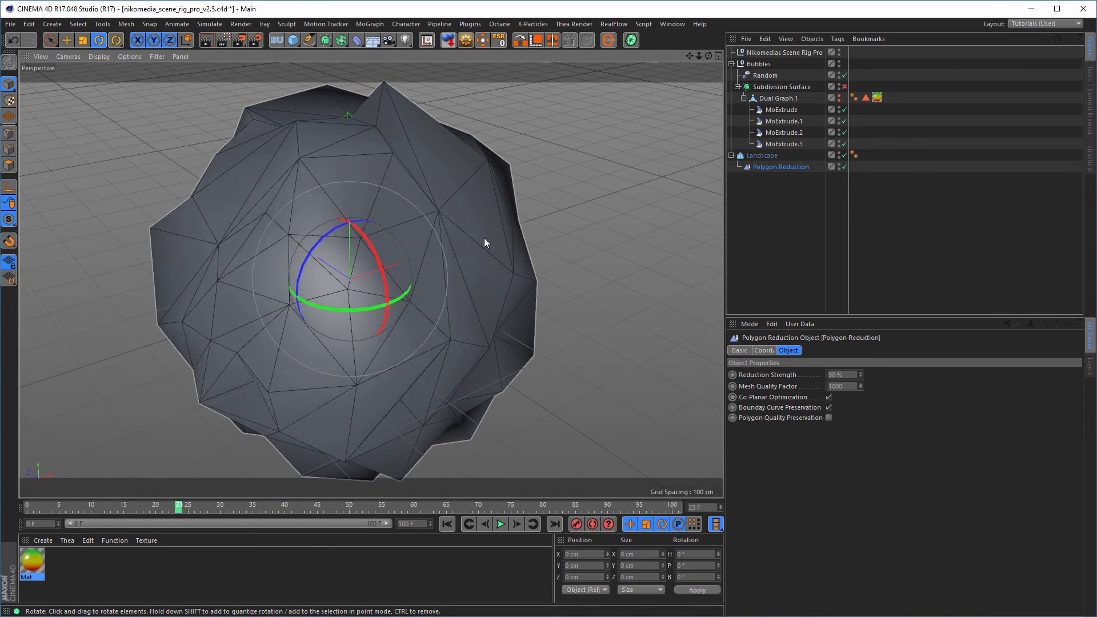
Step: Raise the Polygon Reduction's reduction strength to 96%
click(861, 373)
click(860, 373)
click(861, 372)
click(861, 373)
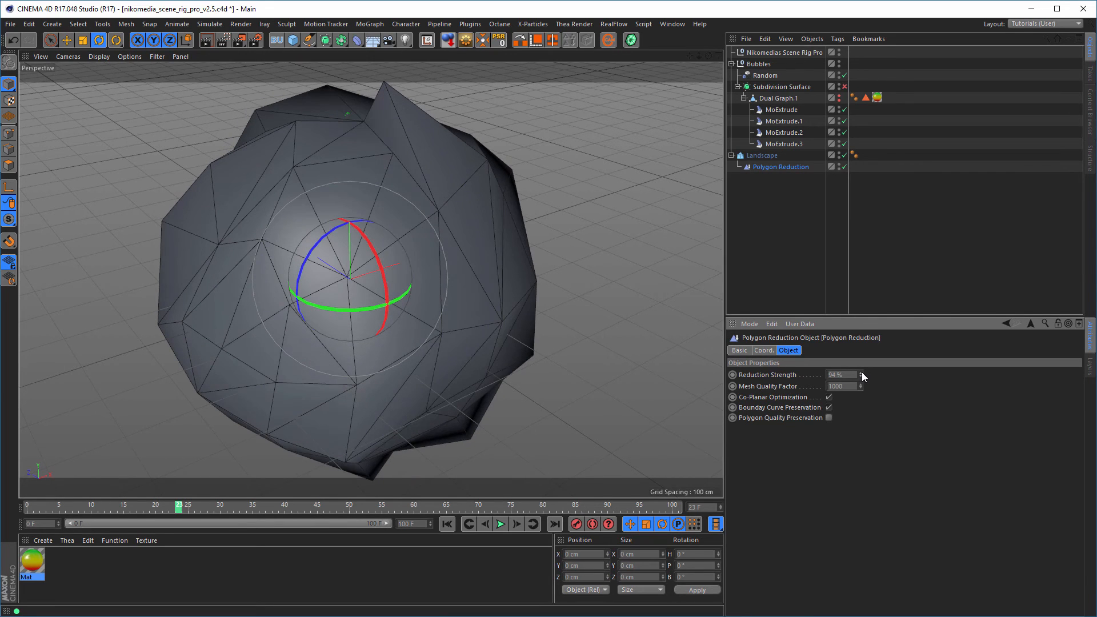
click(860, 372)
click(861, 372)
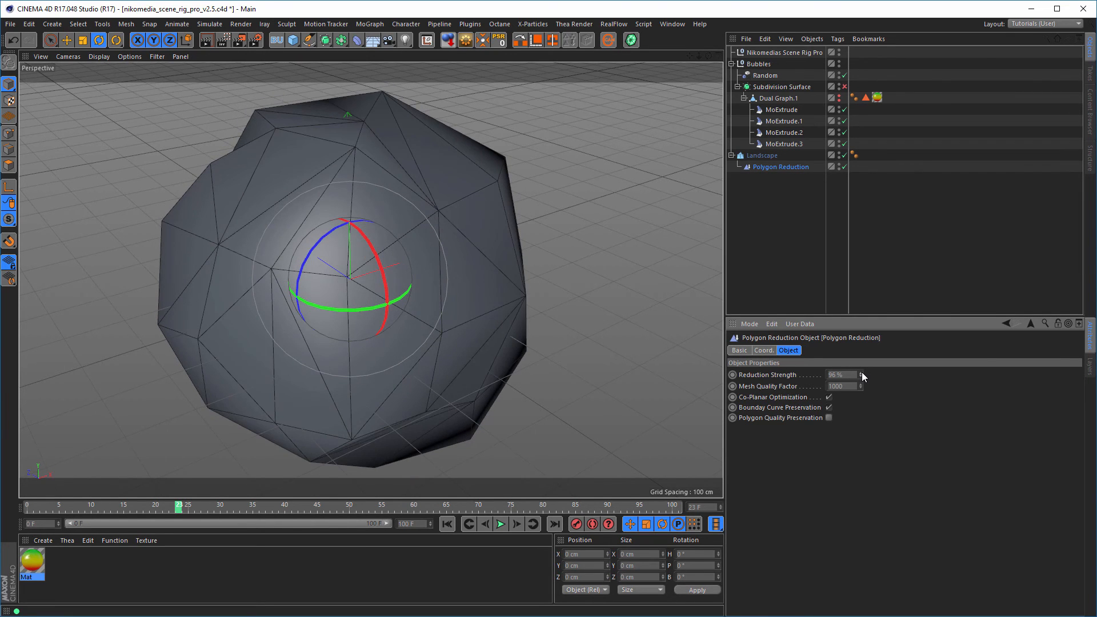
Step: Set the Polygon Reduction's reduction strength to 92%
click(861, 372)
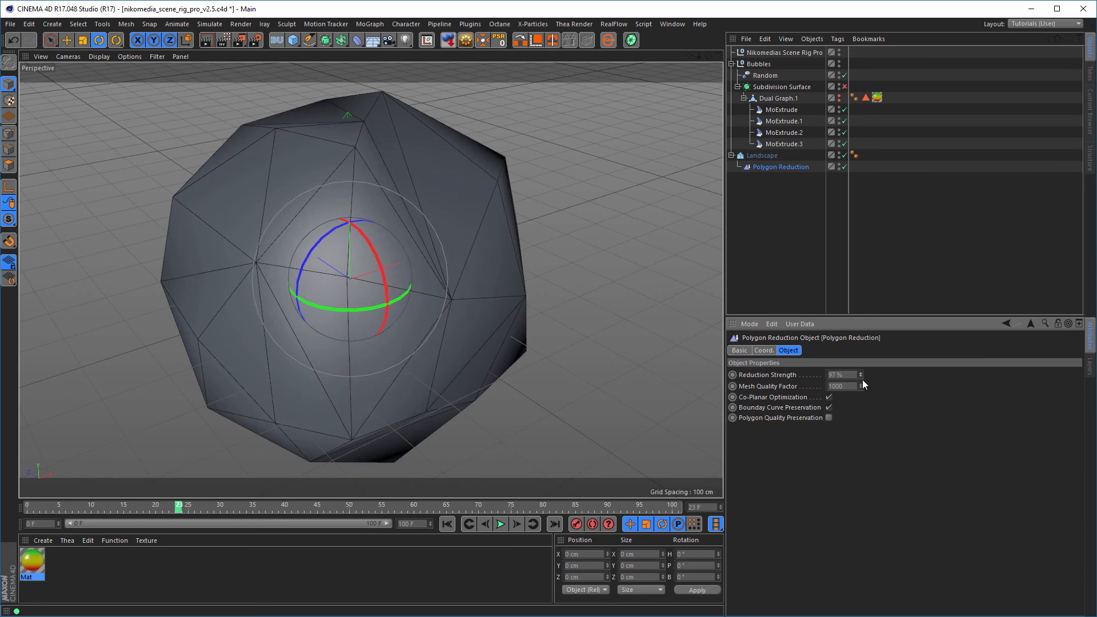
click(861, 377)
click(861, 377)
click(861, 377)
click(861, 377)
click(861, 377)
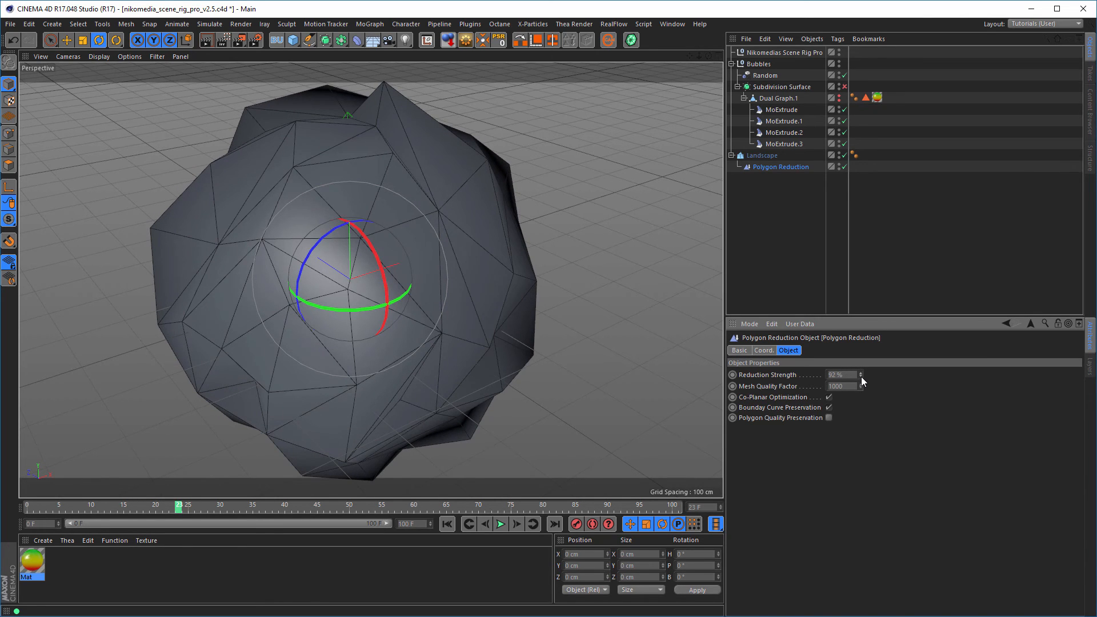
Step: Wrap the Landscape in a Dual Graph generator and collapse it into a single polygon object
alt+drag(416, 265, 537, 248)
click(752, 156)
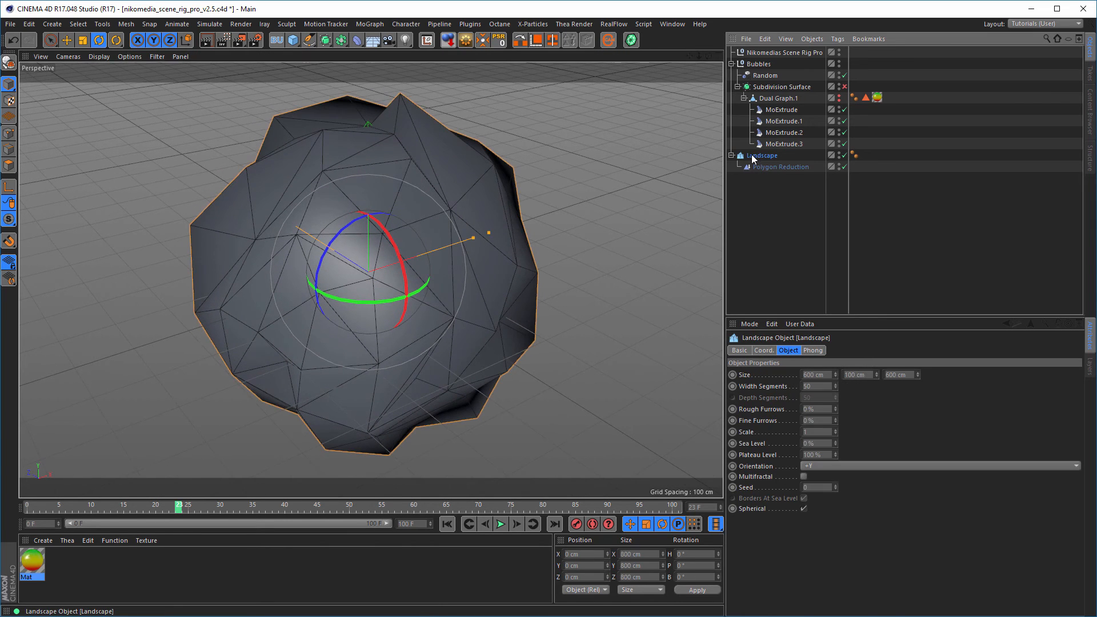
alt+click(631, 40)
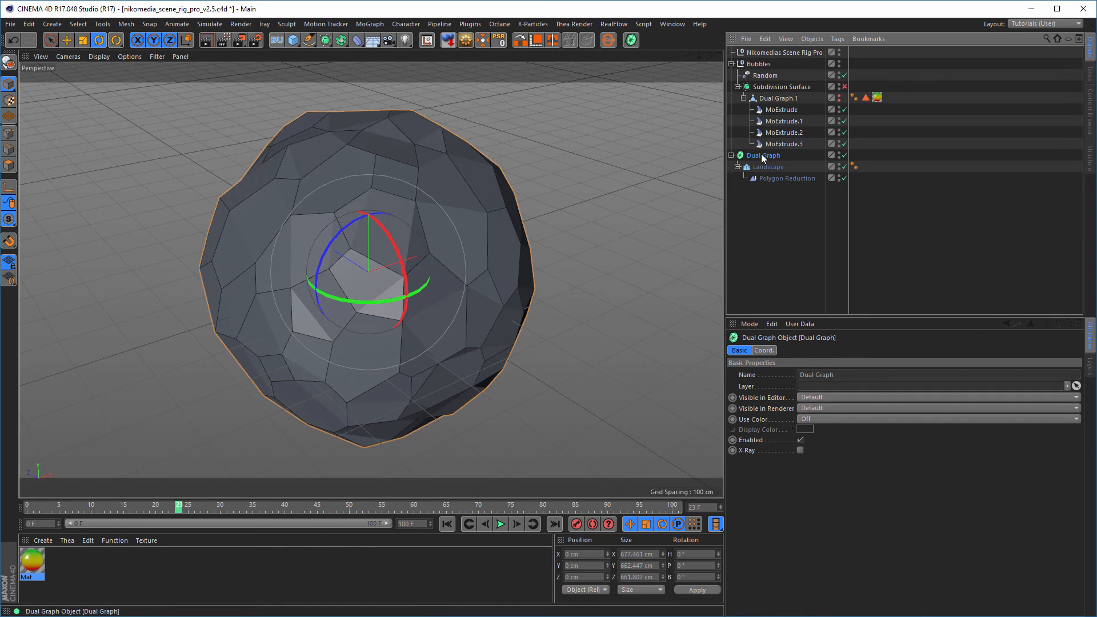
click(465, 40)
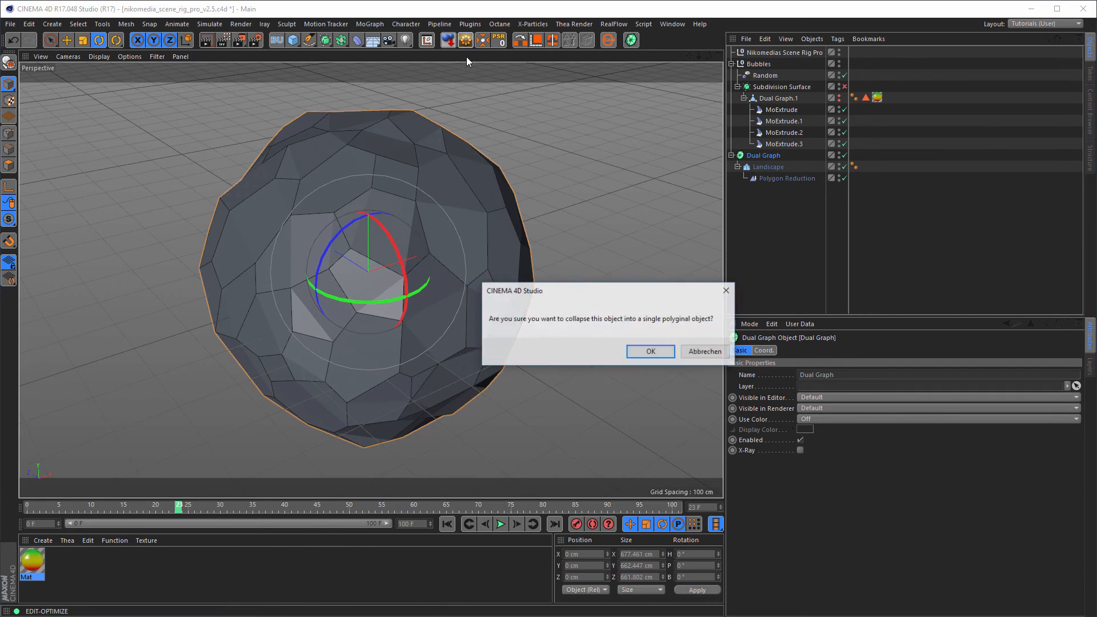
click(642, 353)
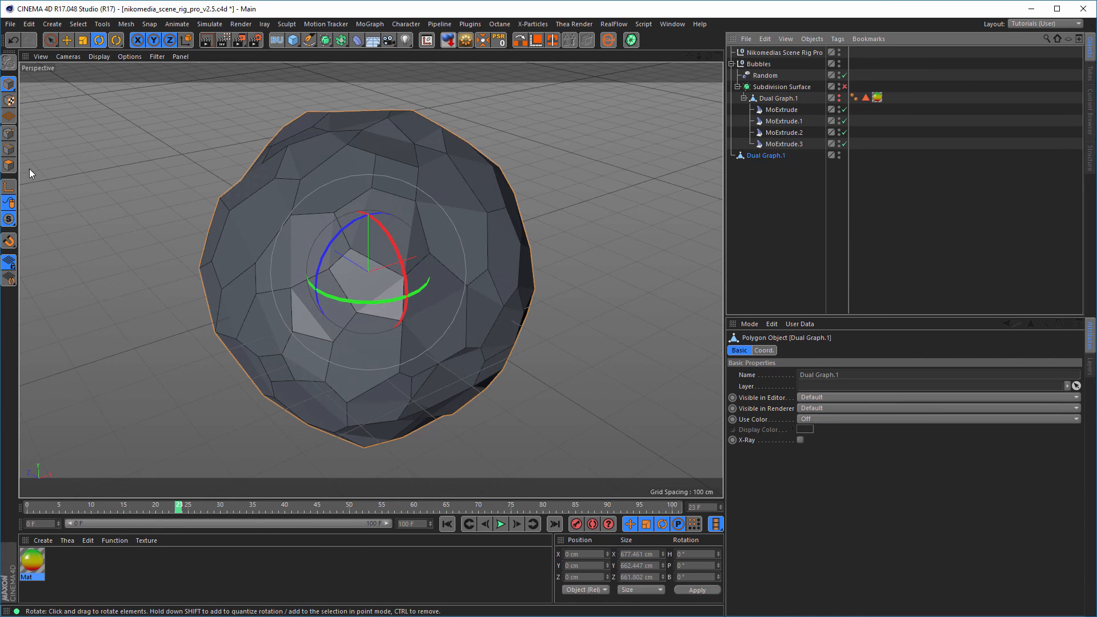
Step: Switch to polygon mode and select all polygons of the collapsed Dual Graph sphere
click(9, 165)
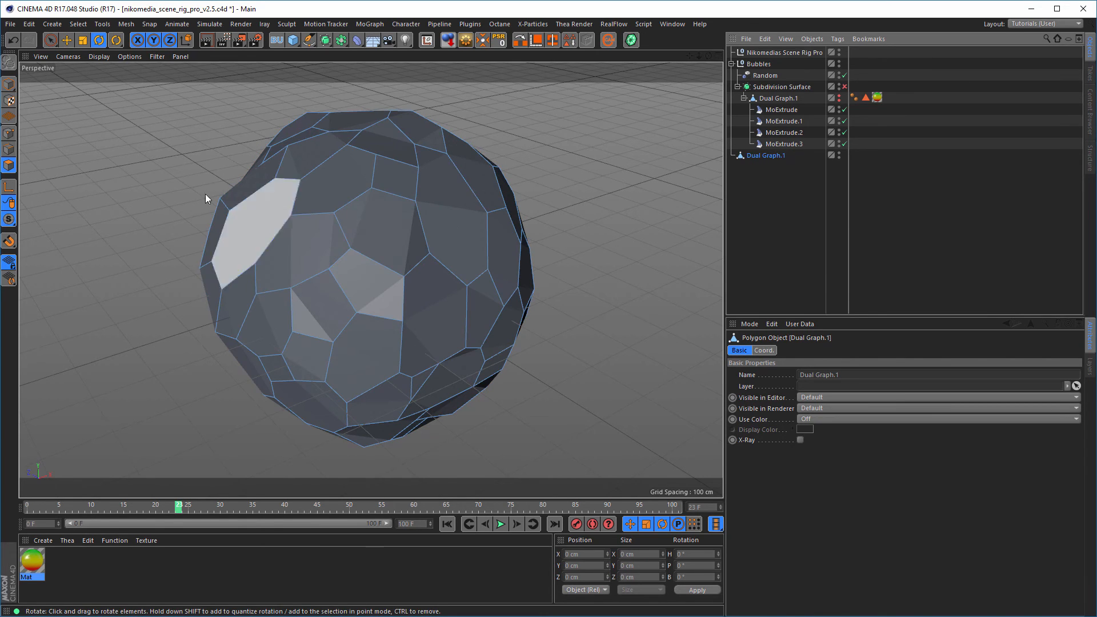
click(50, 40)
click(406, 211)
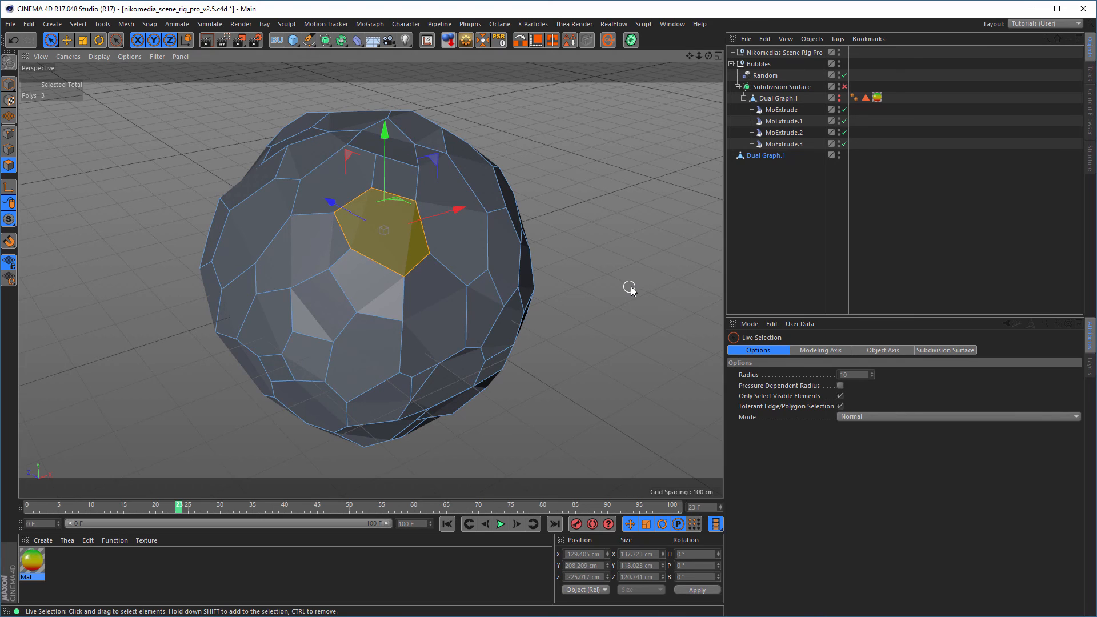
key(ctrl+a)
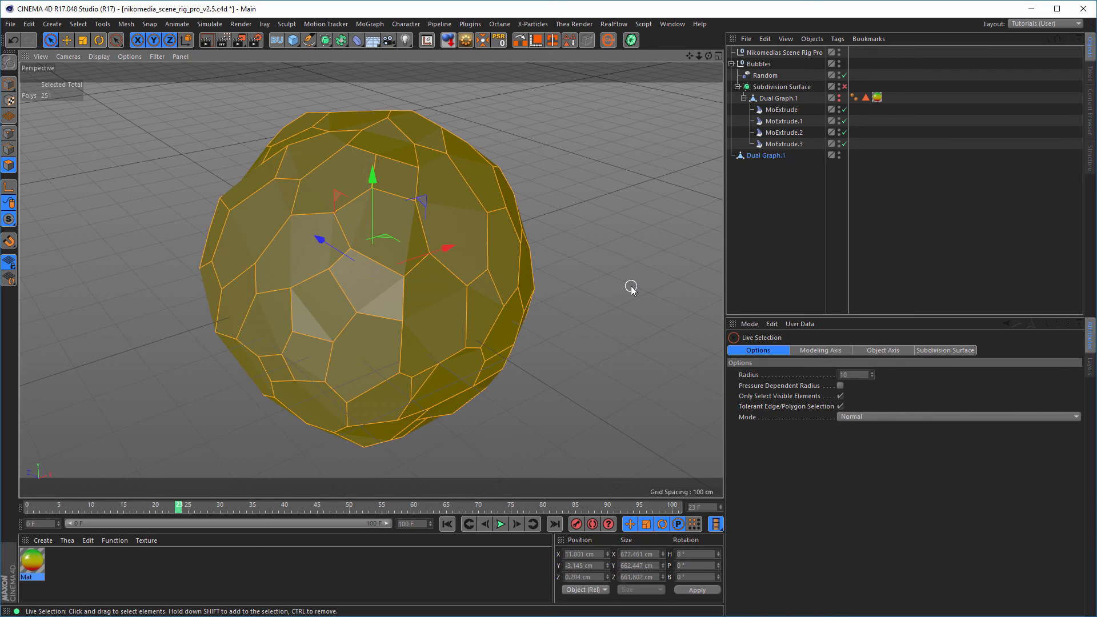
Step: Extrude Inner every polygon individually with Preserve Groups off and an offset of 9.7 cm
key(i)
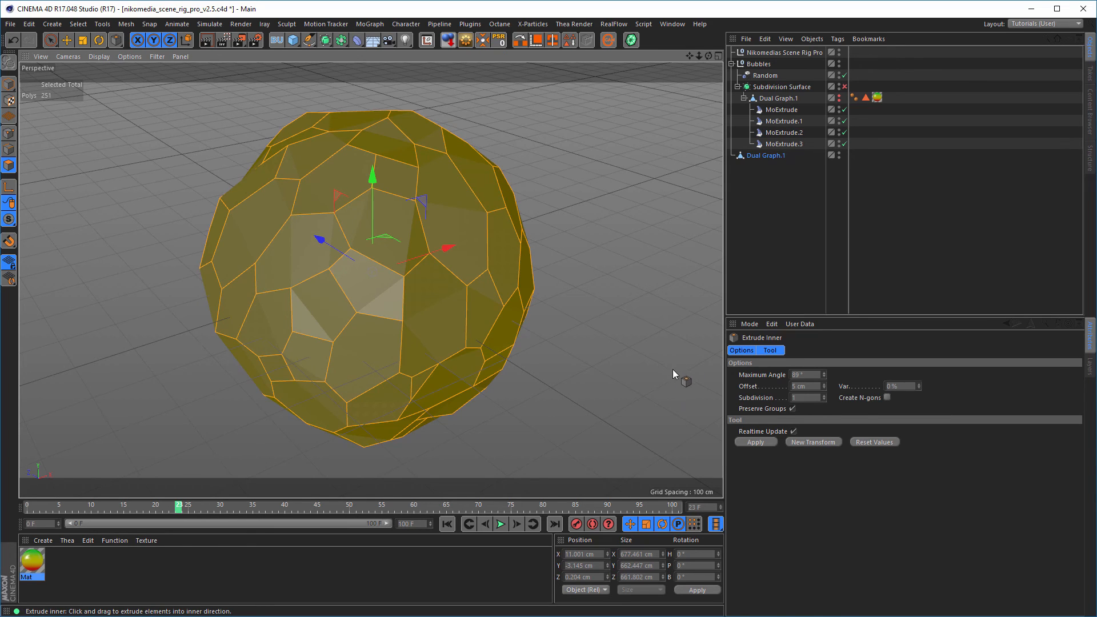
drag(673, 369, 708, 368)
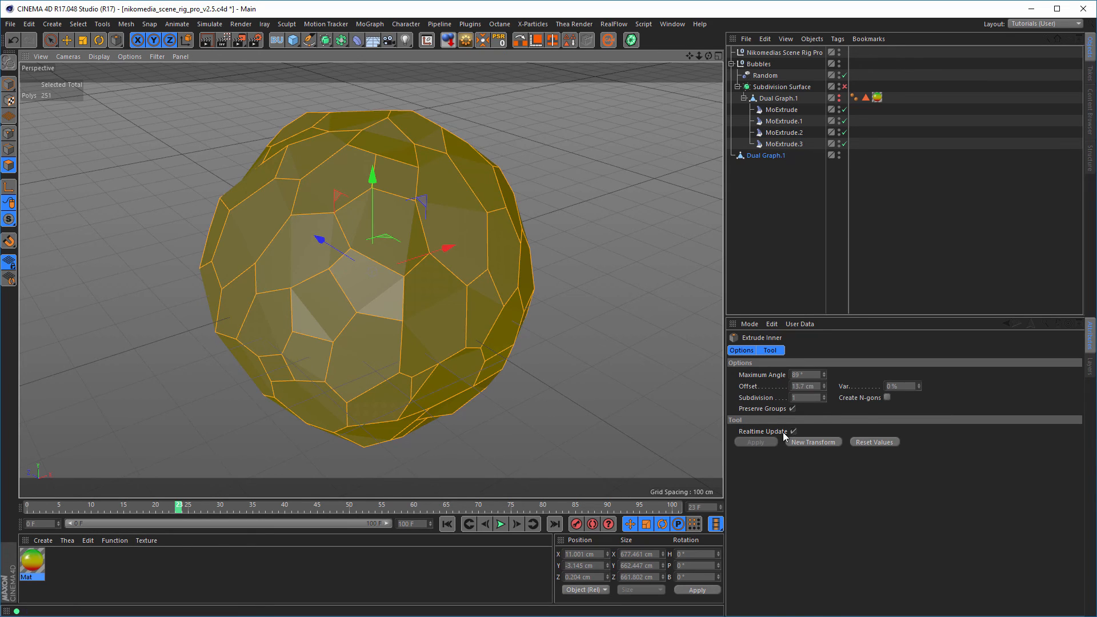
click(792, 409)
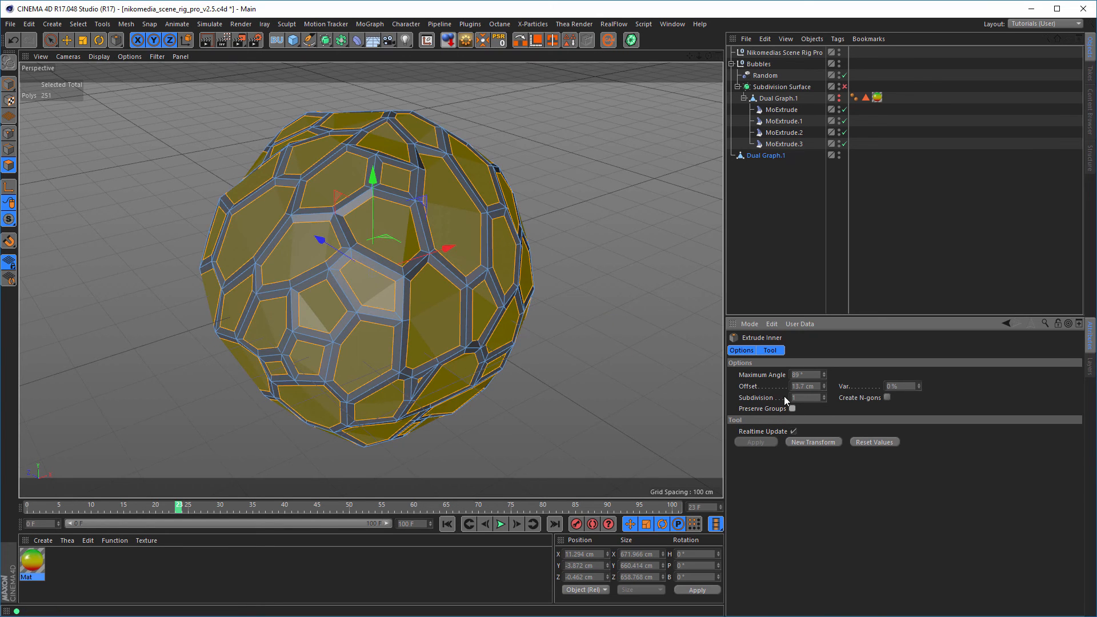
drag(825, 386, 825, 409)
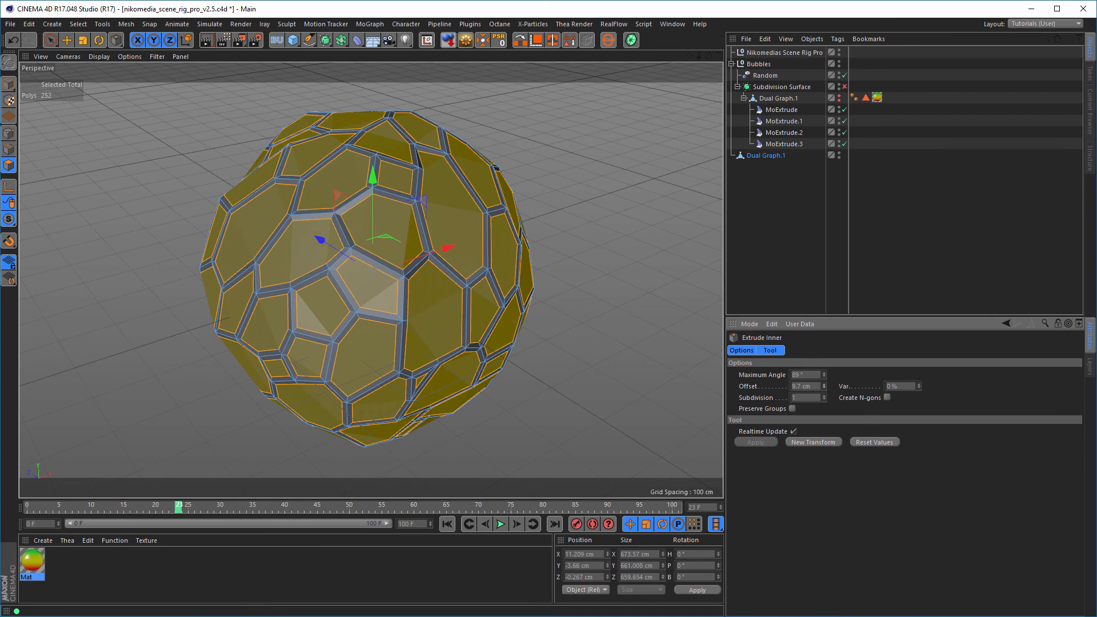
Step: Extrude the selected polygons with a -8.8 cm offset and apply another Extrude Inner of 9.7 cm
key(d)
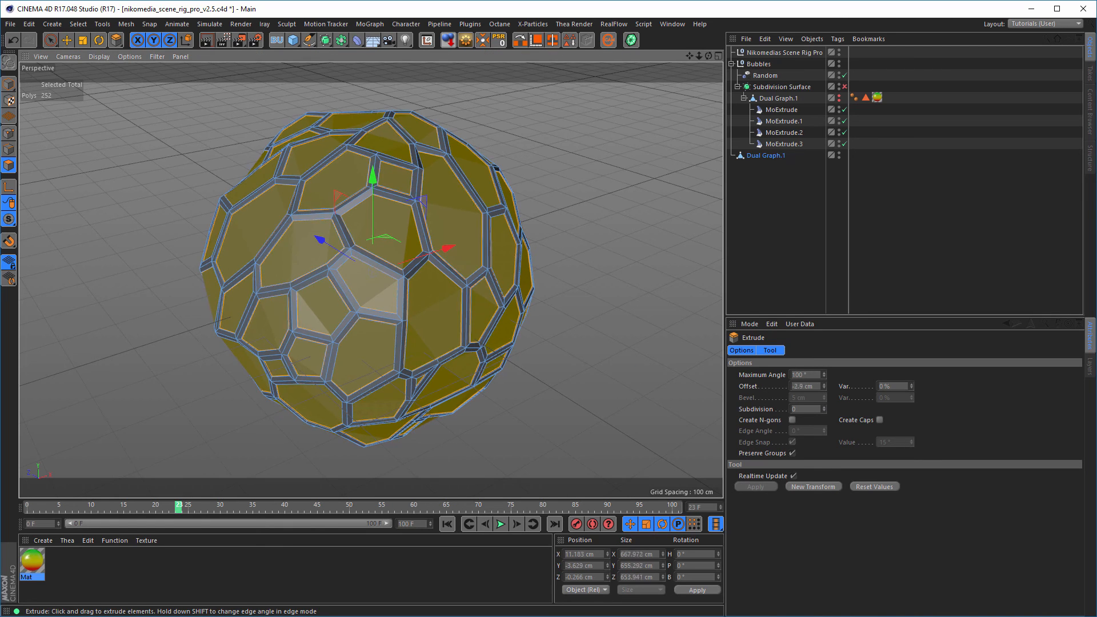
drag(824, 386, 824, 407)
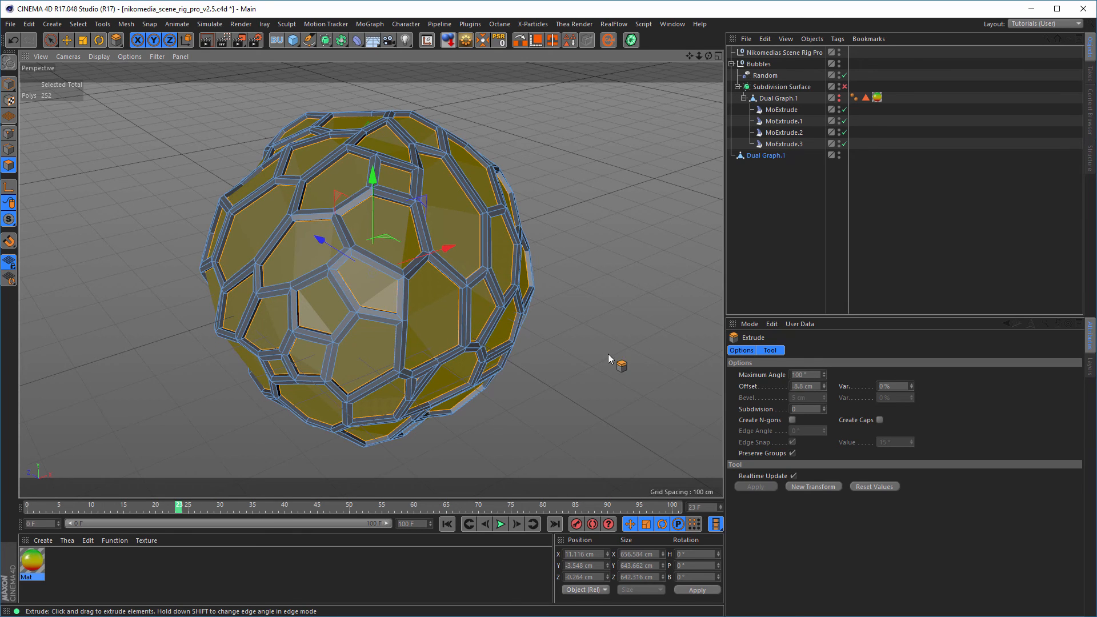
key(i)
click(755, 442)
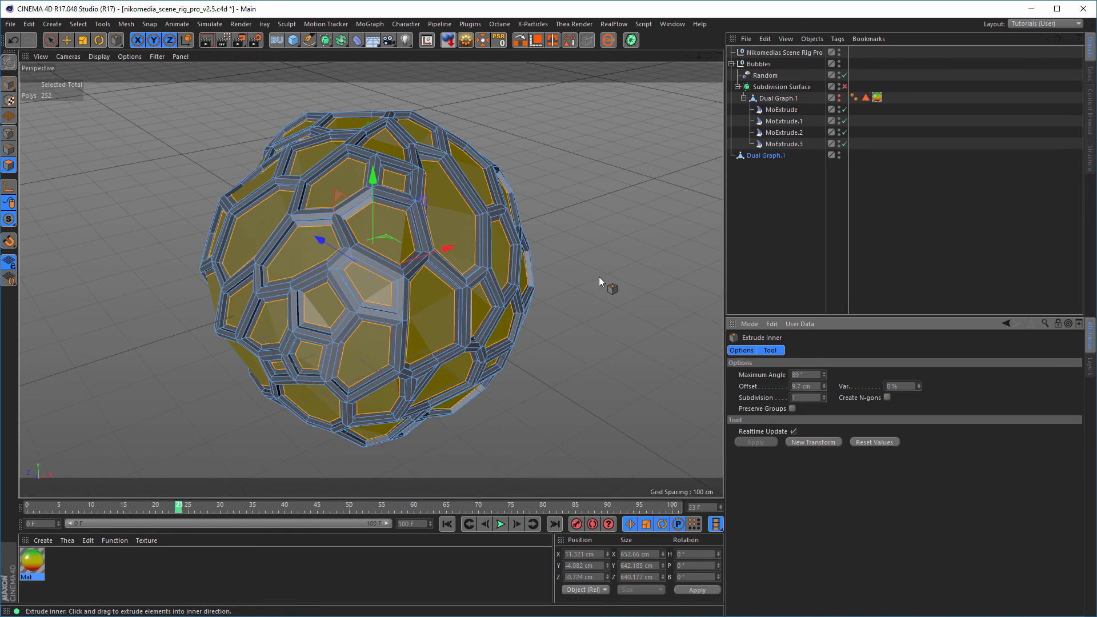
Step: Save the selected inner cell faces as a polygon selection tag on the collapsed sphere mesh
click(776, 111)
shift+click(783, 144)
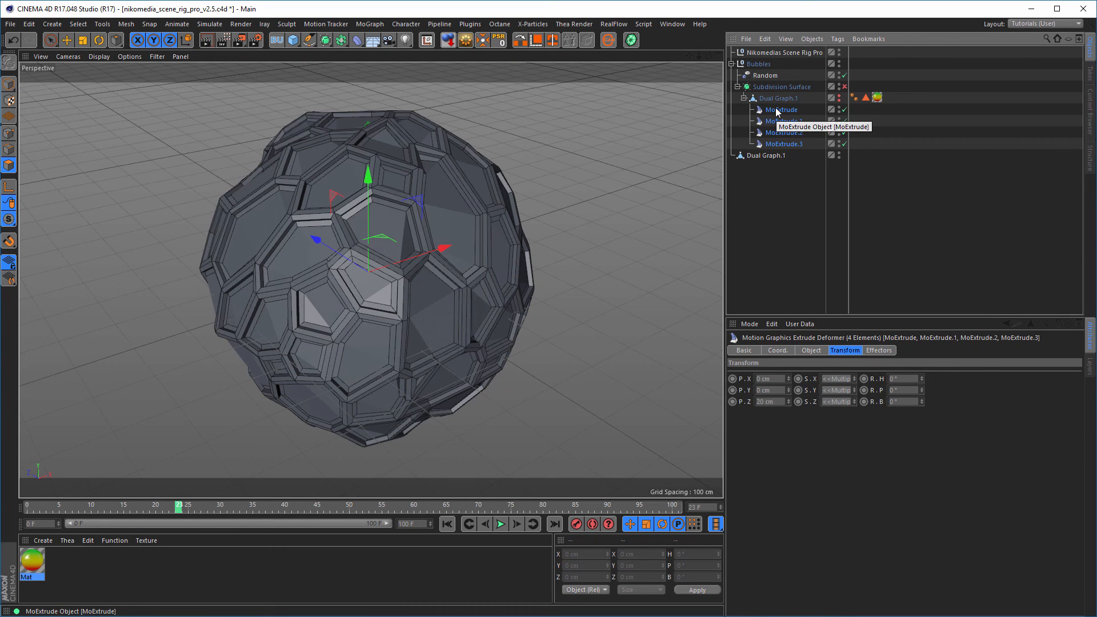
click(765, 155)
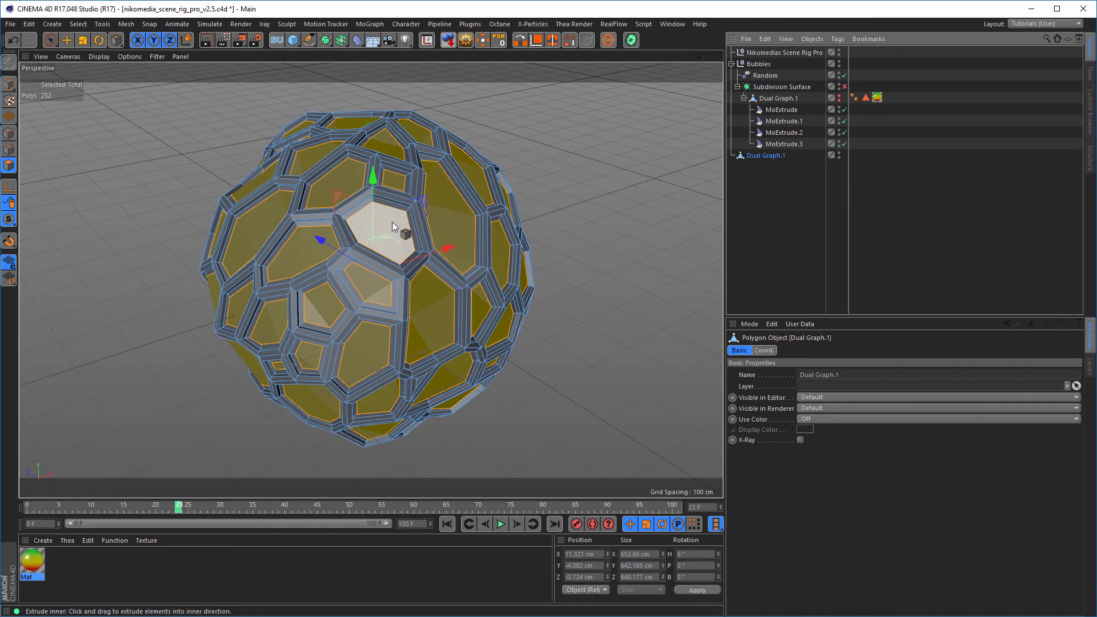
alt+drag(445, 221, 409, 230)
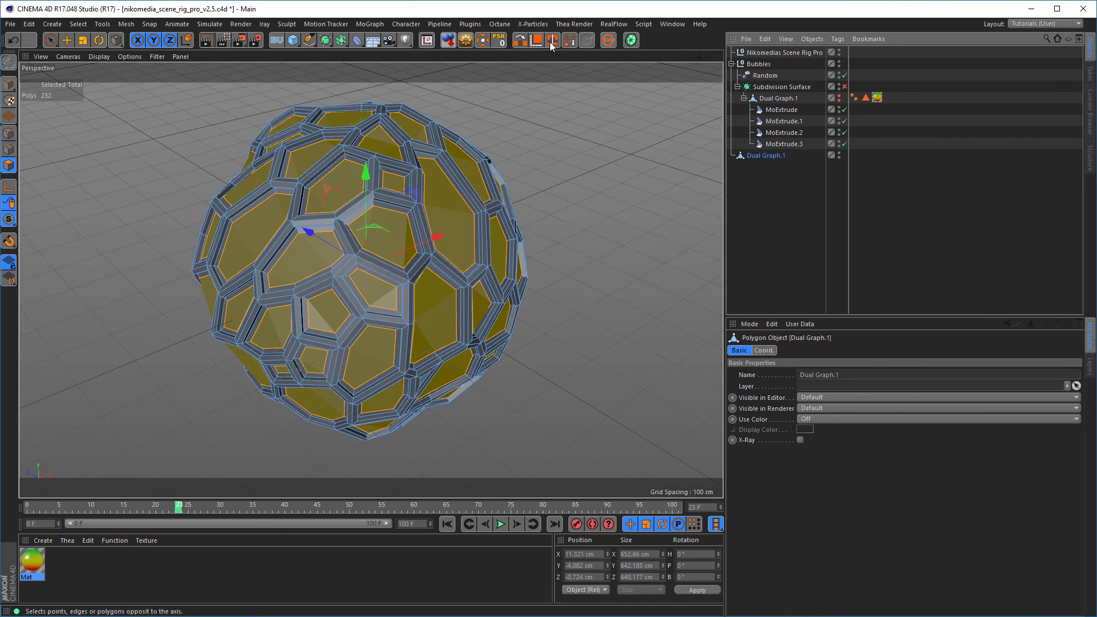
click(569, 41)
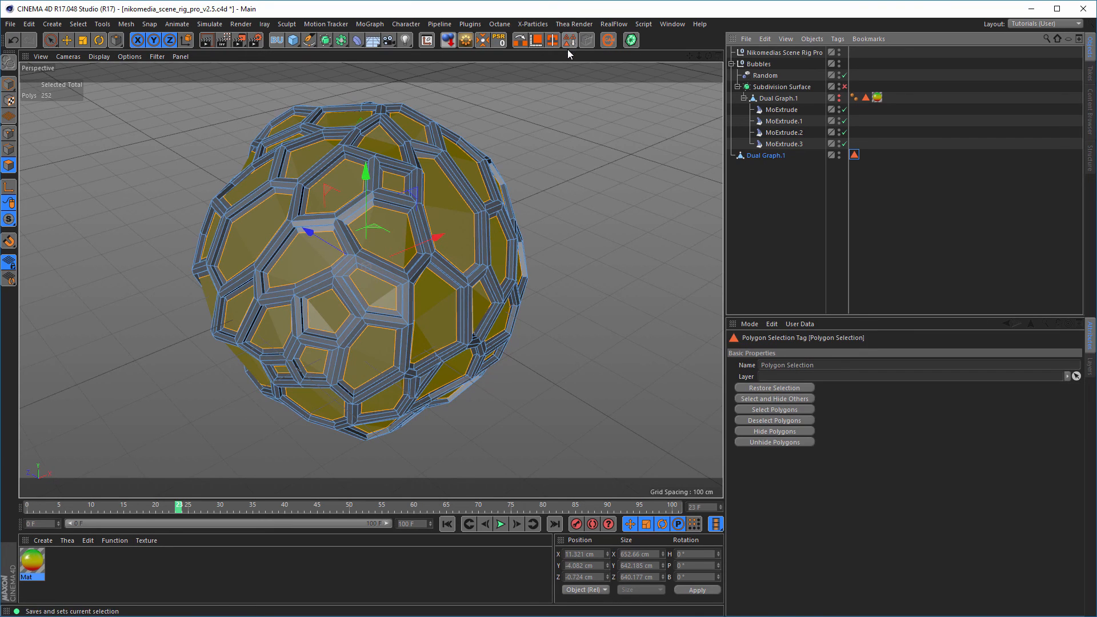
Step: Copy the four MoExtrude deformers from the Bubbles group into the new sphere mesh as children
click(776, 110)
shift+click(775, 143)
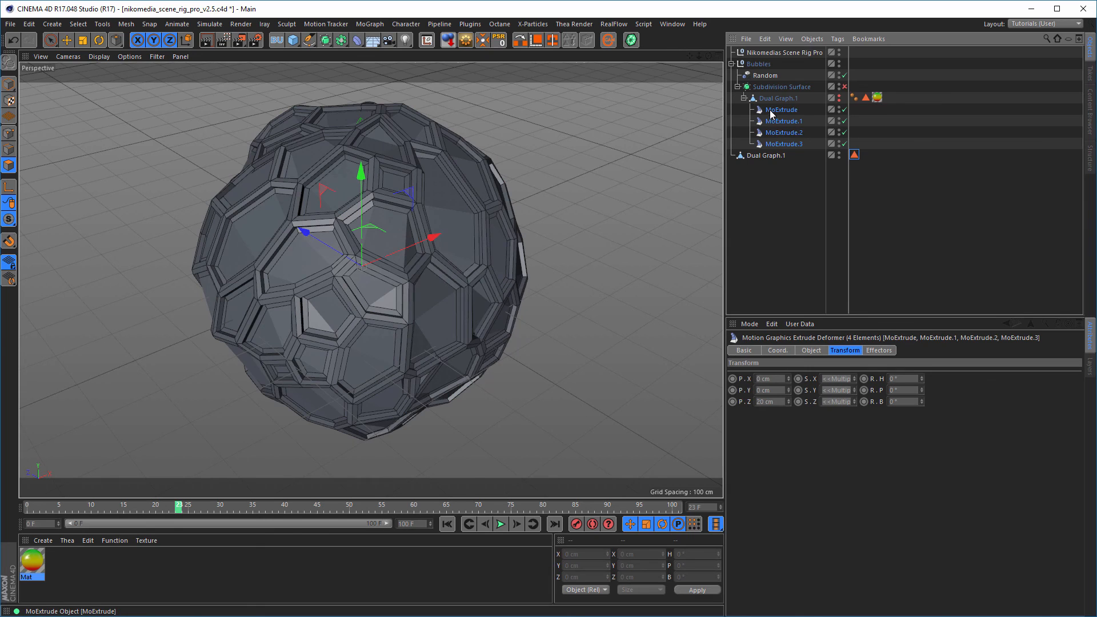
drag(769, 144, 772, 162)
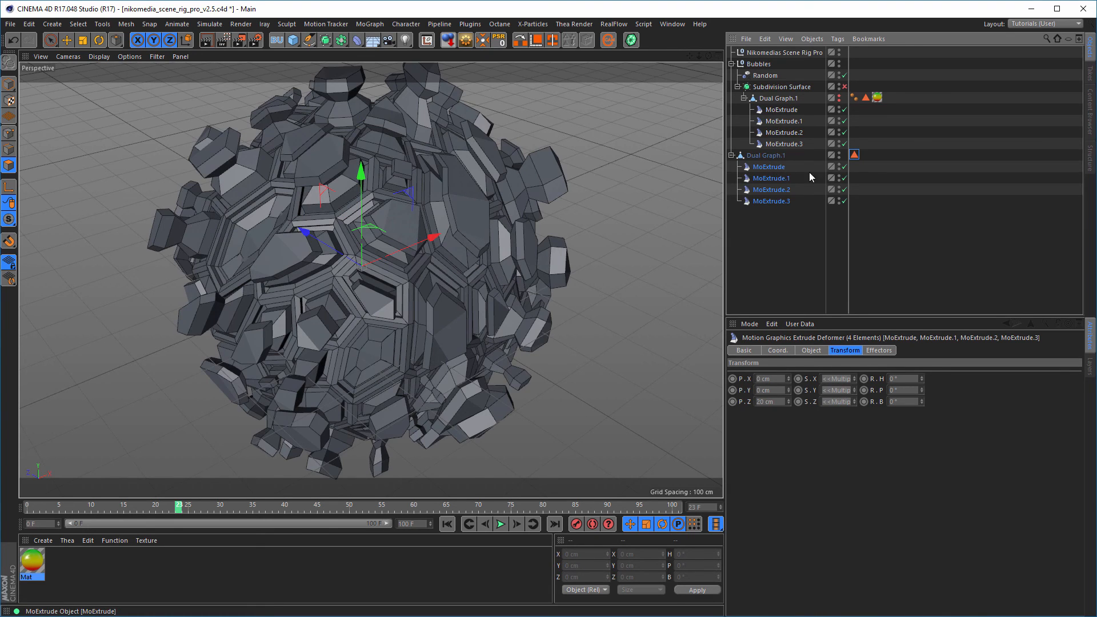
Step: Check the polygon selection assigned to the four copied MoExtrude deformers and inspect the extruded sphere up close
drag(759, 223, 790, 159)
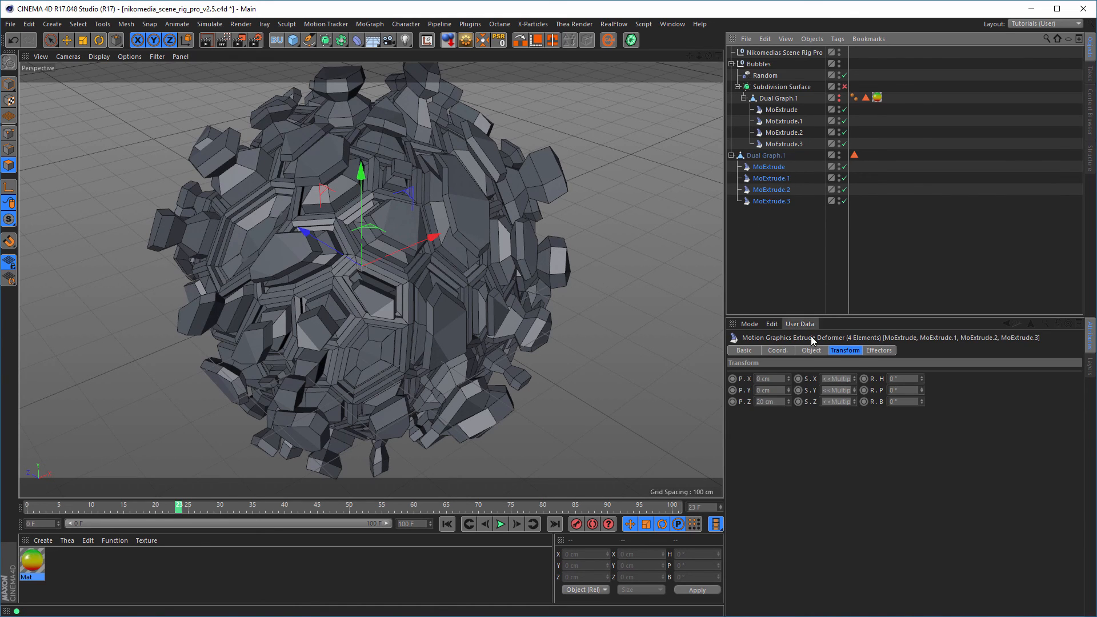
click(811, 350)
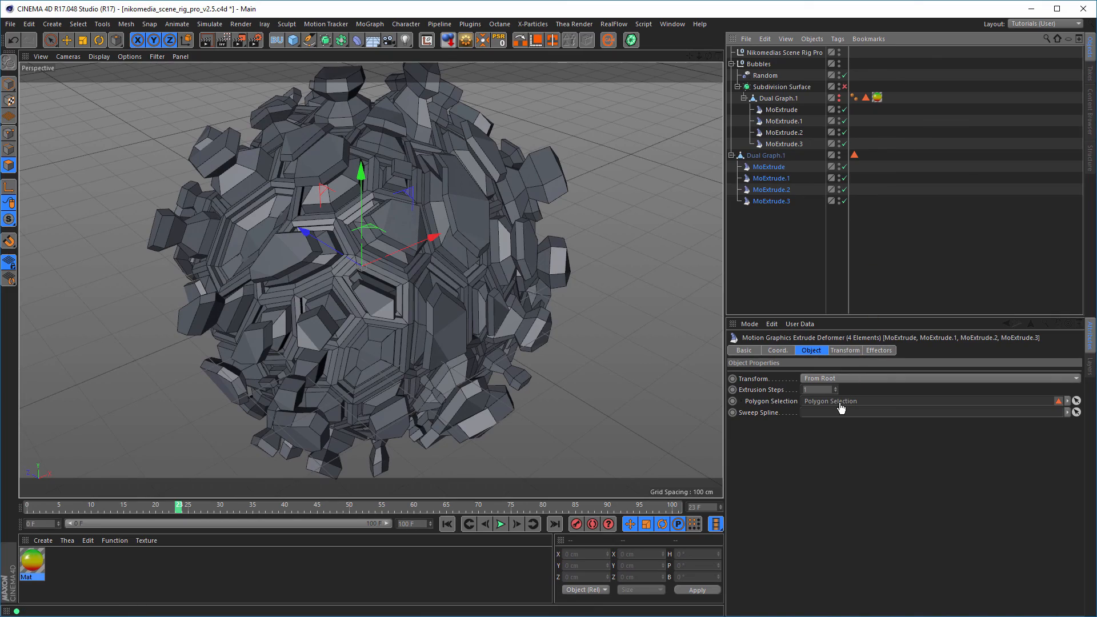
mouse_move(423, 236)
alt+mouse_down()
mouse_move(468, 235)
mouse_move(430, 234)
alt+mouse_up()
alt+right_drag(425, 232, 565, 231)
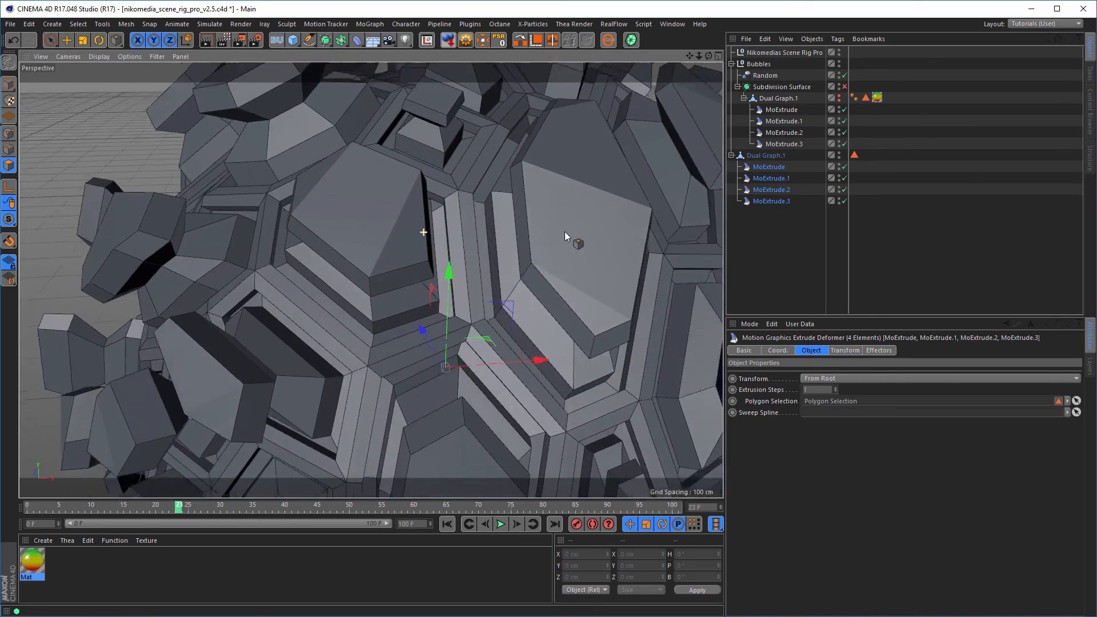
alt+drag(436, 240, 372, 247)
alt+right_drag(372, 248, 265, 273)
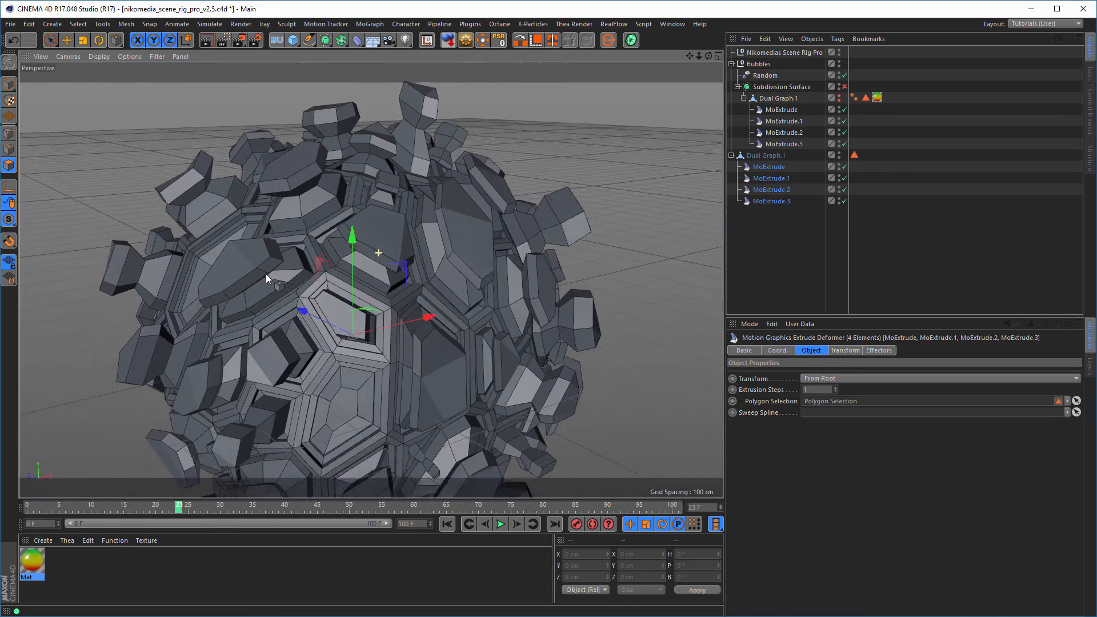
alt+drag(266, 273, 365, 220)
Step: Place the sphere mesh and its deformers under a Subdivision Surface and return to model mode
click(766, 155)
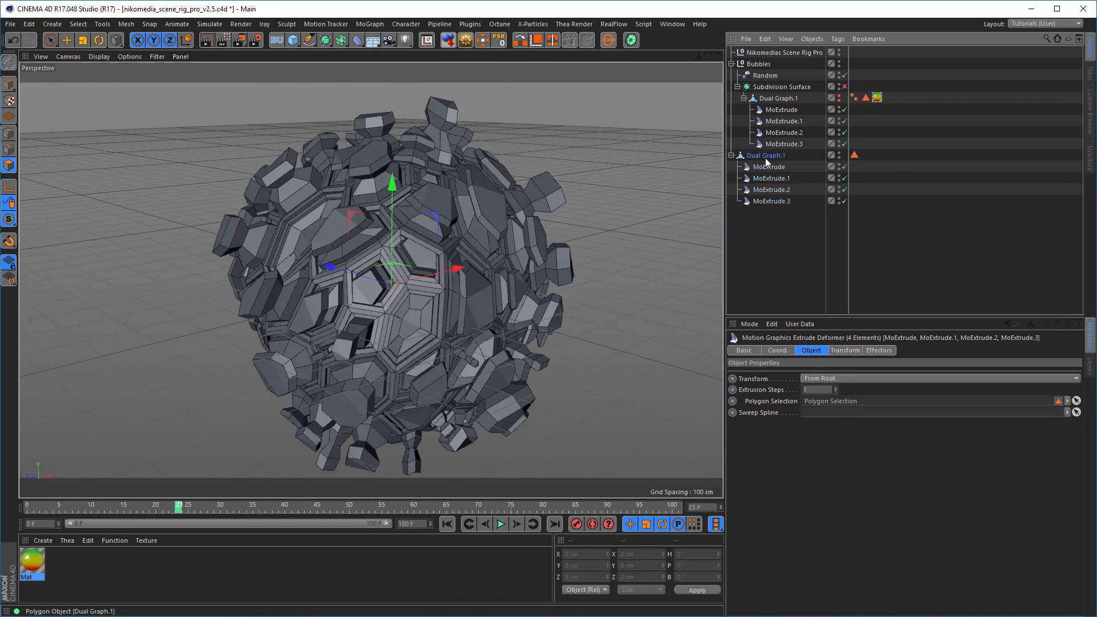
key(i)
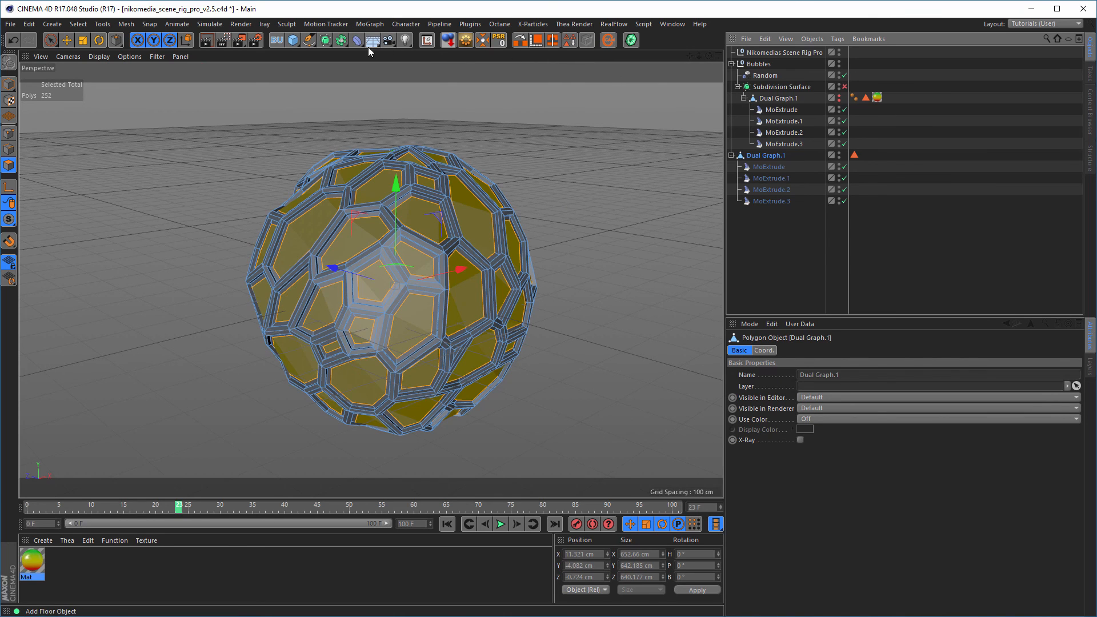
alt+click(326, 40)
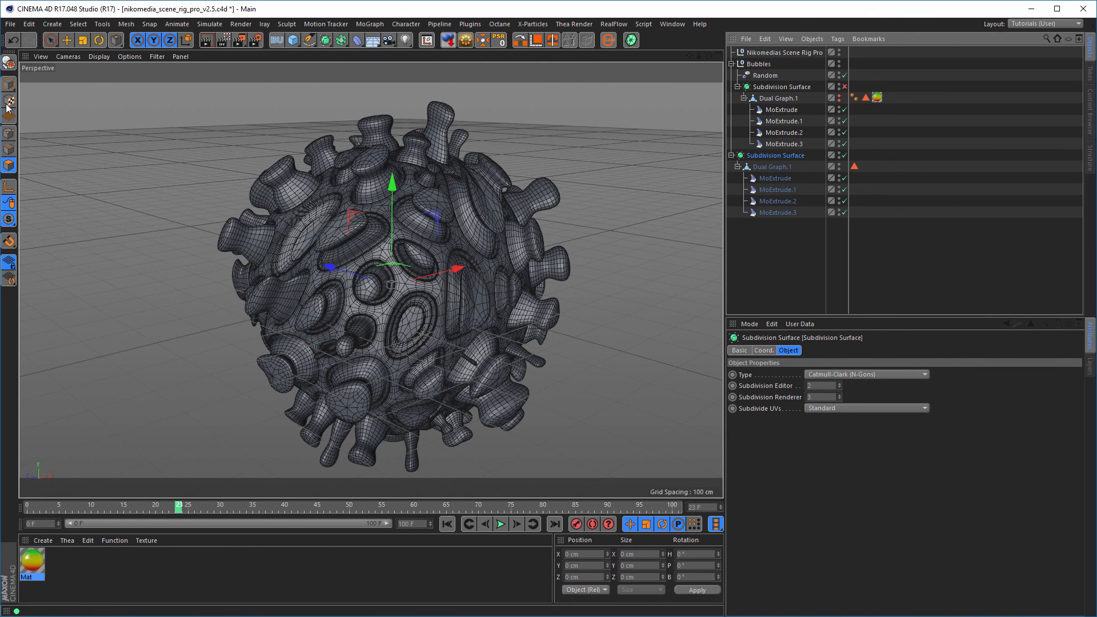
click(8, 85)
alt+drag(320, 217, 400, 240)
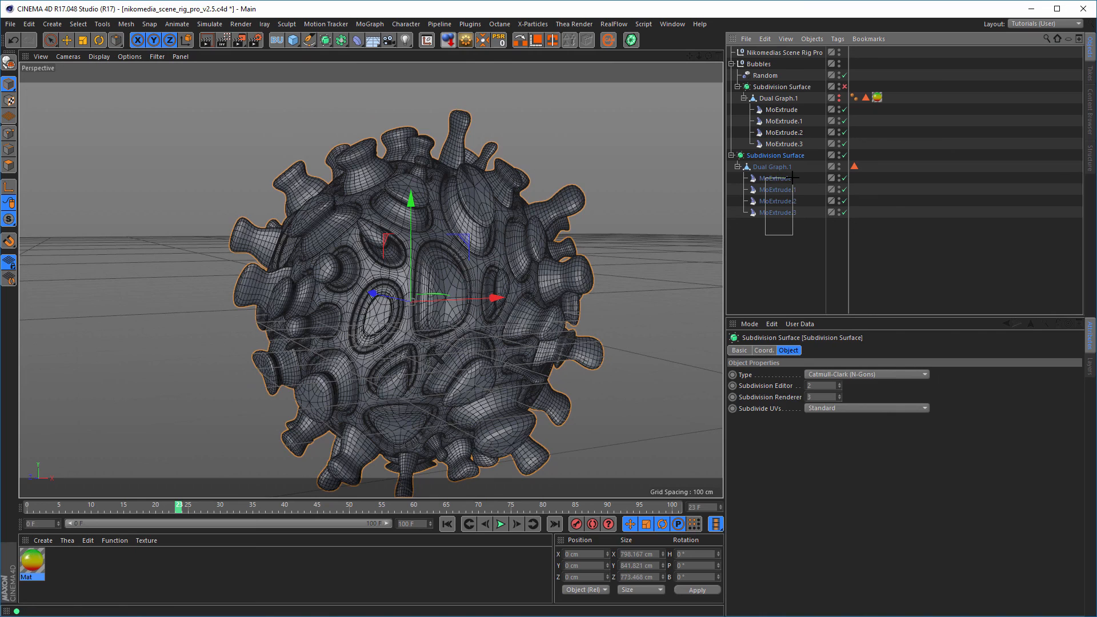
Step: Check the effectors of the sphere's first MoExtrude and play the animation
click(776, 179)
click(880, 350)
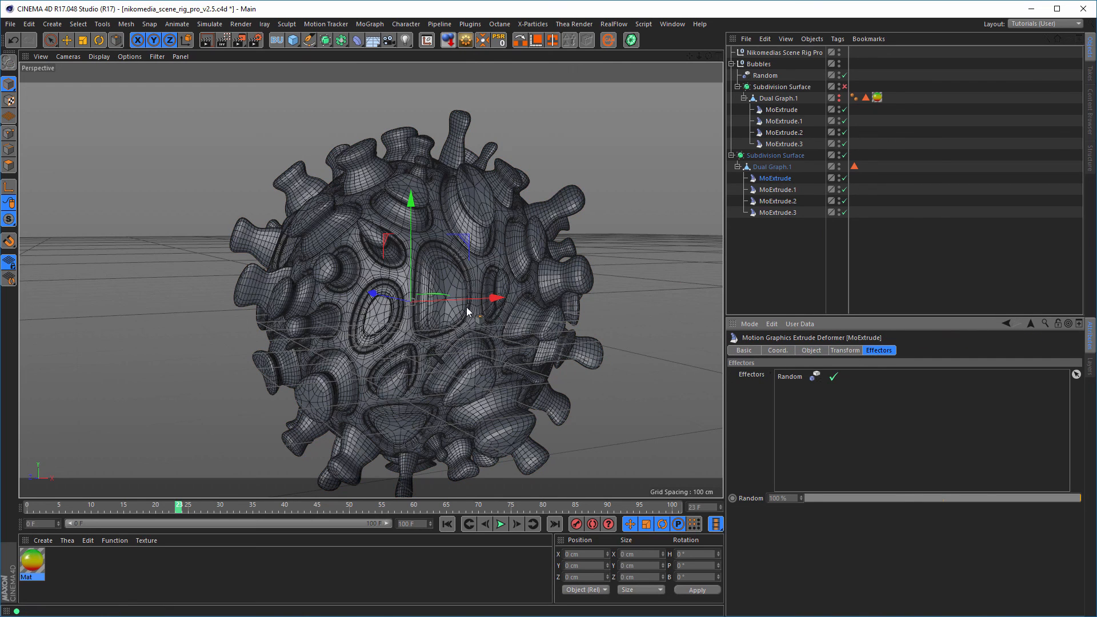
alt+drag(478, 221, 419, 353)
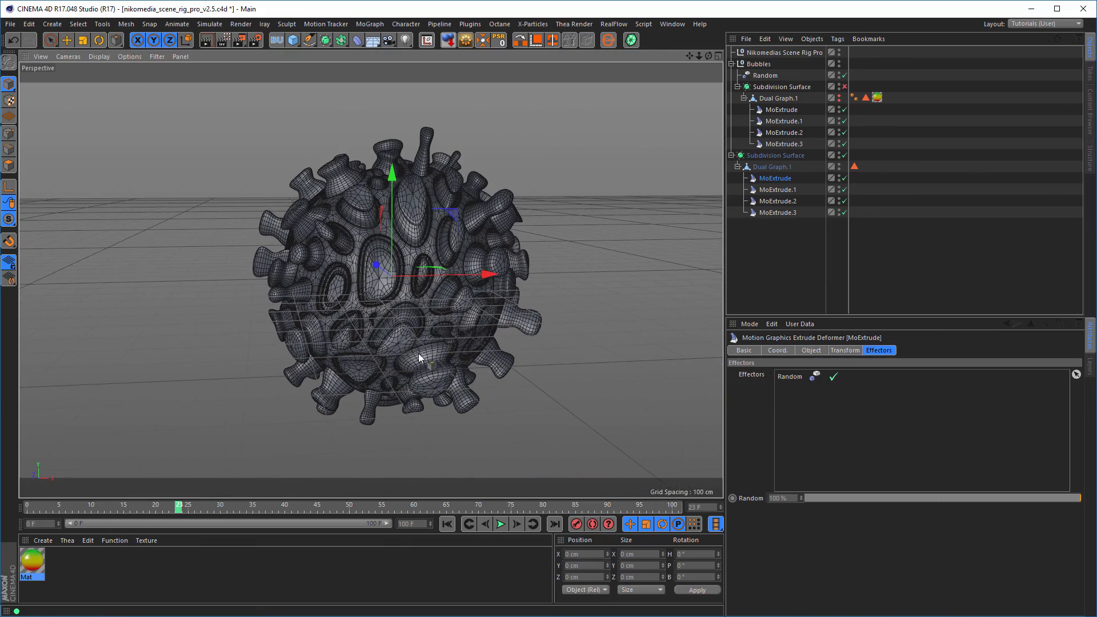
click(500, 524)
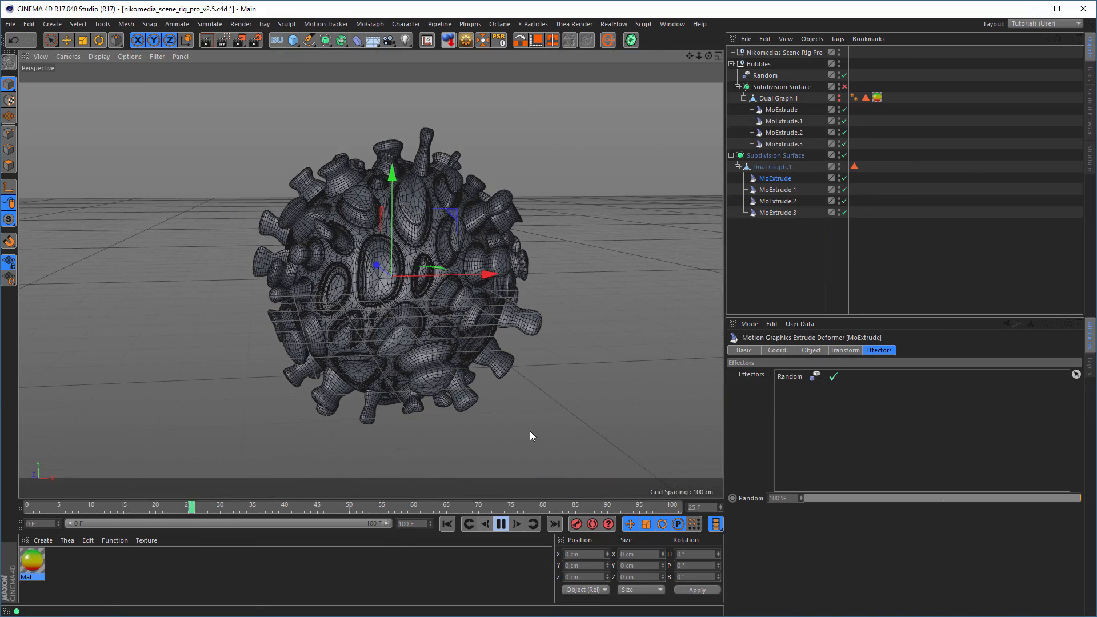